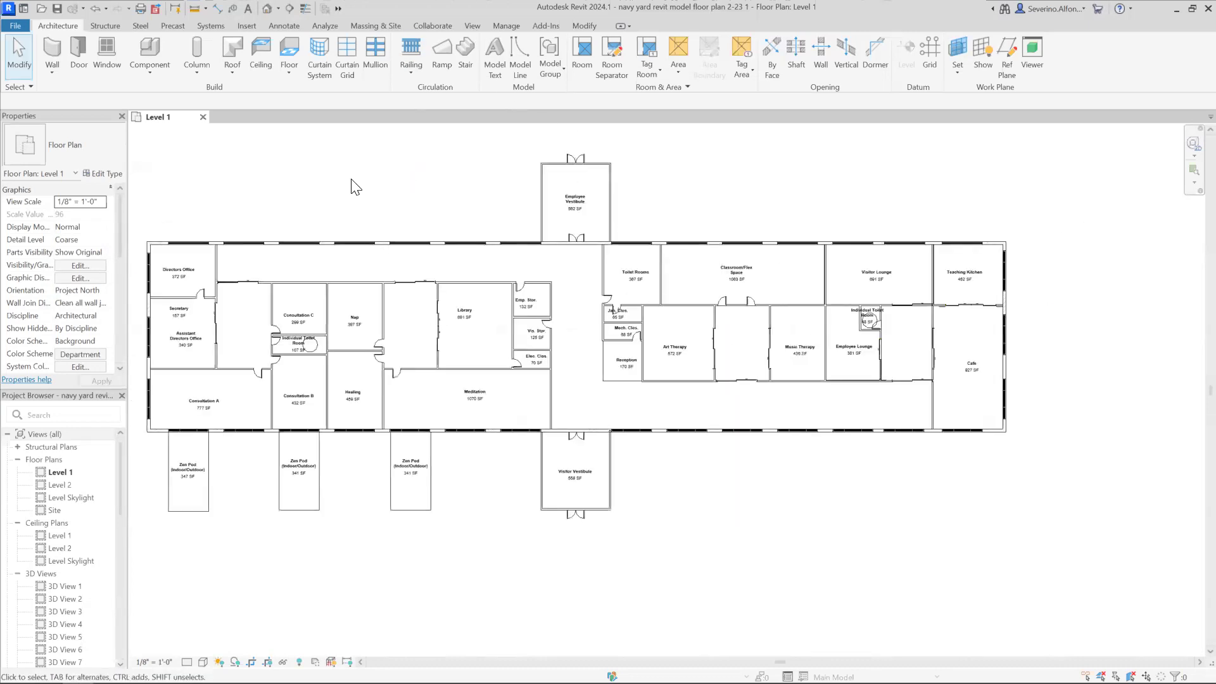
Step: Open the default 3D view of the building from the Level 1 floor plan
middle_click_drag(293, 172, 311, 202)
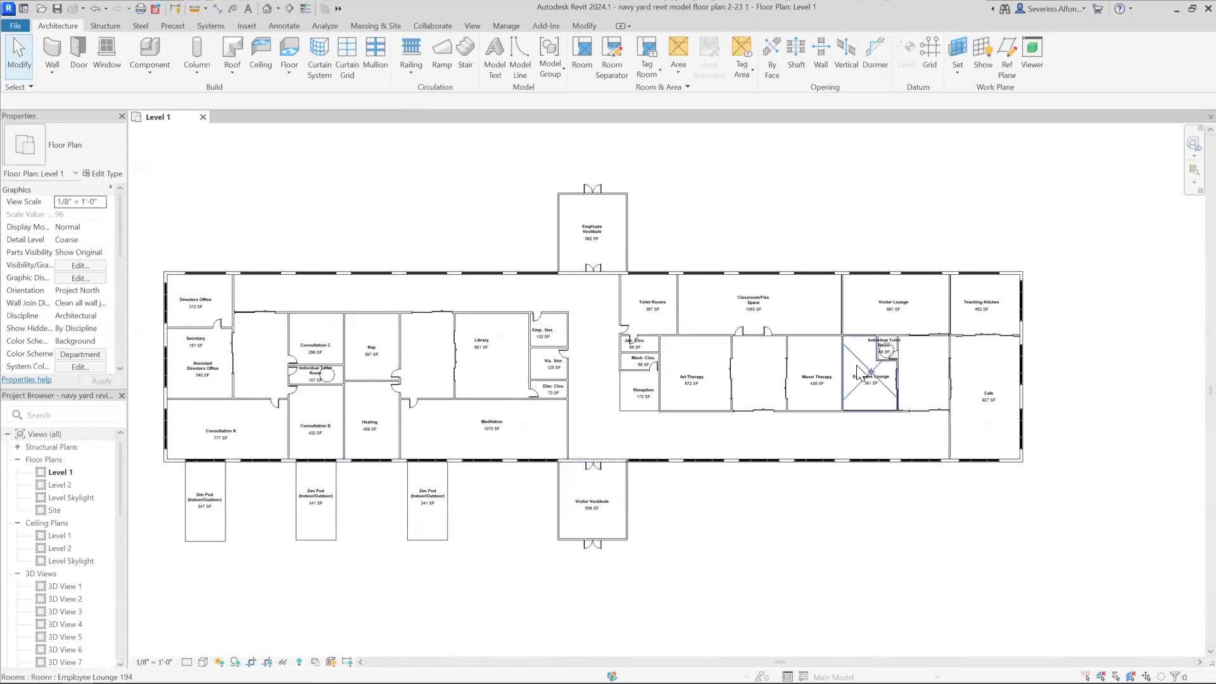
scroll(816, 377, "up", 3)
scroll(708, 363, "down", 2)
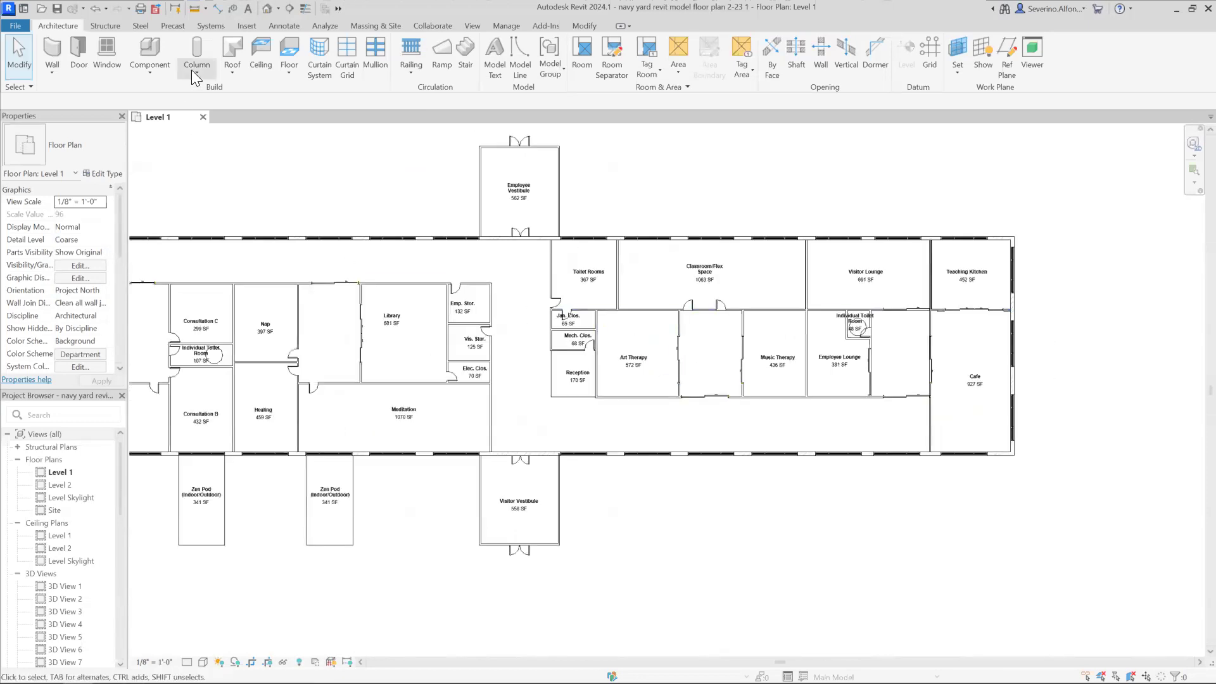
scroll(415, 279, "down", 1)
left_click(268, 10)
Step: Select the section box and pull its front face in toward the building's front wall
scroll(813, 419, "up", 1)
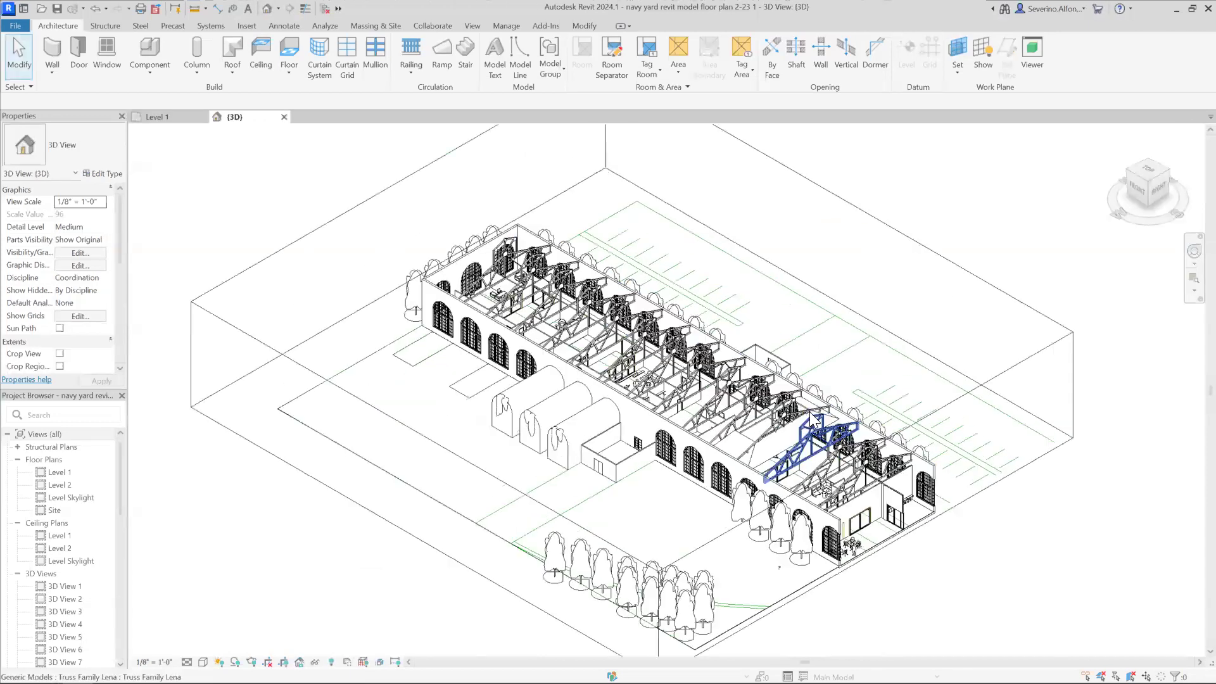
scroll(825, 489, "up", 4)
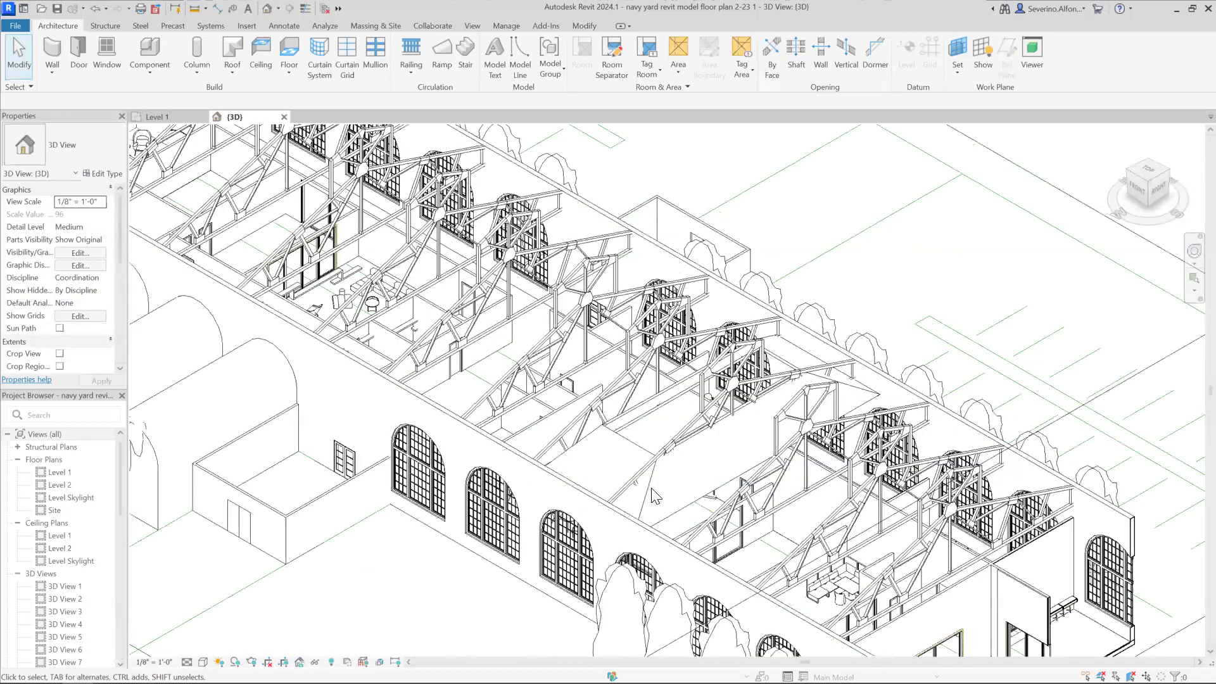
scroll(747, 384, "up", 4)
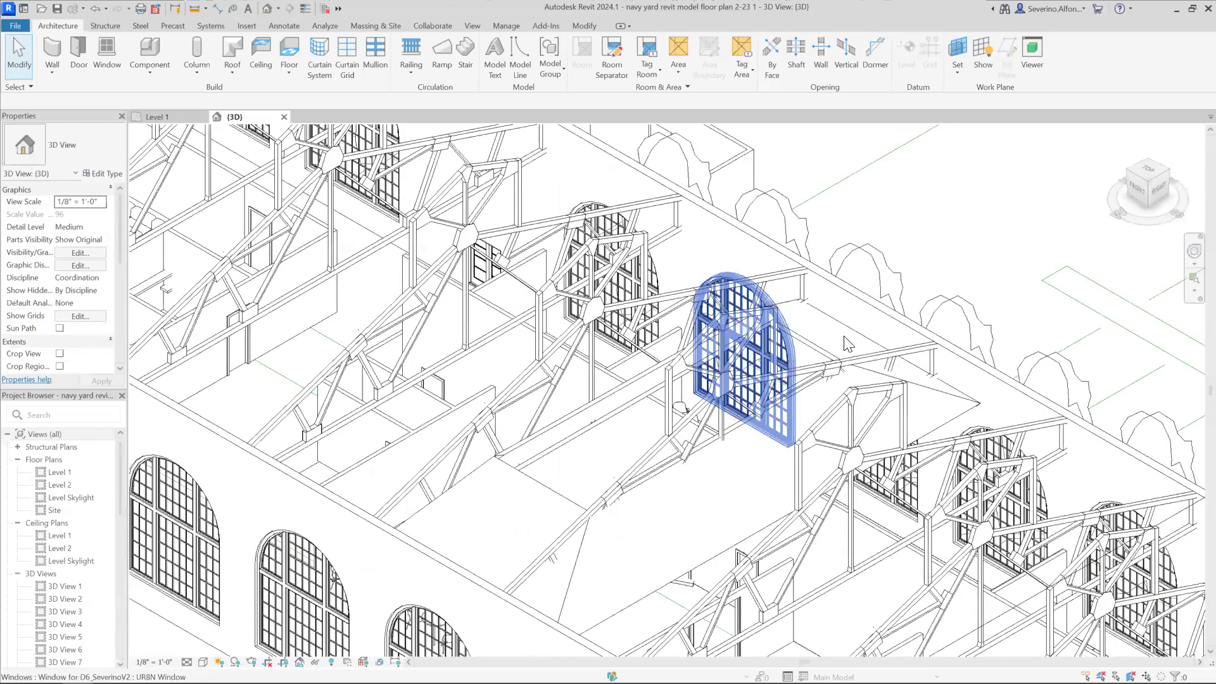
scroll(595, 587, "down", 3)
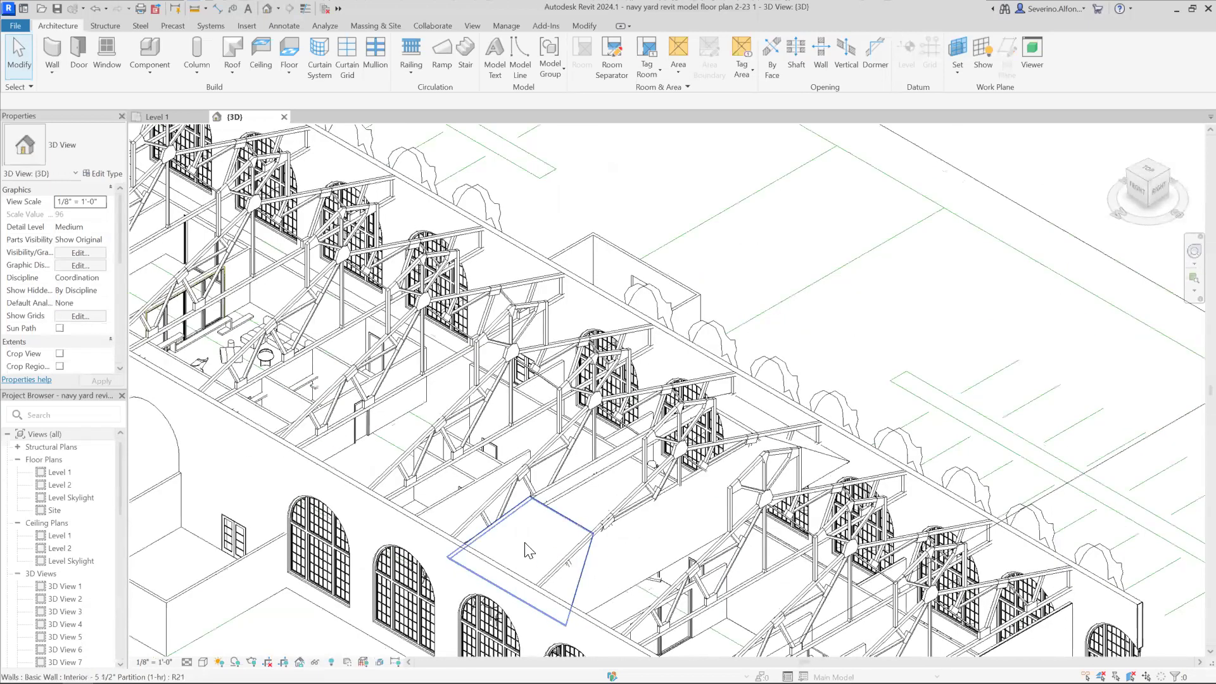
middle_click_drag(460, 413, 574, 518, "shift")
scroll(498, 480, "down", 3)
left_click(502, 483)
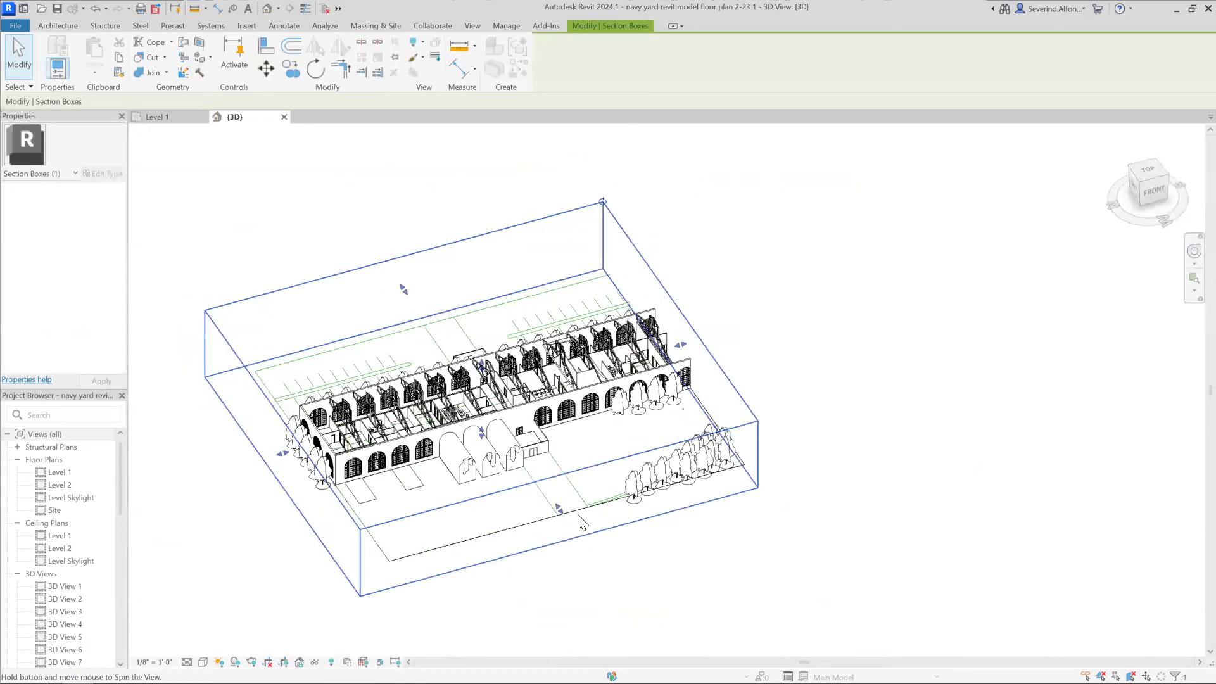
left_click_drag(568, 510, 504, 424)
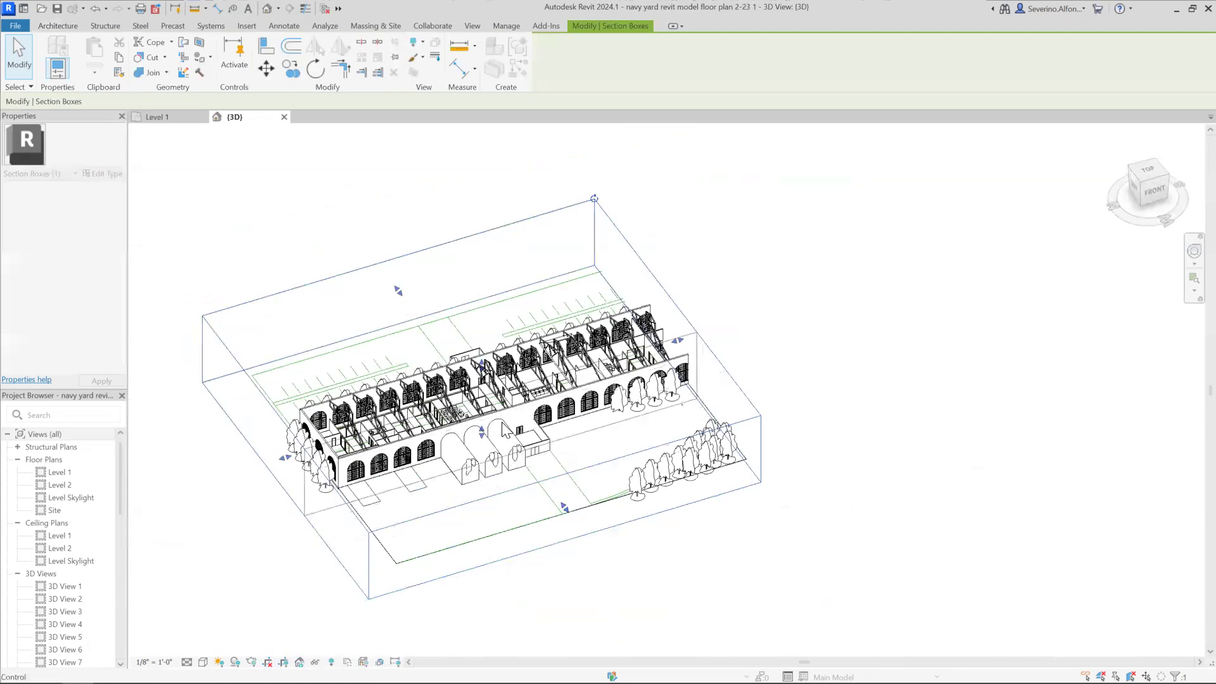
Step: Pull the left, back and right faces of the section box inward to isolate an interior portion spanning three trusses
scroll(504, 424, "up", 3)
scroll(506, 442, "up", 2)
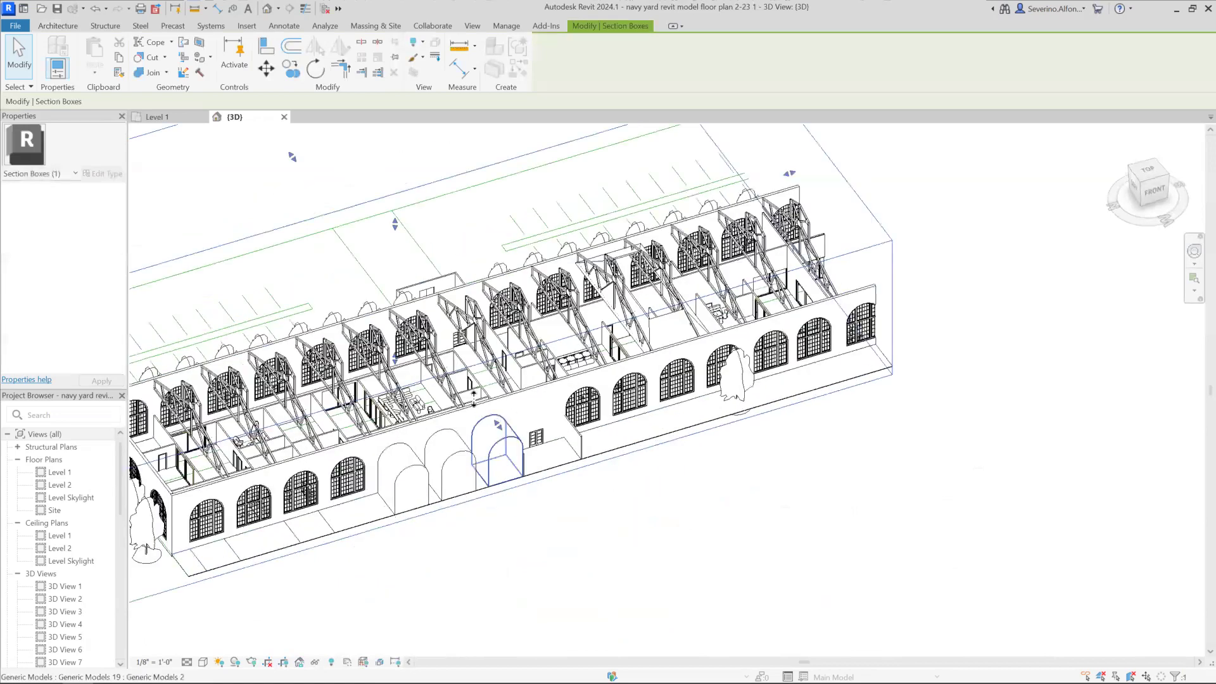
scroll(380, 368, "down", 2)
left_click_drag(152, 363, 470, 267)
scroll(669, 208, "up", 2)
left_click_drag(426, 133, 556, 304)
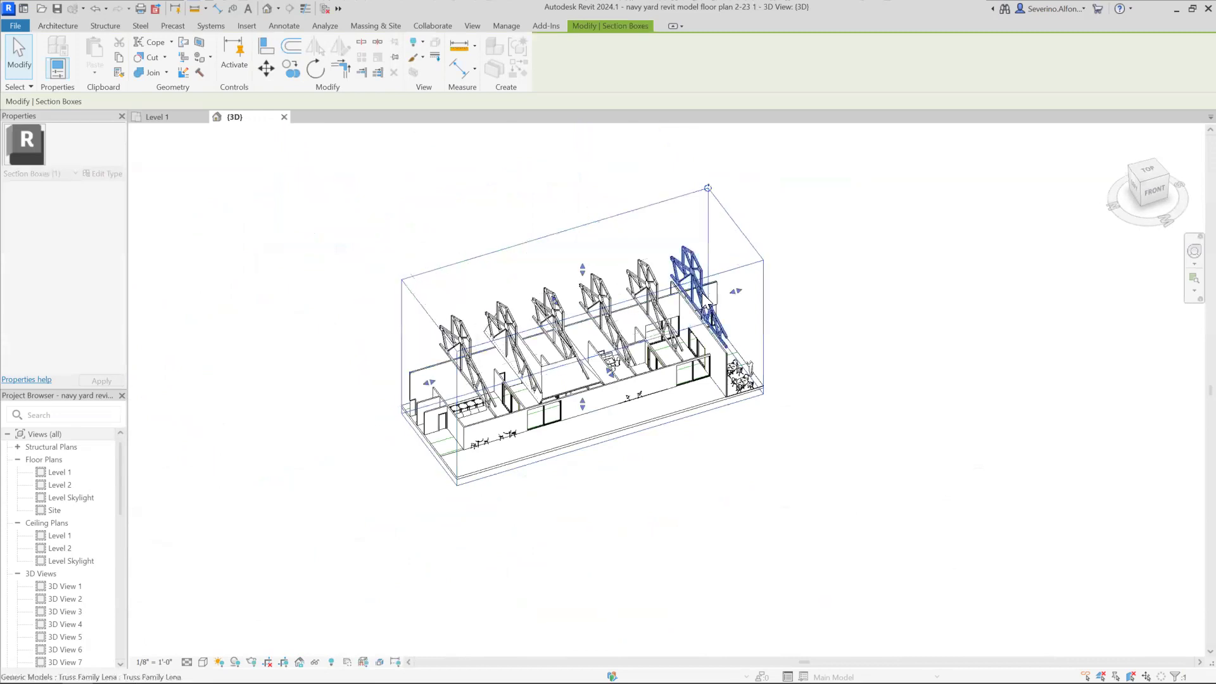
left_click_drag(735, 290, 554, 370)
scroll(548, 349, "up", 5)
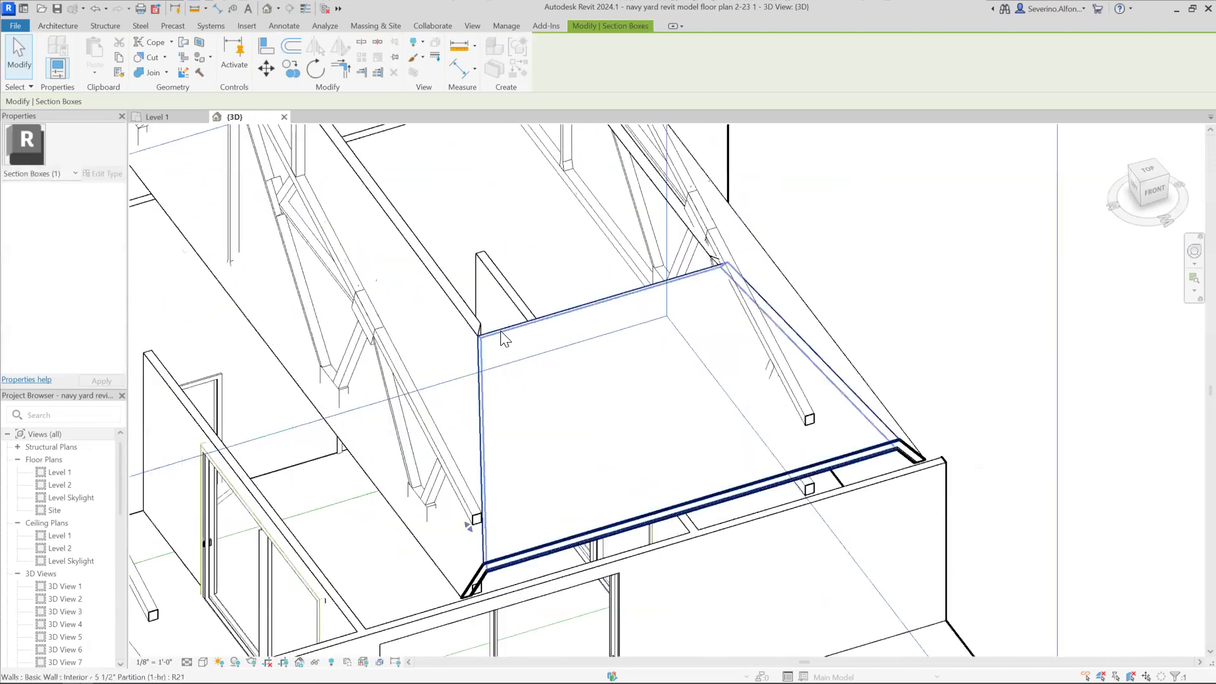
left_click(502, 339)
scroll(502, 339, "down", 2)
key("Escape")
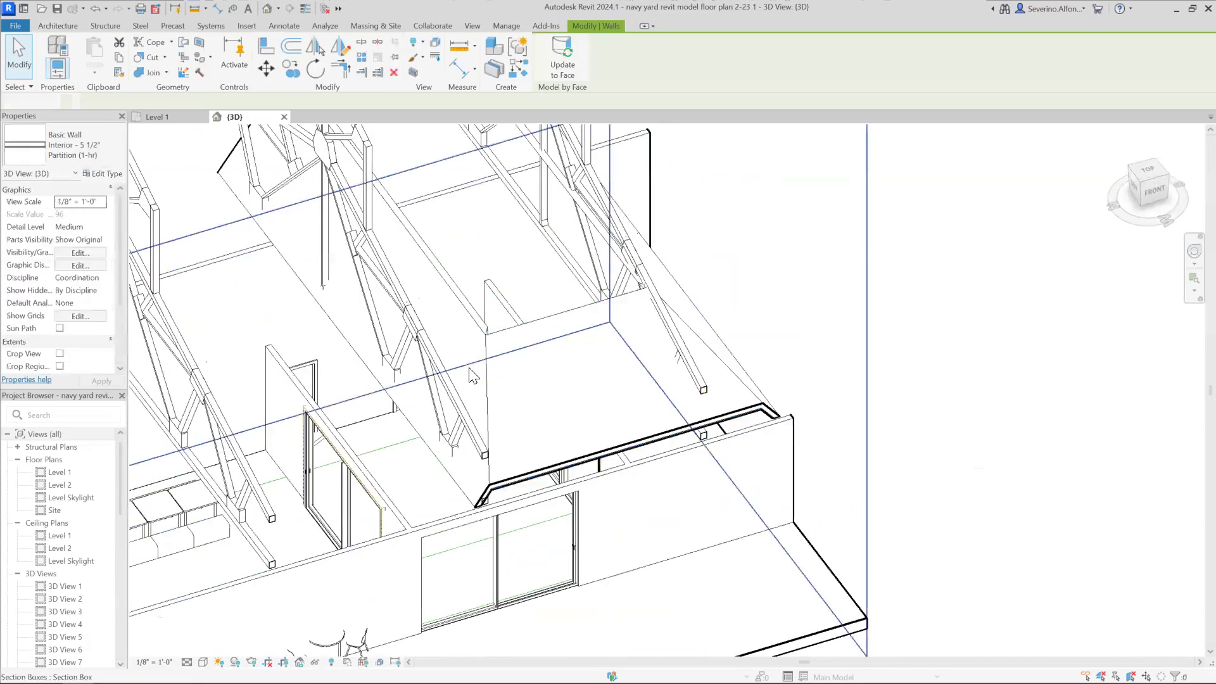
scroll(471, 366, "down", 1)
key("Tab")
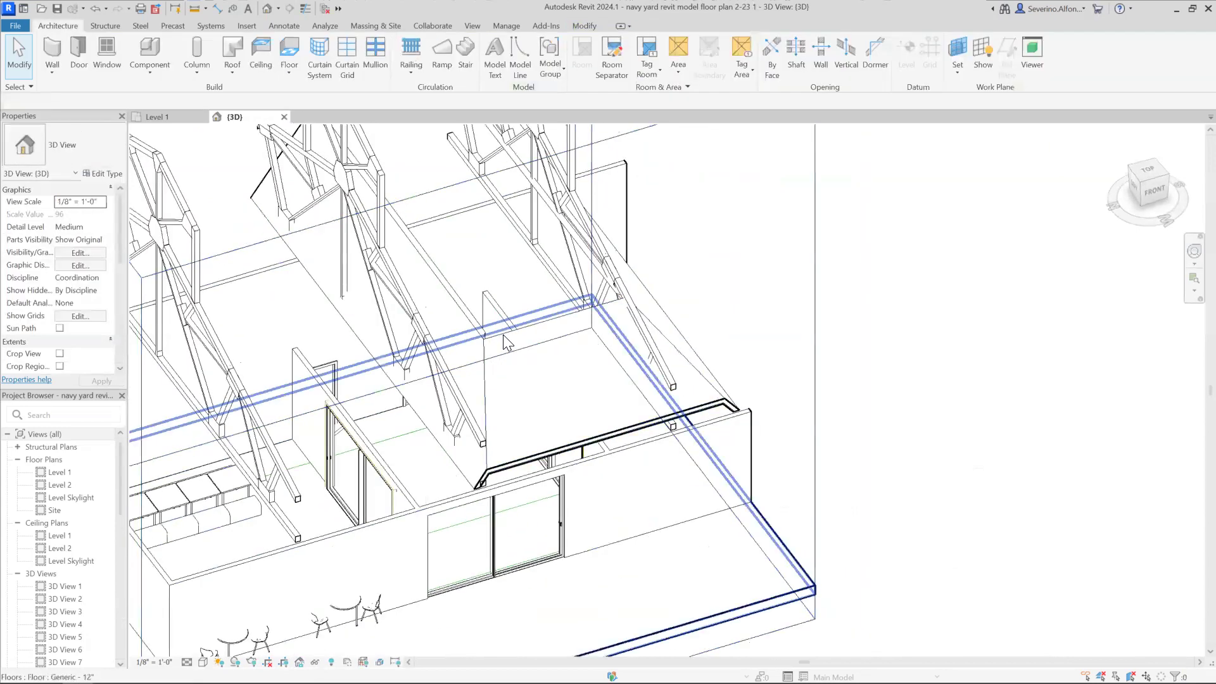
left_click(504, 342)
key("Escape")
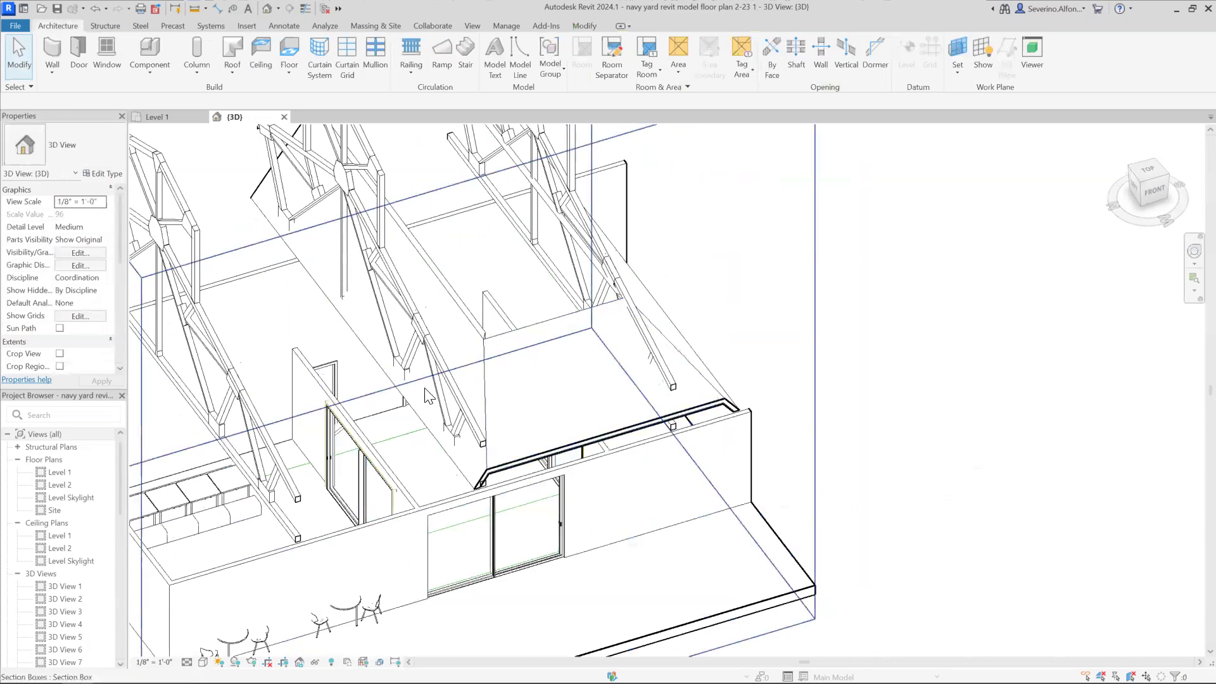
Step: Delete the unwanted tall, sloped interior partition pieces around the room behind the sliding glass door
scroll(549, 329, "down", 2)
left_click(547, 324)
key("Delete")
left_click(484, 316)
key("Delete")
left_click(634, 347)
key("Delete")
Step: Extend the back face of the section box outward to include the rear wall with the arched windows
scroll(404, 178, "up", 2)
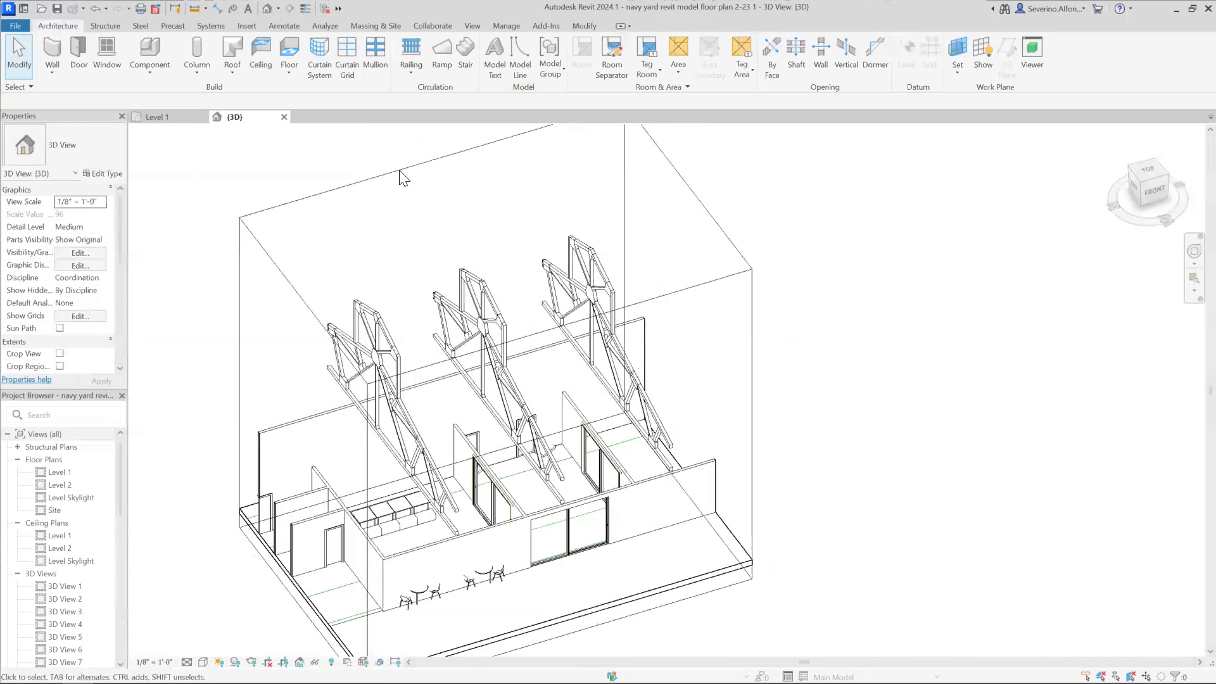
left_click(400, 178)
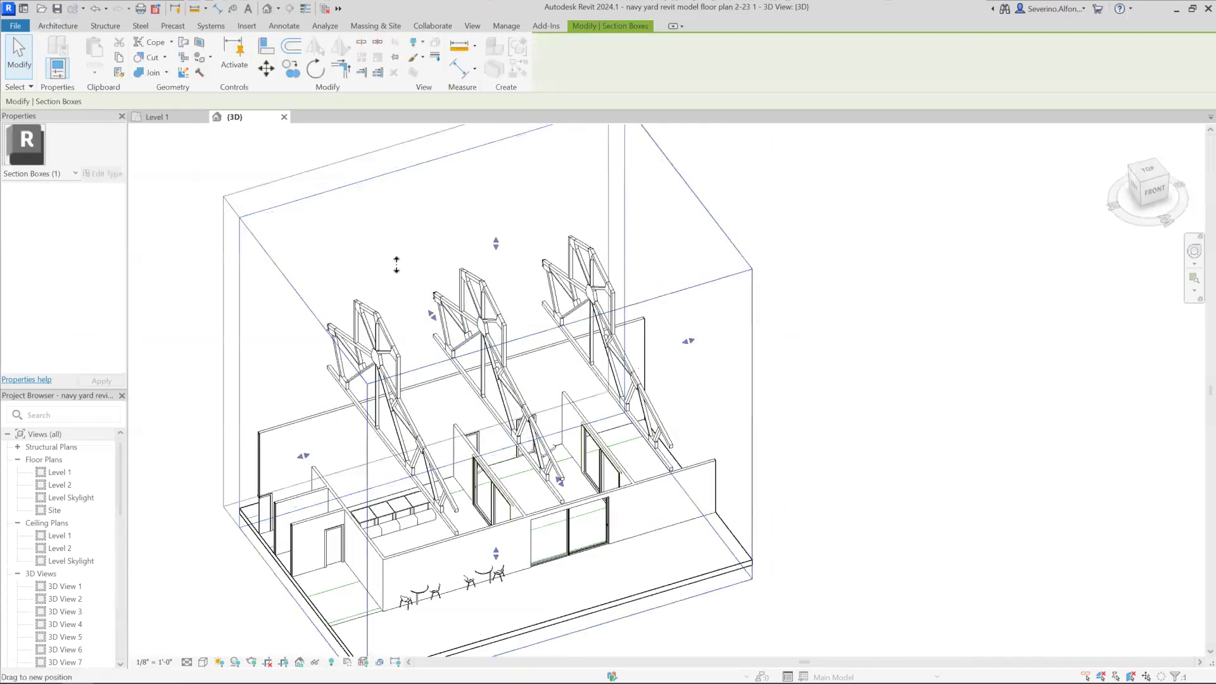
left_click_drag(396, 263, 383, 253)
key("Escape")
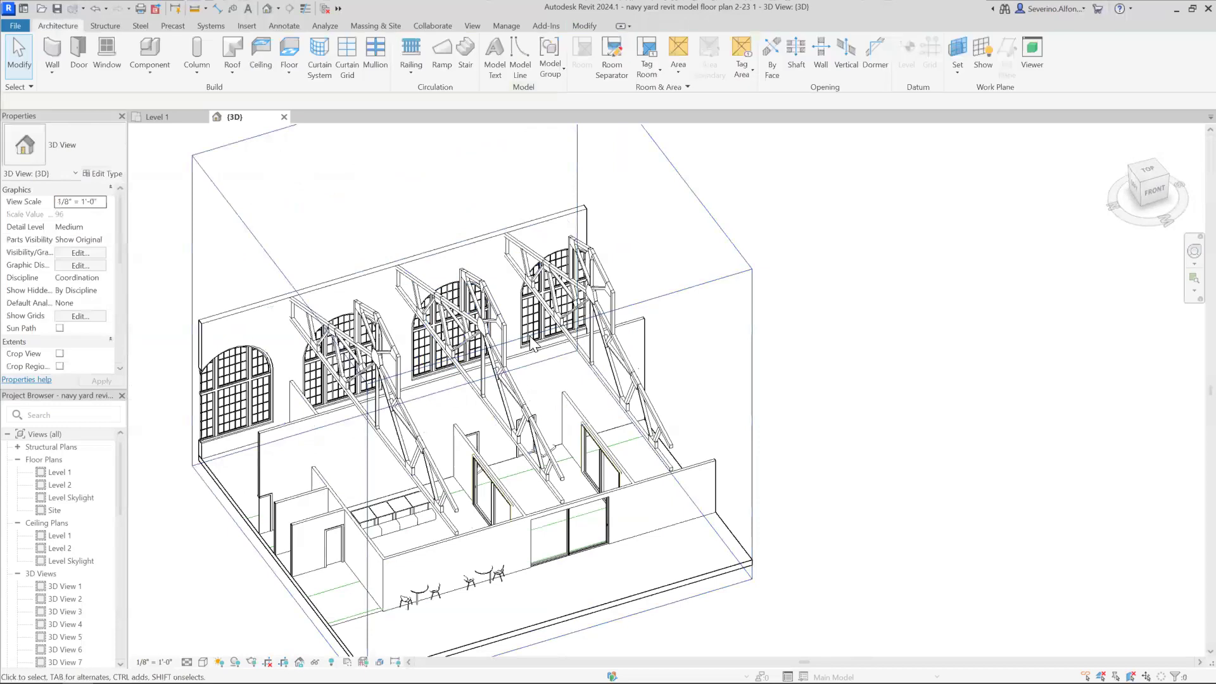
Step: Examine the cropped interior from several sides, checking the doorways, glass partitions and the small generic model block beside a door
scroll(539, 380, "up", 2)
scroll(554, 441, "down", 3)
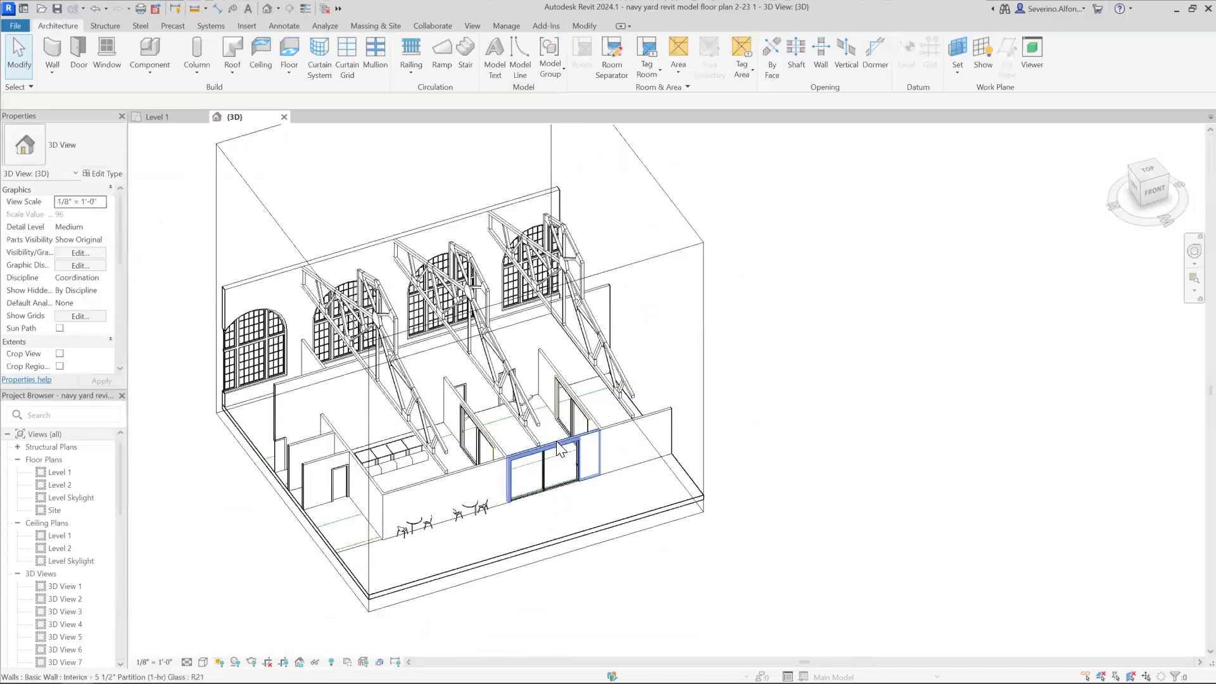
middle_click_drag(556, 441, 381, 261, "shift")
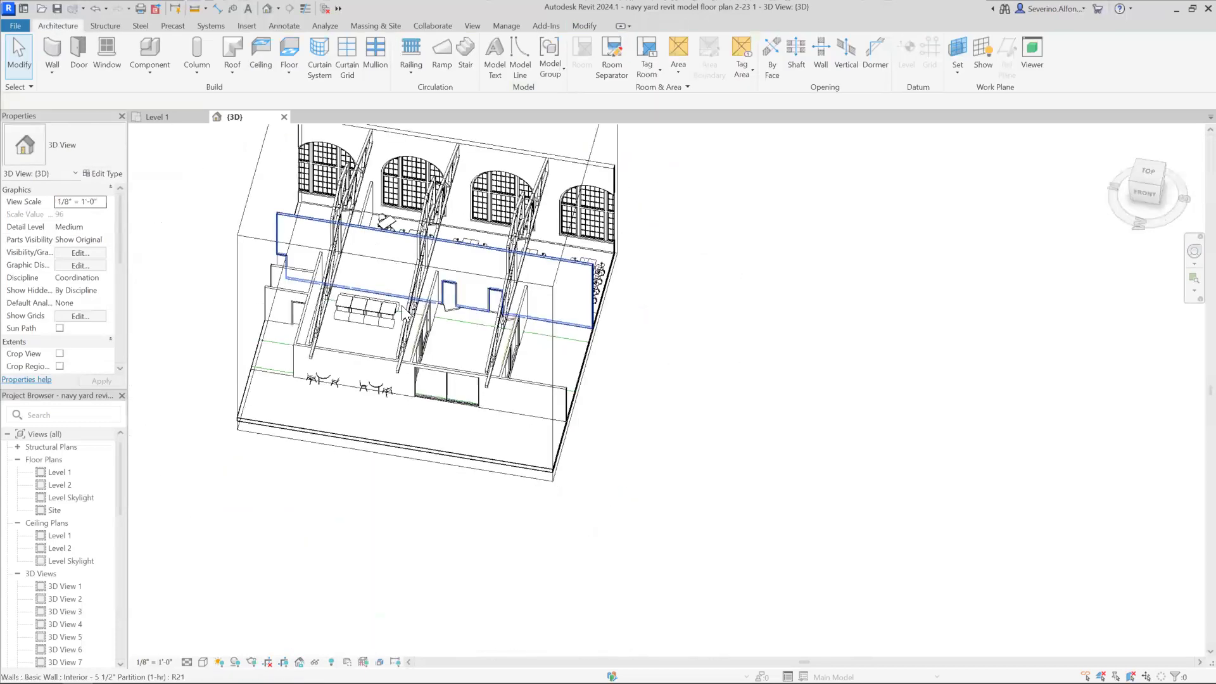
left_click(423, 317)
middle_click_drag(430, 329, 443, 411, "shift")
scroll(471, 353, "up", 3)
left_click(478, 308)
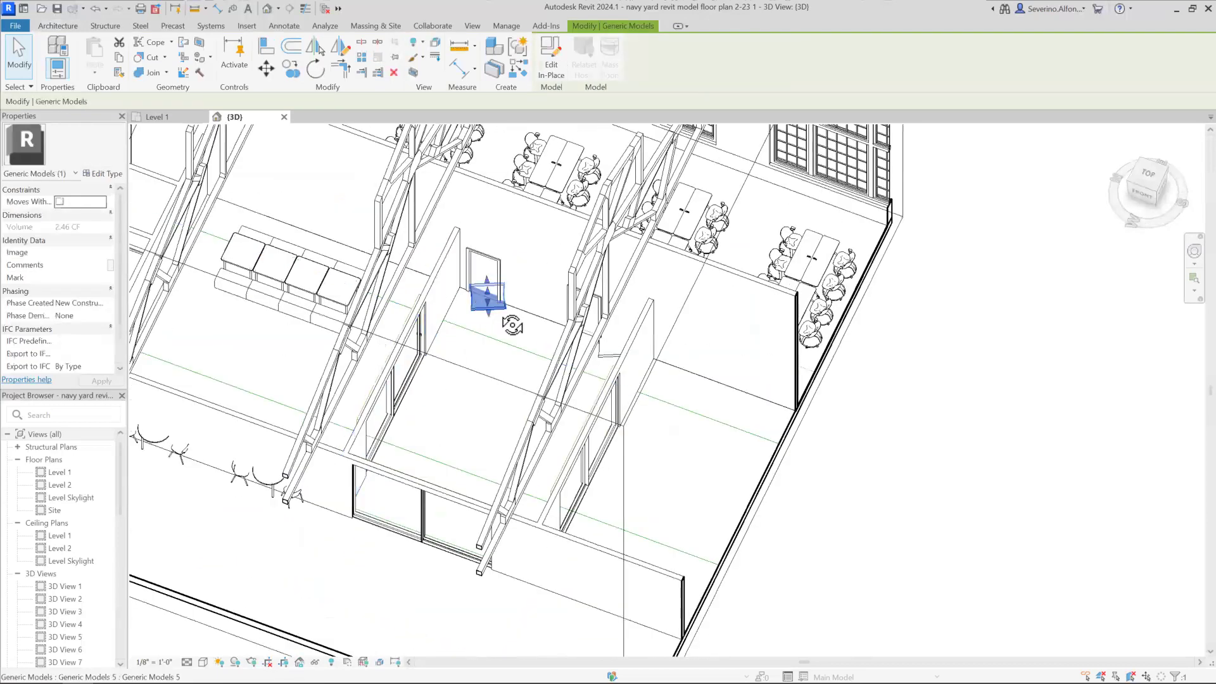
middle_click_drag(510, 315, 515, 460, "shift")
middle_click_drag(511, 510, 583, 337, "shift")
scroll(588, 273, "up", 5)
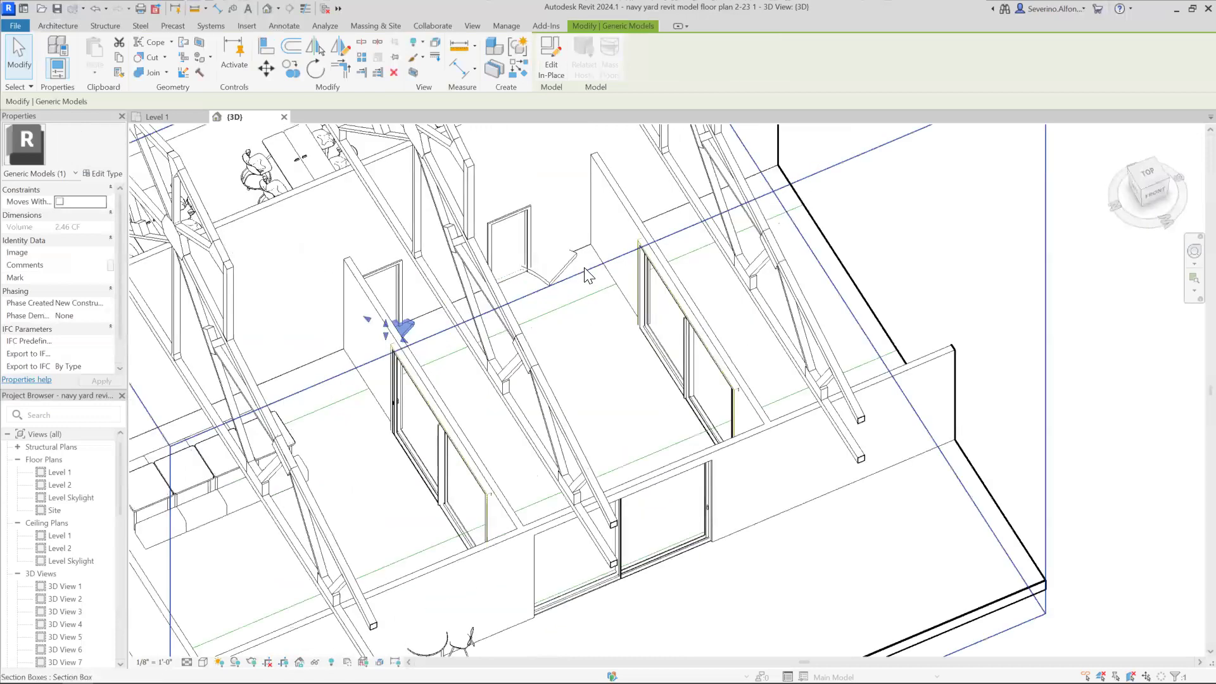
scroll(695, 330, "down", 4)
key("Escape")
scroll(806, 255, "down", 1)
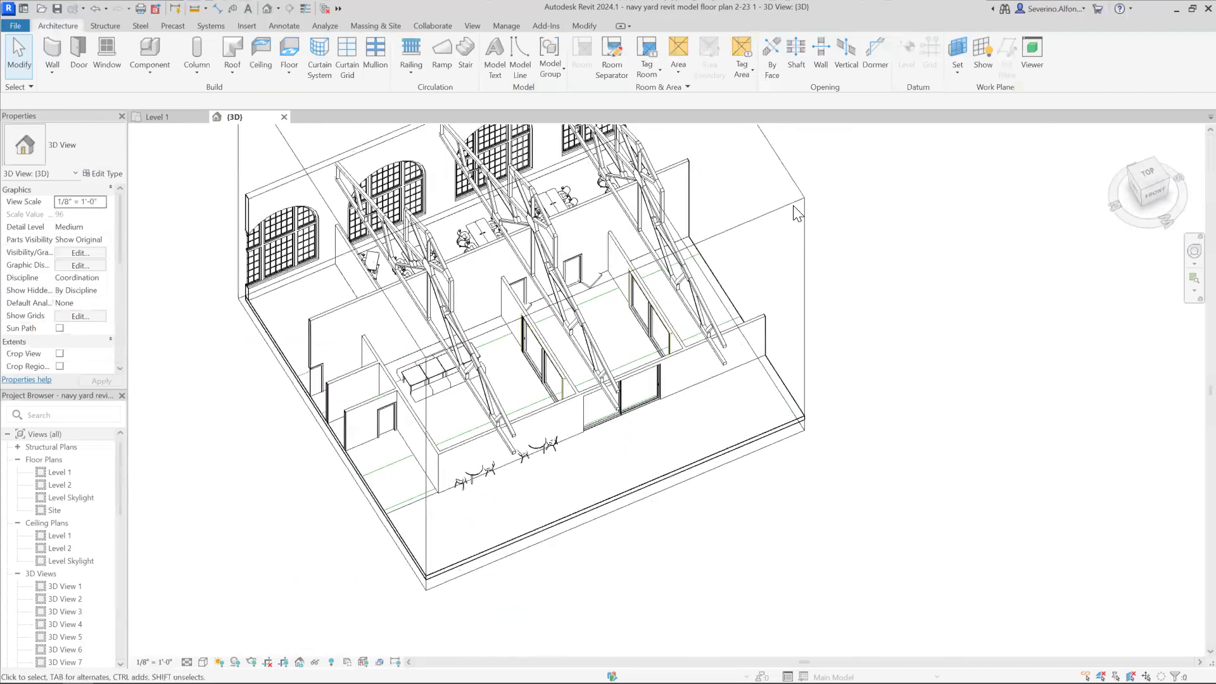
Step: Hide the section box element in the 3D view
right_click(805, 215)
mouse_move(840, 260)
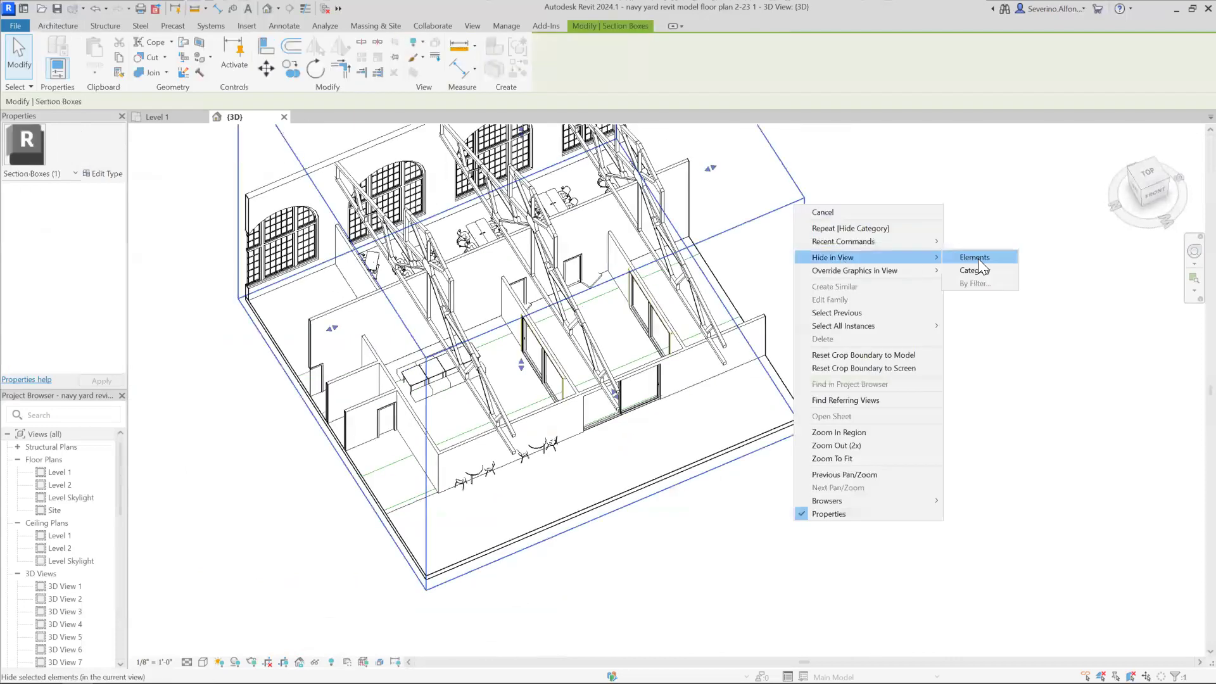
left_click(978, 258)
middle_click_drag(724, 390, 754, 355, "shift")
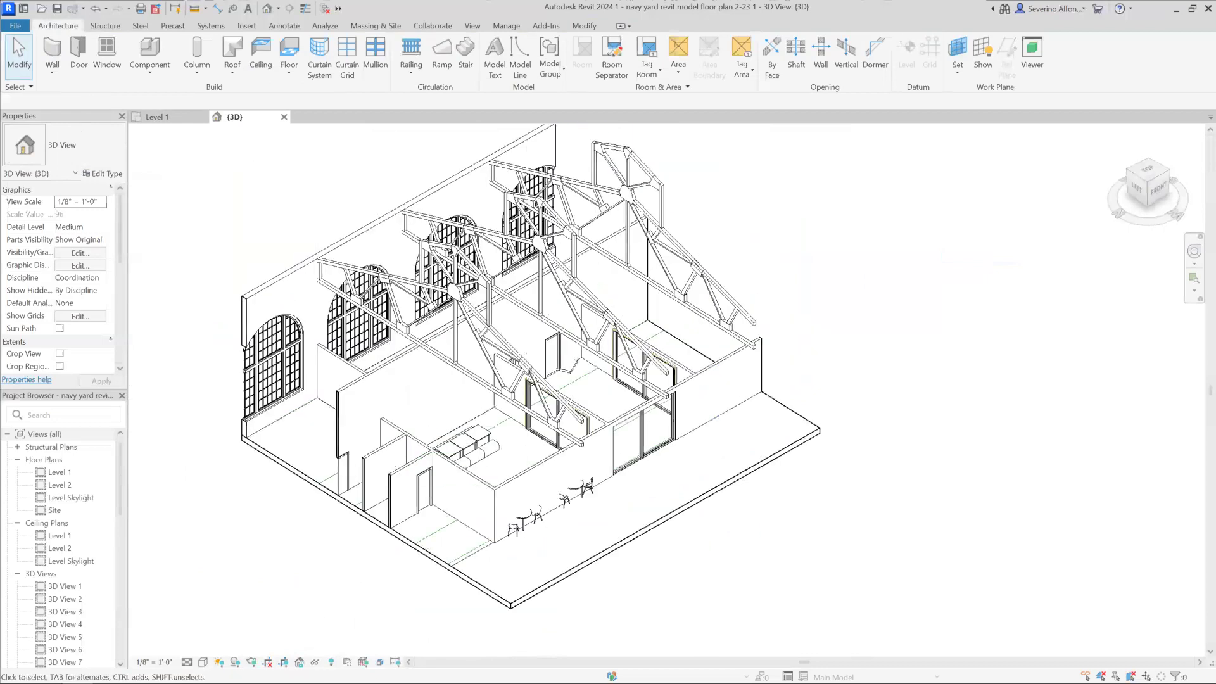
Step: Reveal the hidden elements and unhide the large lower roof in the view
key("r")
key("h")
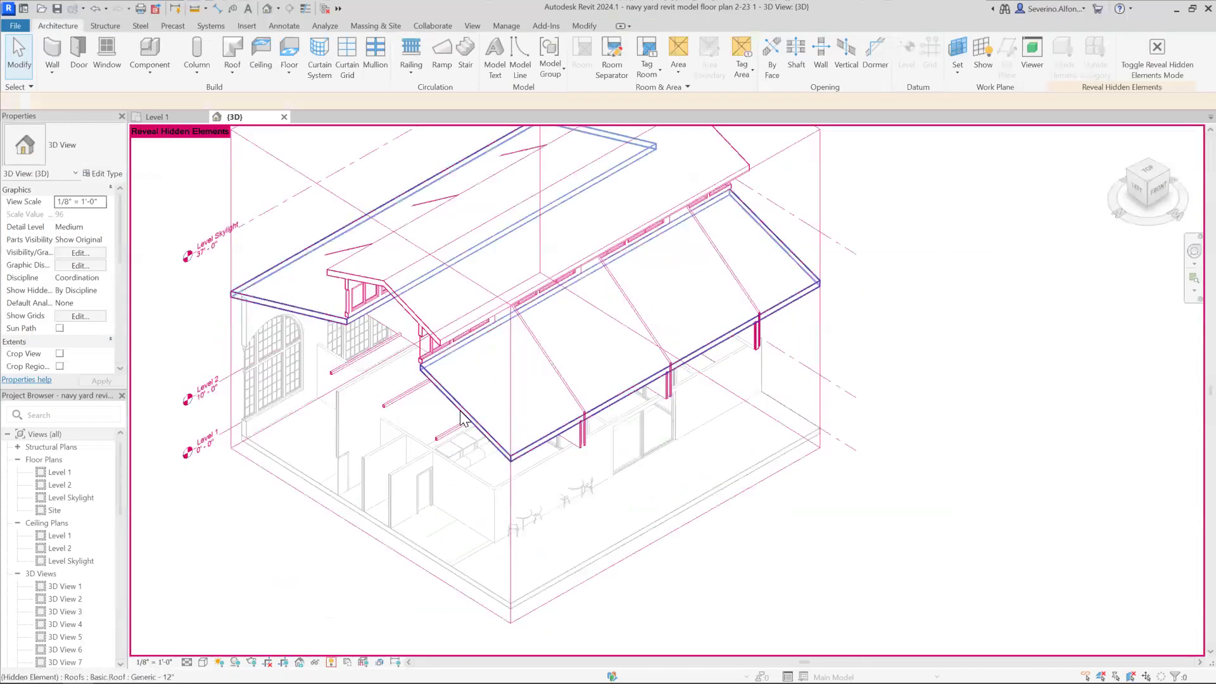
left_click(475, 411)
right_click(467, 410)
mouse_move(557, 147)
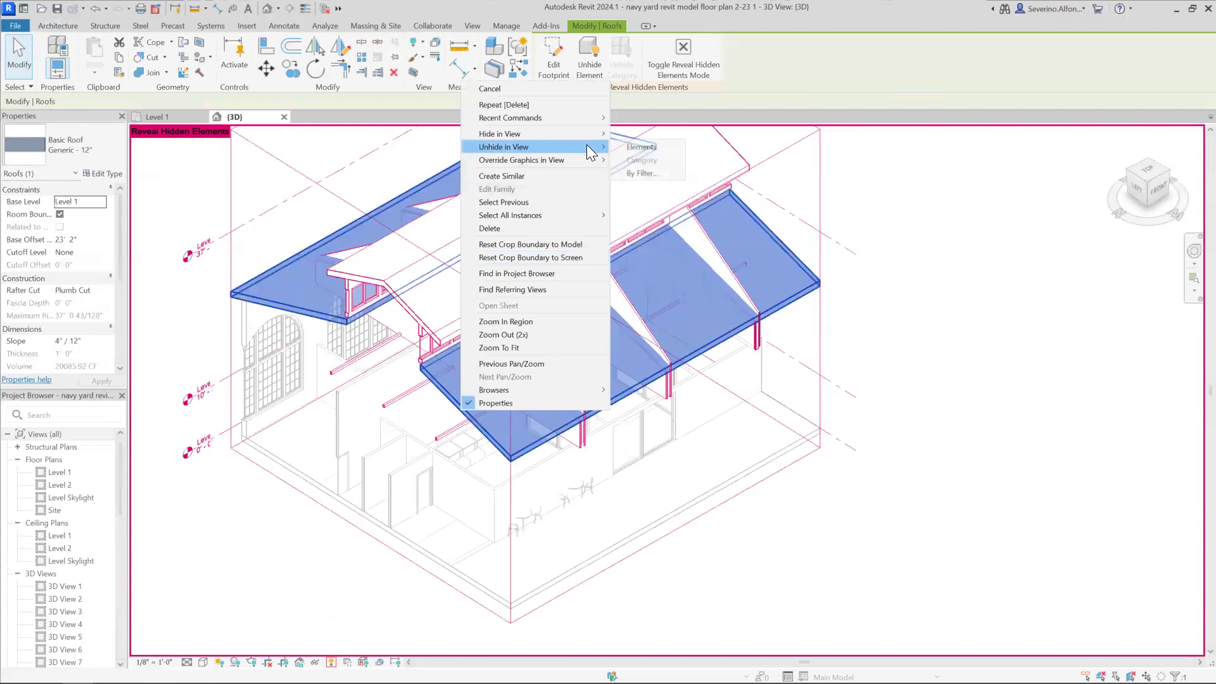
left_click(659, 147)
Step: Unhide the raised upper roof over the skylight in the view
left_click(405, 309)
right_click(406, 305)
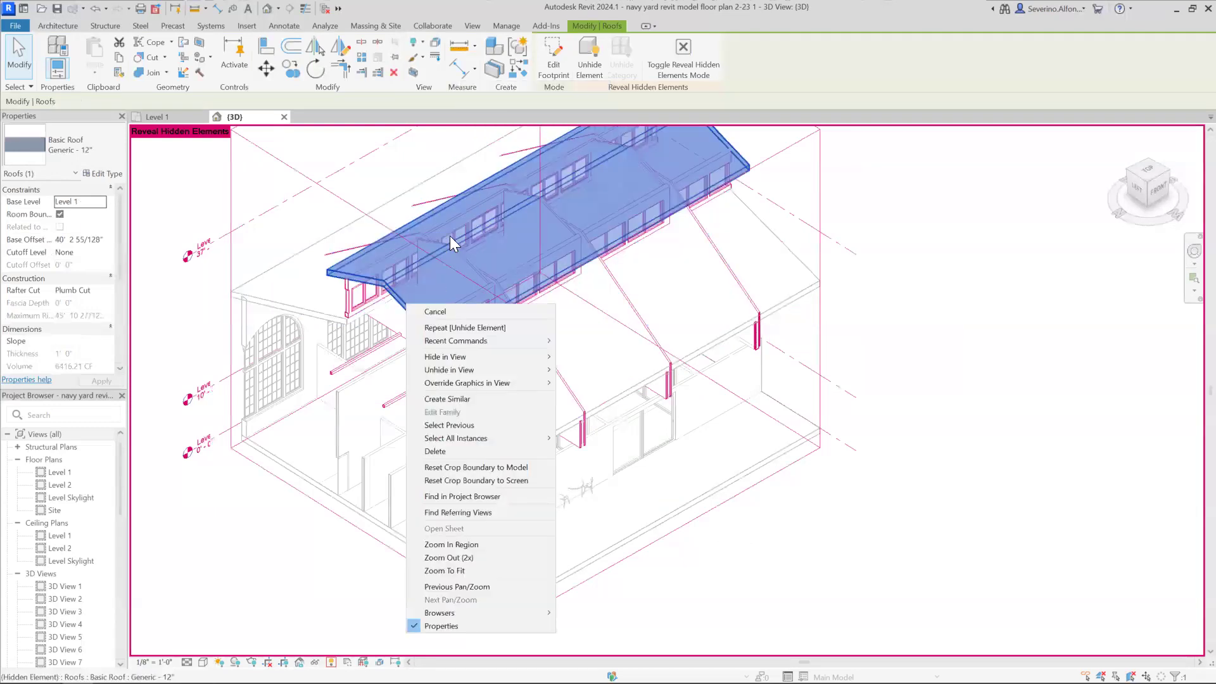
mouse_move(466, 372)
left_click(579, 372)
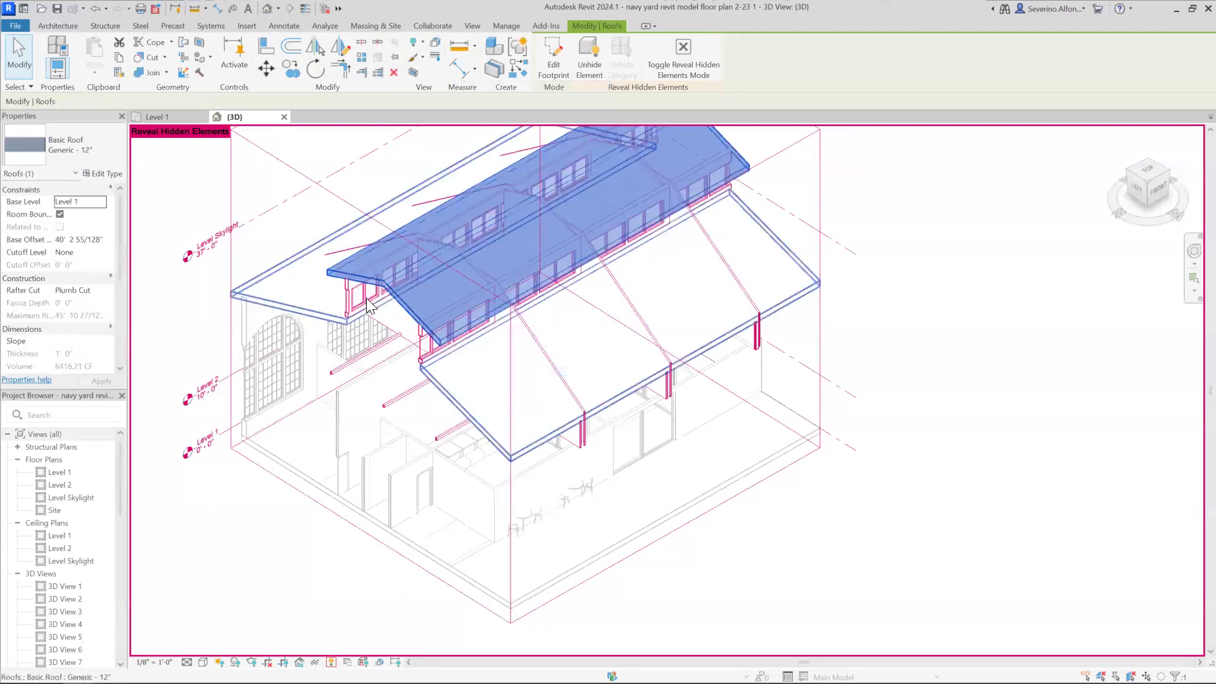
Step: Unhide the two Generic - 8" walls beneath the upper roof on both sides of the skylight
scroll(340, 292, "up", 5)
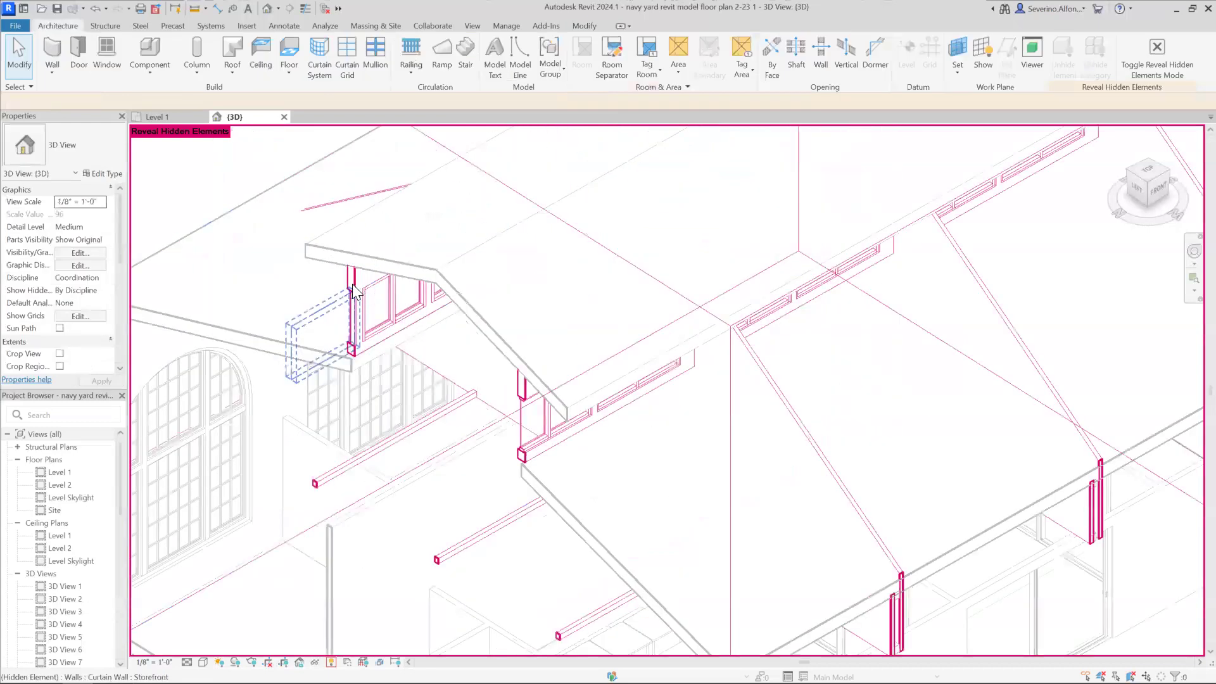
left_click(352, 284)
left_click(525, 408, "ctrl")
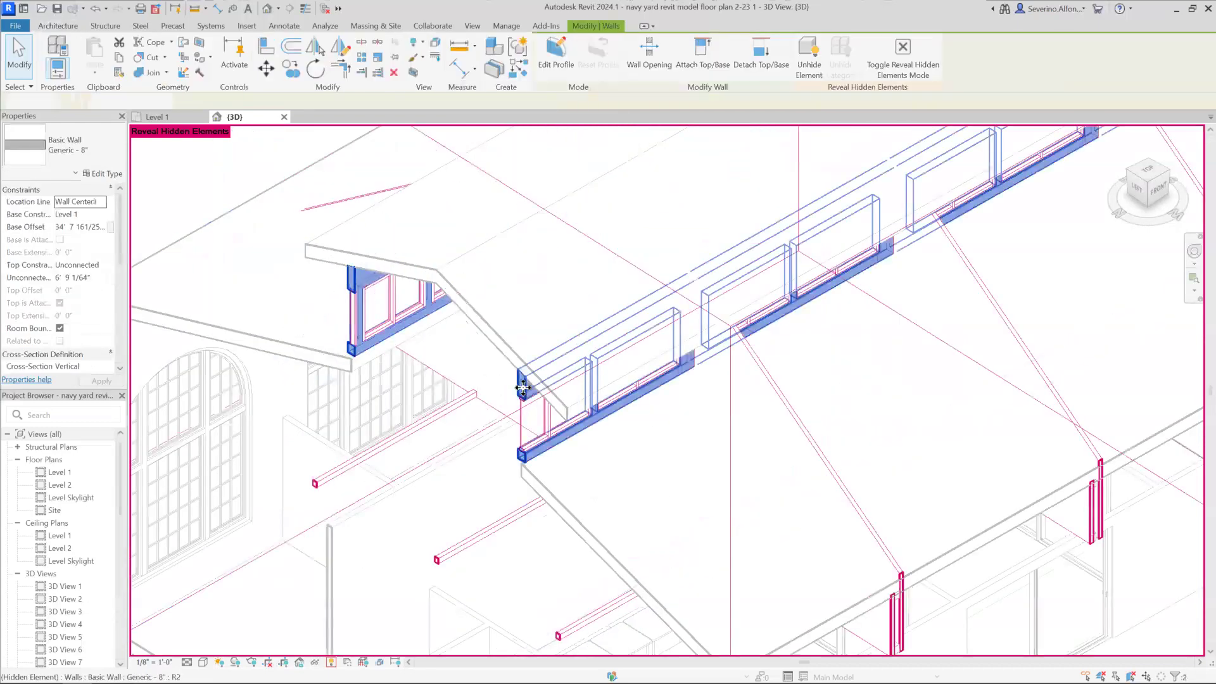
right_click(523, 388)
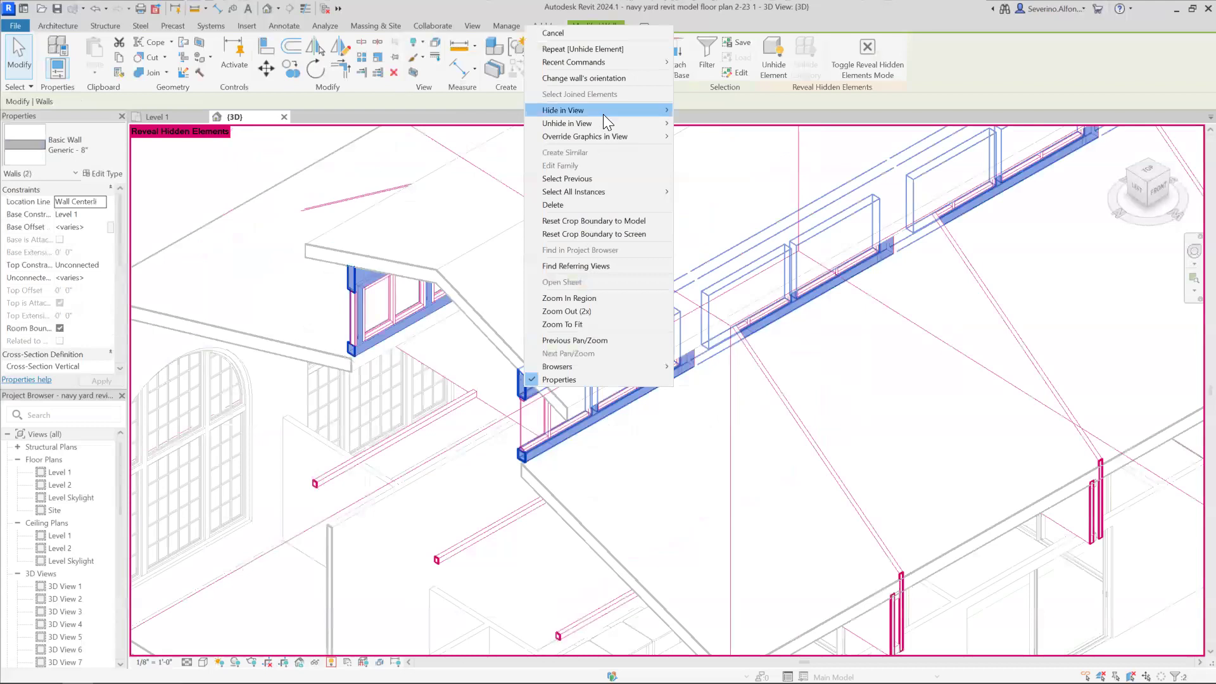
mouse_move(603, 114)
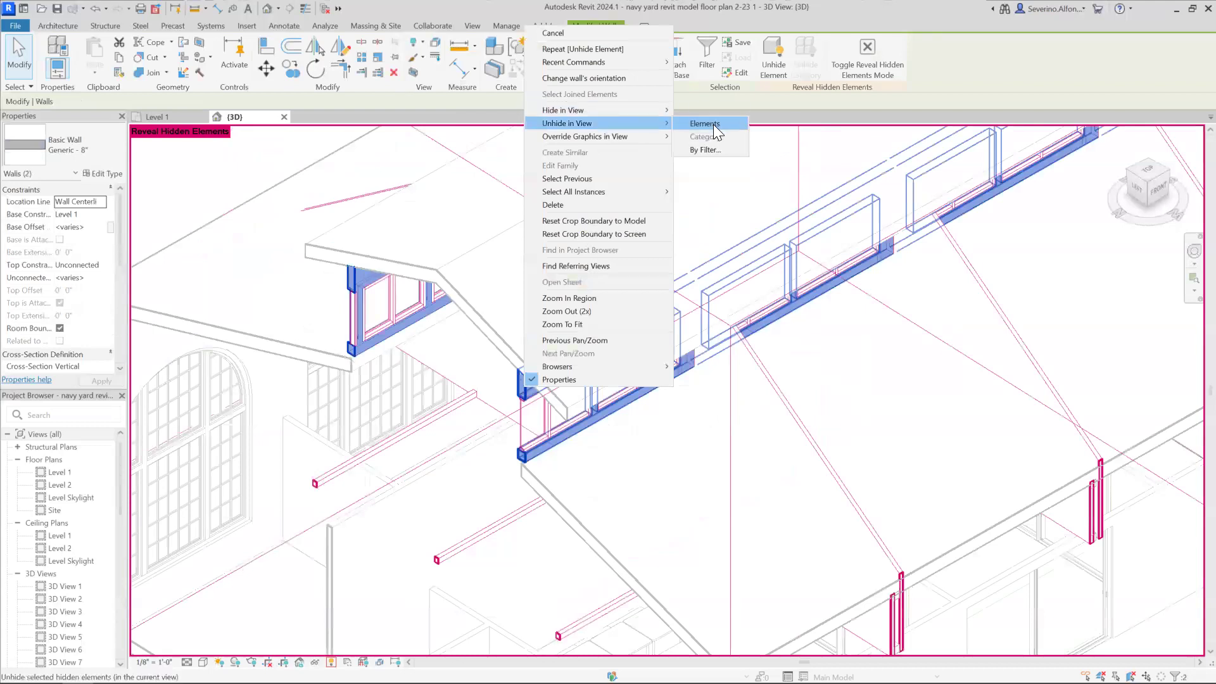
left_click(713, 125)
Step: Turn off the hidden-elements display and inspect the restored roofs and skylight walls from the front right
scroll(463, 372, "down", 2)
left_click(465, 328)
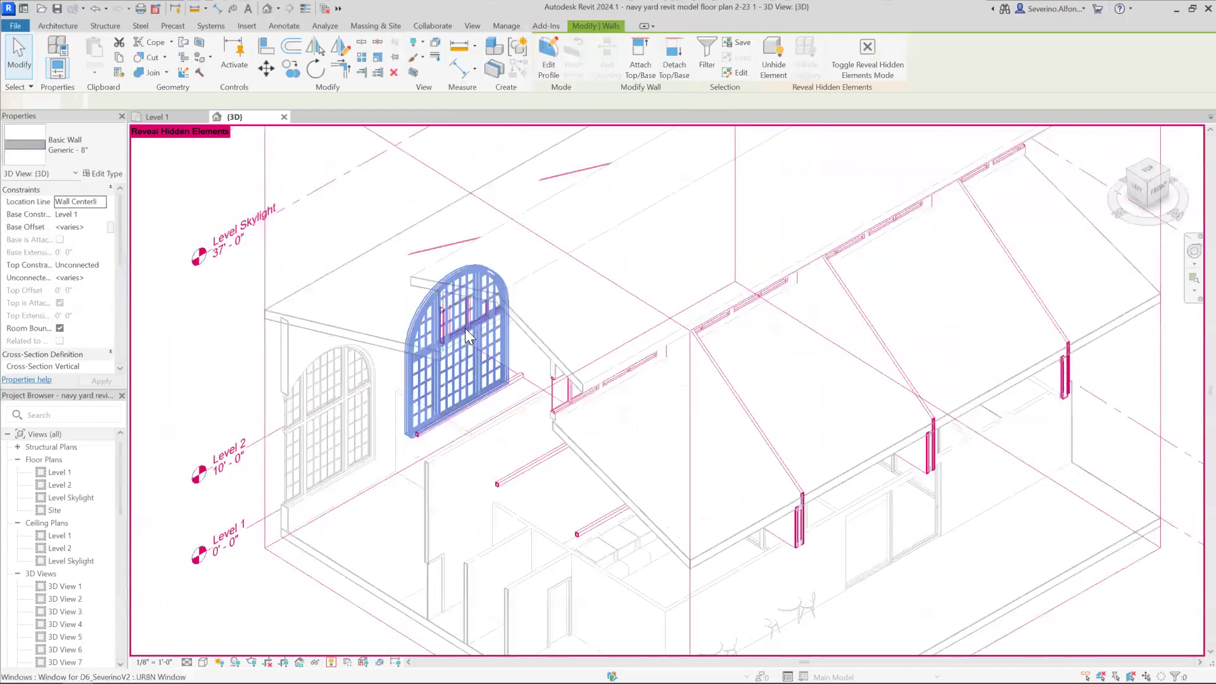
left_click(437, 449)
scroll(431, 461, "down", 1)
left_click(331, 662)
middle_click_drag(675, 451, 731, 402, "shift")
scroll(731, 402, "down", 2)
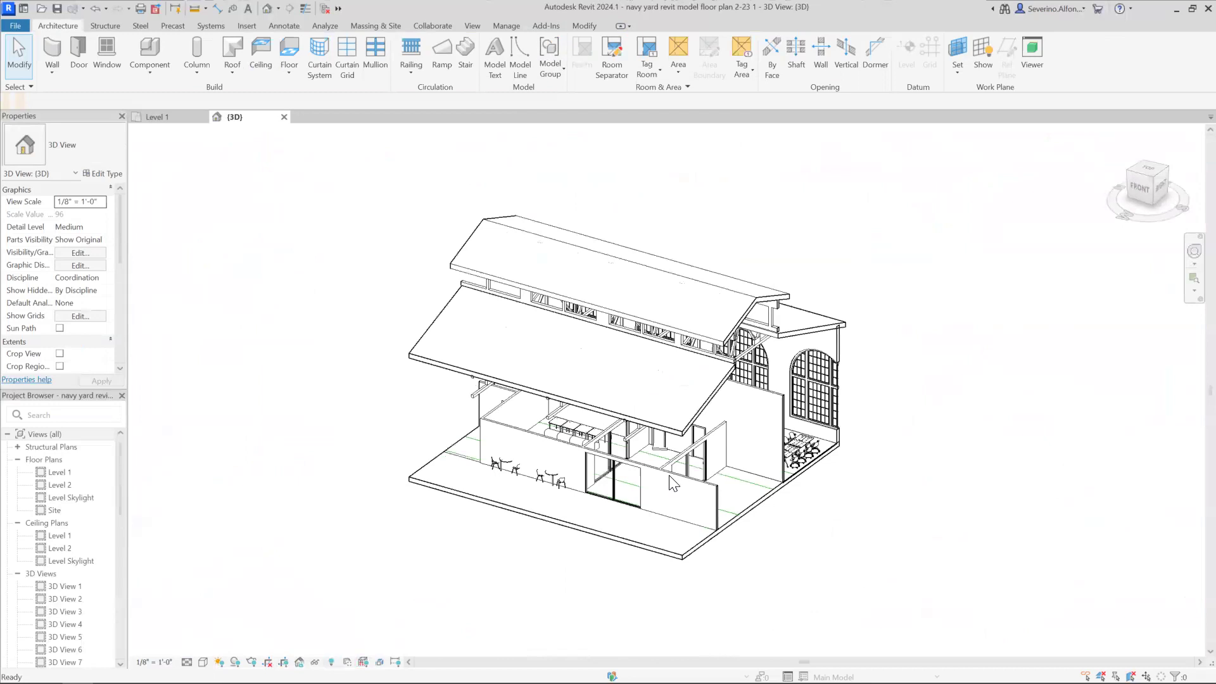
Step: Reveal the hidden elements again and pull the right and left ends of the section box inward to shorten the cropped portion
left_click(331, 662)
left_click(846, 231)
left_click_drag(765, 379, 722, 370)
left_click_drag(493, 301, 656, 463)
scroll(656, 463, "up", 4)
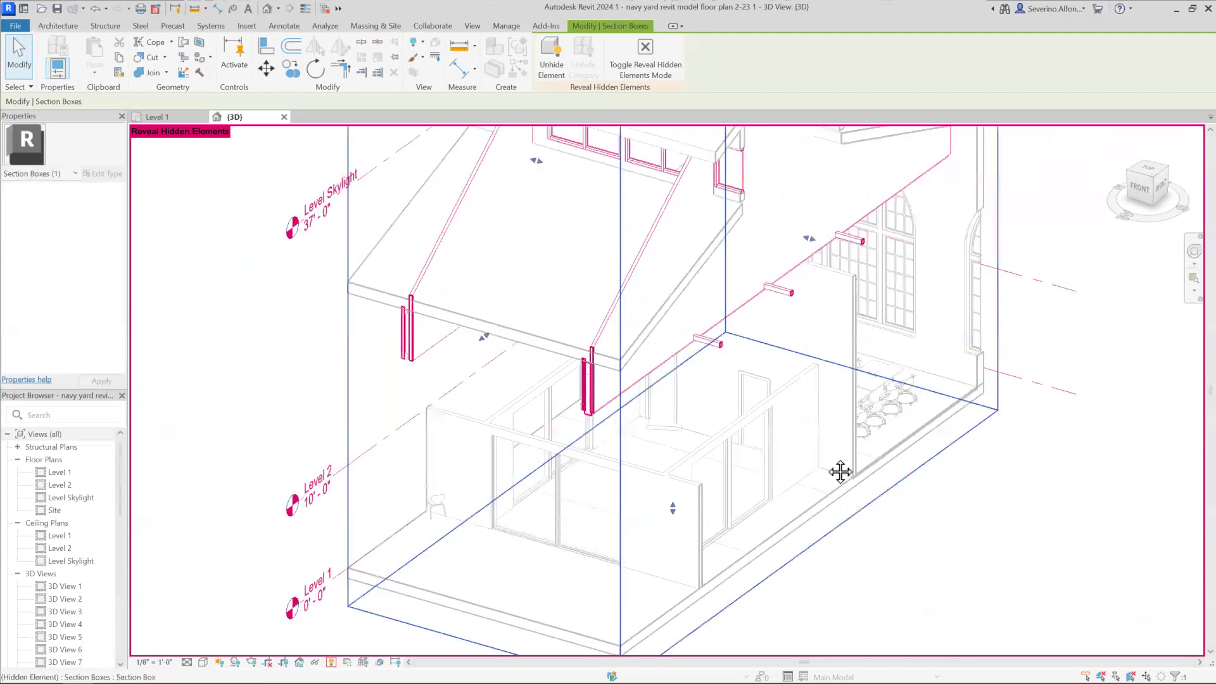
Step: Turn off the hidden-elements display and inspect the shortened section-box crop of the building from the right side
key("Escape")
scroll(728, 420, "down", 1)
middle_click_drag(728, 420, 666, 356)
left_click(331, 662)
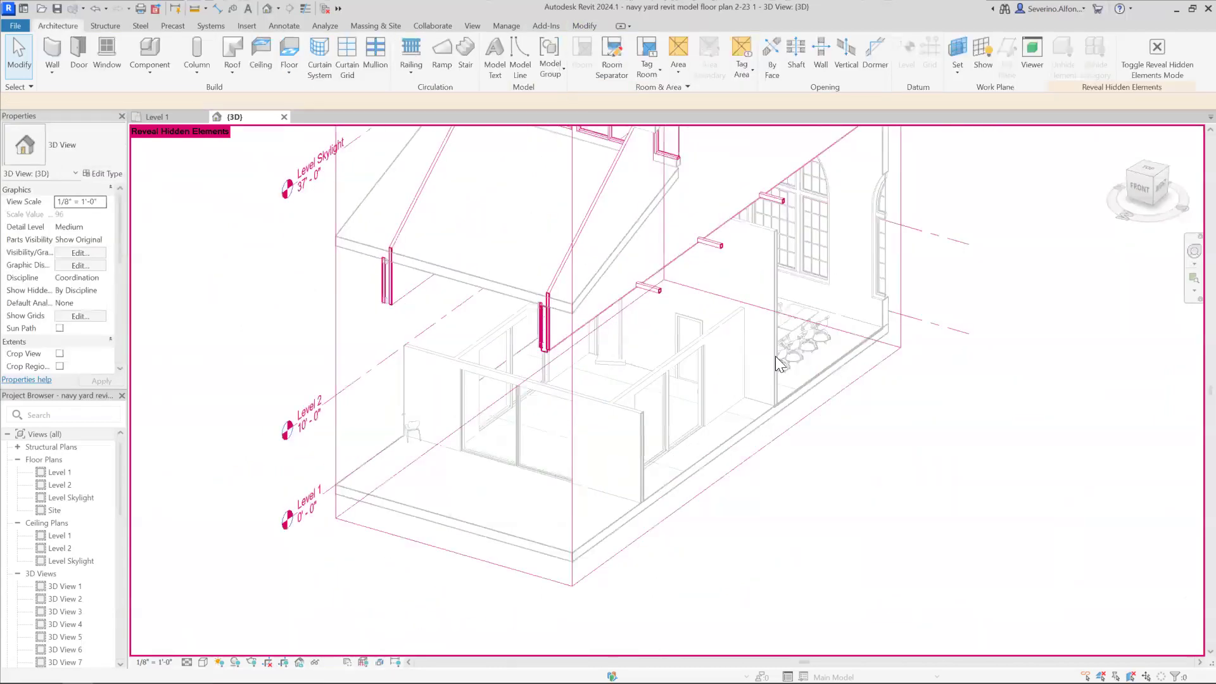
middle_click_drag(800, 361, 664, 446, "shift")
scroll(580, 406, "up", 1)
scroll(494, 351, "up", 1)
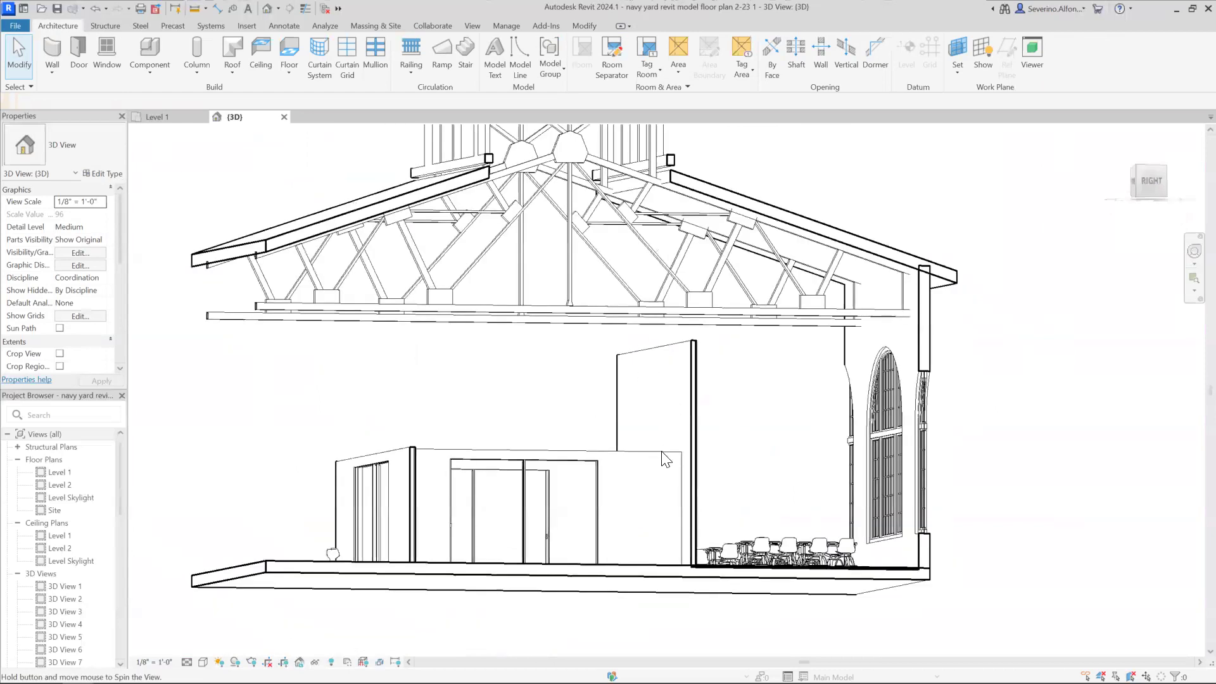
scroll(581, 391, "down", 1)
Step: Start an in-place model component in the Ceilings family category
left_click(157, 75)
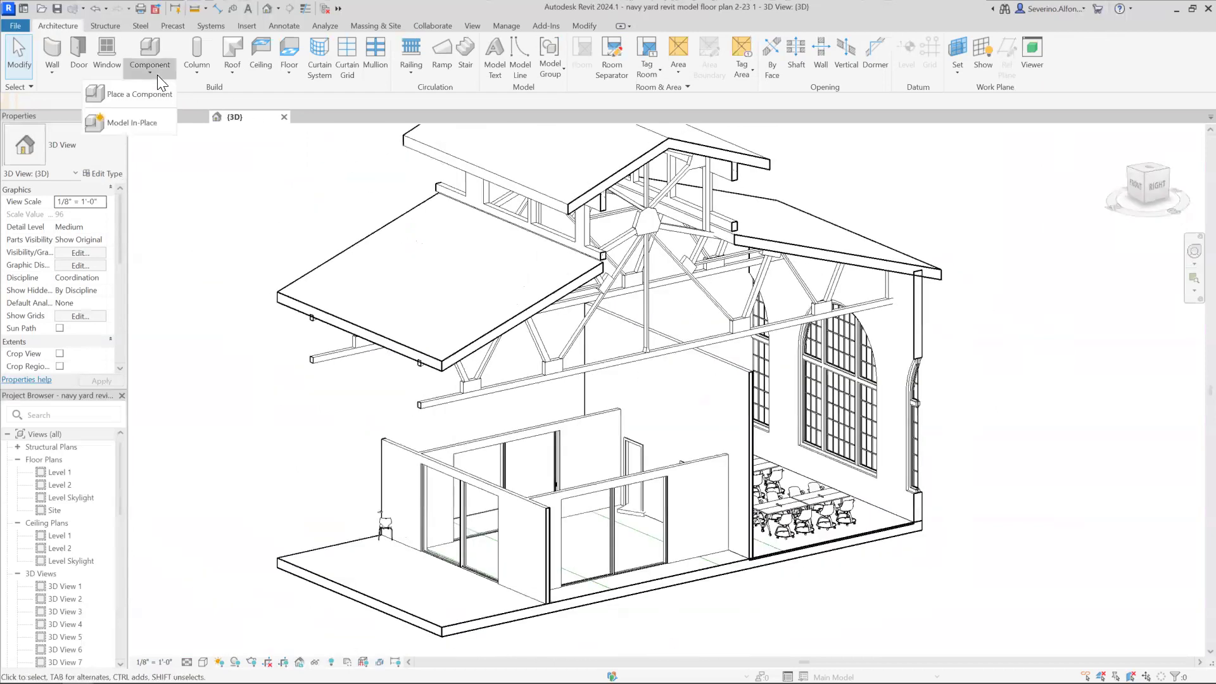
left_click(130, 123)
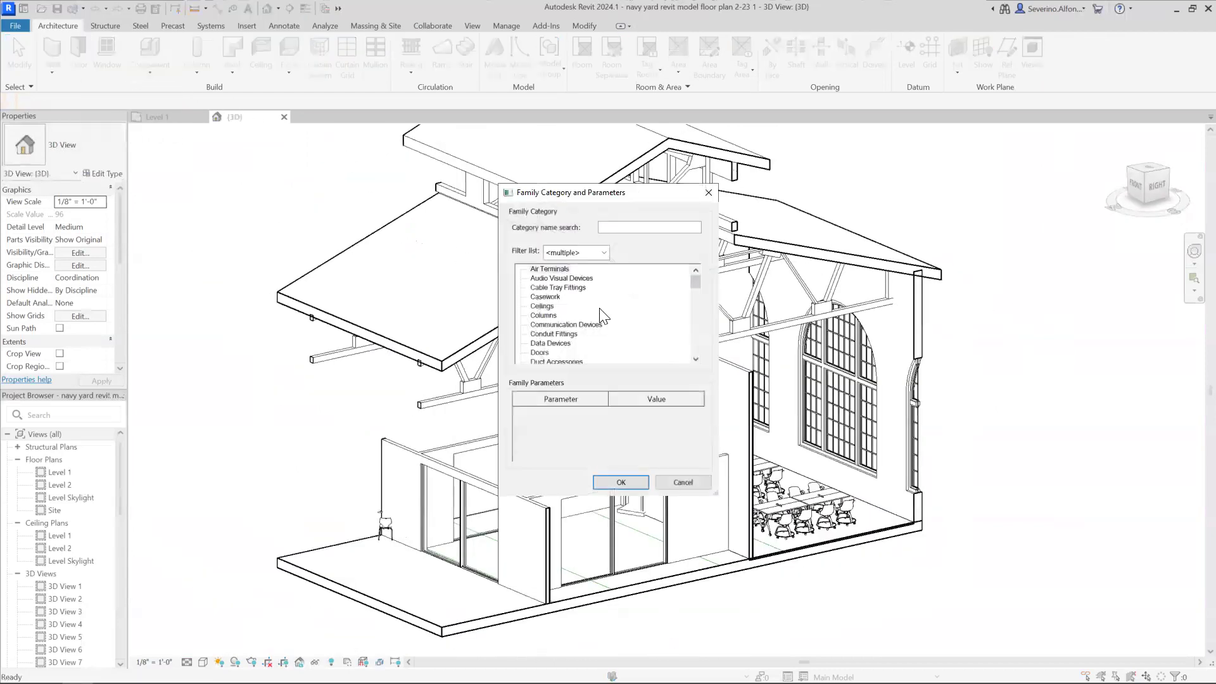
left_click(538, 299)
key("w")
left_click_drag(702, 344, 695, 294)
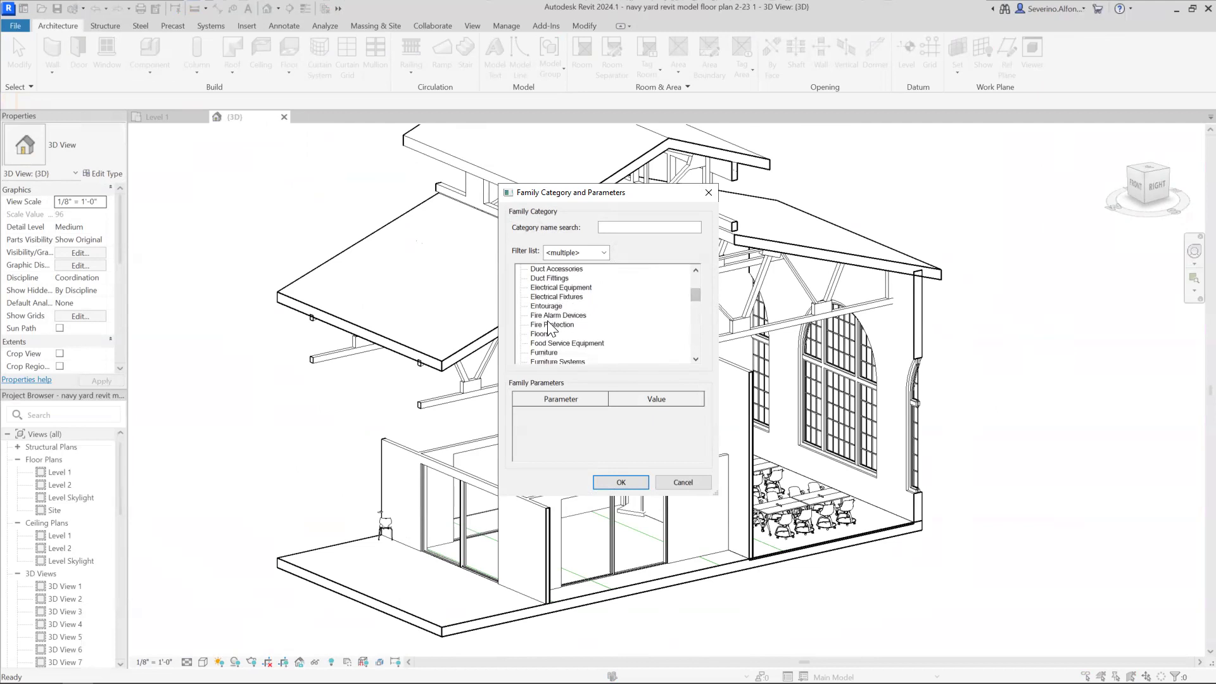
key("c")
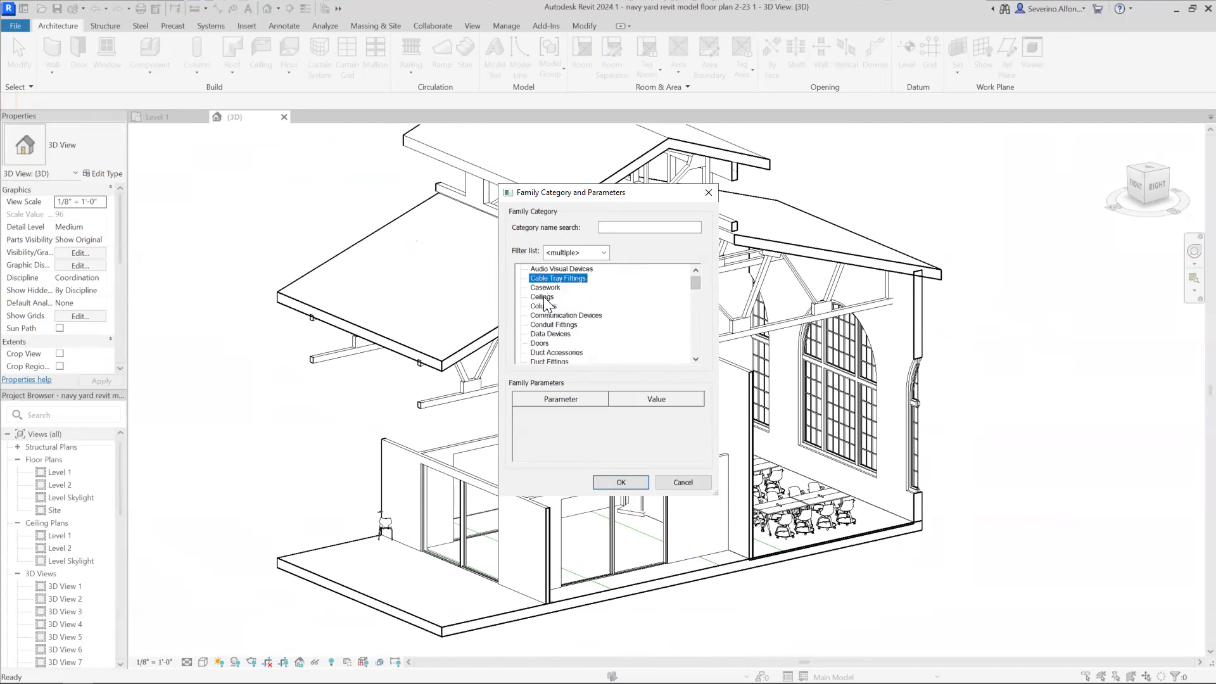
left_click(542, 297)
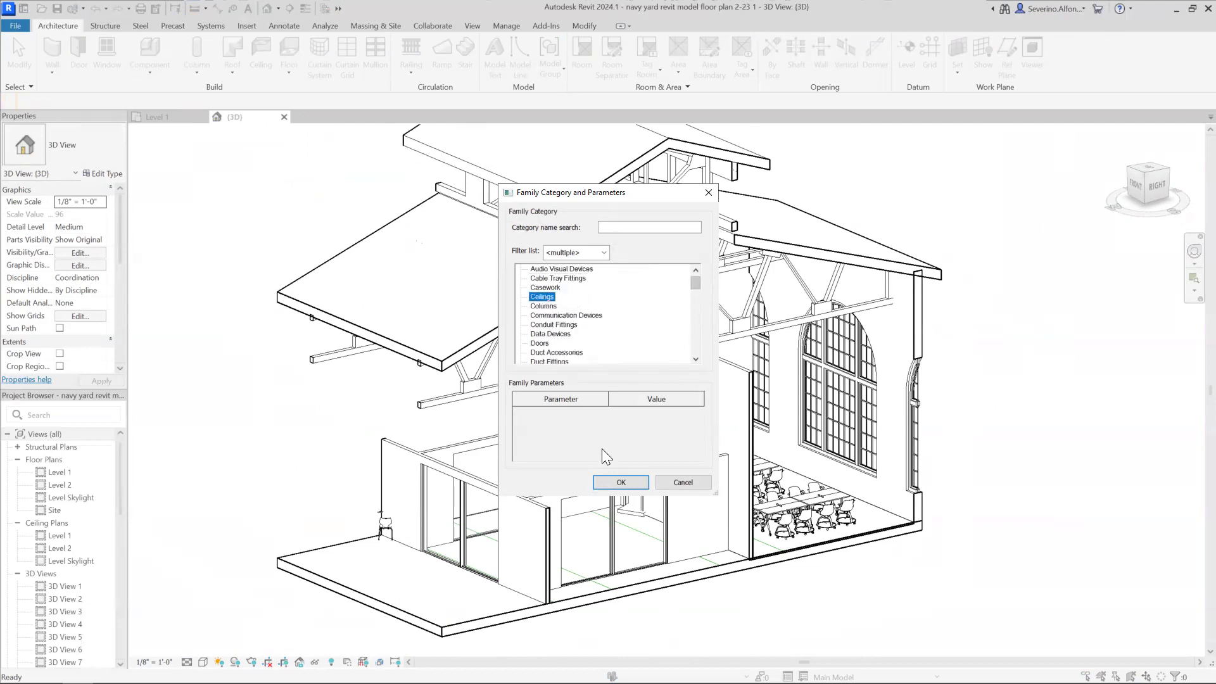
left_click(620, 483)
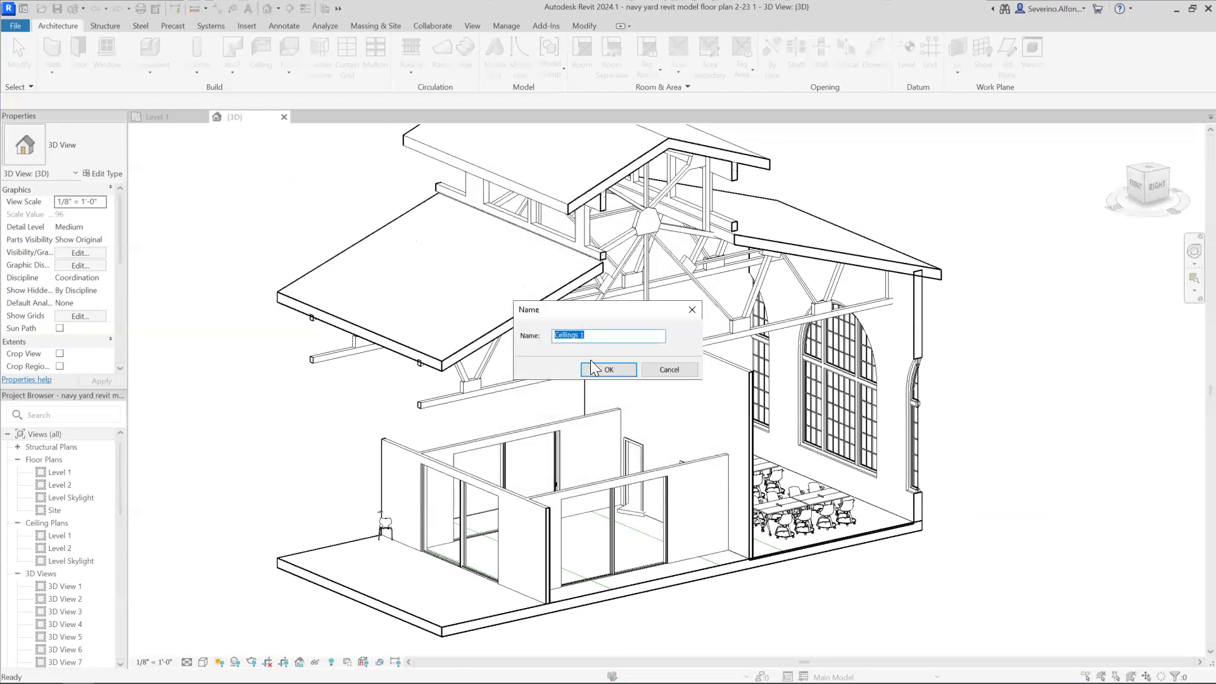
Step: Name the in-place family Space_1
type("sPACE")
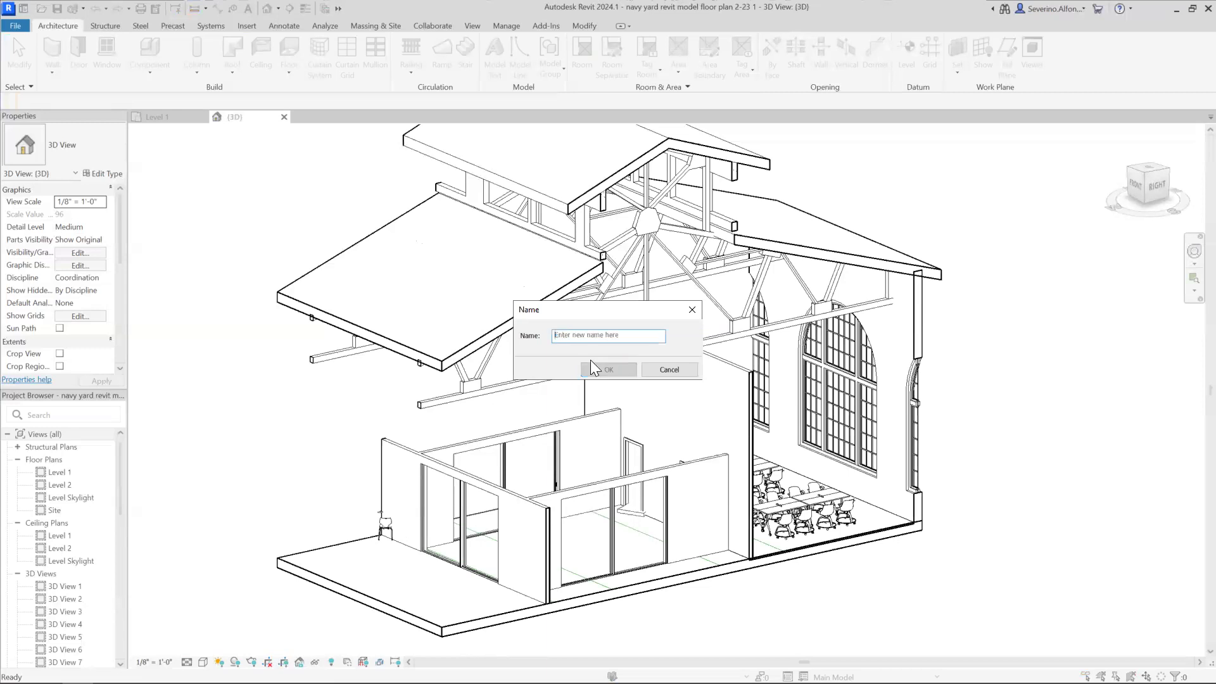
type("Space_1")
left_click(592, 367)
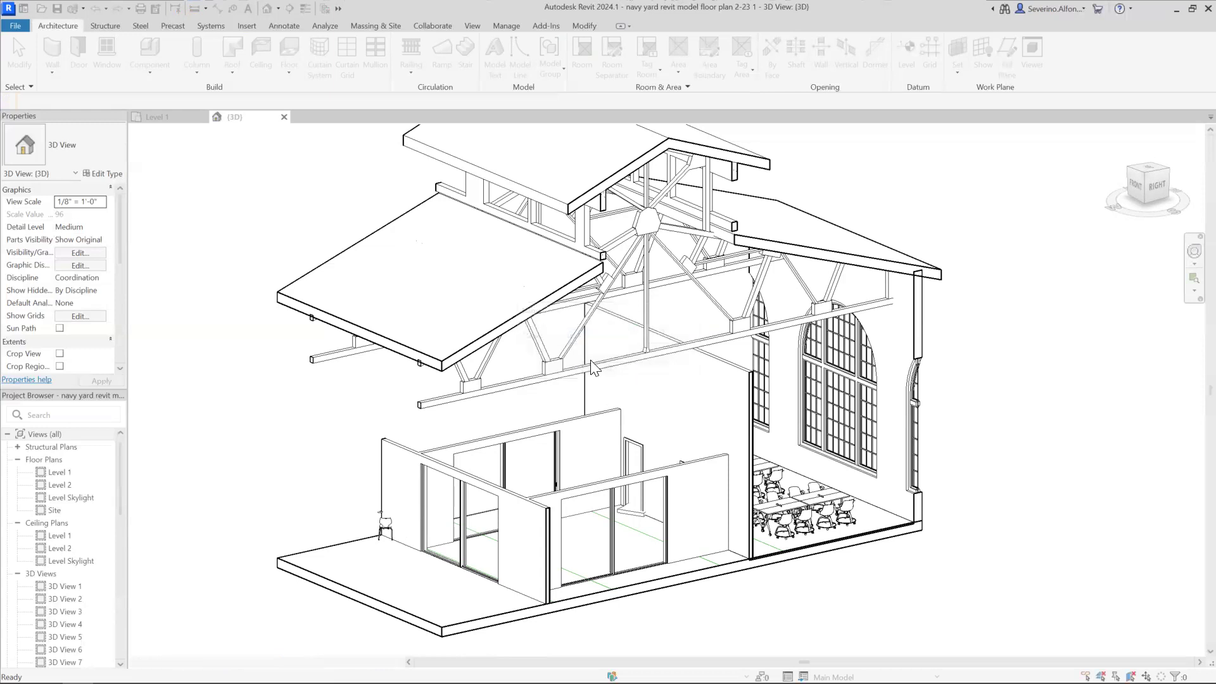
Step: Start a solid extrusion in the in-place family and display its active work plane
middle_click_drag(607, 367, 604, 326)
middle_click_drag(617, 418, 603, 448, "shift")
scroll(564, 406, "up", 1)
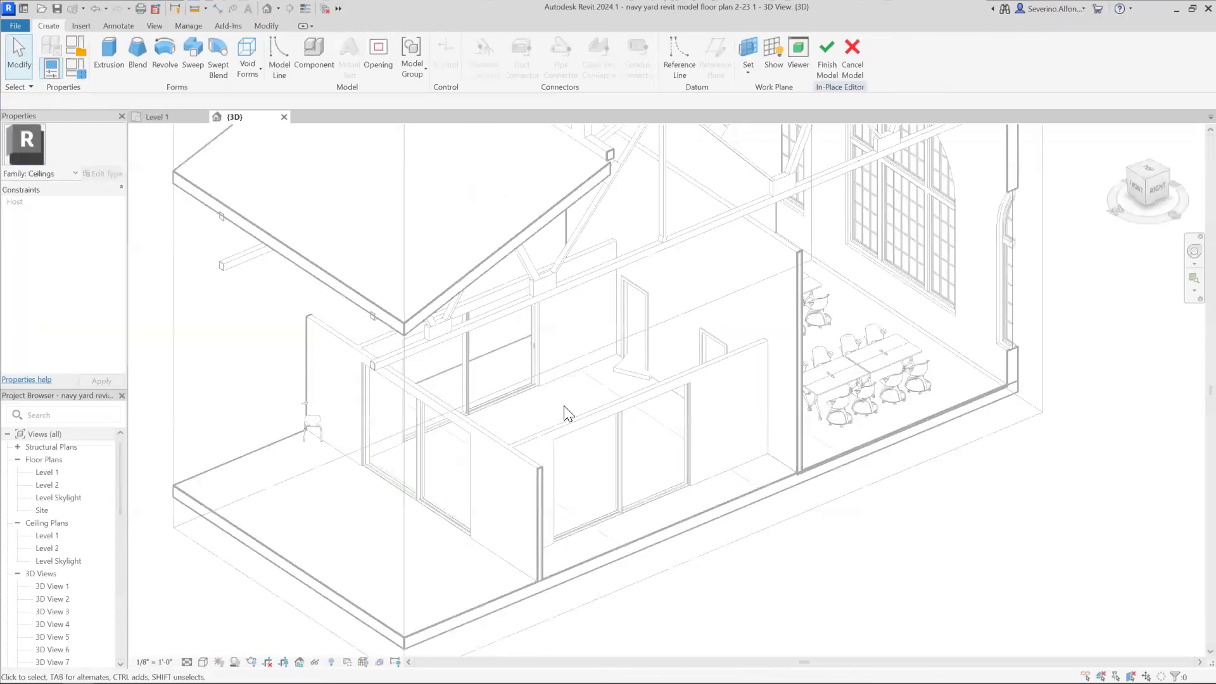
left_click(118, 72)
scroll(576, 383, "down", 1)
key("Escape")
mouse_move(619, 388)
middle_mouse_down("shift")
mouse_move(619, 345)
mouse_move(622, 385)
mouse_move(592, 375)
middle_mouse_up("shift")
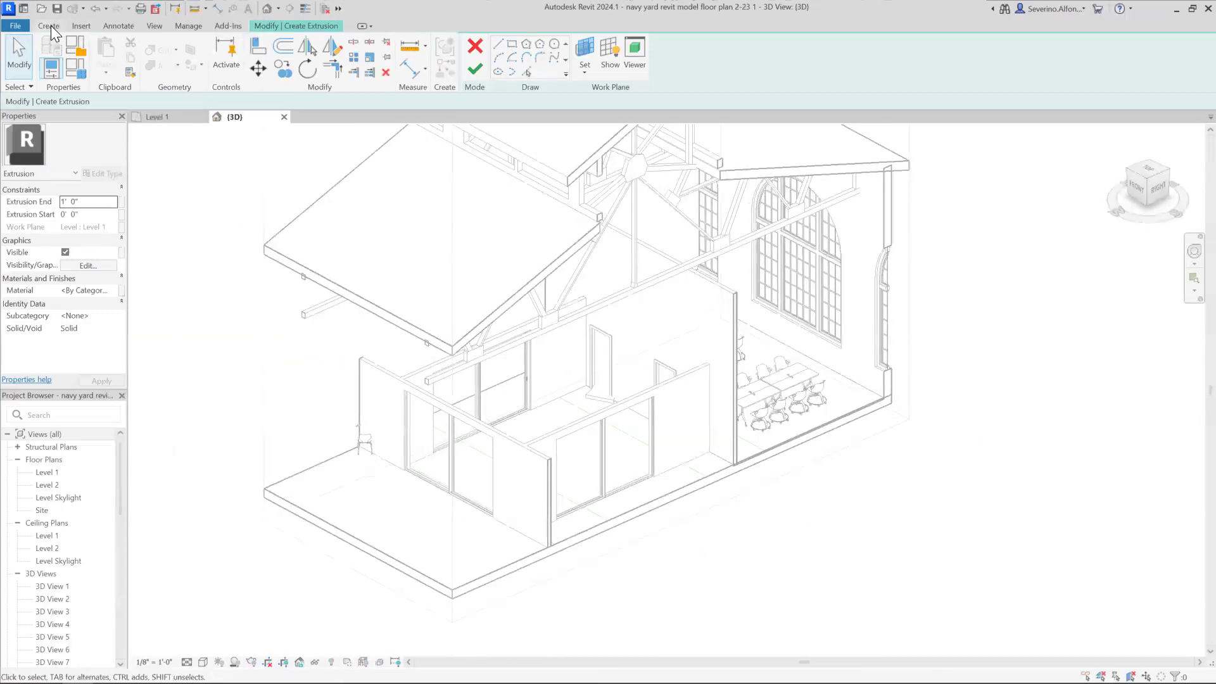
left_click(613, 48)
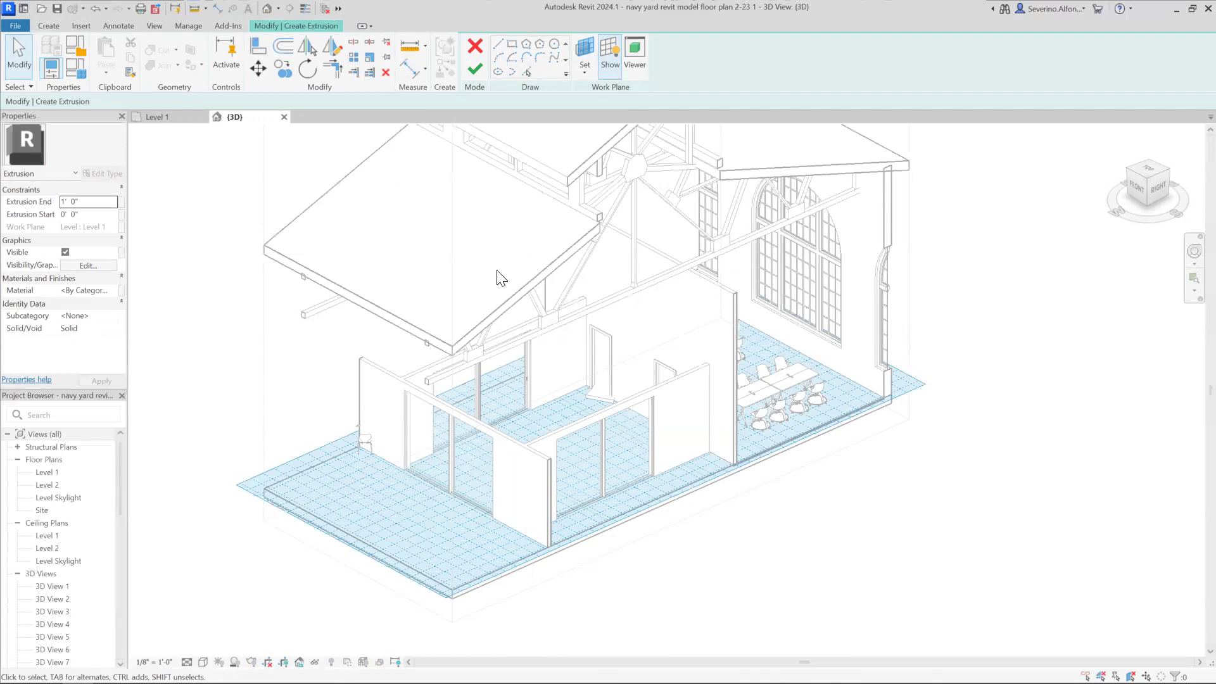
Step: Set the extrusion's work plane by picking the face of the interior partition wall with the sliding glass doors
left_click(584, 72)
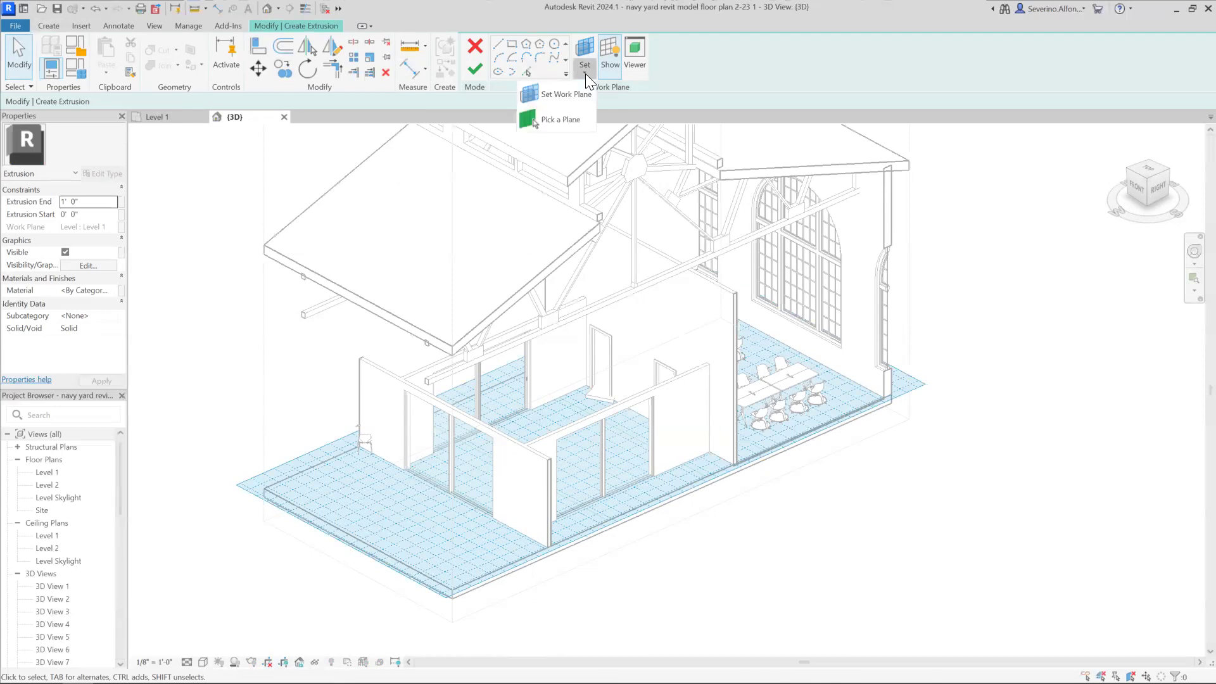
left_click(570, 100)
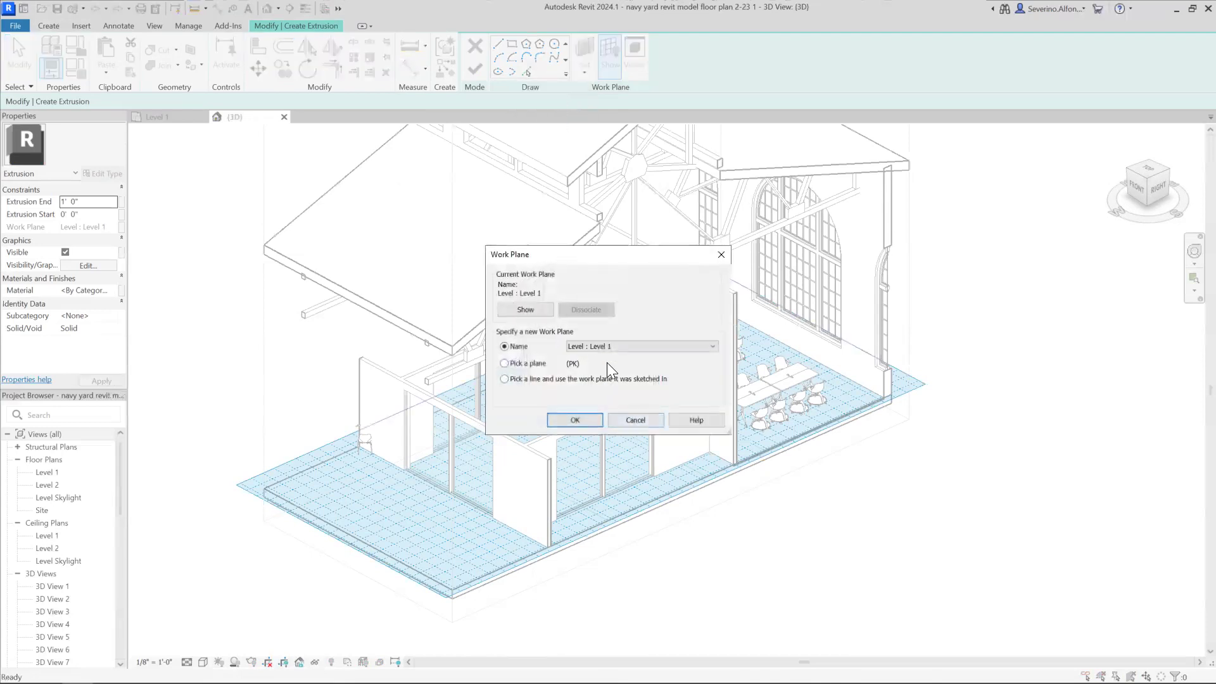
left_click(573, 420)
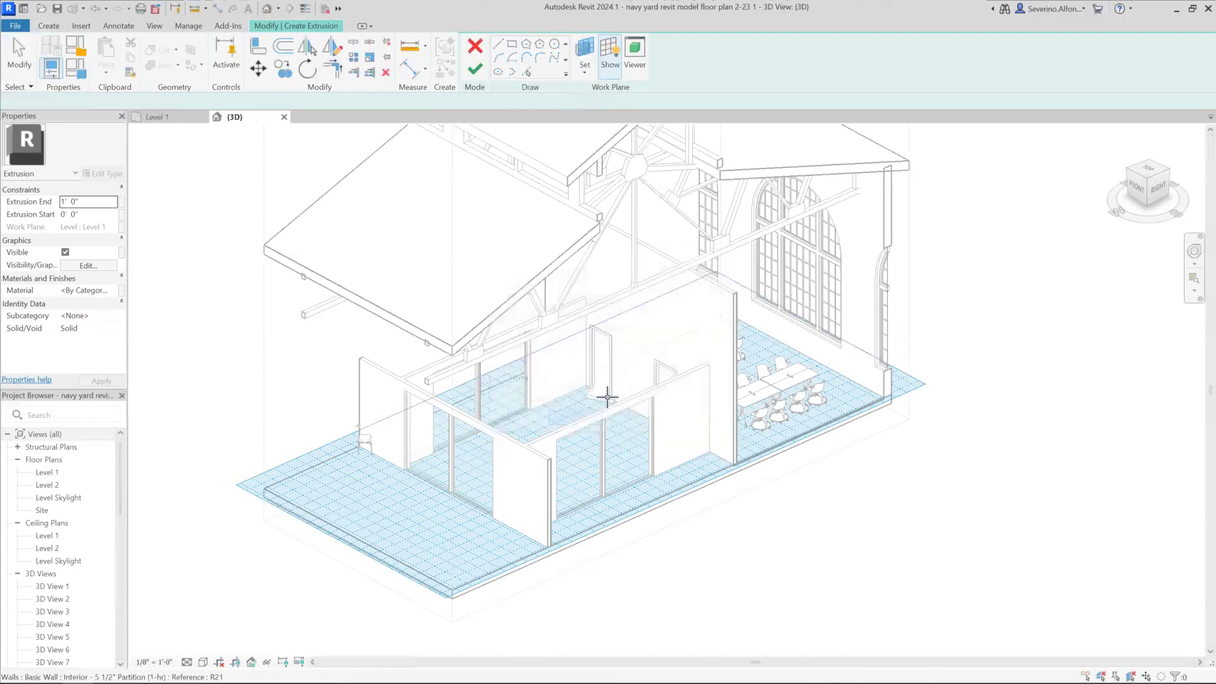
scroll(630, 385, "up", 4)
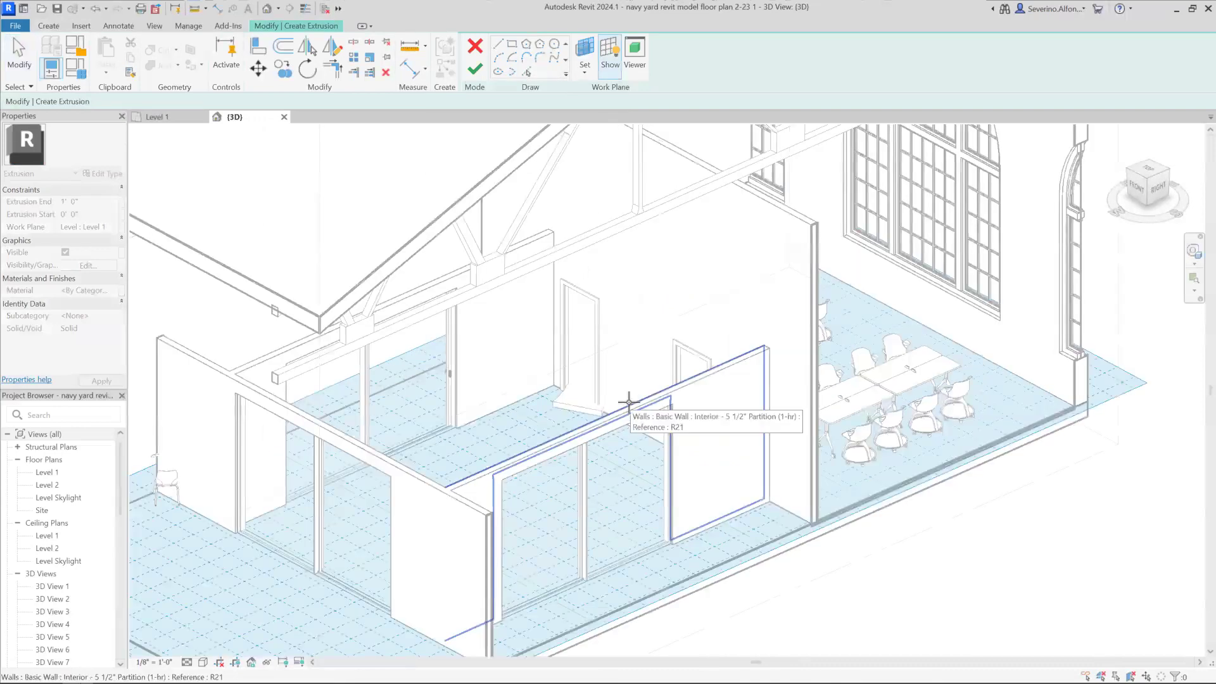
left_click(629, 402)
scroll(629, 402, "down", 4)
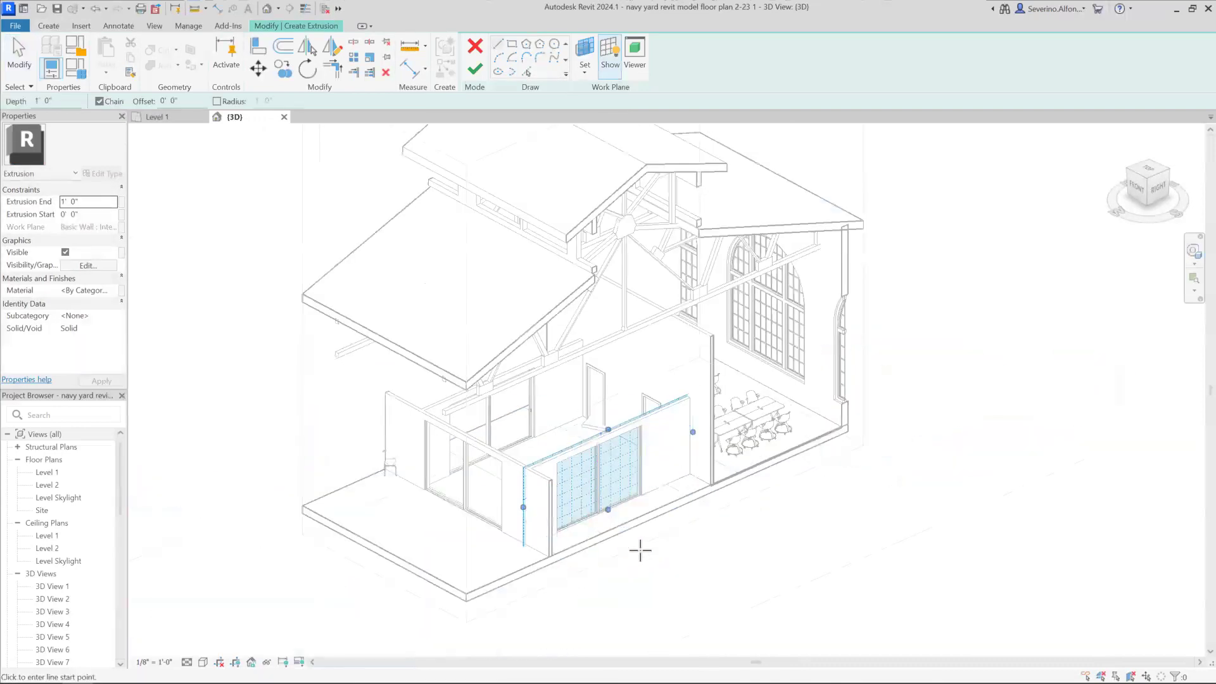
Step: Stretch the displayed work plane grid upward so that it extends above the partition wall
key("Escape")
left_click(608, 426)
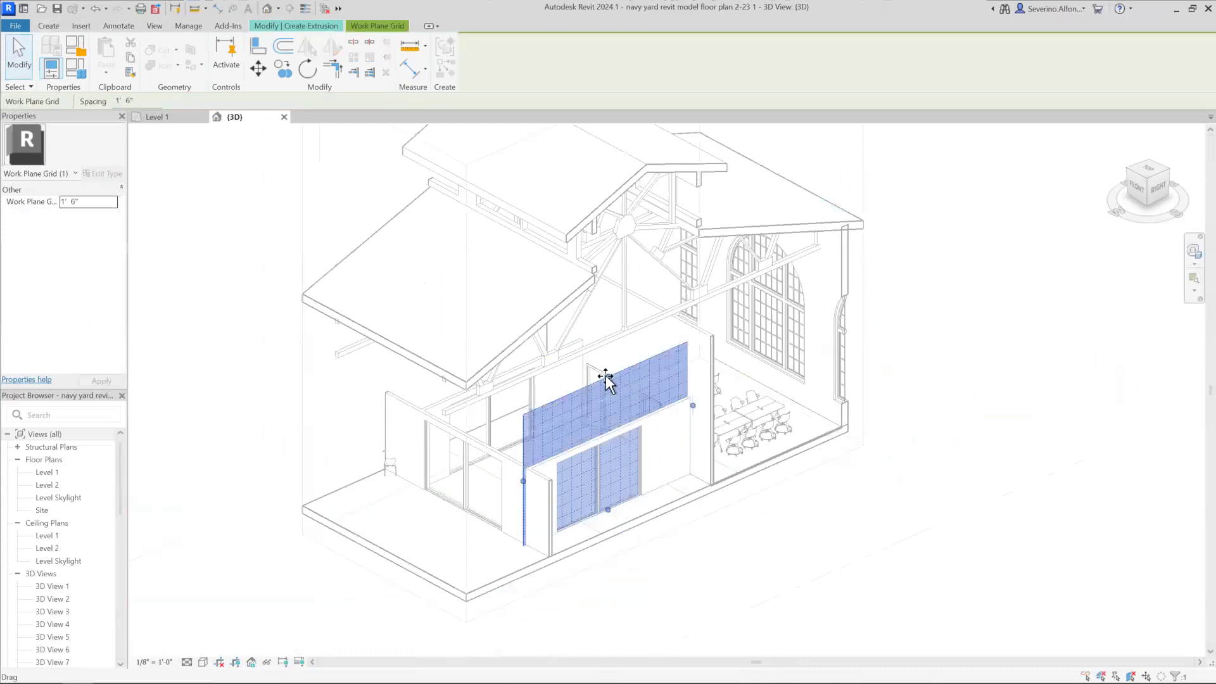
key("Escape")
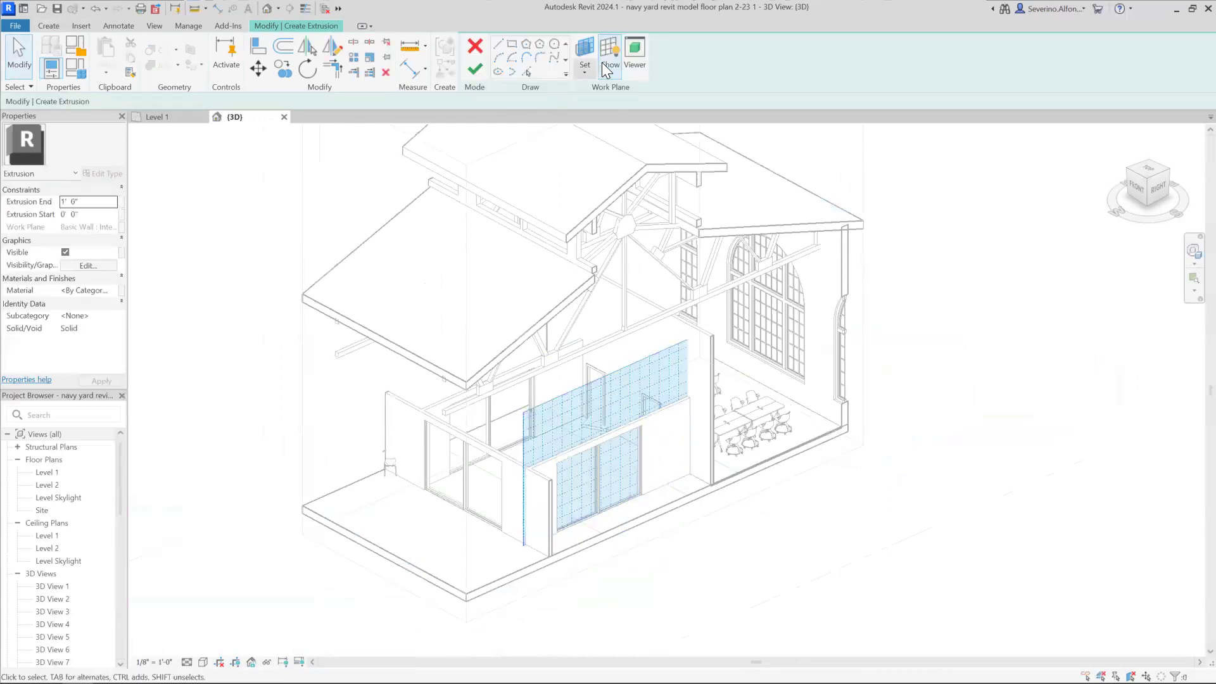
left_click(604, 58)
Step: Pick the lower edges of the truss's two central diagonal members as extrusion sketch lines
scroll(621, 458, "up", 3)
middle_click_drag(630, 464, 570, 387, "shift")
middle_click_drag(570, 387, 582, 519)
scroll(582, 519, "down", 2)
middle_click_drag(521, 274, 506, 314, "shift")
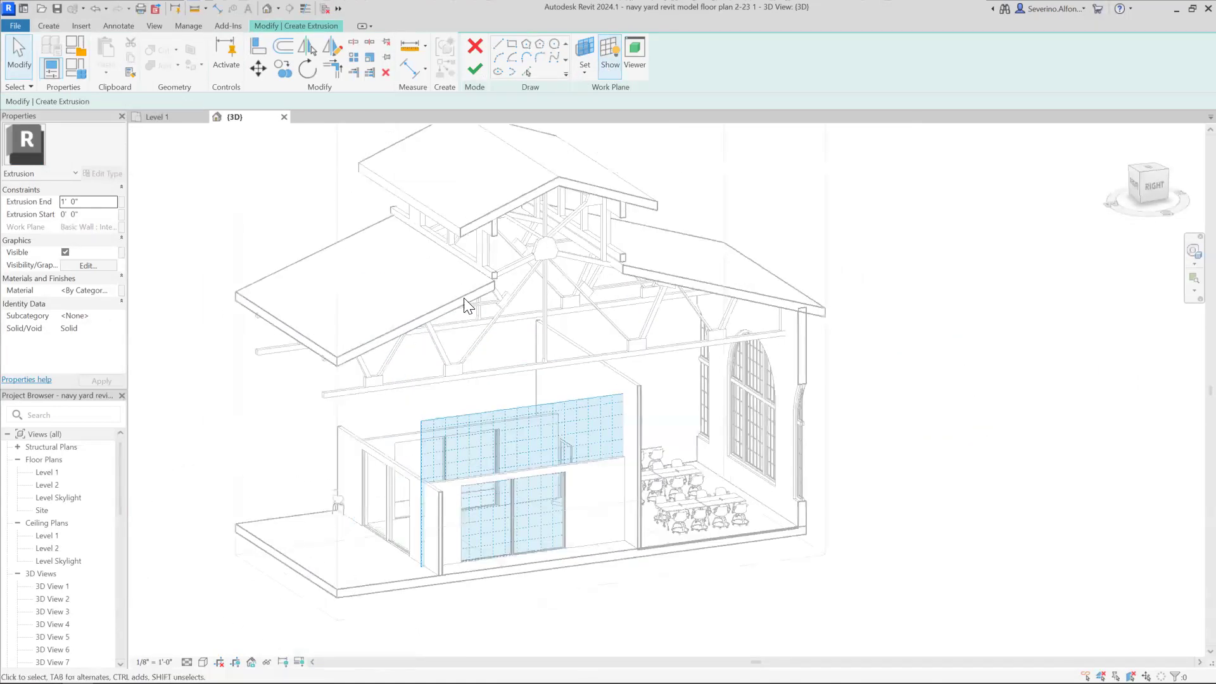
left_click(526, 72)
scroll(501, 355, "up", 3)
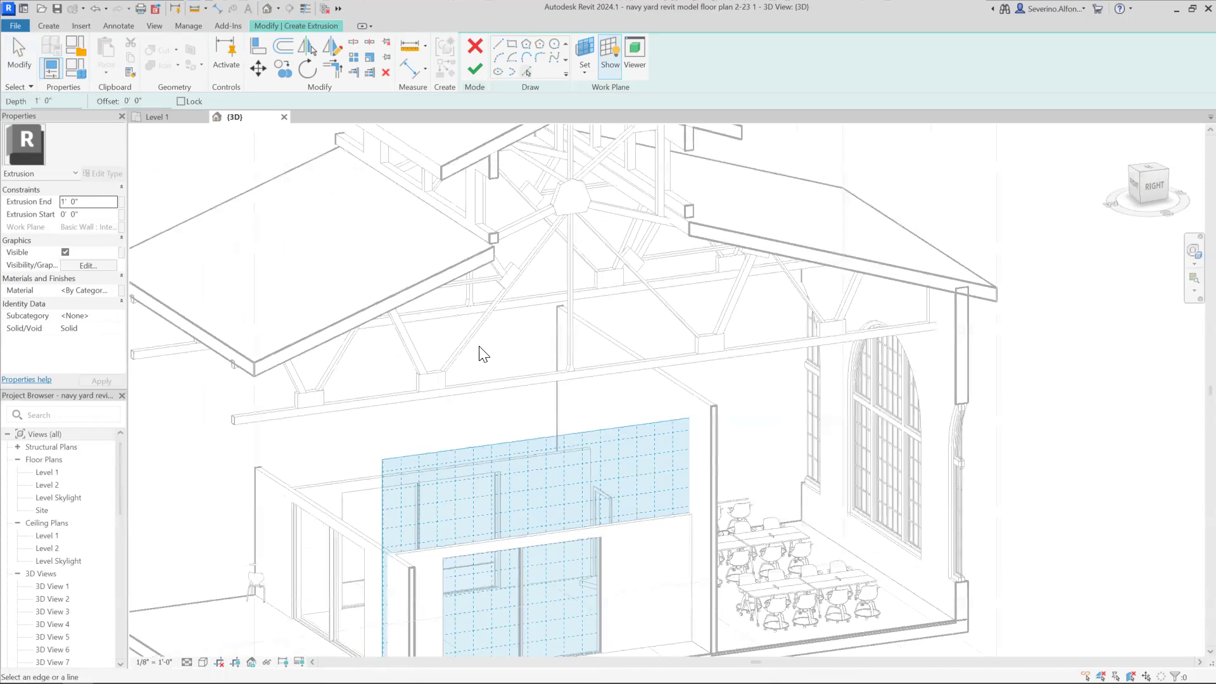
scroll(473, 352, "up", 4)
scroll(464, 355, "down", 2)
middle_click_drag(464, 355, 326, 312, "shift")
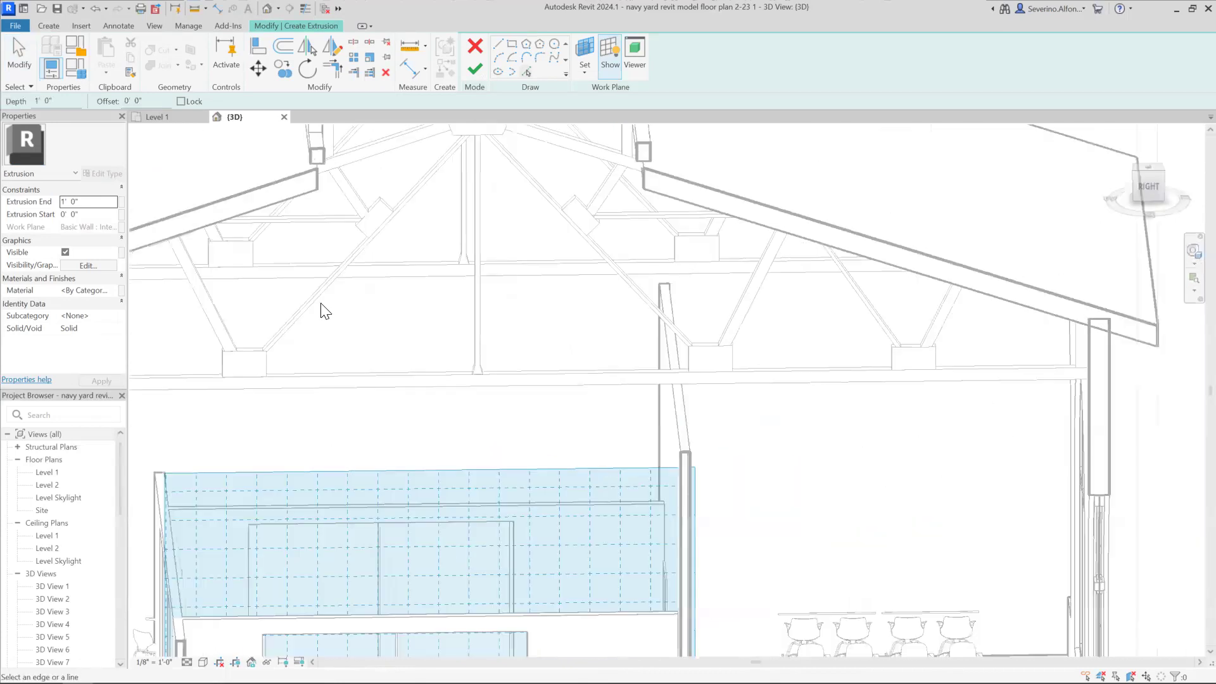
scroll(323, 309, "up", 3)
scroll(291, 342, "up", 2)
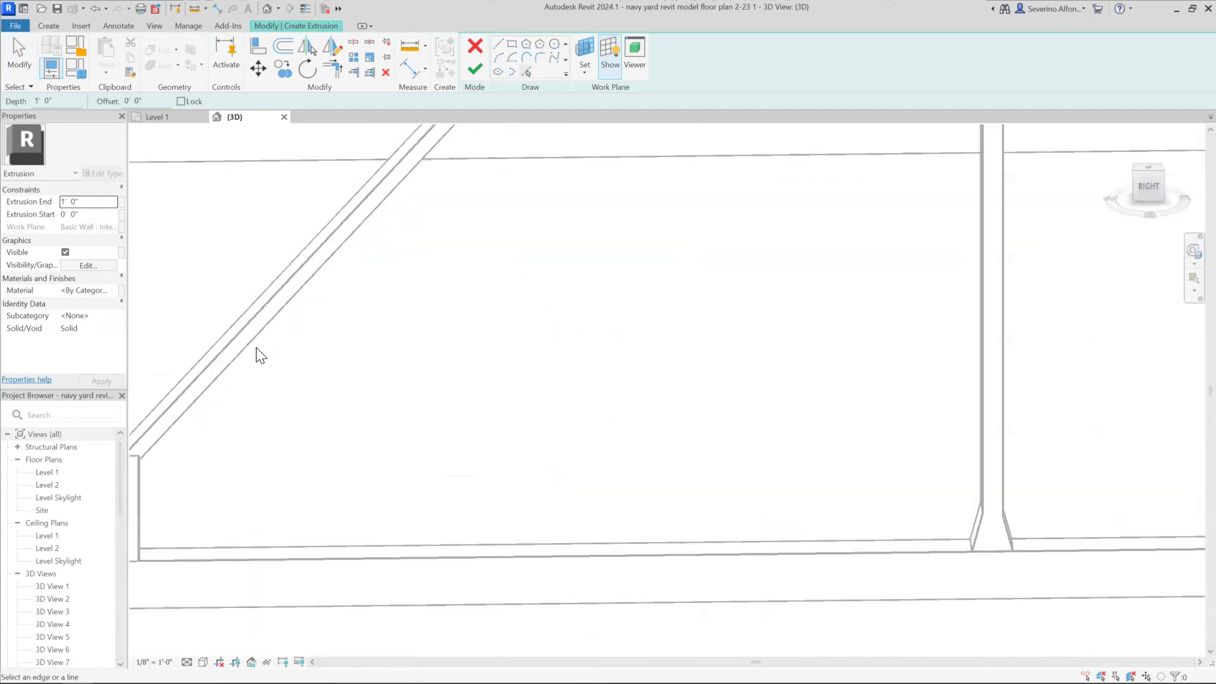
left_click(252, 350)
scroll(309, 352, "down", 4)
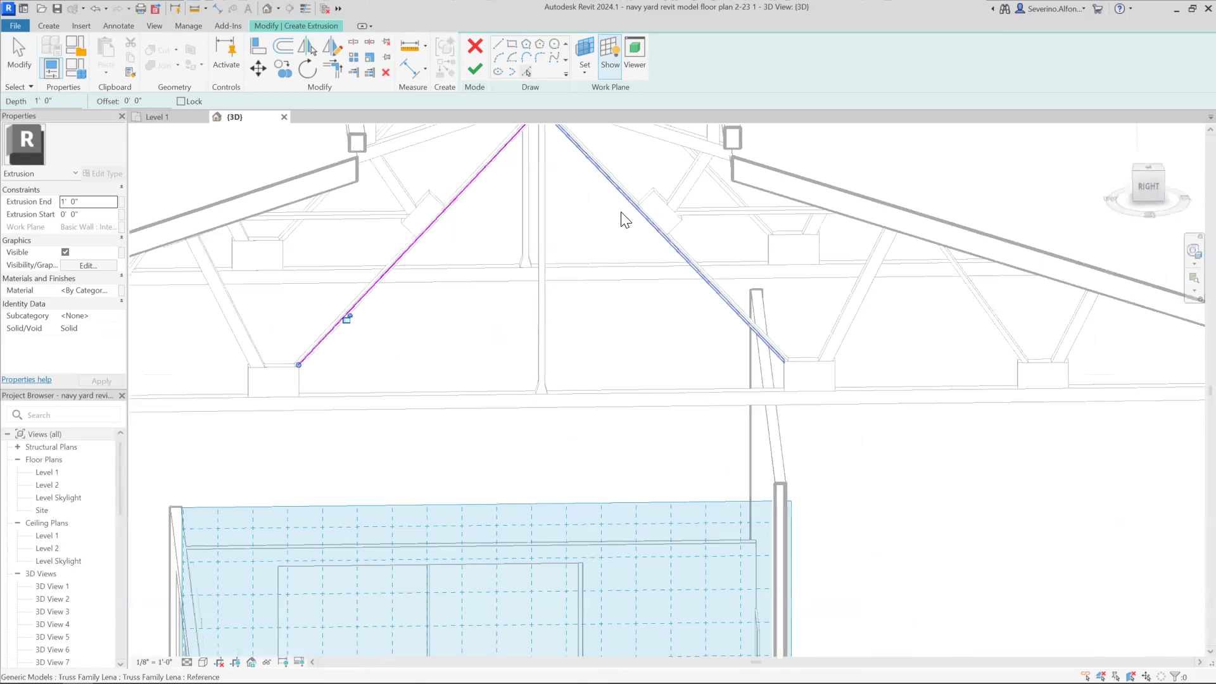
left_click(622, 202)
scroll(624, 290, "down", 4)
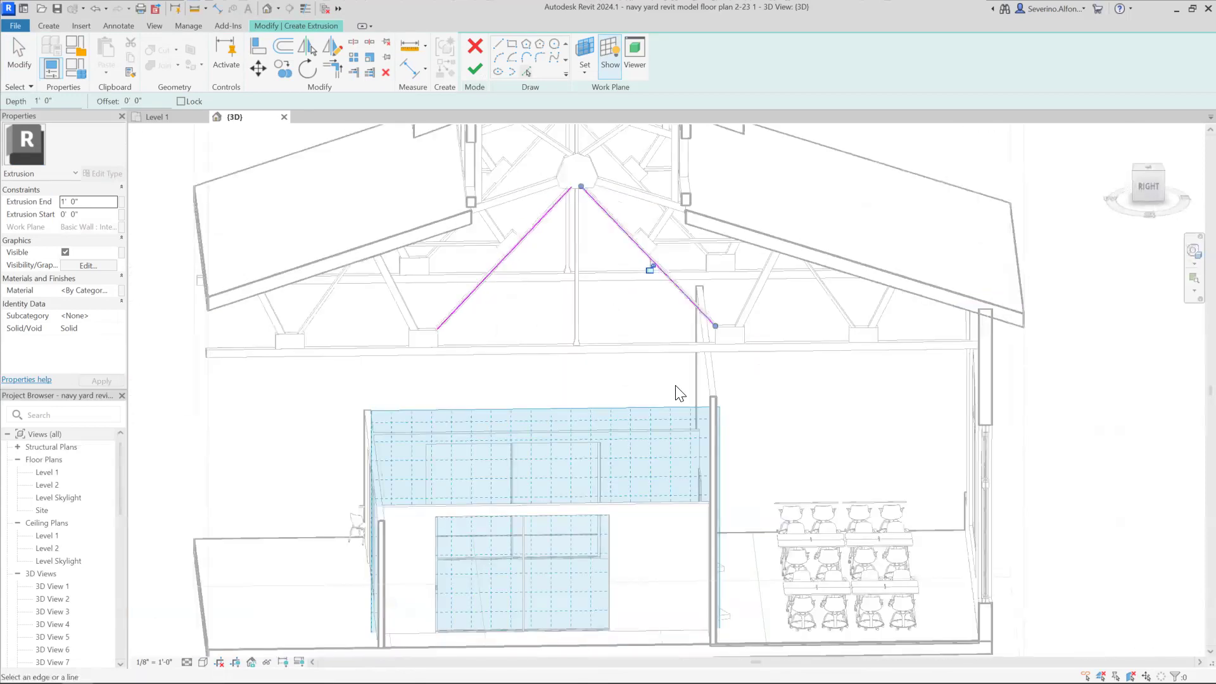
Step: Pick the vertical wall edges on both sides of the room as sketch lines
left_click(704, 414)
middle_click_drag(415, 425, 442, 543, "shift")
left_click(530, 509)
key("Escape")
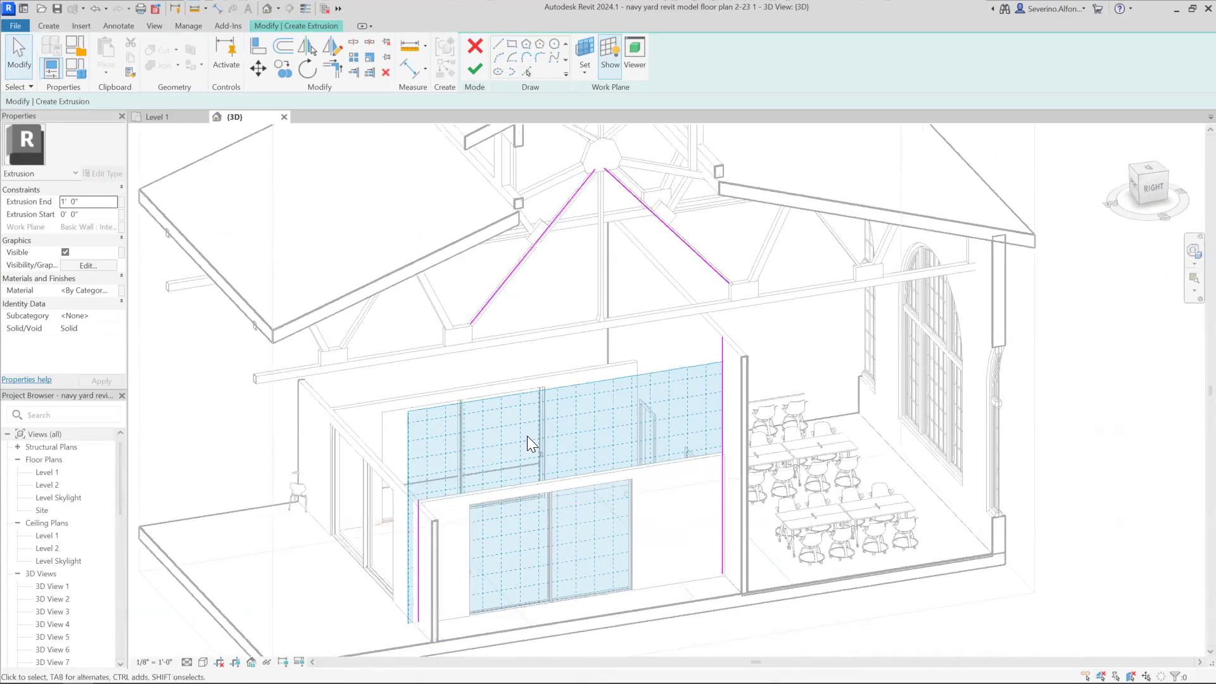
Step: Trim both vertical wall lines to corners with the truss diagonals on their respective sides
key("t")
key("r")
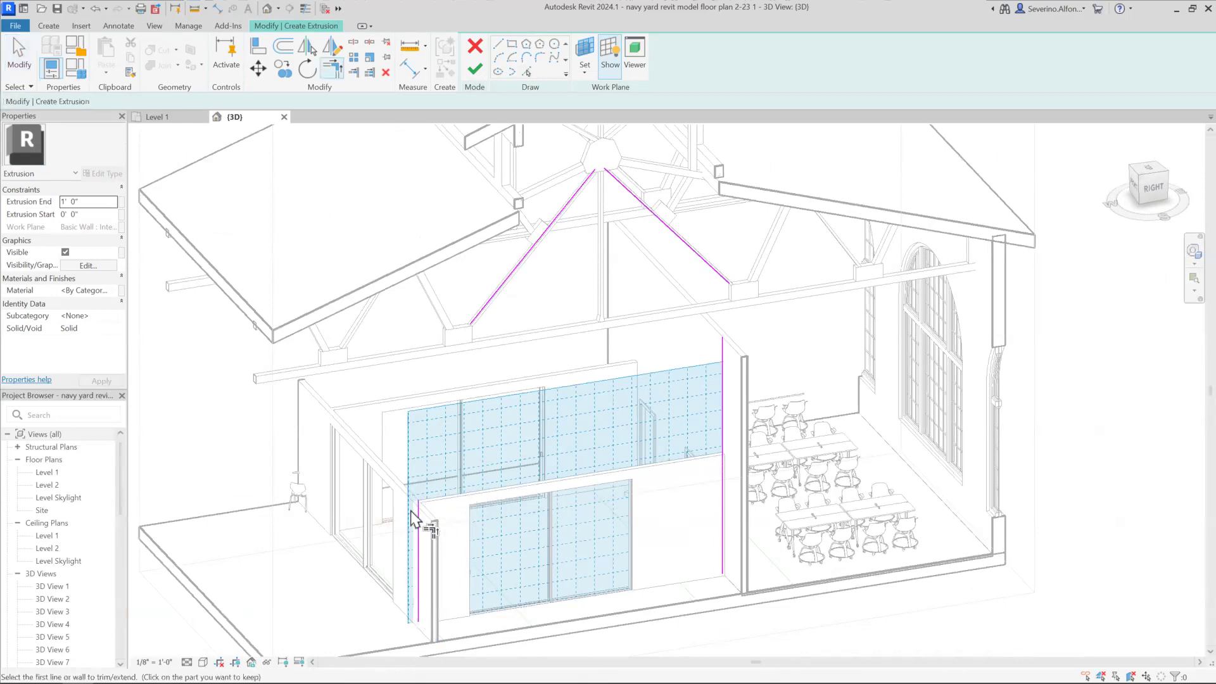
left_click(419, 514)
left_click(472, 336)
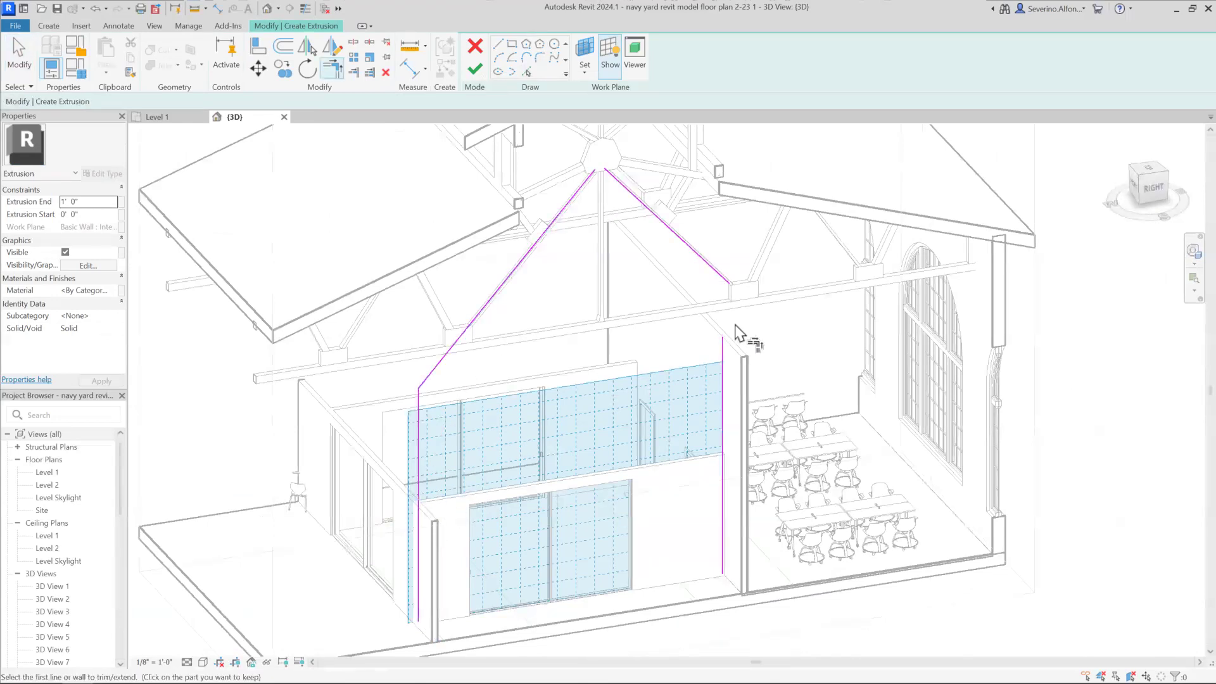
left_click(723, 358)
left_click(706, 260)
key("Escape")
scroll(608, 187, "up", 3)
scroll(630, 316, "down", 3)
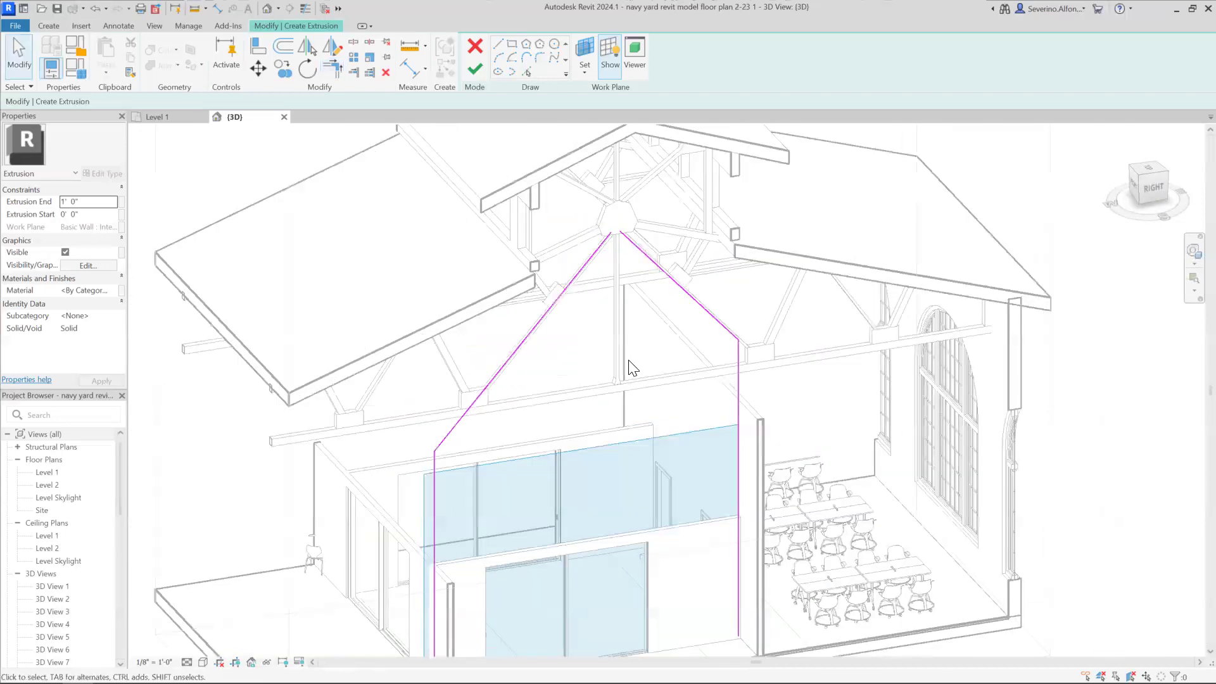
middle_click_drag(627, 366, 600, 248, "shift")
scroll(639, 304, "up", 3)
key("l")
key("i")
key("Escape")
key("Escape")
Step: Pick the right skylight wall's inner face as a sketch line and trim it to a corner with the right diagonal
left_click(525, 70)
left_click(727, 310)
key("Escape")
left_click(718, 313)
left_click(728, 437)
key("Escape")
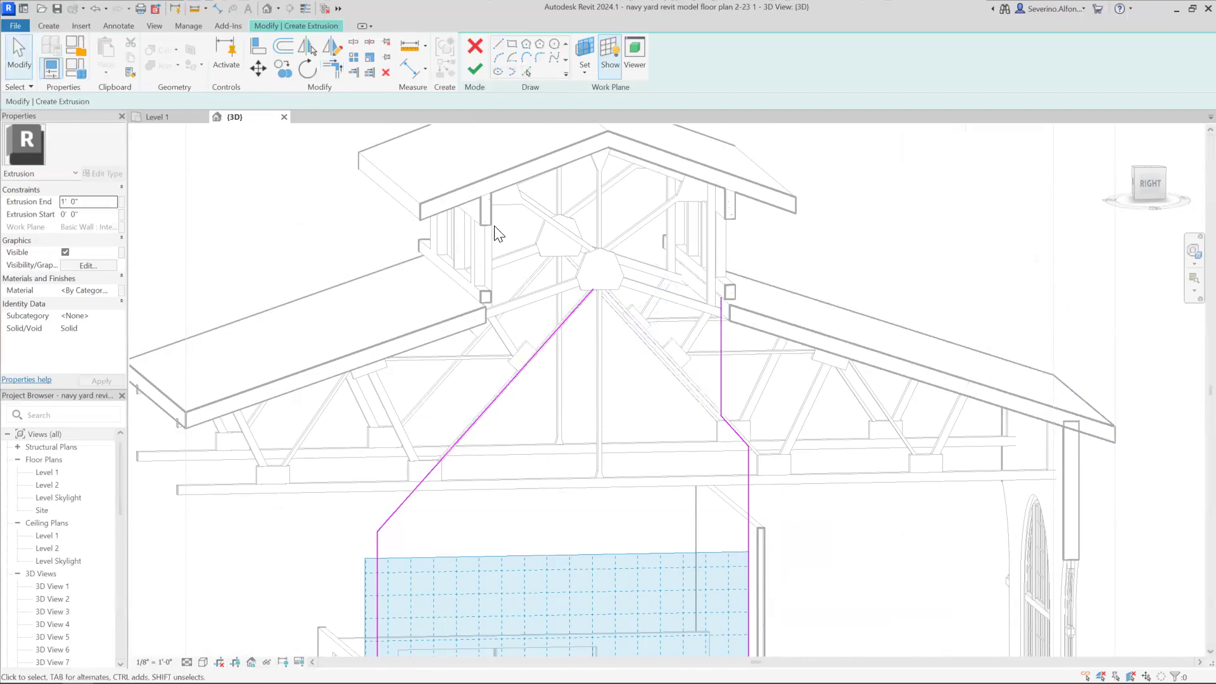
Step: Pick the left skylight wall's inner face as a sketch line and trim it to a corner with the left diagonal
left_click(525, 69)
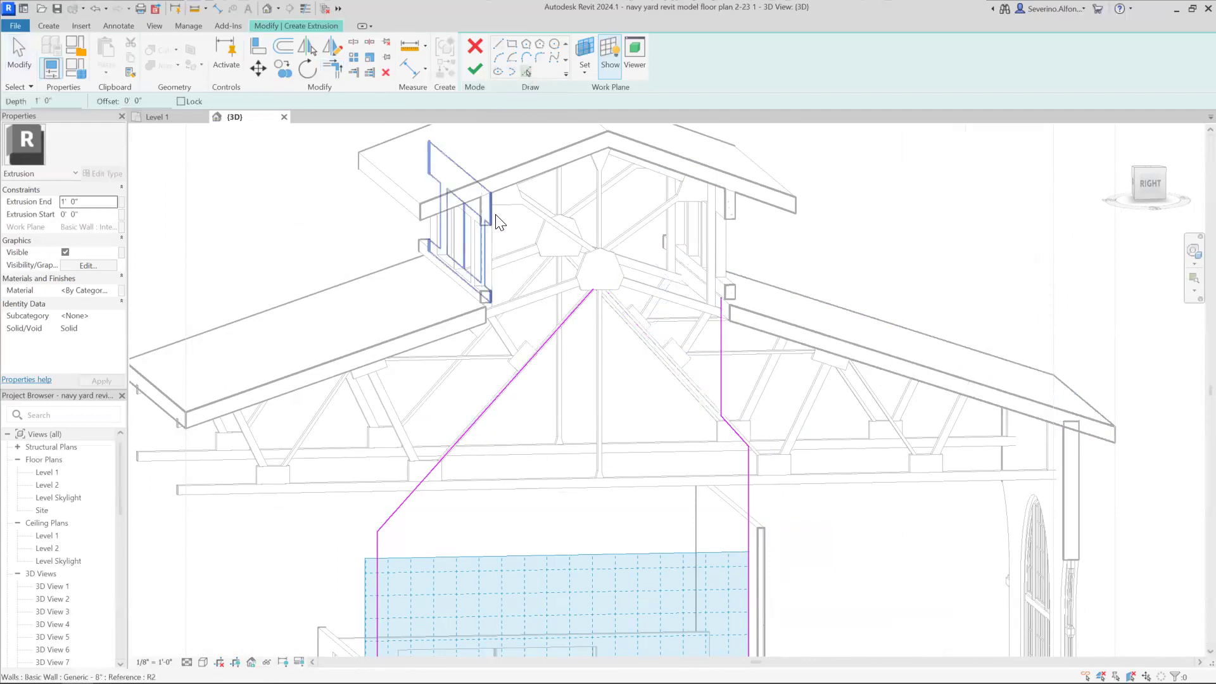
left_click(495, 215)
key("Escape")
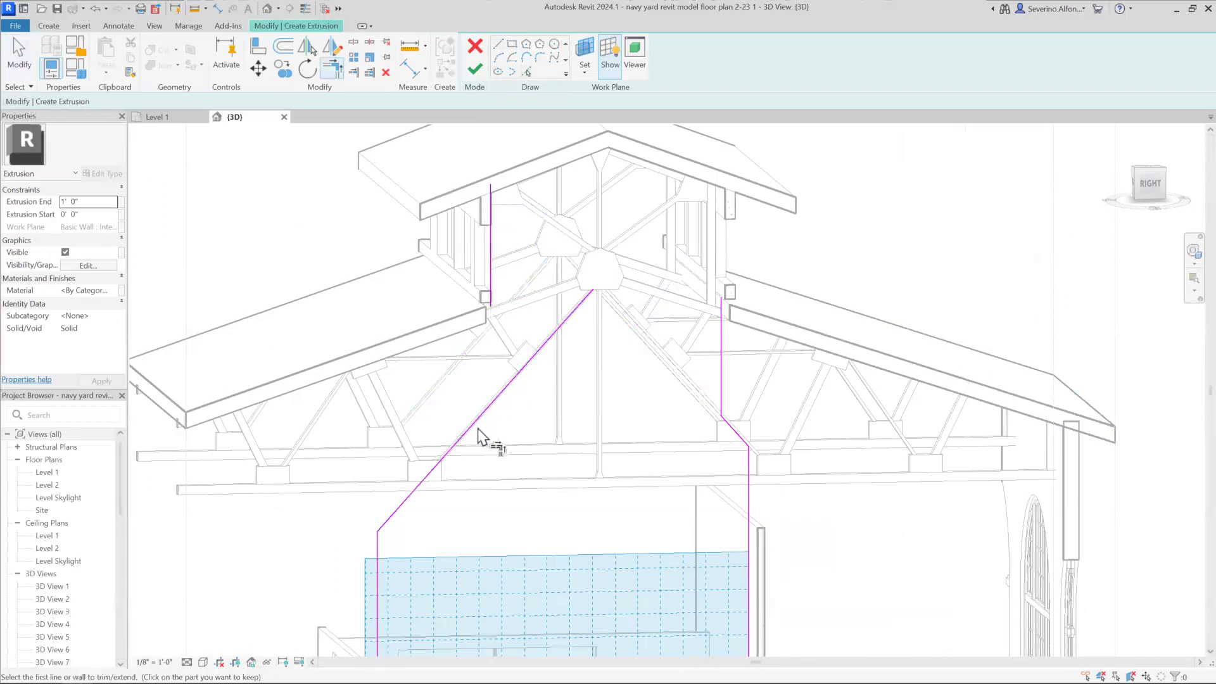
left_click(477, 422)
left_click(491, 298)
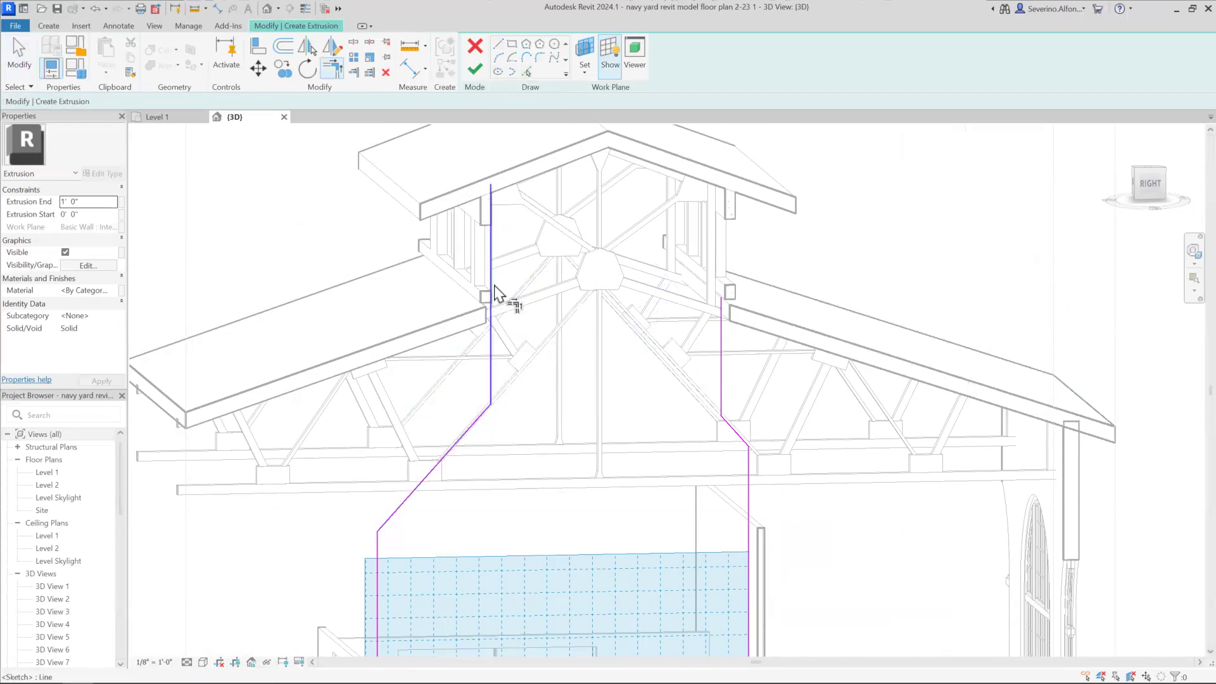
Step: Pick both slopes of the upper roof as sketch lines and trim them to corners with the vertical skylight lines
left_click(527, 71)
left_click(503, 178)
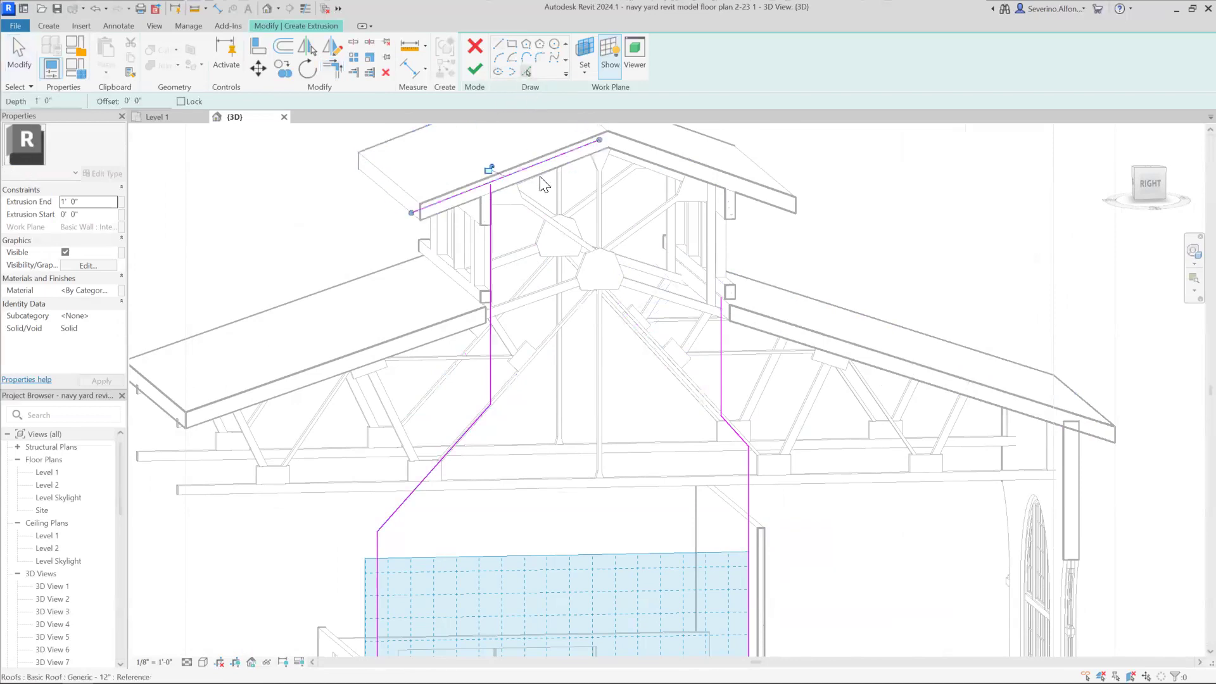
left_click(640, 170)
key("Escape")
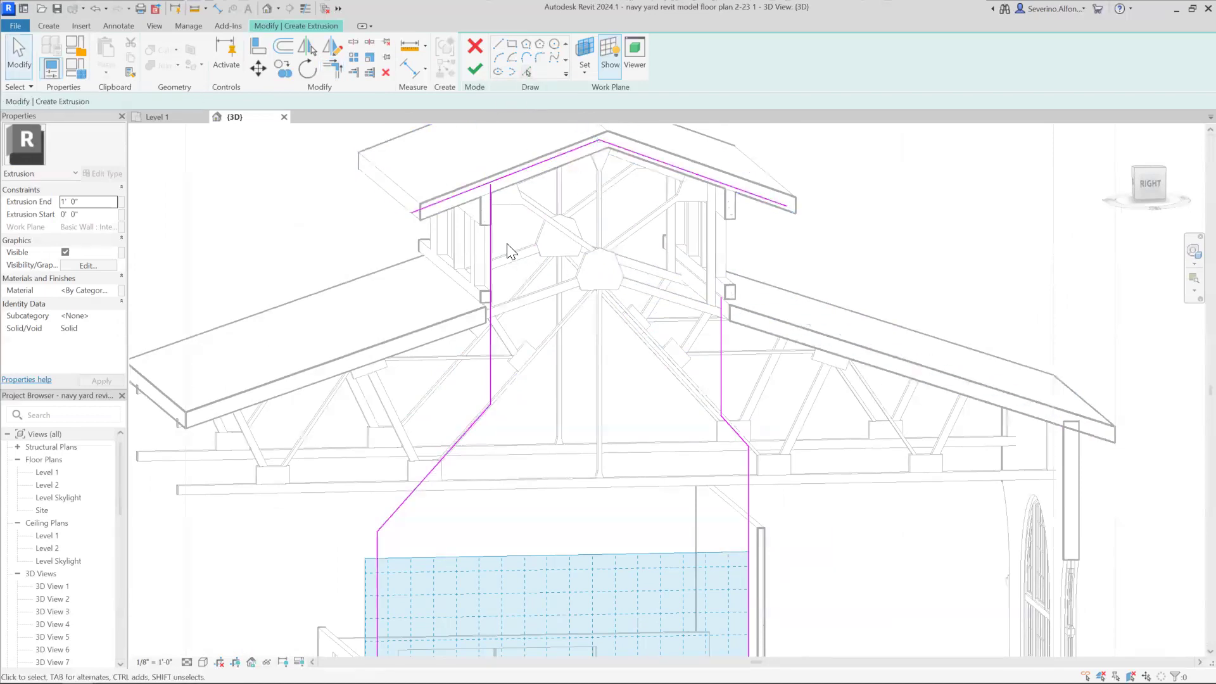
left_click(491, 223)
left_click(508, 176)
left_click(635, 154)
left_click(721, 321)
Step: Examine how the profile lines align with the upper roof and skylight walls in the straight-on right-side view
scroll(721, 374, "down", 2)
key("Escape")
middle_click_drag(561, 351, 599, 378, "shift")
left_click_drag(660, 182, 606, 225)
mouse_move(626, 455)
middle_mouse_down("shift")
mouse_move(602, 380)
mouse_move(602, 397)
mouse_move(600, 383)
mouse_move(689, 429)
mouse_move(648, 485)
mouse_move(663, 500)
mouse_move(734, 488)
middle_mouse_up("shift")
scroll(741, 304, "up", 2)
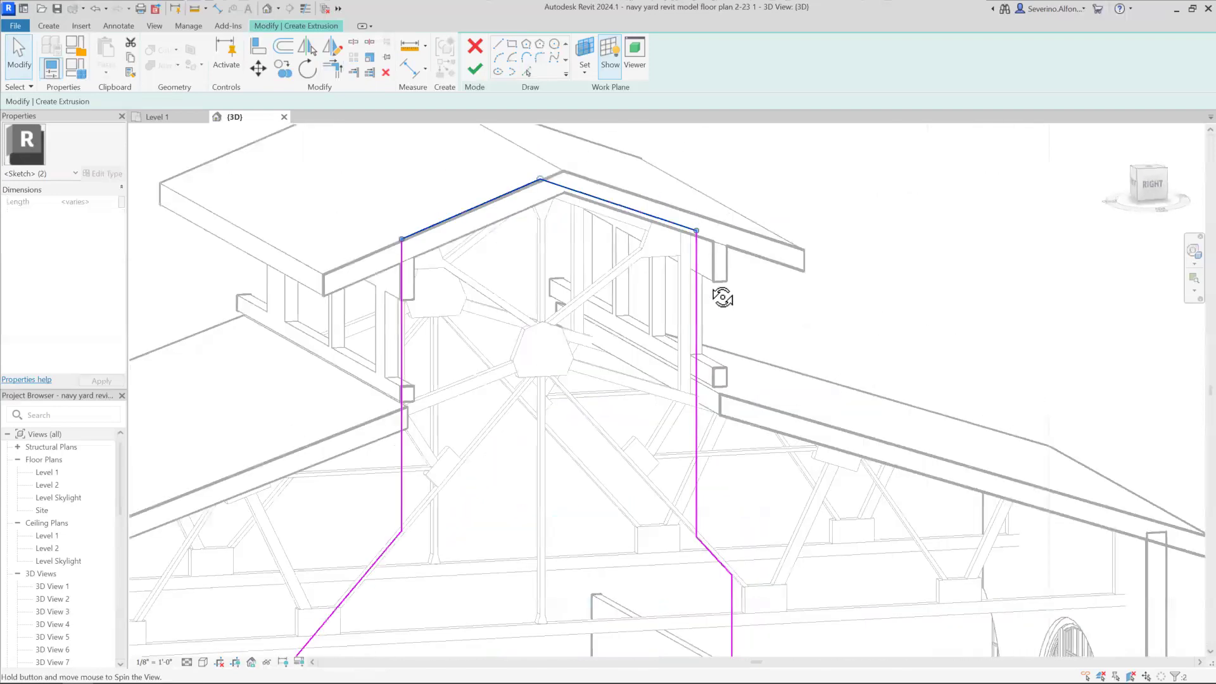
left_click(1148, 184)
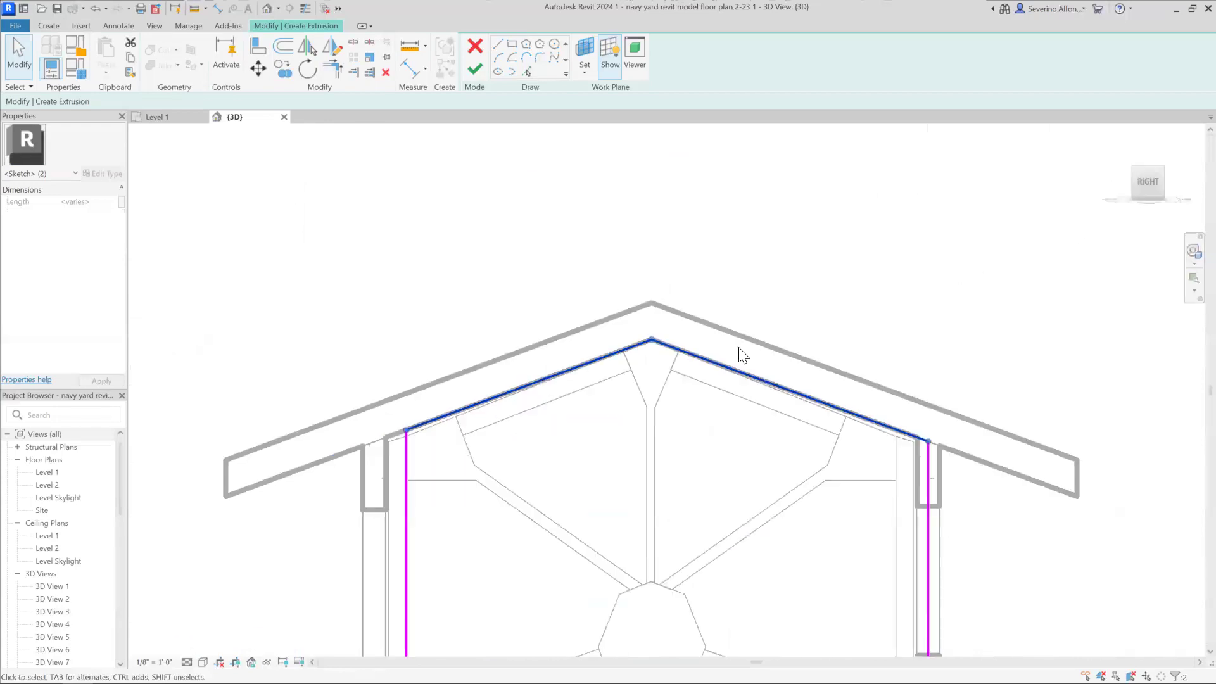
middle_click_drag(897, 489, 730, 182)
scroll(682, 263, "down", 2)
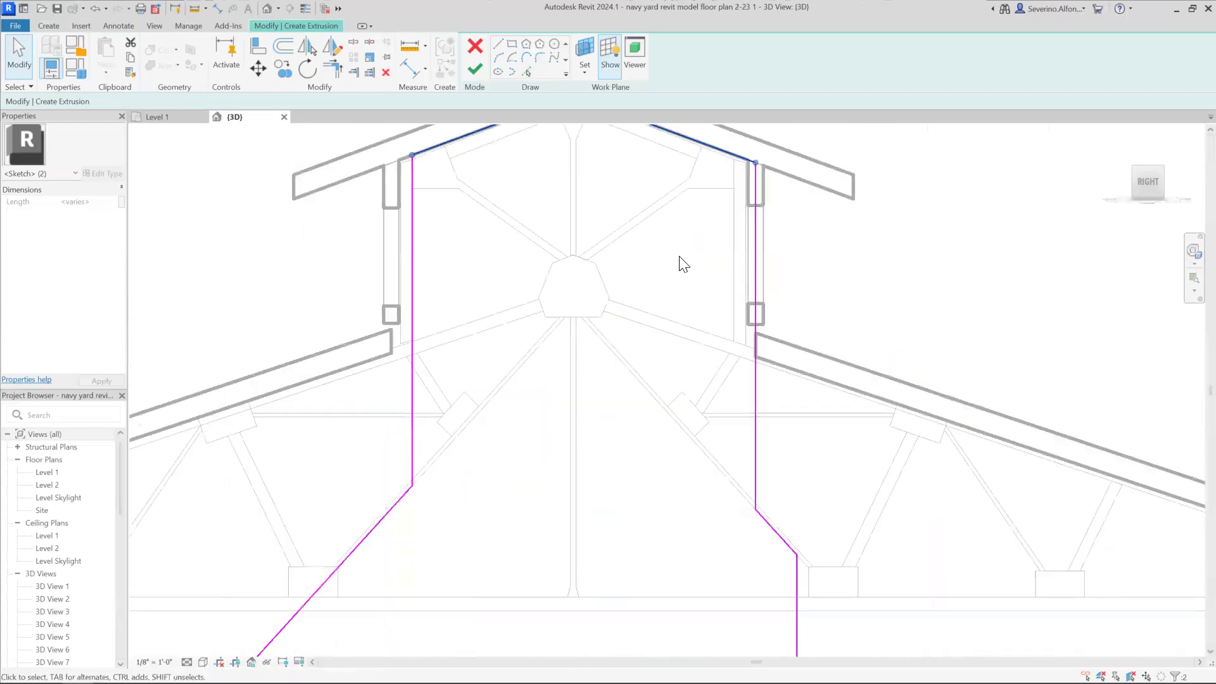
Step: Pick new vertical sketch lines along the inner faces of both skylight walls
left_click(417, 234)
left_click(527, 71)
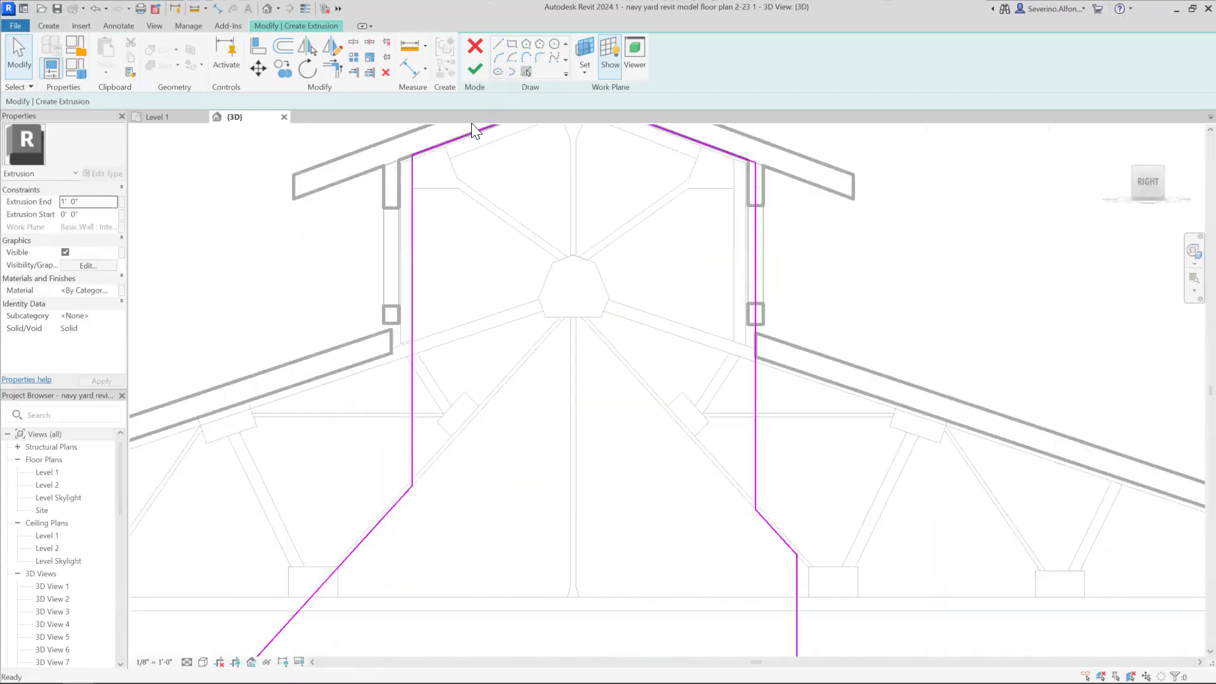
left_click(399, 177)
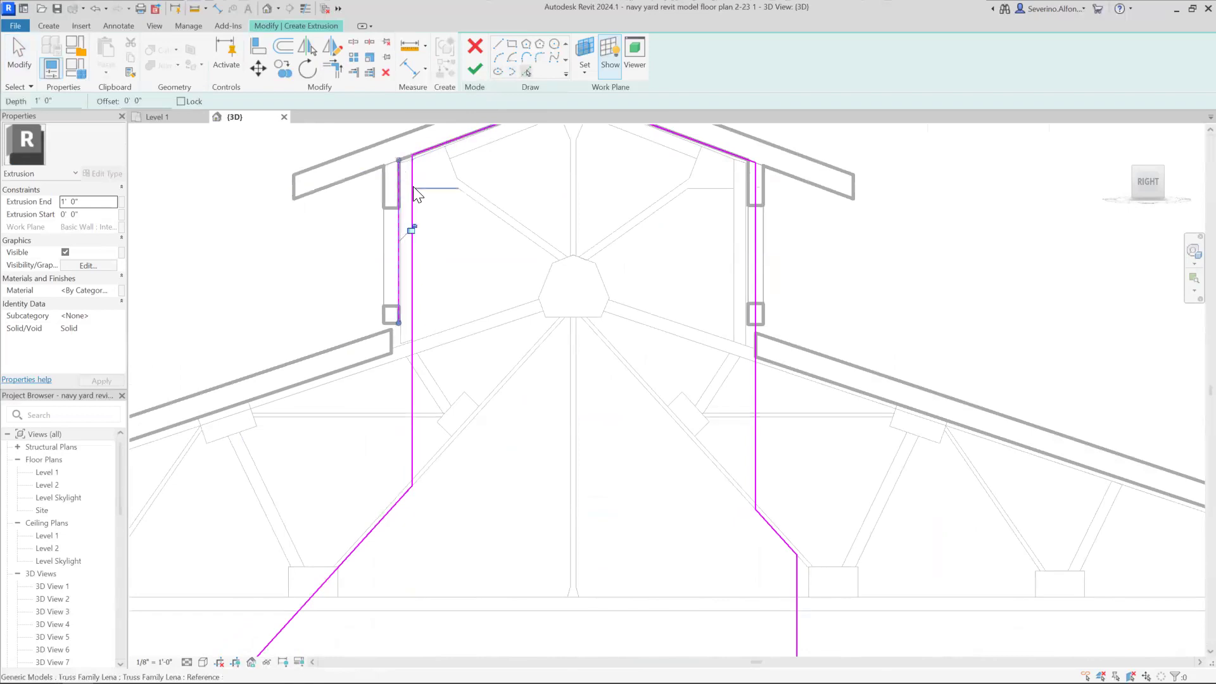
left_click(745, 185)
key("Escape")
Step: Delete the earlier vertical skylight lines on both sides of the profile
left_click(756, 196)
key("Delete")
left_click(412, 243)
key("Delete")
Step: Trim the new skylight wall lines to corners with the truss diagonals on both sides
key("t")
key("r")
left_click(398, 317)
left_click(393, 507)
left_click(750, 289)
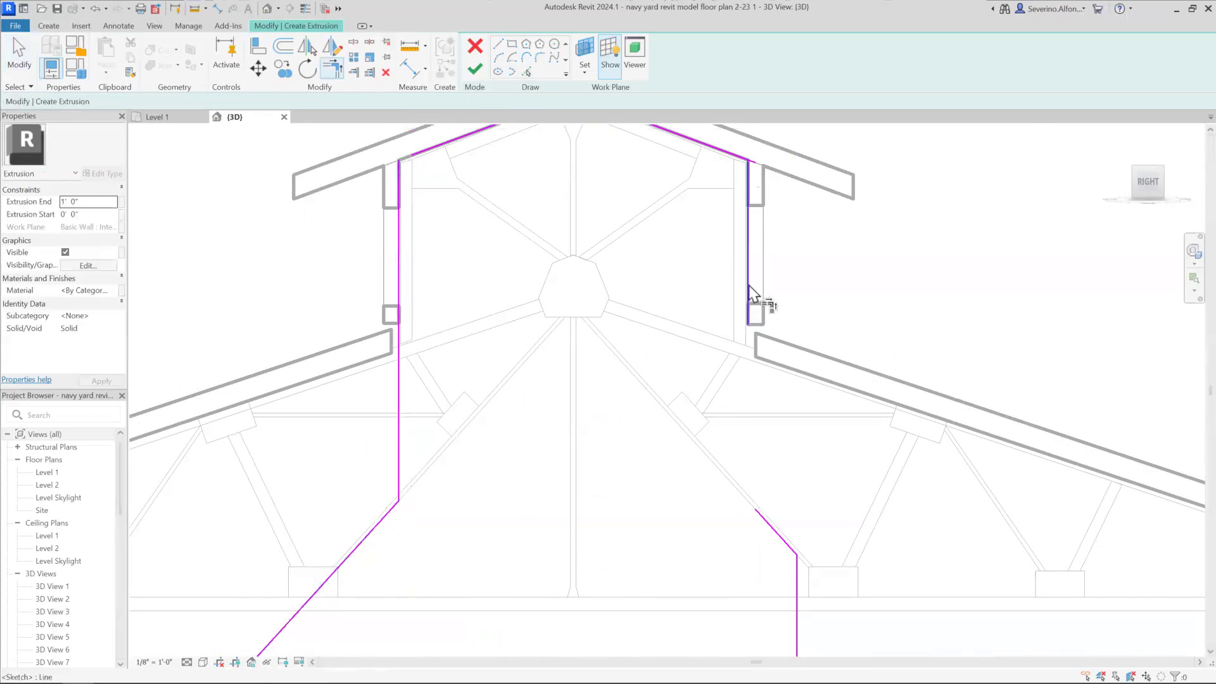
left_click(778, 539)
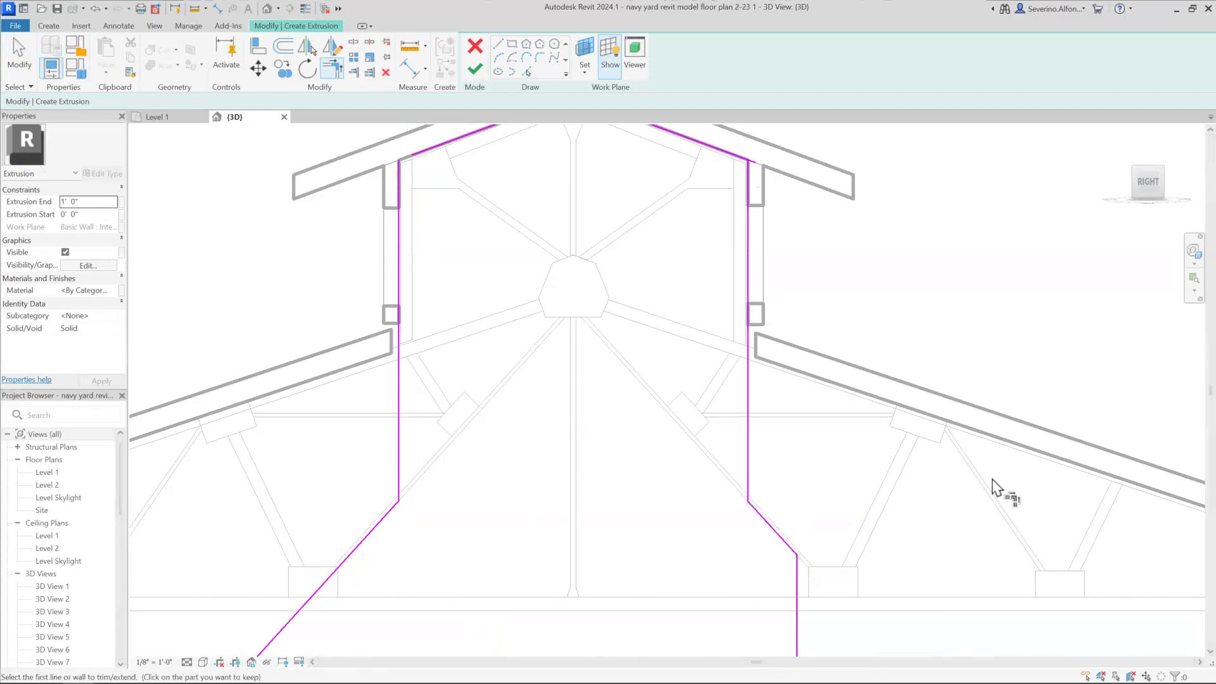
Step: Delete the two sloped sketch lines under the upper roof
left_click(1156, 187)
key("Escape")
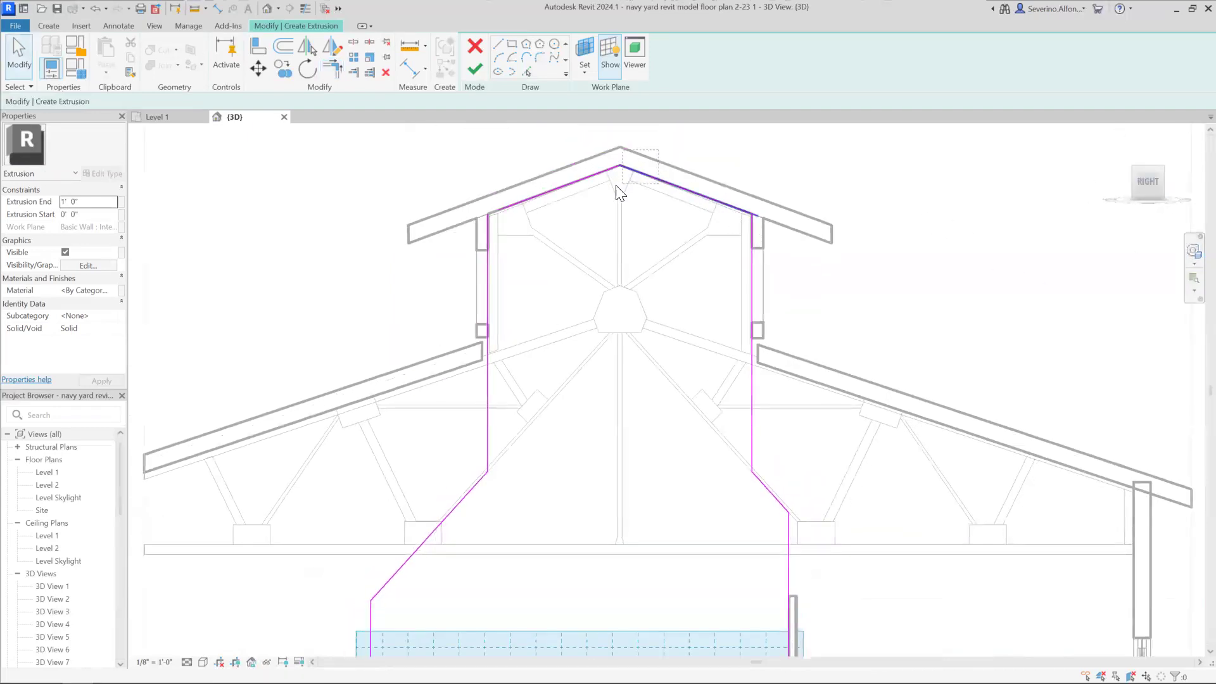
left_click_drag(616, 185, 615, 187)
key("Delete")
middle_click_drag(741, 331, 722, 258)
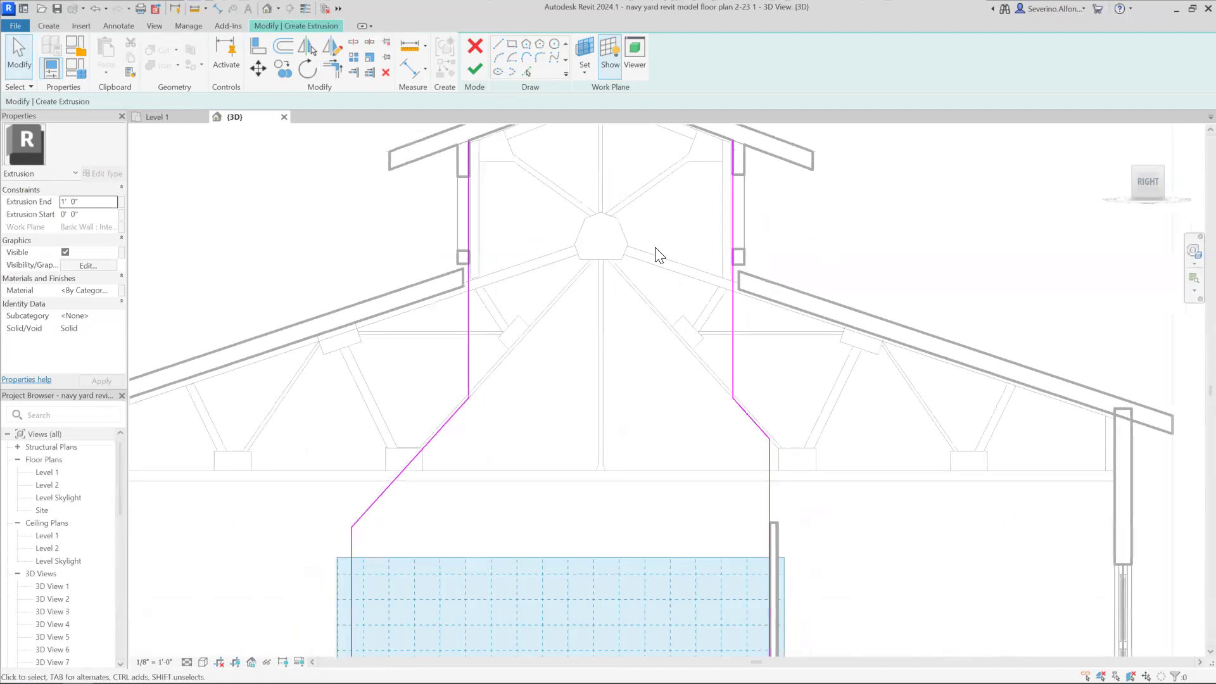
Step: Offset copies of the right wall, diagonal and skylight lines outward by 6 inches
scroll(654, 253, "down", 3)
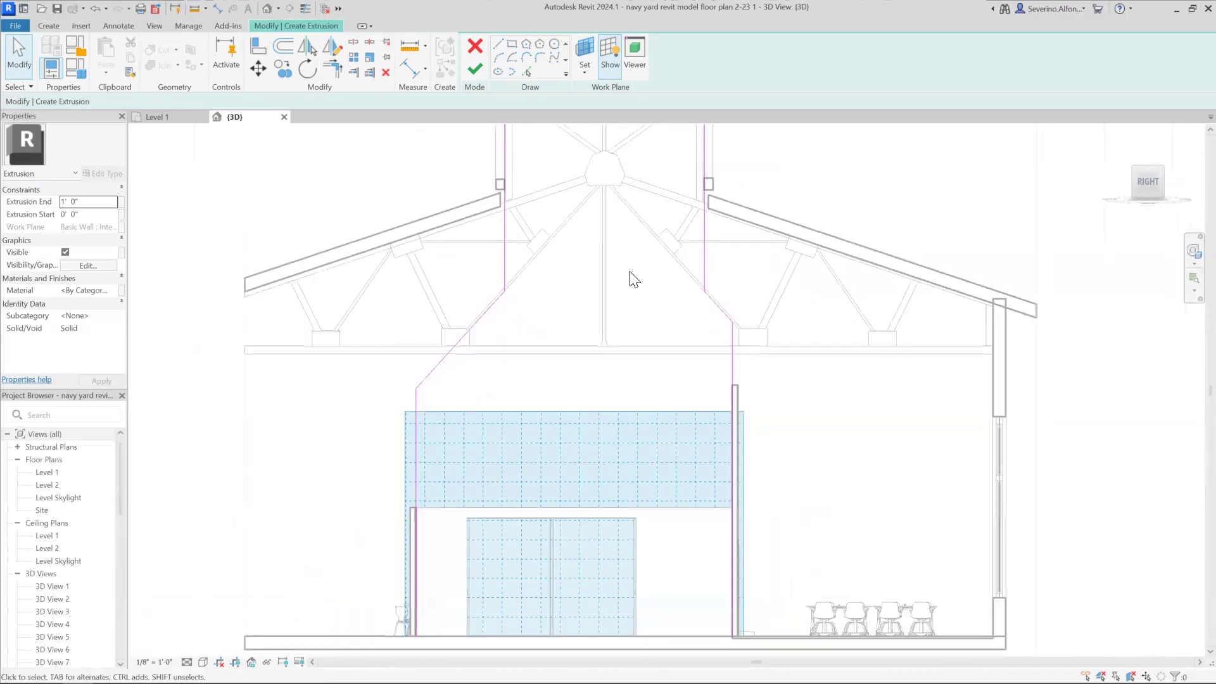
left_click(287, 45)
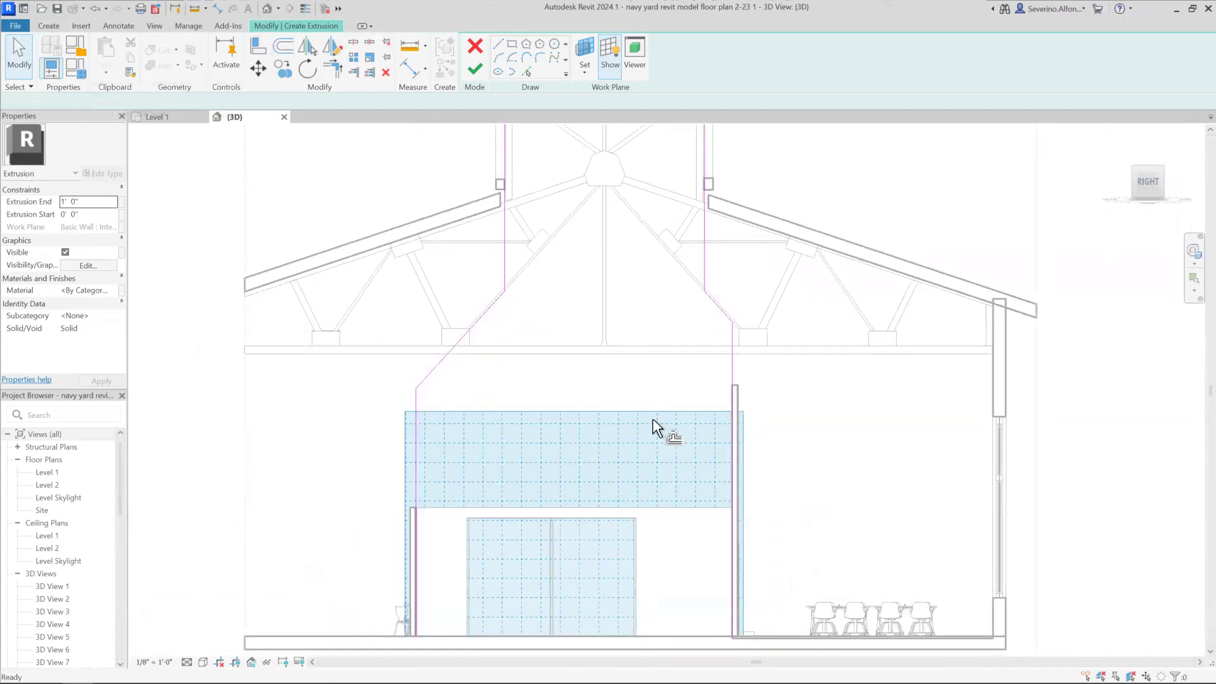
scroll(745, 390, "up", 5)
scroll(747, 379, "up", 1)
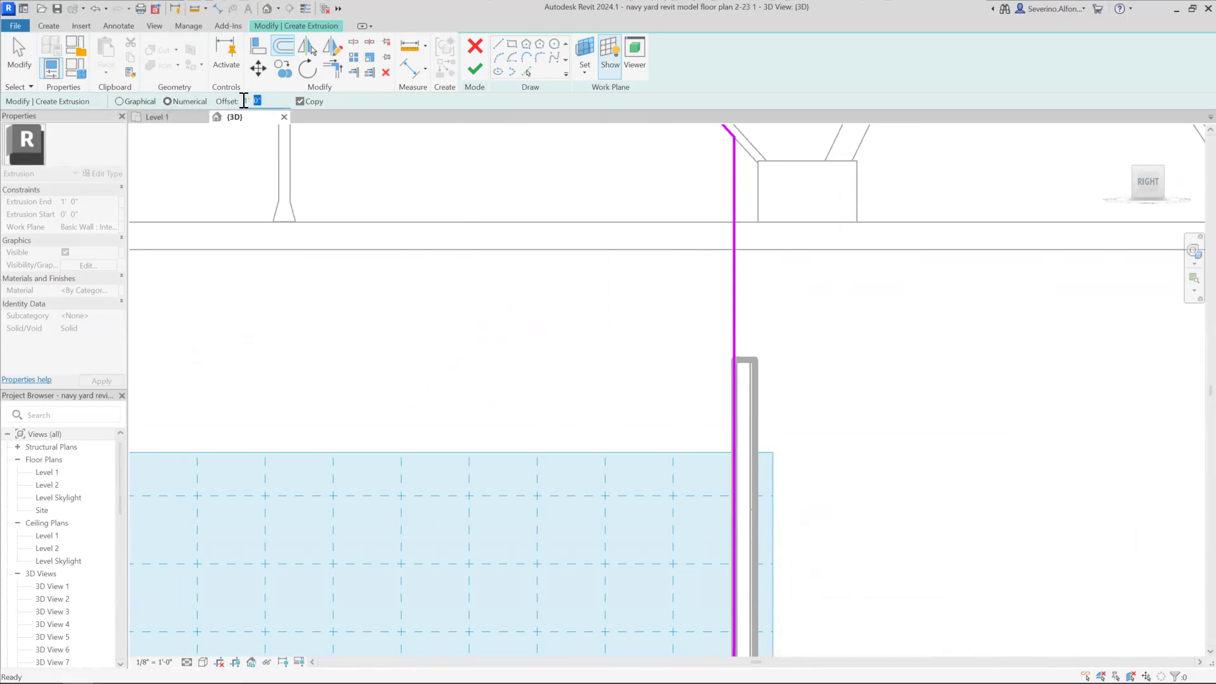
type("6\"")
left_click(737, 350)
scroll(784, 253, "down", 2)
middle_click_drag(763, 217, 787, 362)
scroll(744, 294, "down", 2)
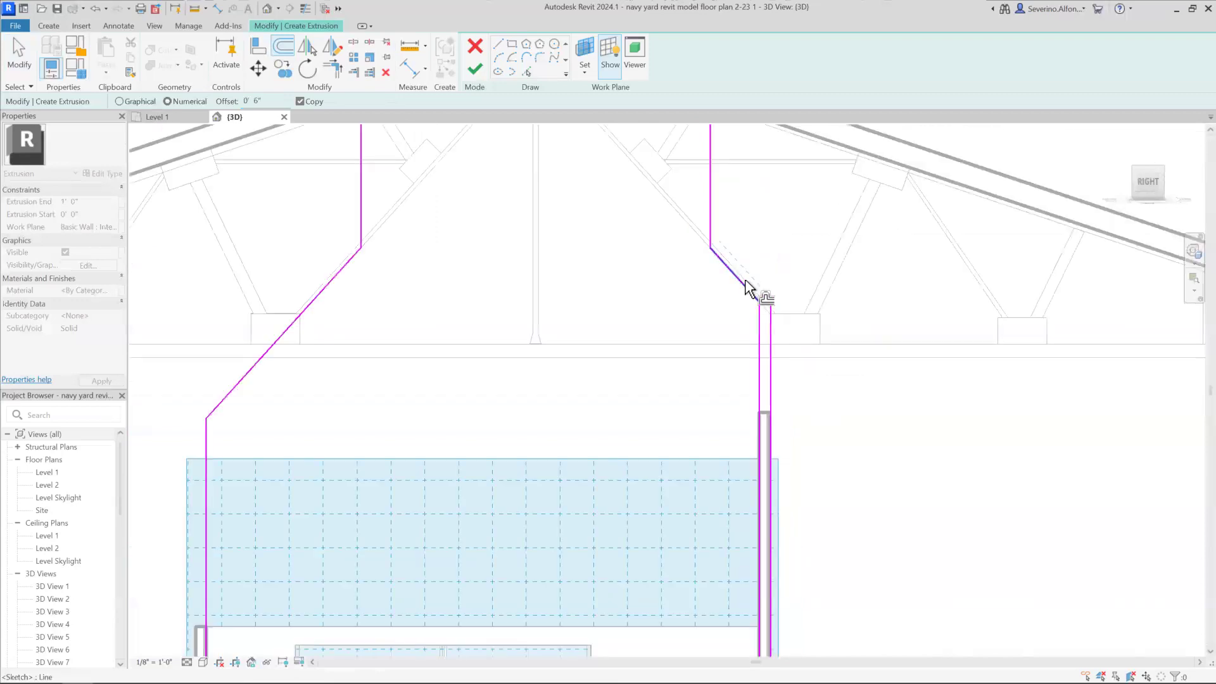
left_click(744, 284)
middle_click_drag(737, 187, 736, 299)
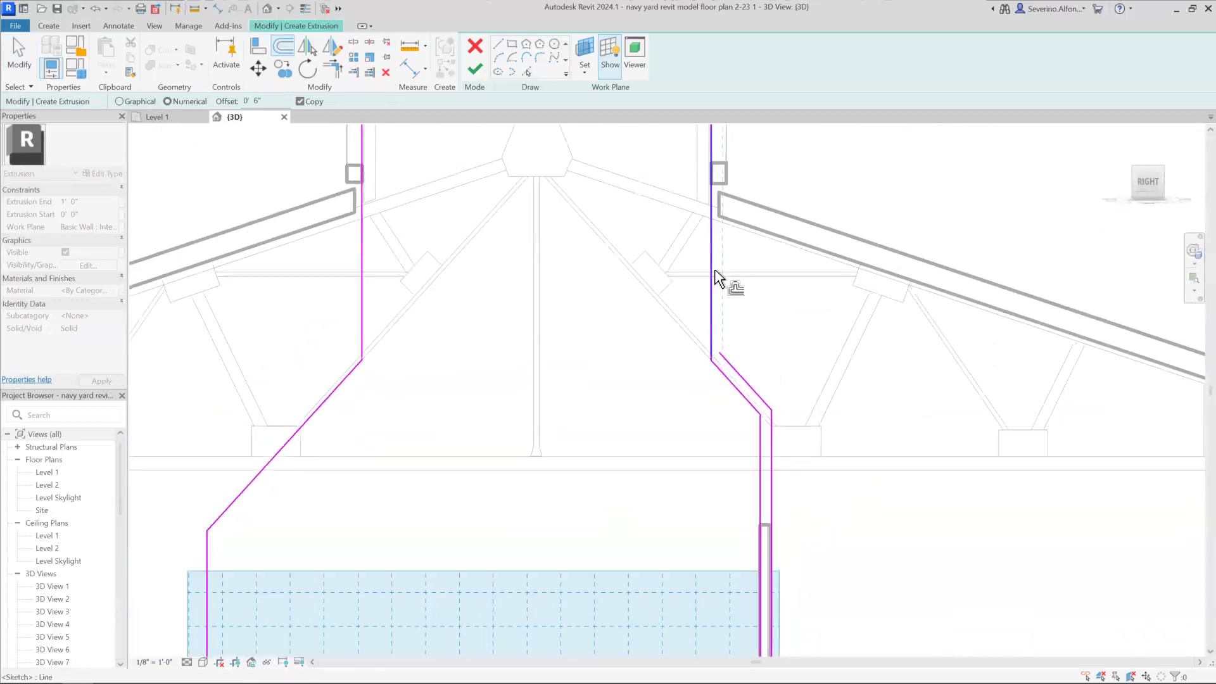
scroll(538, 253, "down", 1)
Step: Offset copies of the left skylight, diagonal and wall lines outward by 6 inches
left_click(379, 251)
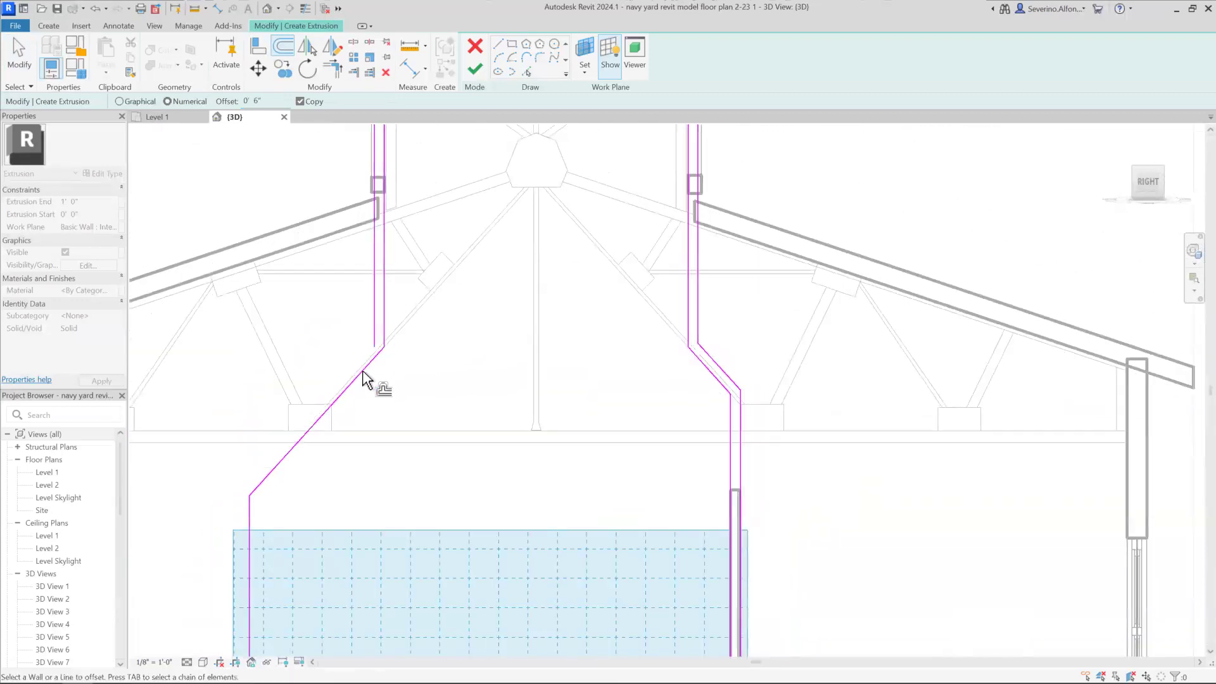
left_click(358, 374)
scroll(373, 449, "down", 1)
middle_click_drag(449, 368, 630, 139)
key("Escape")
Step: Draw a short horizontal line across the top of the right wall between the inner and outer profile lines
scroll(862, 279, "up", 3)
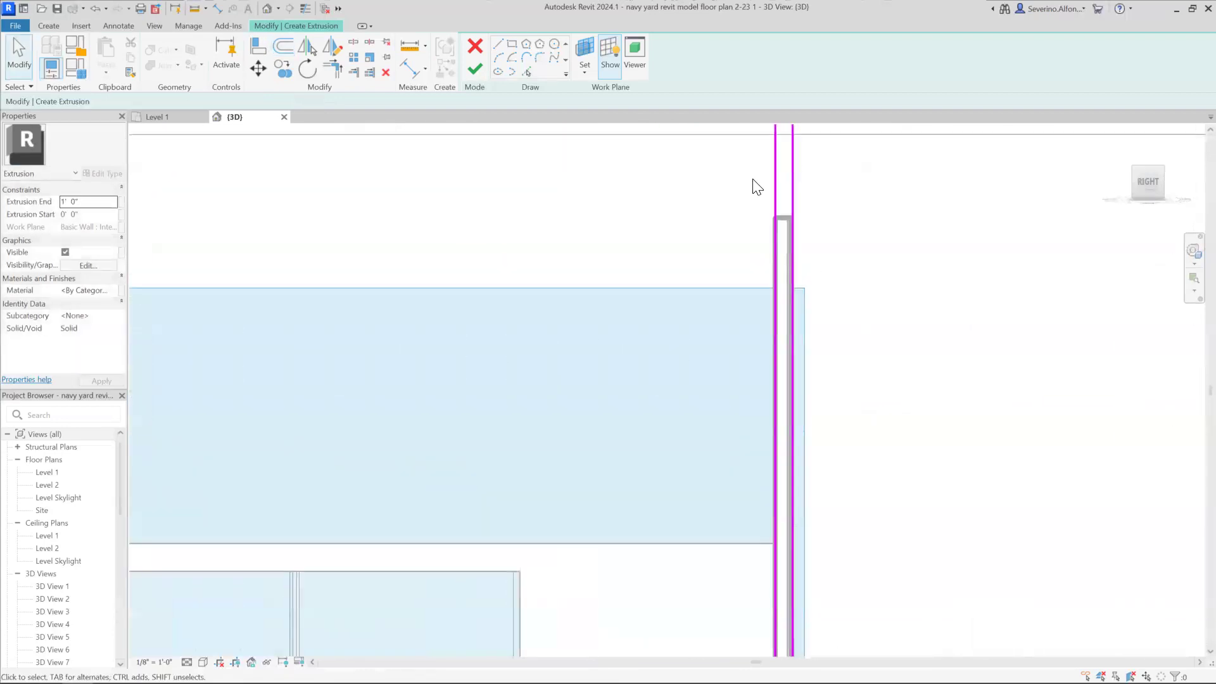
scroll(752, 180, "up", 1)
middle_click_drag(797, 252, 803, 334)
key("l")
key("i")
left_click(793, 320)
left_click(820, 319)
Step: Draw a short horizontal line across the top of the left wall between the two profile lines
scroll(516, 380, "down", 2)
middle_click_drag(623, 366, 932, 325)
middle_click_drag(334, 532, 385, 394)
left_click(364, 416)
left_click(376, 416)
key("Escape")
key("Escape")
Step: Trim the vertical wall lines on both sides to corners with the short closing lines at the wall tops
scroll(378, 451, "up", 2)
key("t")
key("r")
left_click(371, 390)
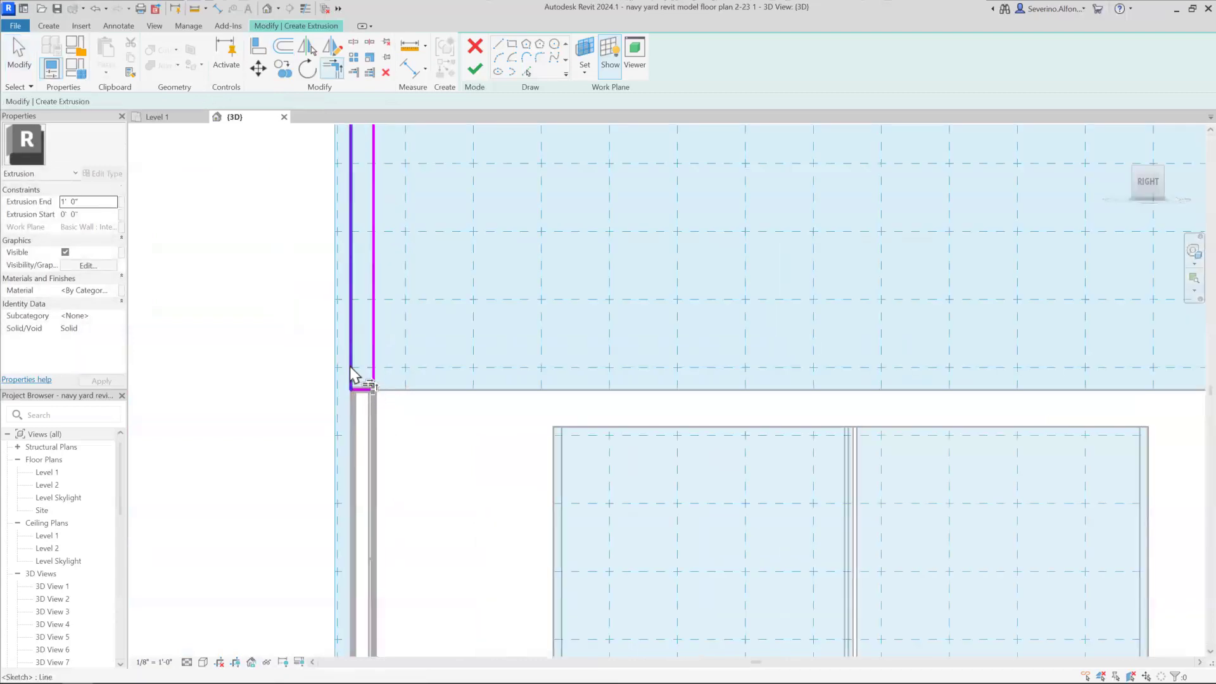
scroll(971, 331, "down", 3)
mouse_move(995, 405)
middle_mouse_down()
mouse_move(1003, 414)
mouse_move(899, 560)
middle_mouse_up()
scroll(997, 257, "up", 3)
left_click(955, 293)
left_click(965, 305)
scroll(965, 416, "down", 3)
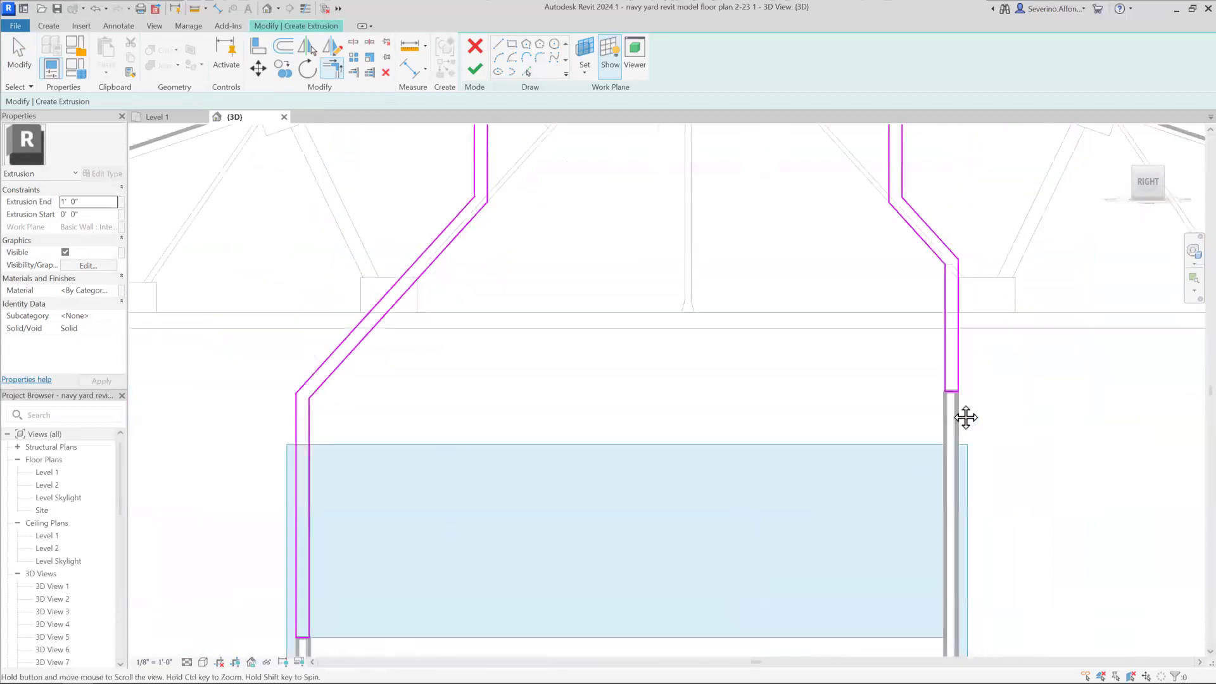
scroll(952, 332, "up", 5)
left_click(862, 301)
scroll(849, 244, "down", 3)
scroll(834, 437, "up", 3)
scroll(812, 452, "up", 1)
key("Escape")
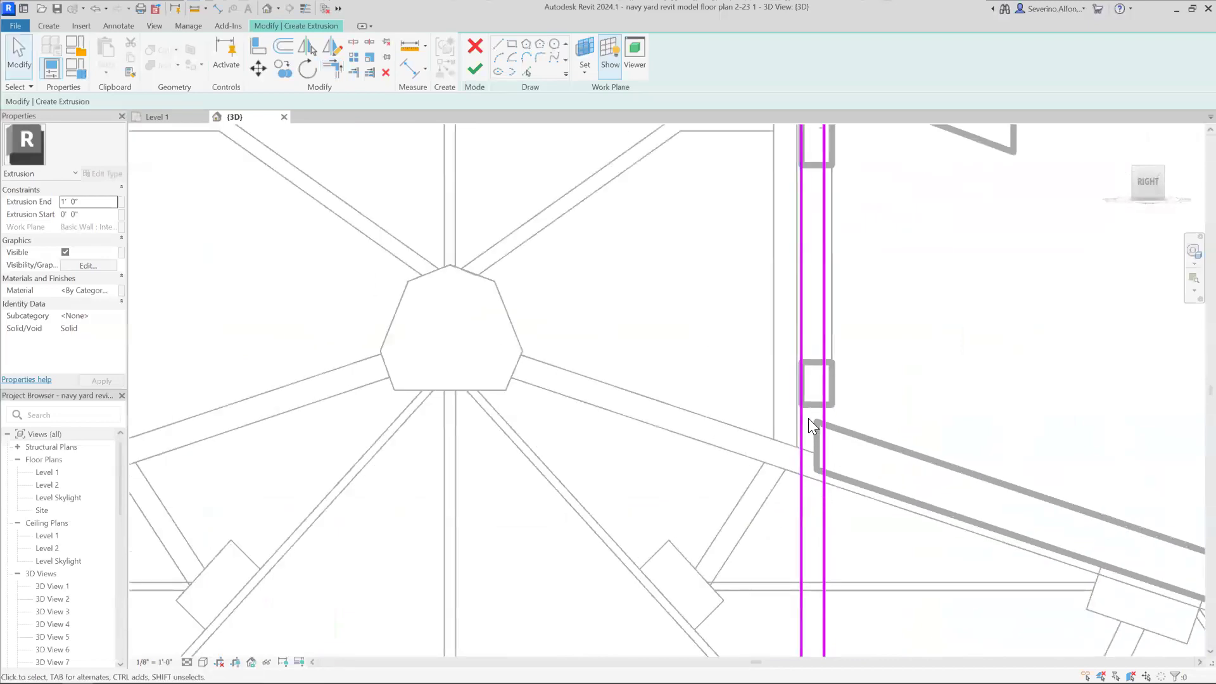
scroll(808, 423, "up", 3)
key("l")
key("i")
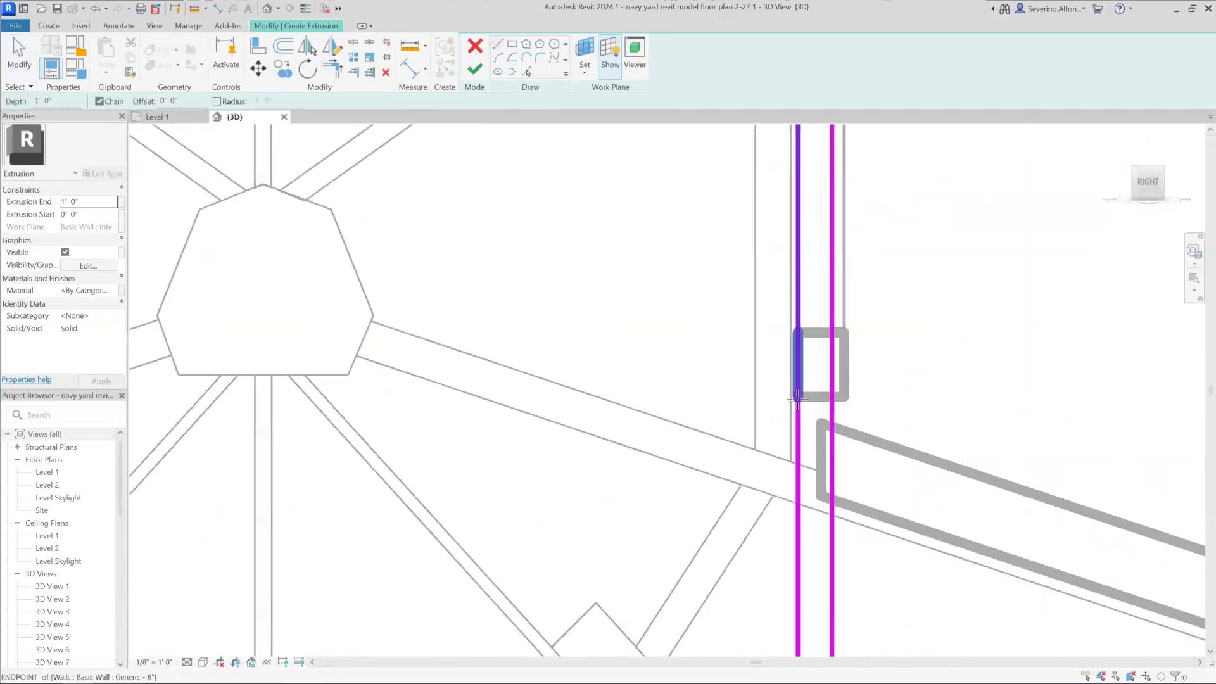
key("Escape")
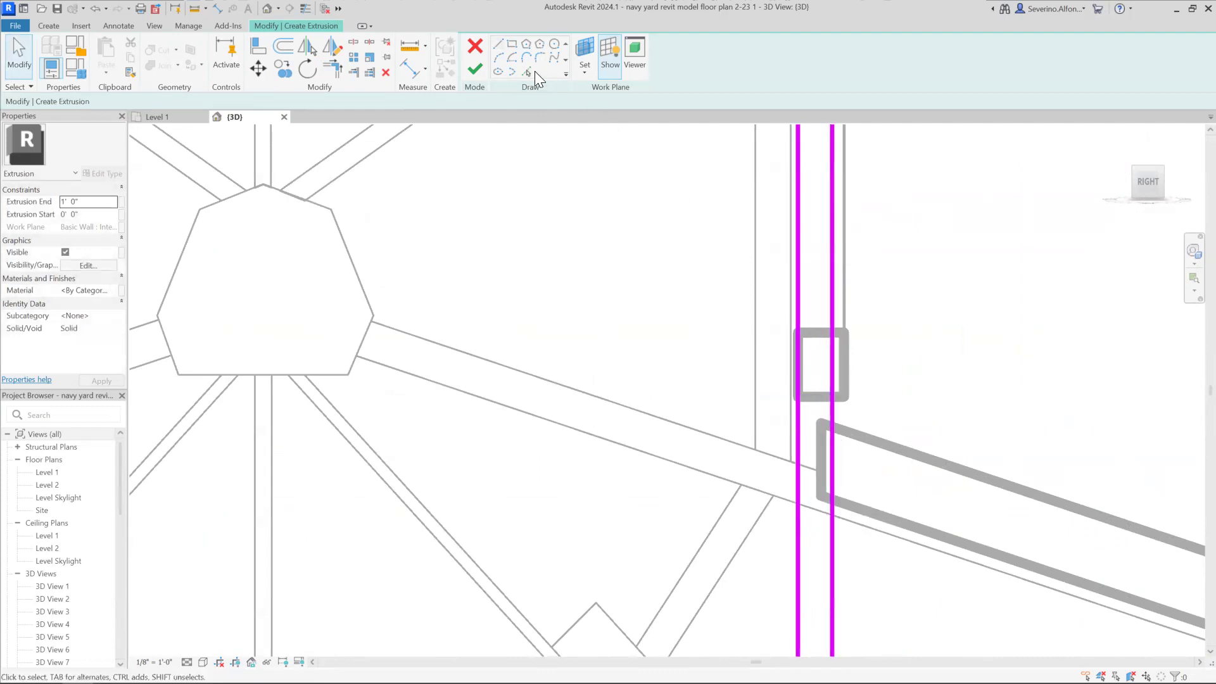
Step: Pick the right lower roof's underside as a sketch line and trim both right skylight lines to it
left_click(876, 513)
key("t")
key("r")
left_click(828, 505)
left_click(832, 515)
left_click(830, 505)
left_click(799, 510)
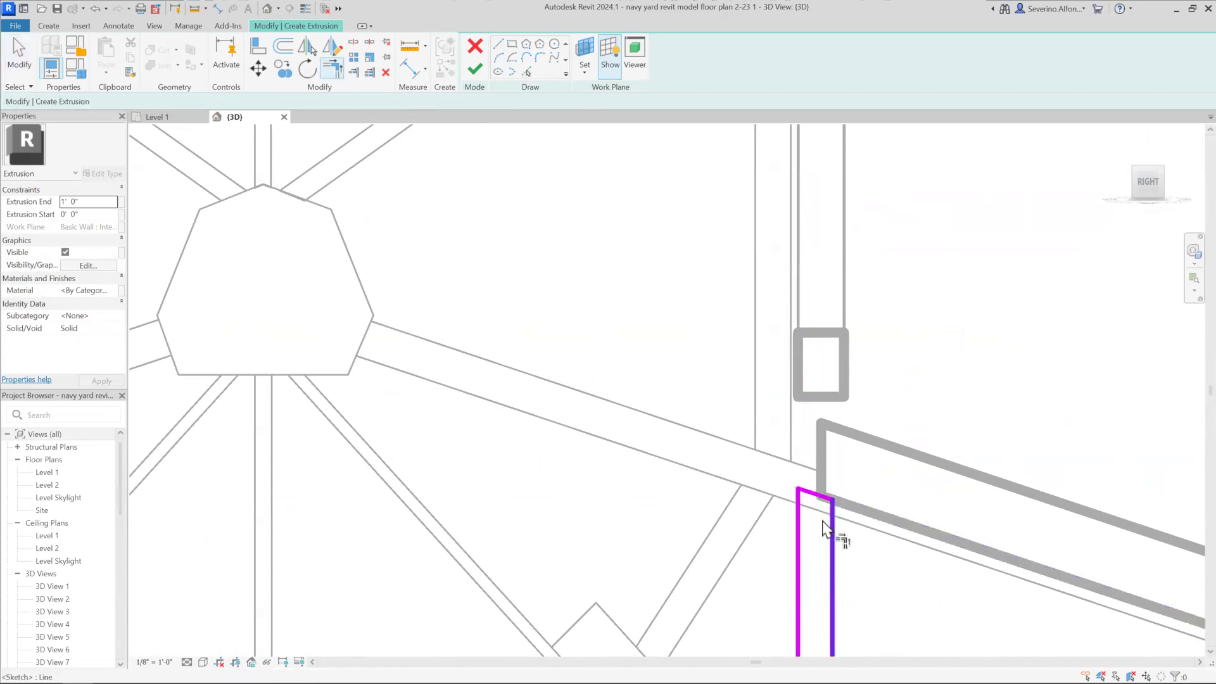
key("Escape")
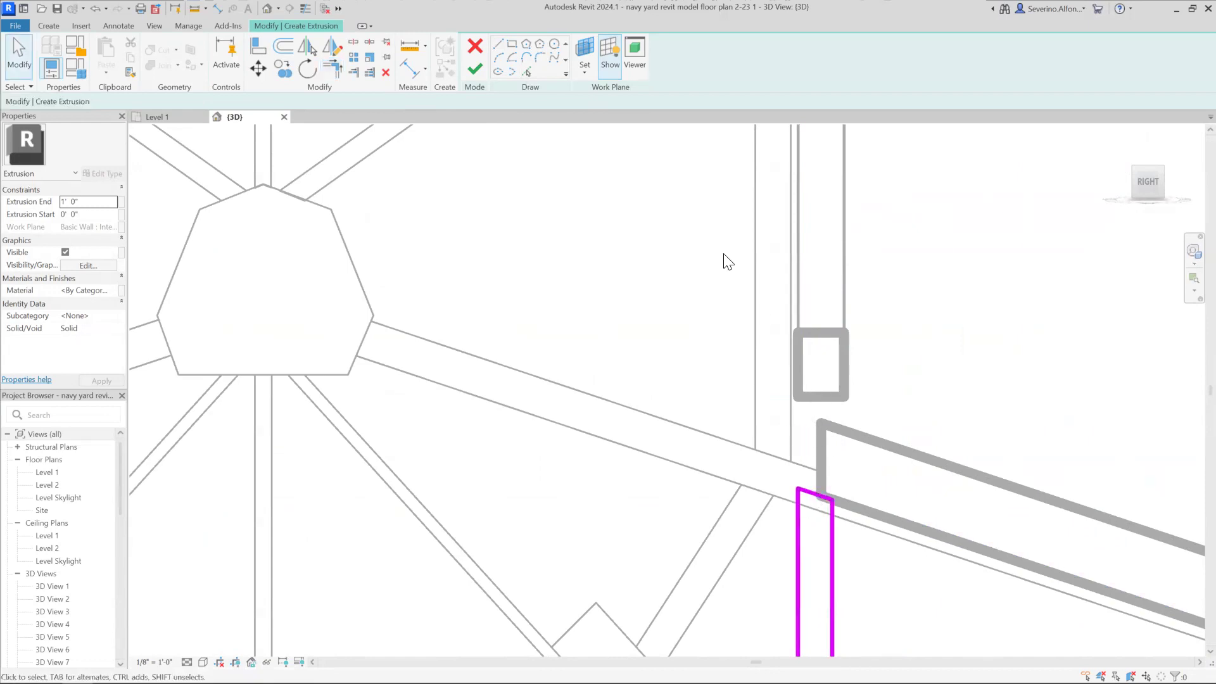
Step: Pick the right lower roof's end face and the skylight curb's underside as sketch lines, then trim the inner vertical line to the curb line
left_click(527, 73)
left_click(819, 447)
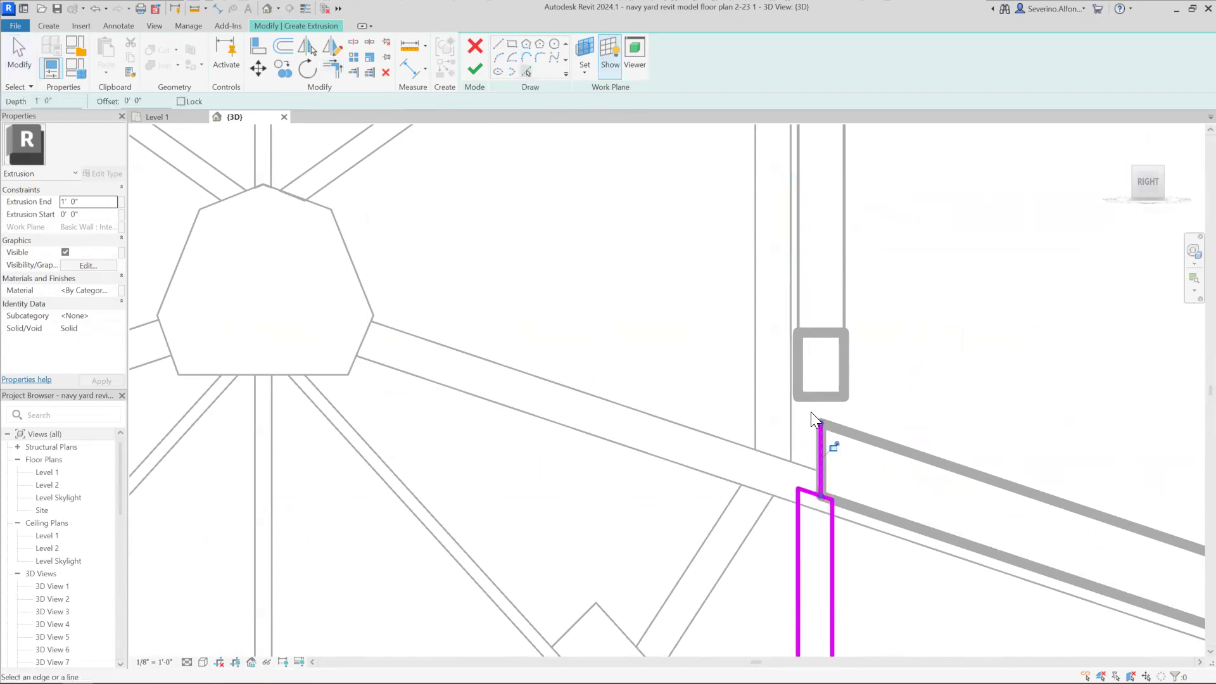
key("t")
key("r")
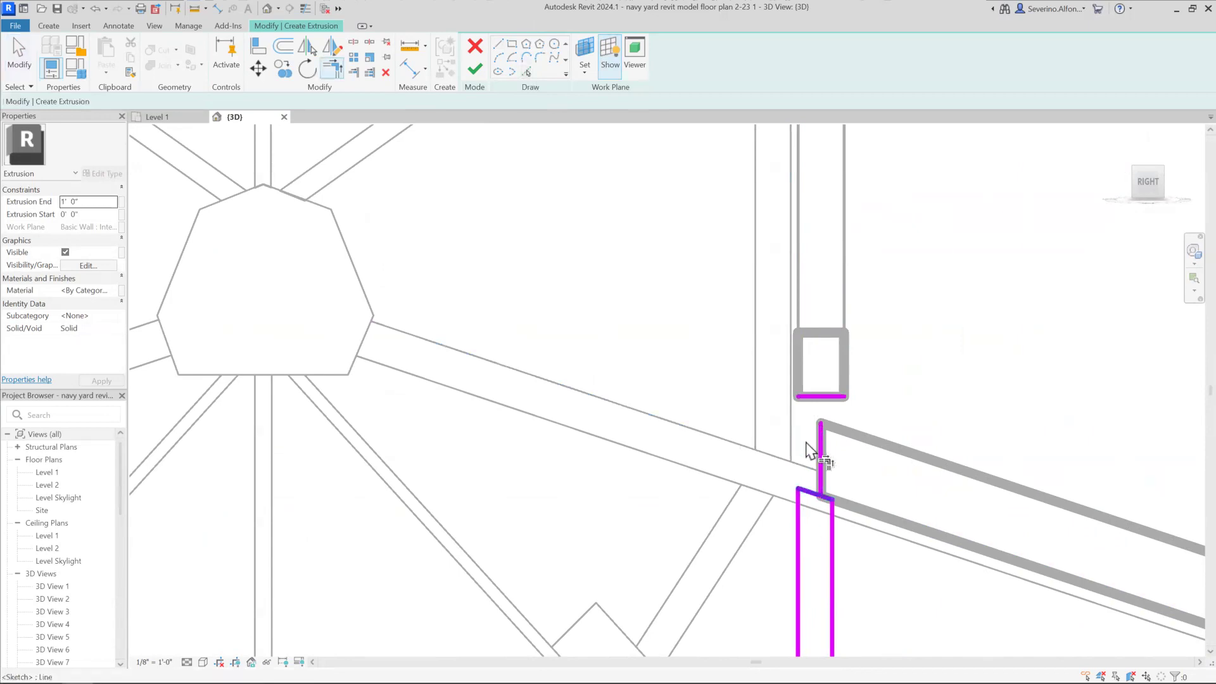
left_click(807, 397)
left_click(799, 506)
Step: Trim the right roof end line to corners with the short sloped line and the curb underside line, closing the profile
left_click(820, 491)
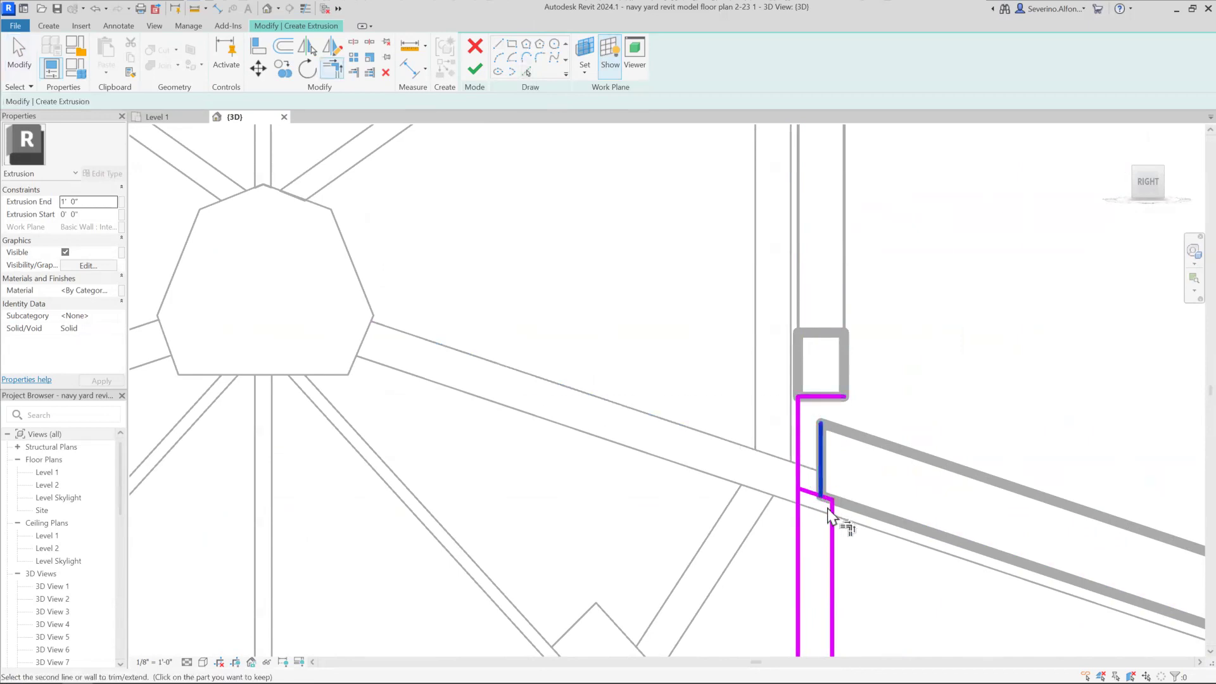
left_click(828, 505)
scroll(825, 497, "up", 2)
left_click(829, 500)
left_click(817, 354)
left_click(798, 297)
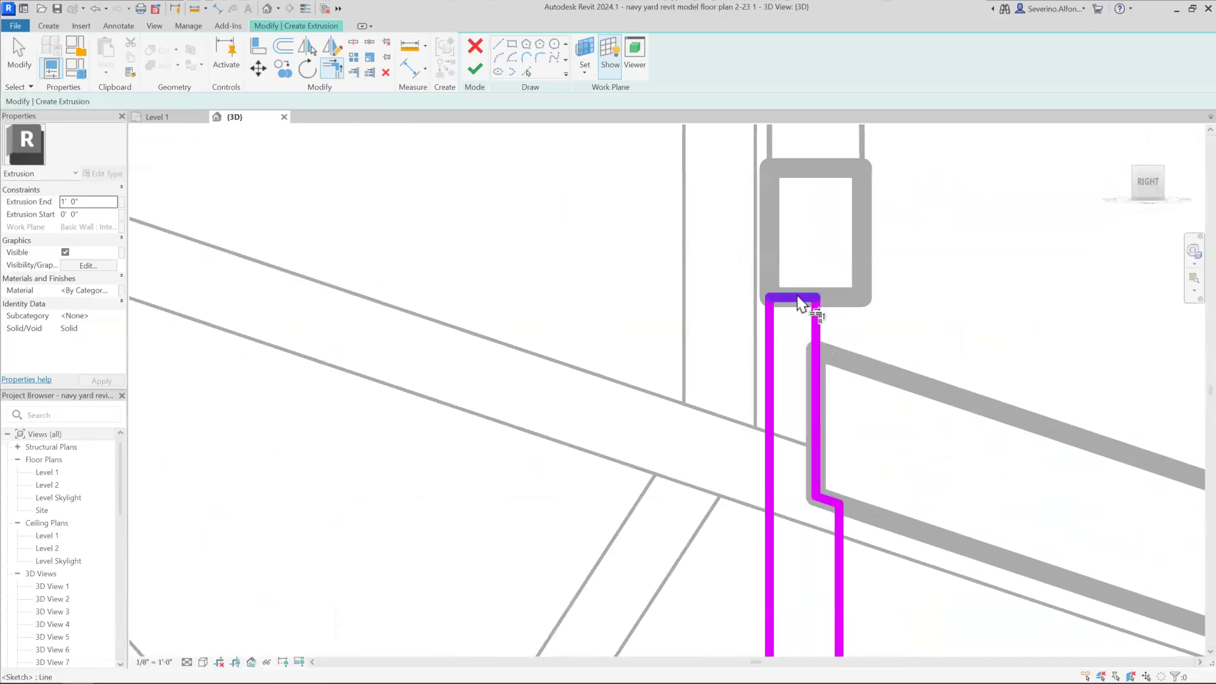
scroll(839, 456, "down", 3)
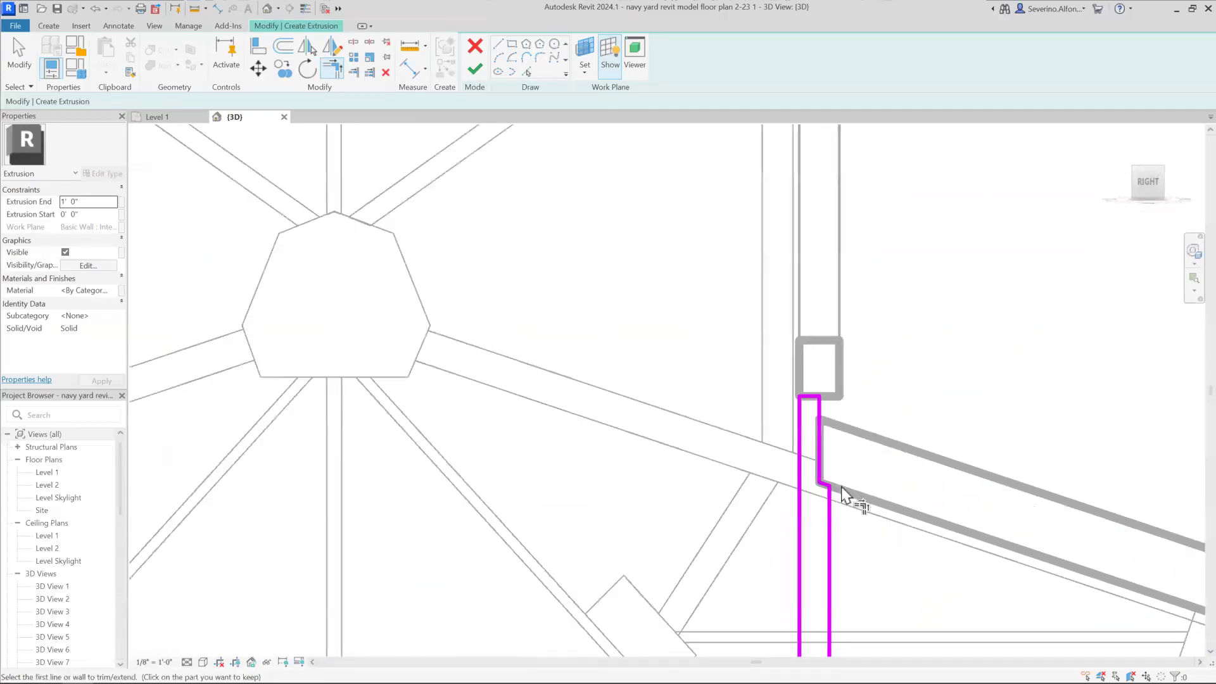
Step: Pick the left skylight curb's underside and the left lower roof's end face and underside as sketch lines
scroll(633, 489, "down", 4)
middle_click_drag(635, 483, 852, 487)
scroll(852, 487, "down", 1)
scroll(488, 491, "up", 4)
left_click(528, 71)
scroll(500, 383, "up", 2)
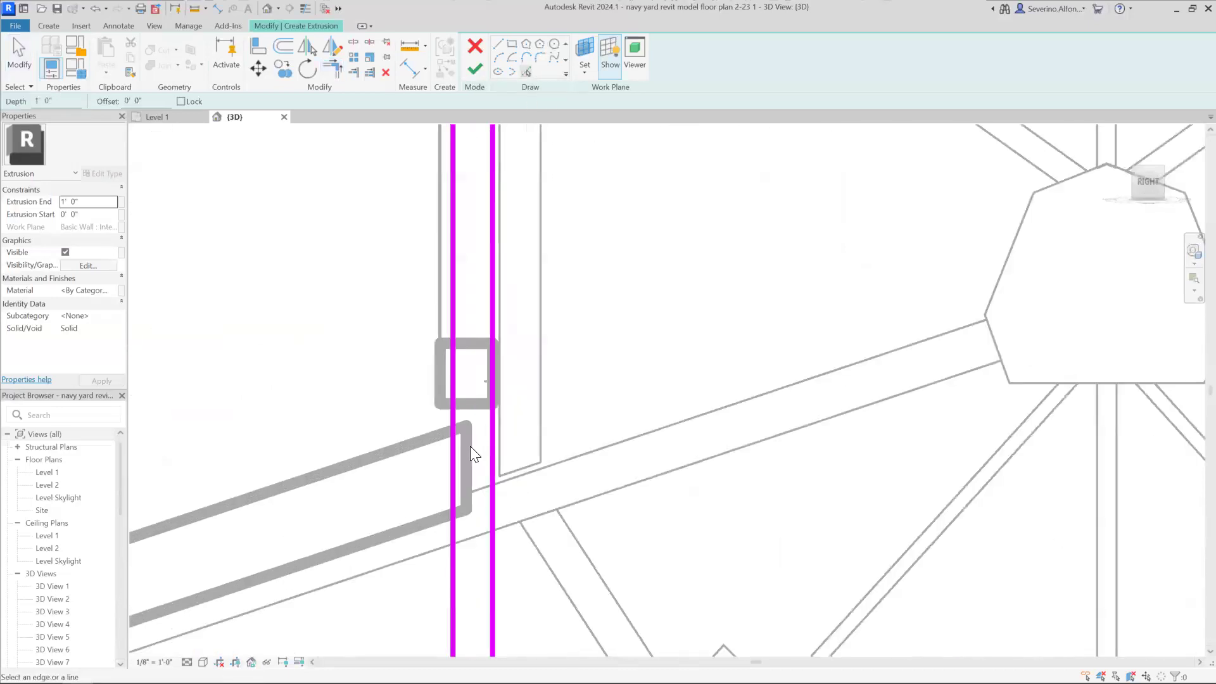
left_click(481, 404)
left_click(446, 521)
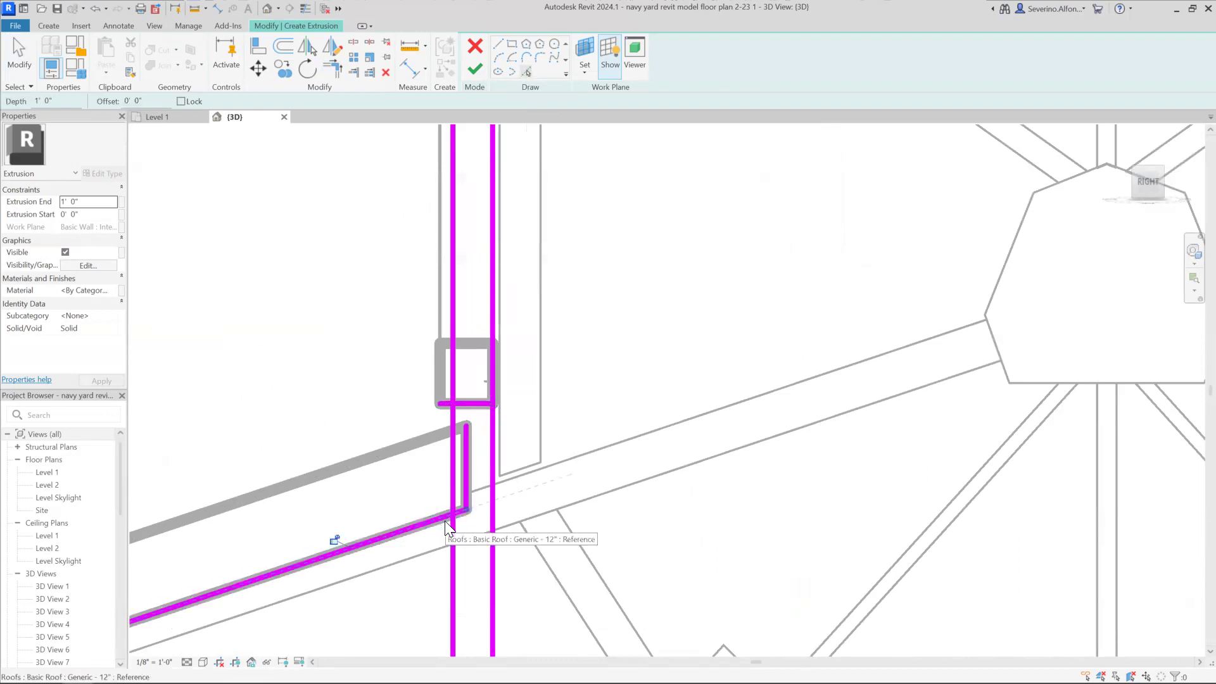
key("Escape")
Step: Trim the left roof underside line to corners with the roof end line and the outer vertical line
scroll(447, 518, "up", 2)
key("t")
key("r")
left_click(475, 506)
left_click(458, 527)
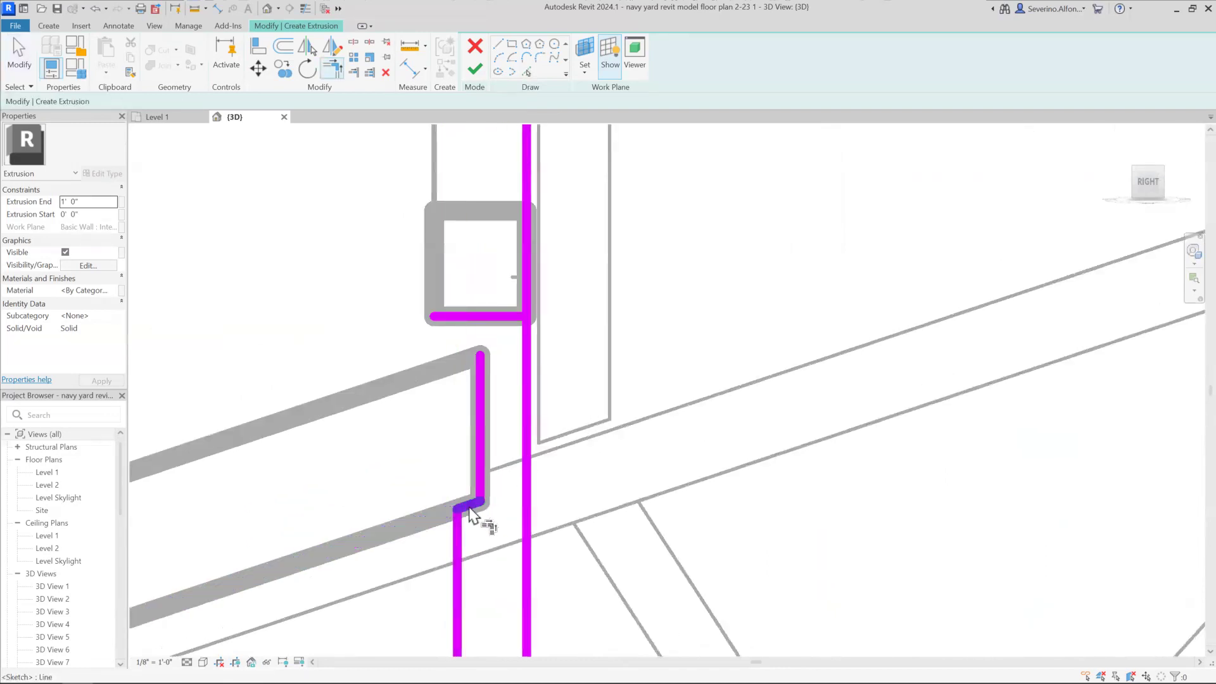
Step: Trim the left curb underside line to corners with the roof end line and the inner vertical line
left_click(483, 390)
left_click(502, 316)
left_click(502, 317)
left_click(527, 339)
scroll(627, 456, "down", 4)
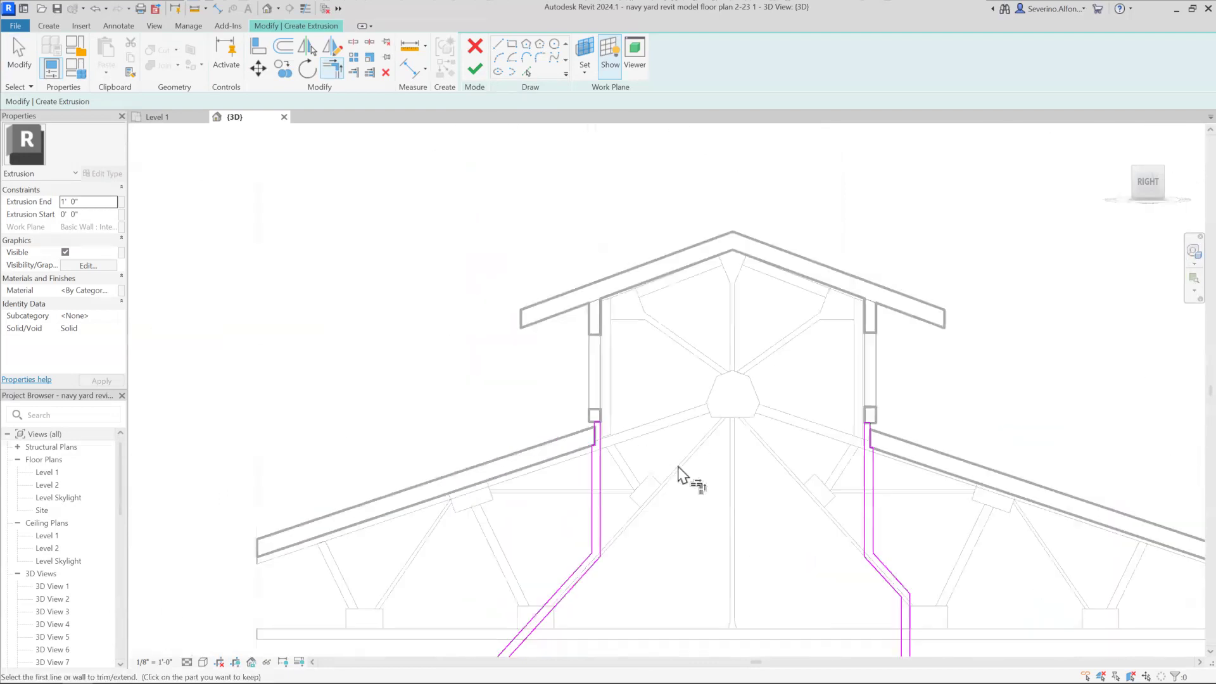
middle_click_drag(678, 468, 620, 299)
scroll(619, 303, "down", 2)
key("Escape")
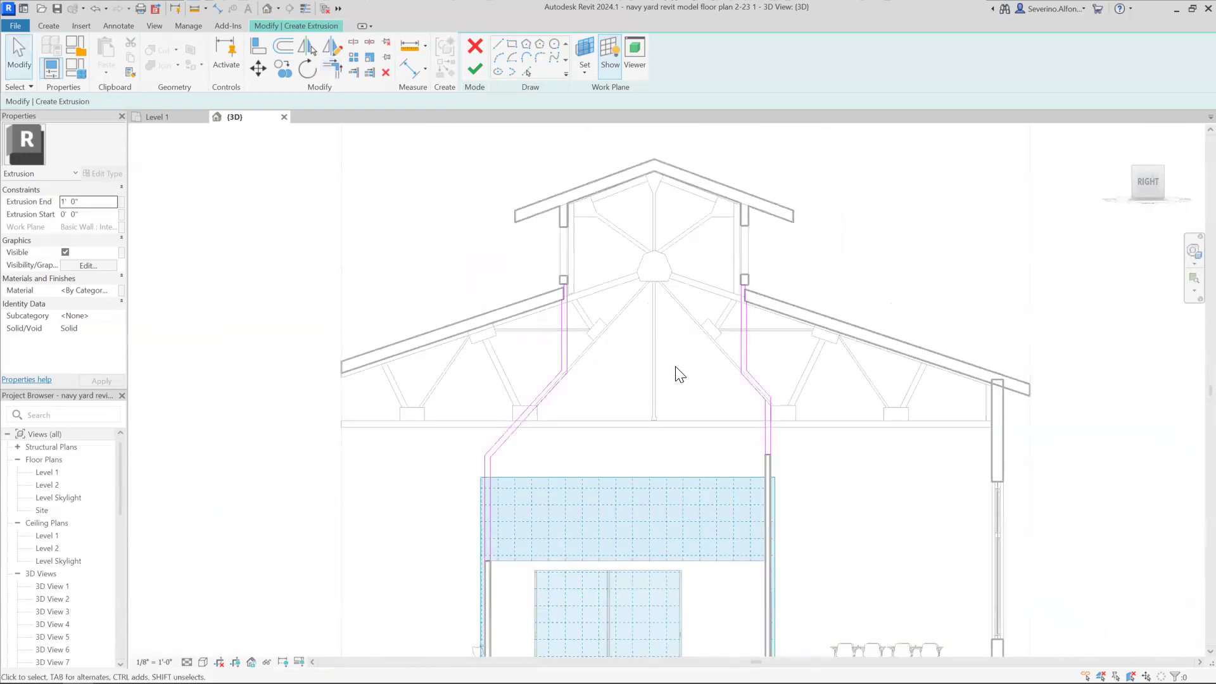
Step: Finish the sketch of the two closed side profiles to generate the extrusion
scroll(687, 418, "down", 1)
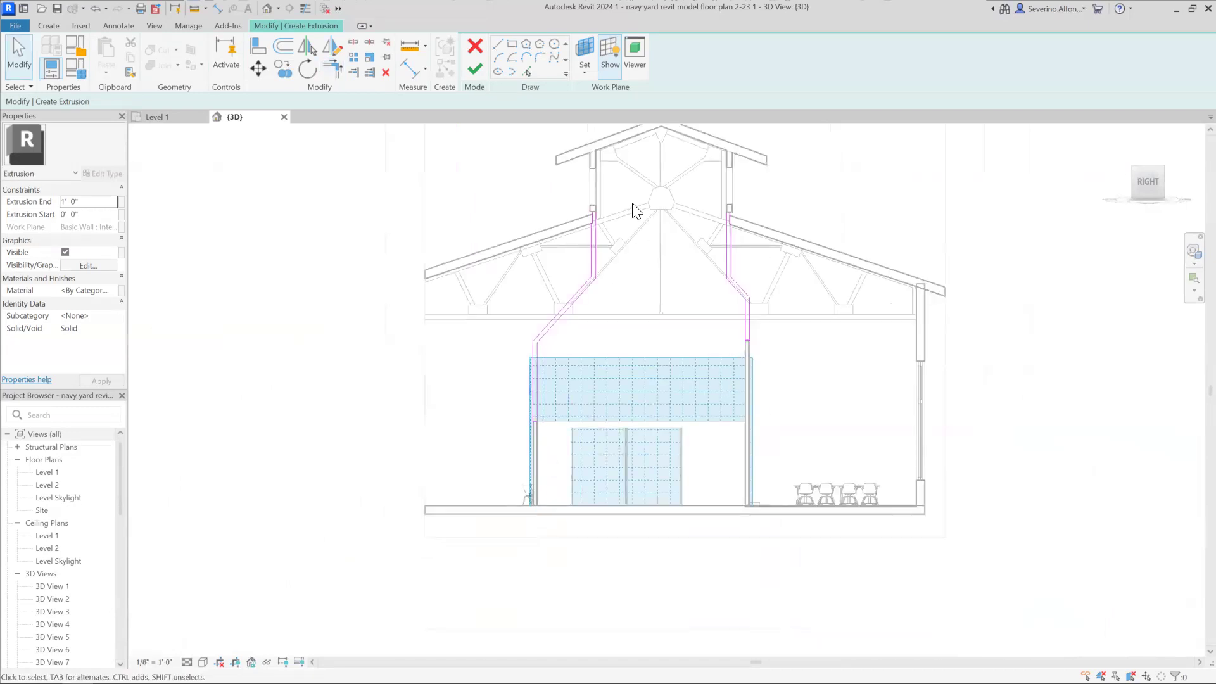
left_click(478, 75)
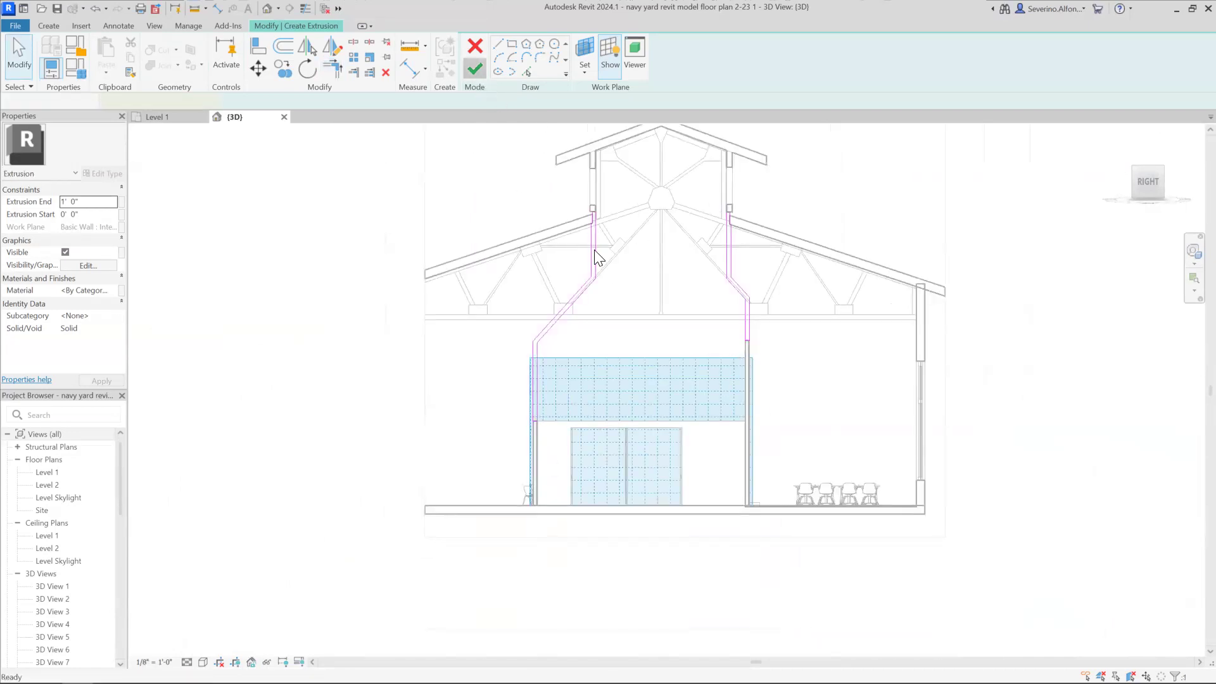
middle_click_drag(596, 276, 704, 288, "shift")
scroll(695, 319, "up", 2)
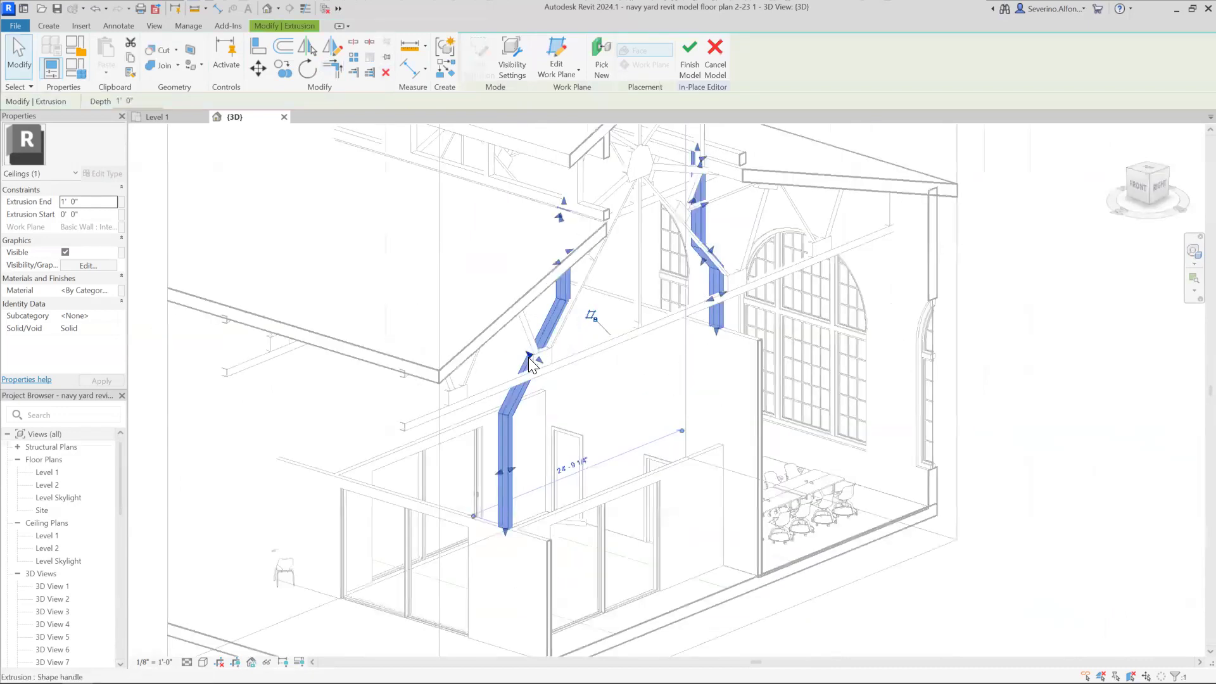
Step: Stretch the extrusion's depth back along the tops of the partition walls, past the first room's glazed front
left_click_drag(529, 363, 498, 360)
left_click(568, 374)
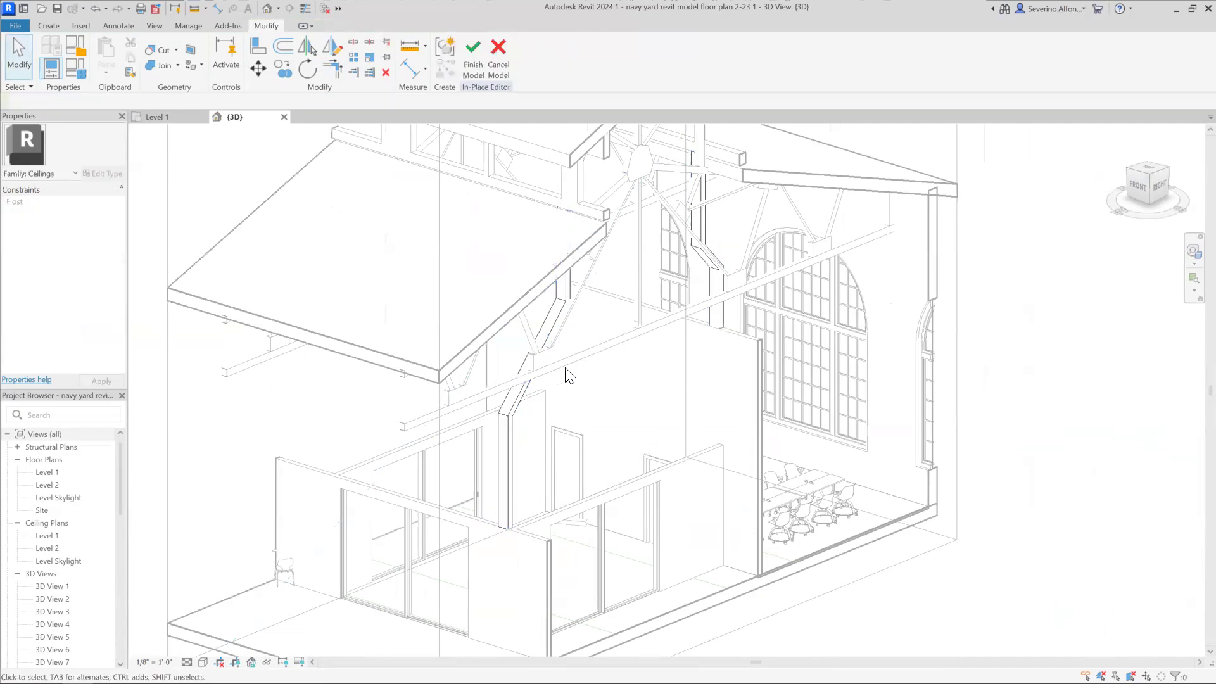
left_click(565, 327)
left_click_drag(602, 335, 467, 384)
left_click(323, 465)
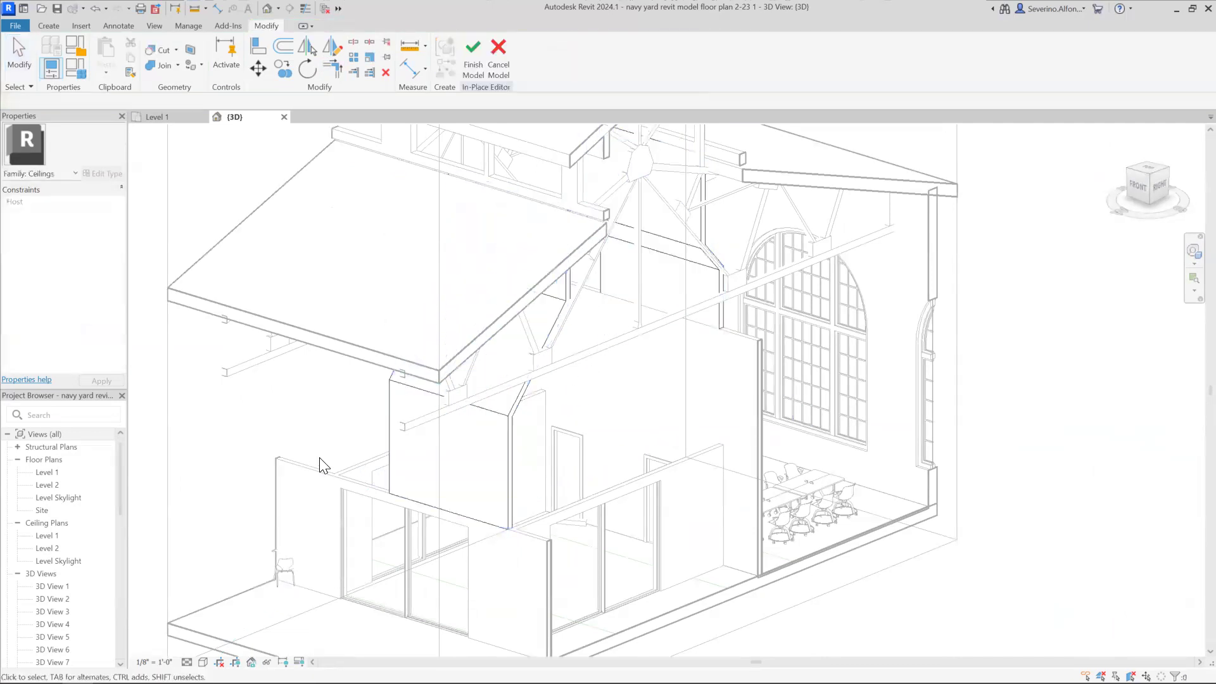
Step: Align the extrusion's end face to the face of the 5 1/2" interior partition wall crossing the room
scroll(323, 466, "up", 4)
scroll(329, 467, "down", 2)
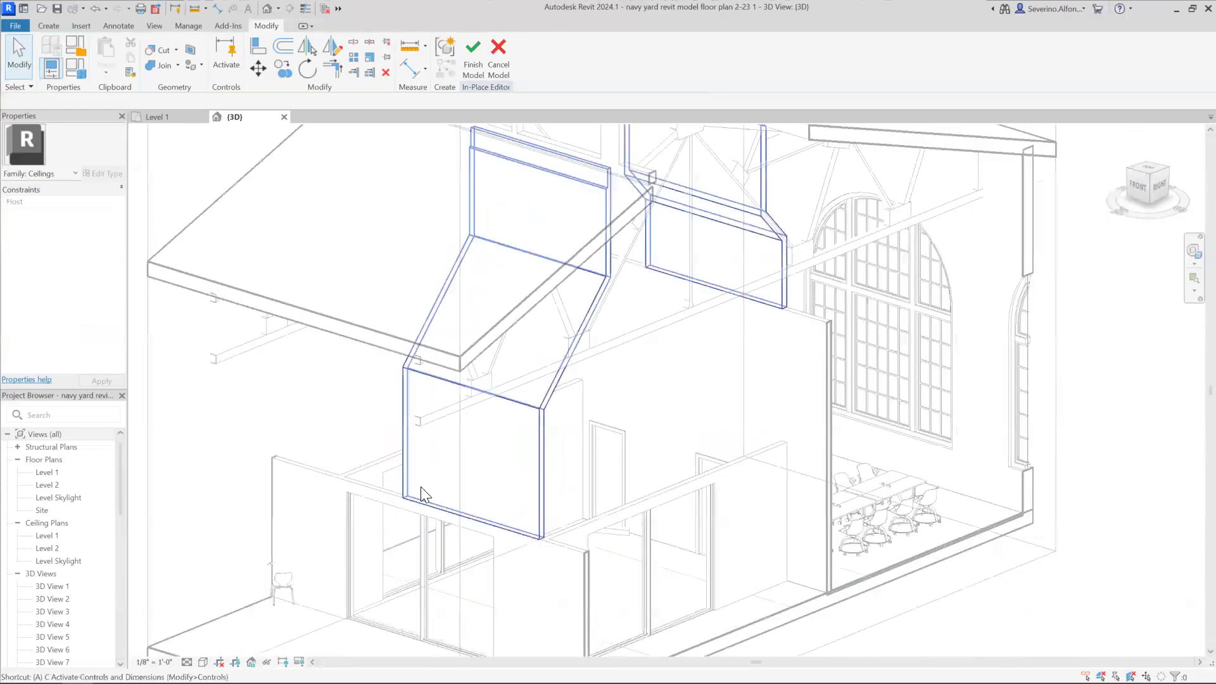
key("a")
key("l")
scroll(412, 475, "up", 3)
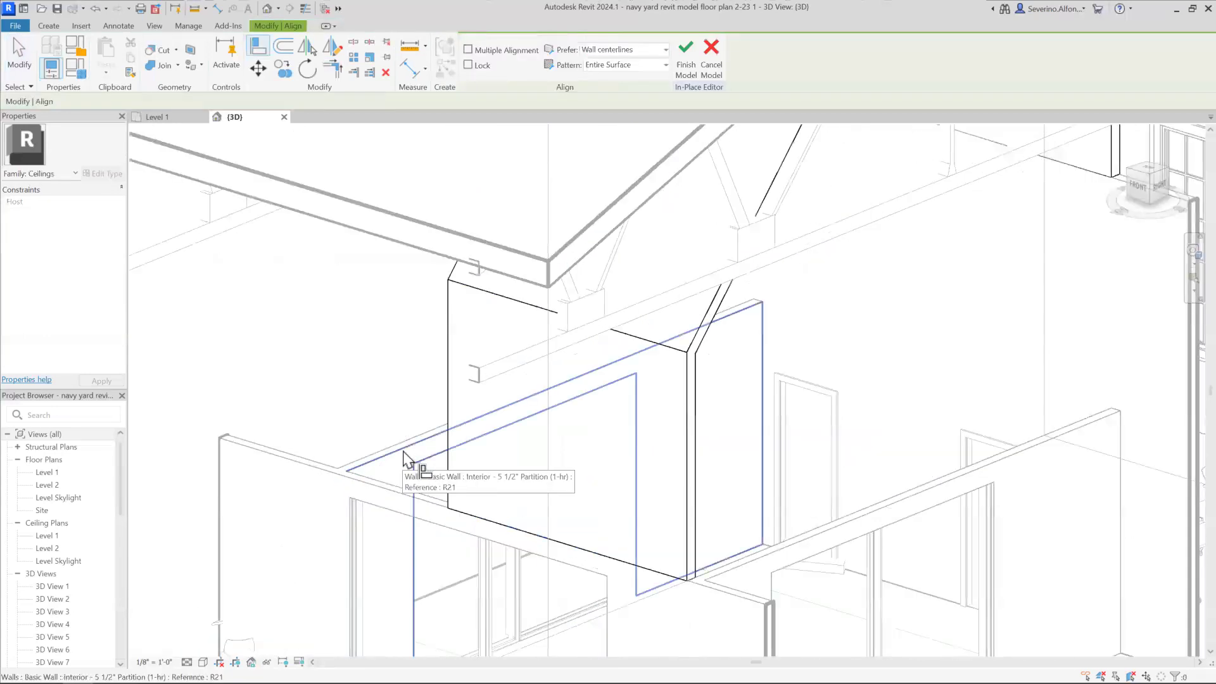
left_click(404, 455)
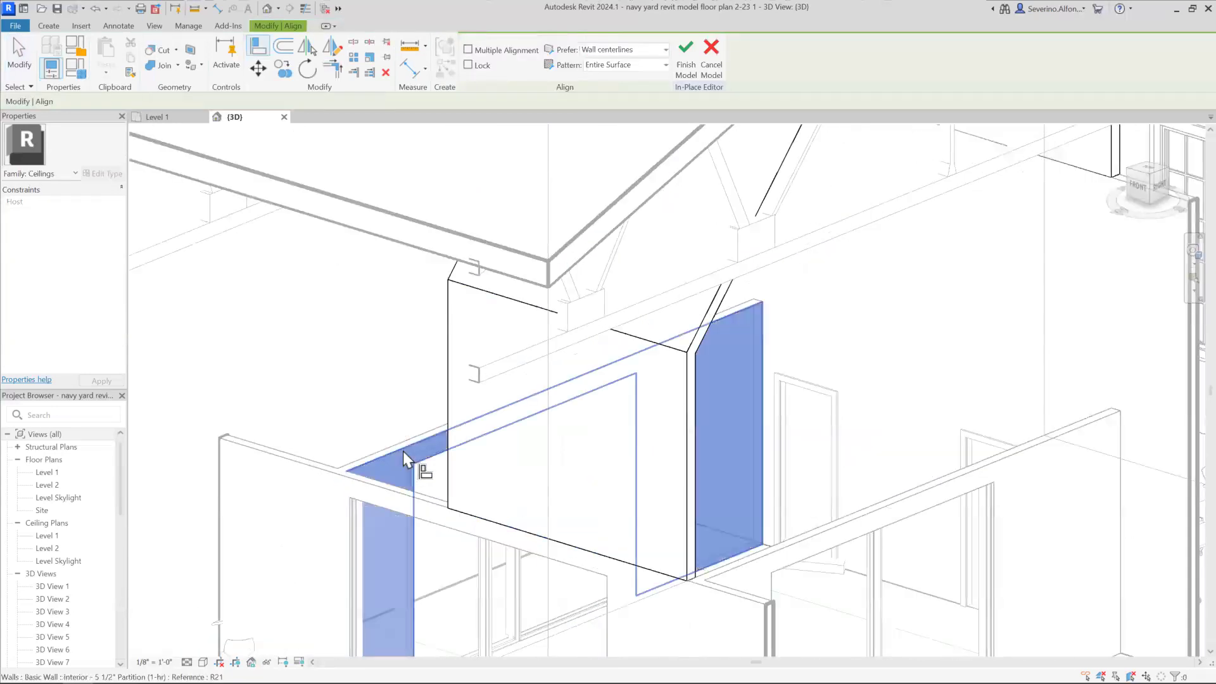
left_click(453, 304)
key("Escape")
middle_click_drag(479, 465, 616, 352, "shift")
scroll(774, 393, "down", 3)
scroll(768, 354, "up", 1)
middle_click_drag(550, 446, 484, 473)
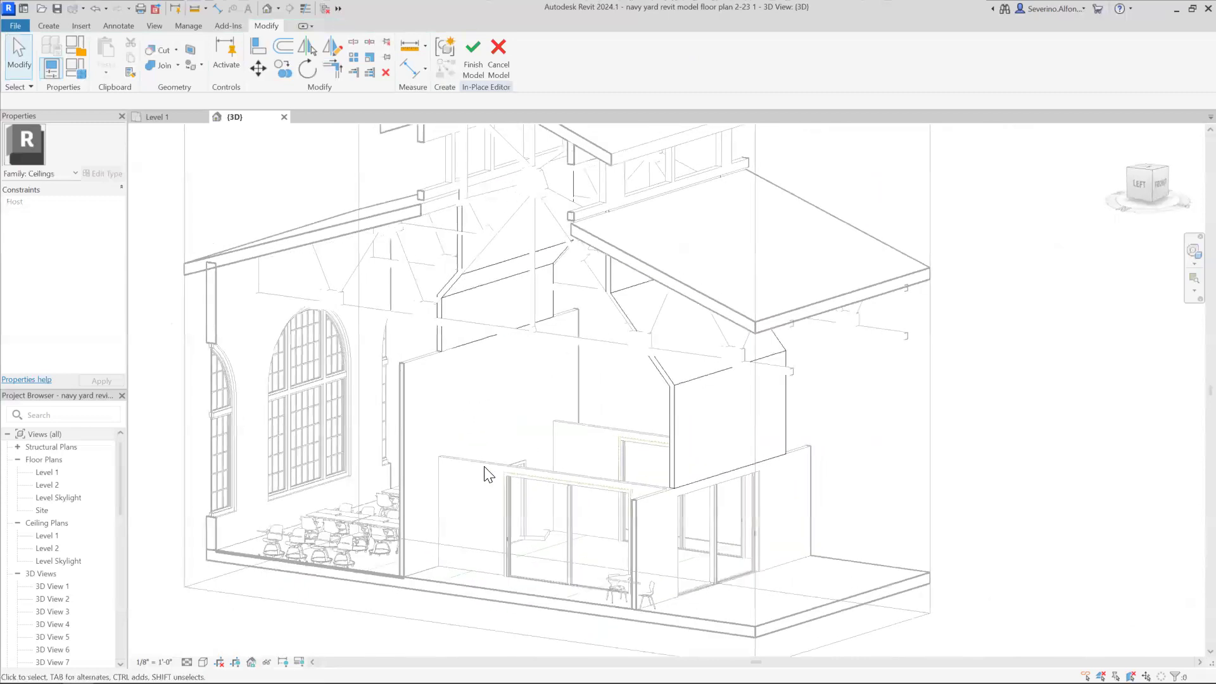
Step: Assign the Gypsum Wall Board material to the extrusion
left_click(462, 249)
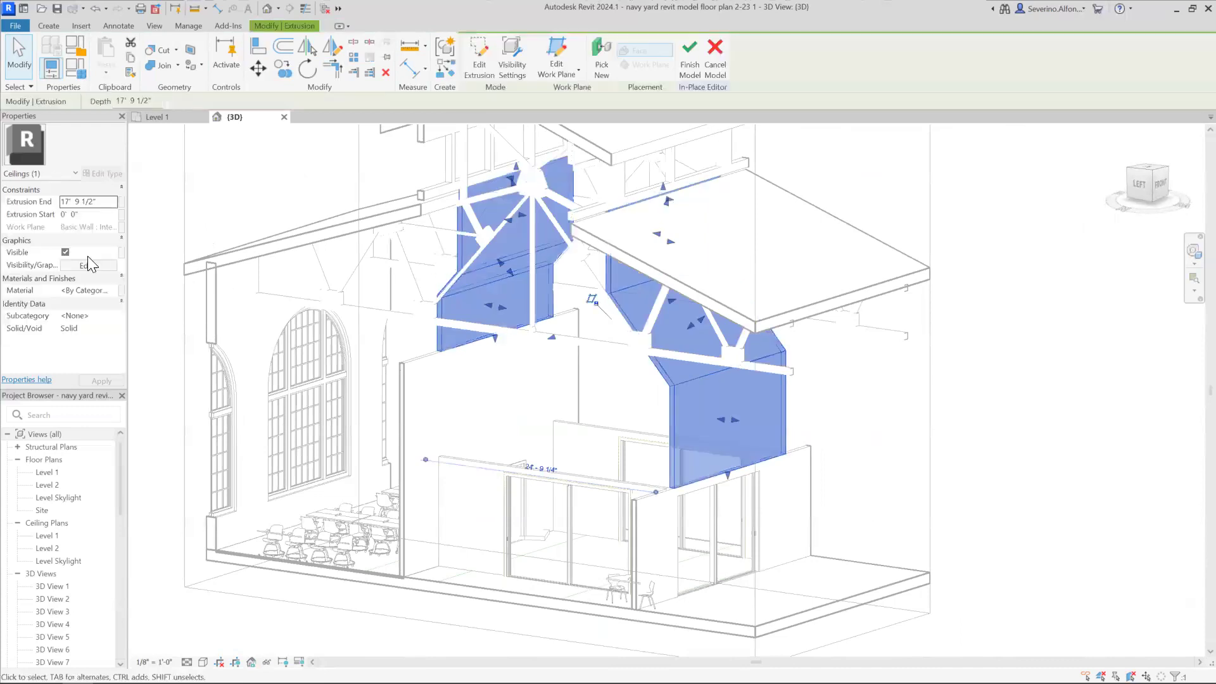
left_click(105, 290)
left_click(112, 290)
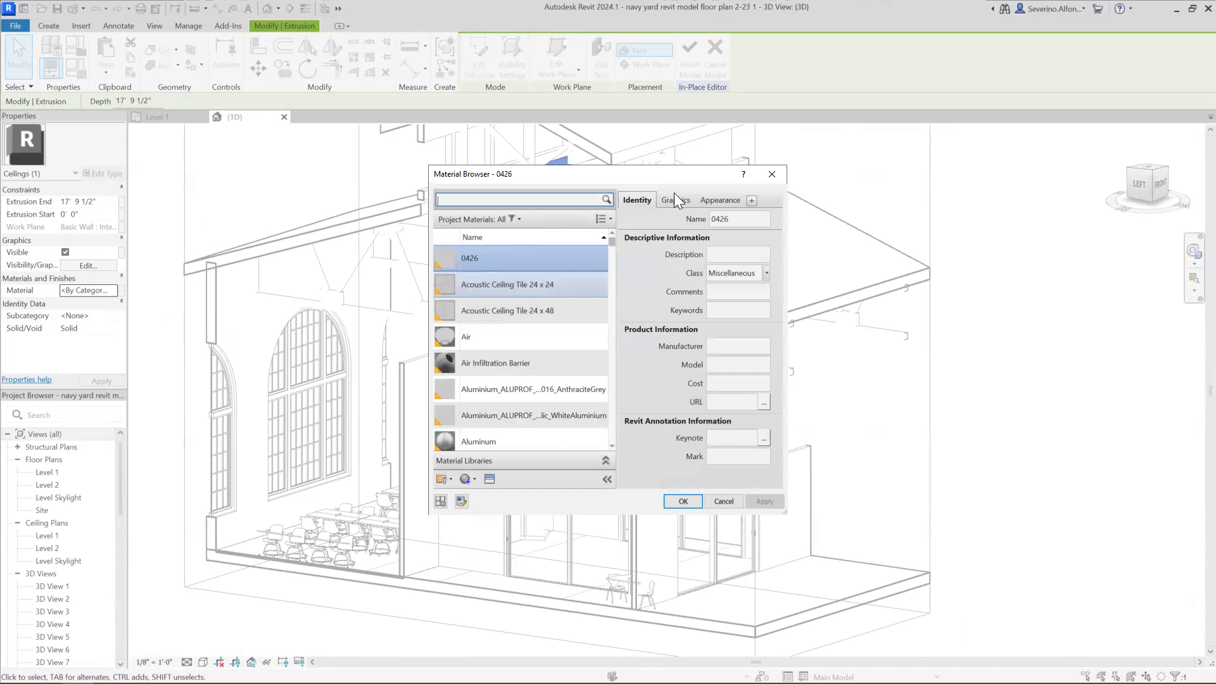
left_click_drag(684, 178, 705, 163)
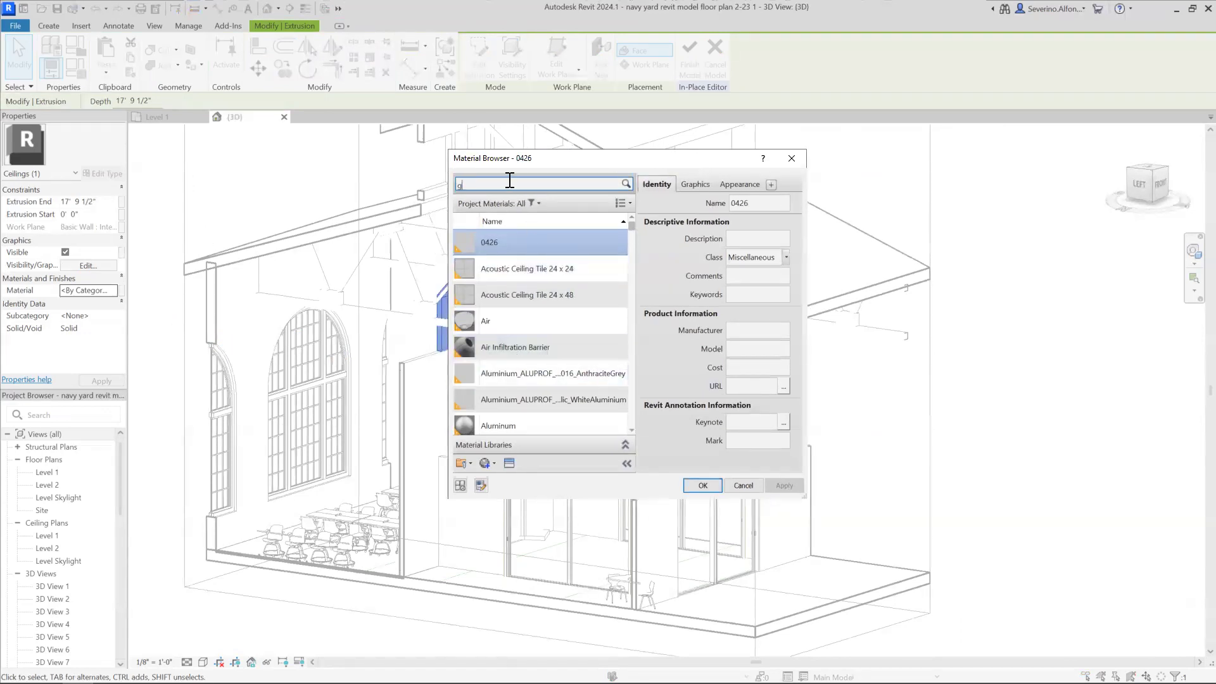
key("Return")
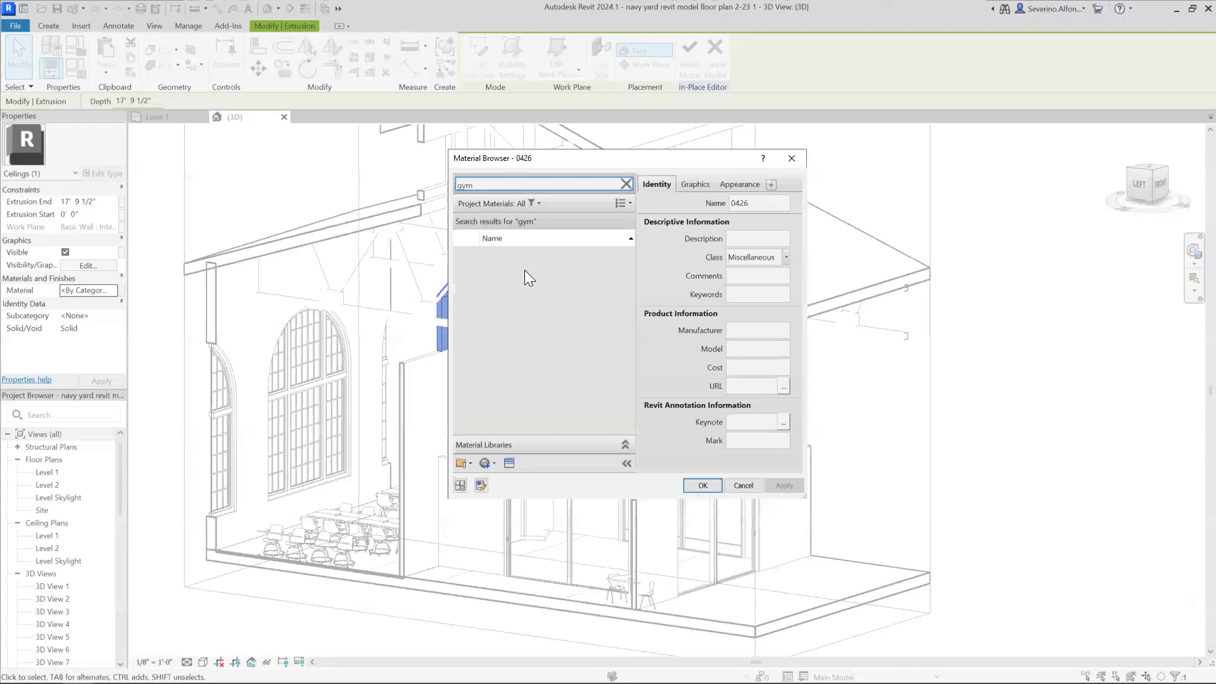
key("BackSpace")
type("p")
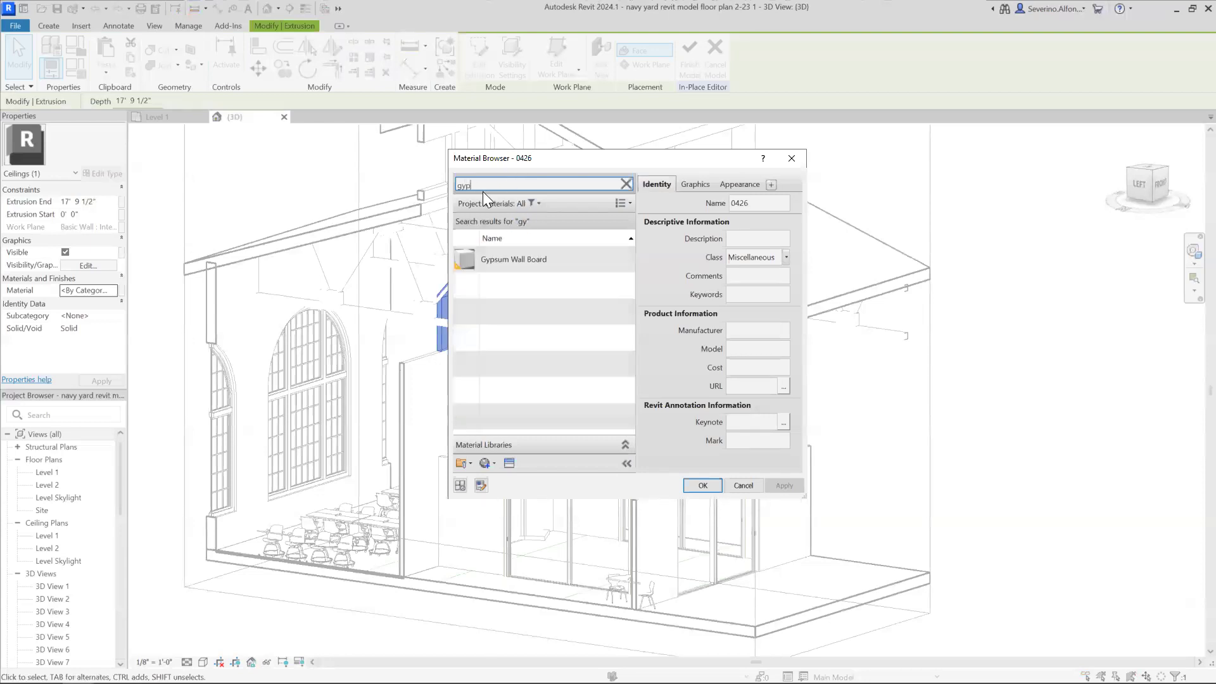
left_click(502, 259)
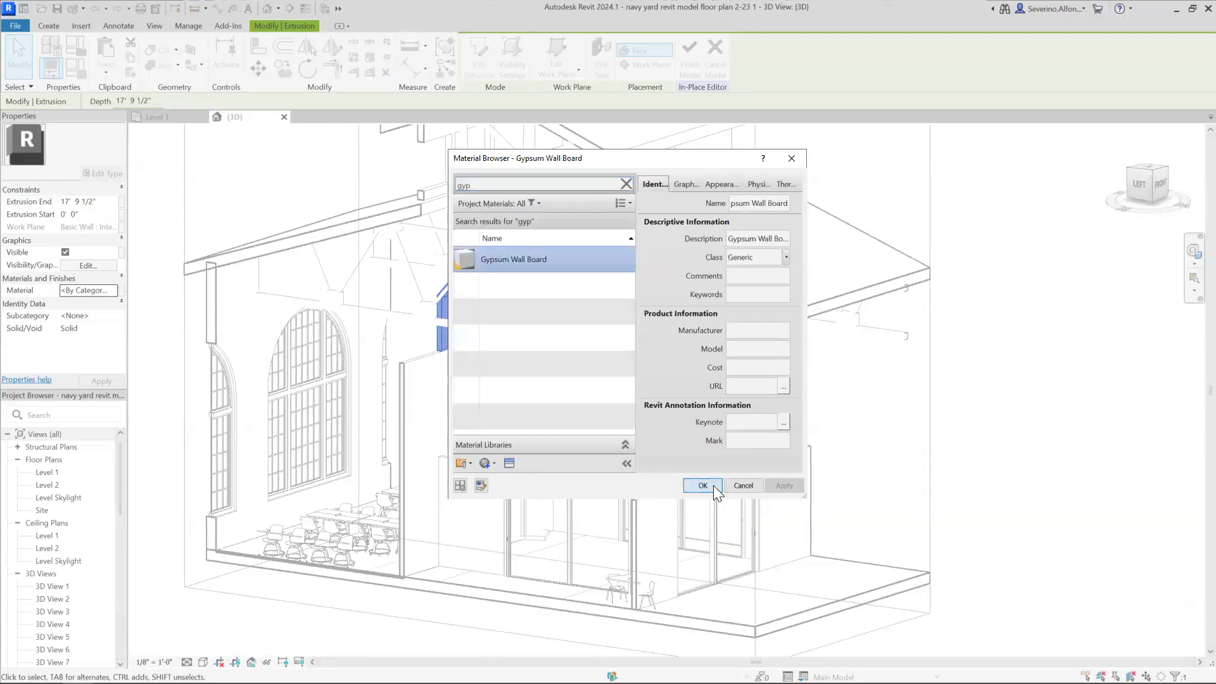
left_click(705, 485)
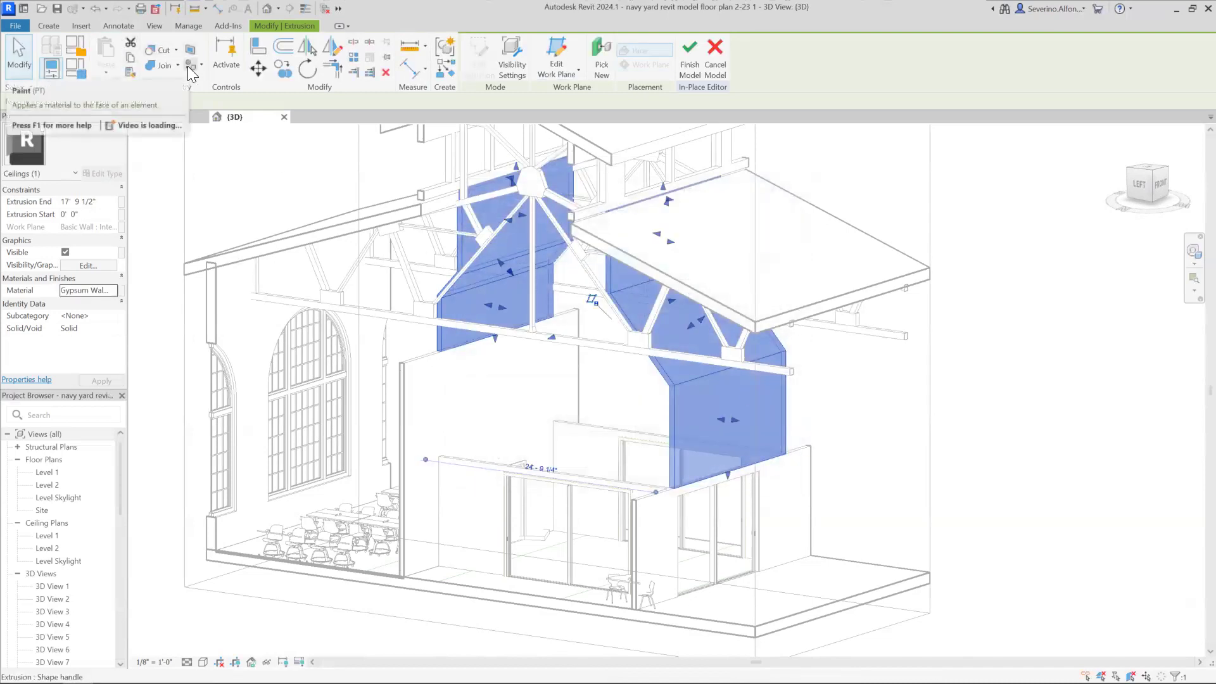
Step: Deselect the extrusion and finish the in-place ceiling model
left_click(1008, 384)
scroll(475, 362, "up", 4)
left_click(473, 57)
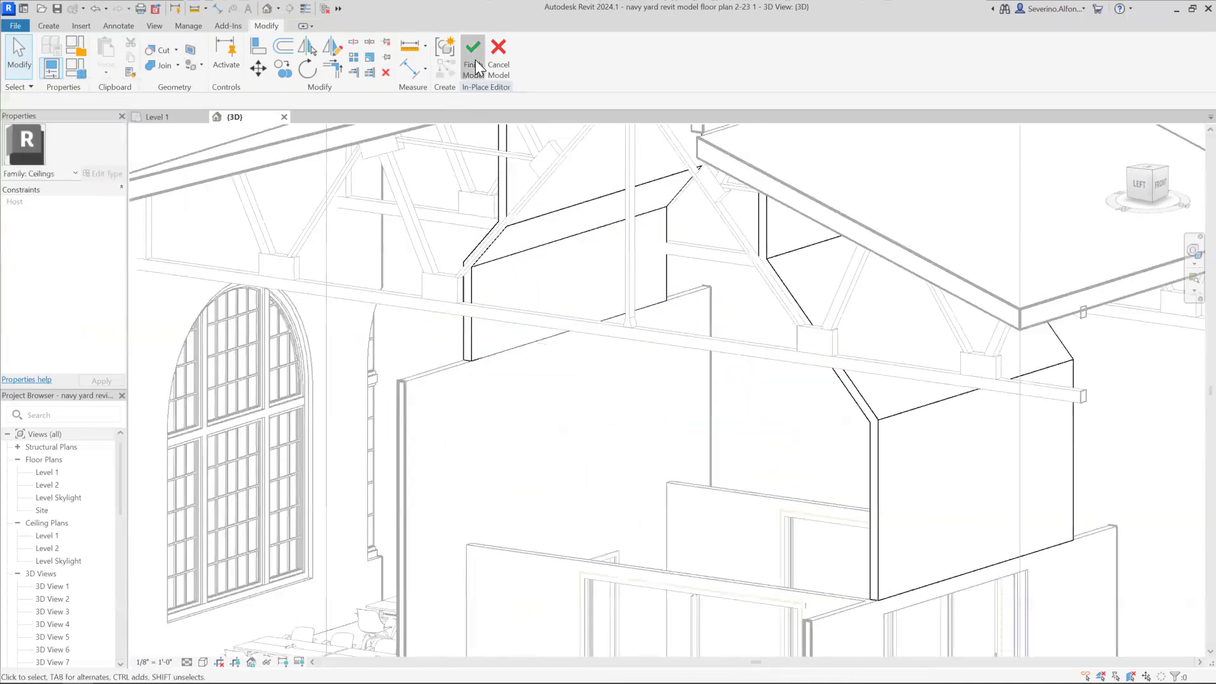
Step: Stretch the top of the cross partition wall between the extruded sides up past the upper roof, to about 47' 3" high
scroll(506, 358, "down", 2)
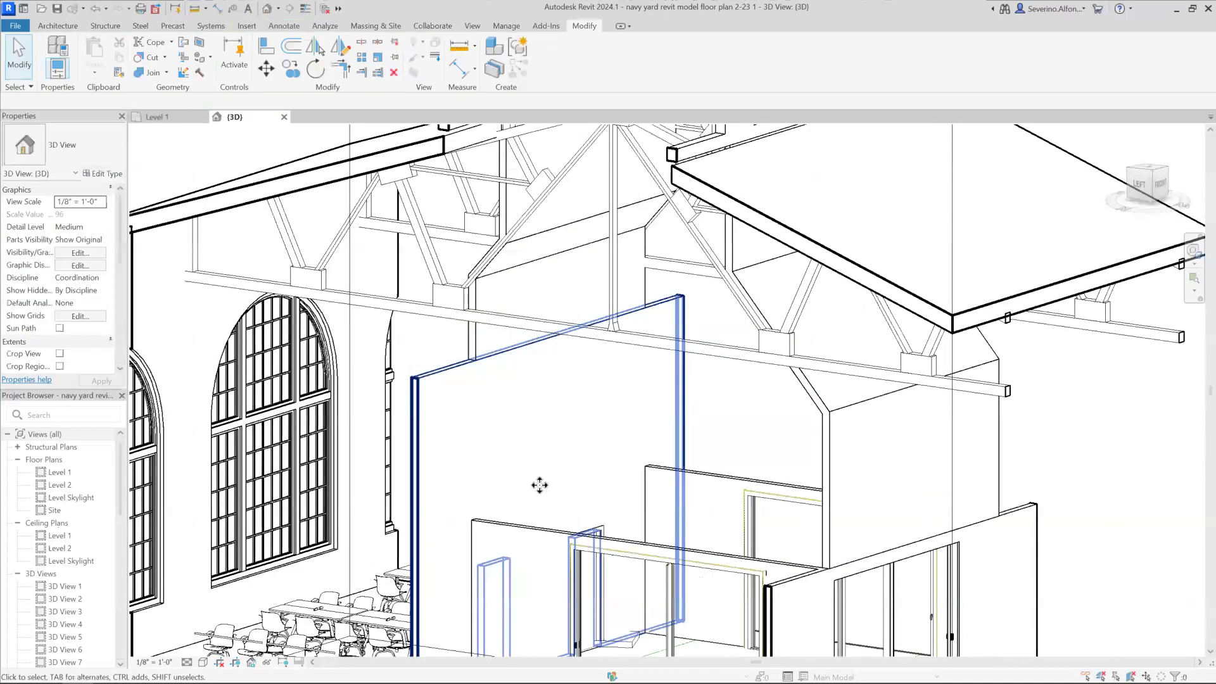
scroll(540, 485, "down", 3)
left_click(594, 485)
left_click_drag(597, 487, 606, 218)
key("Escape")
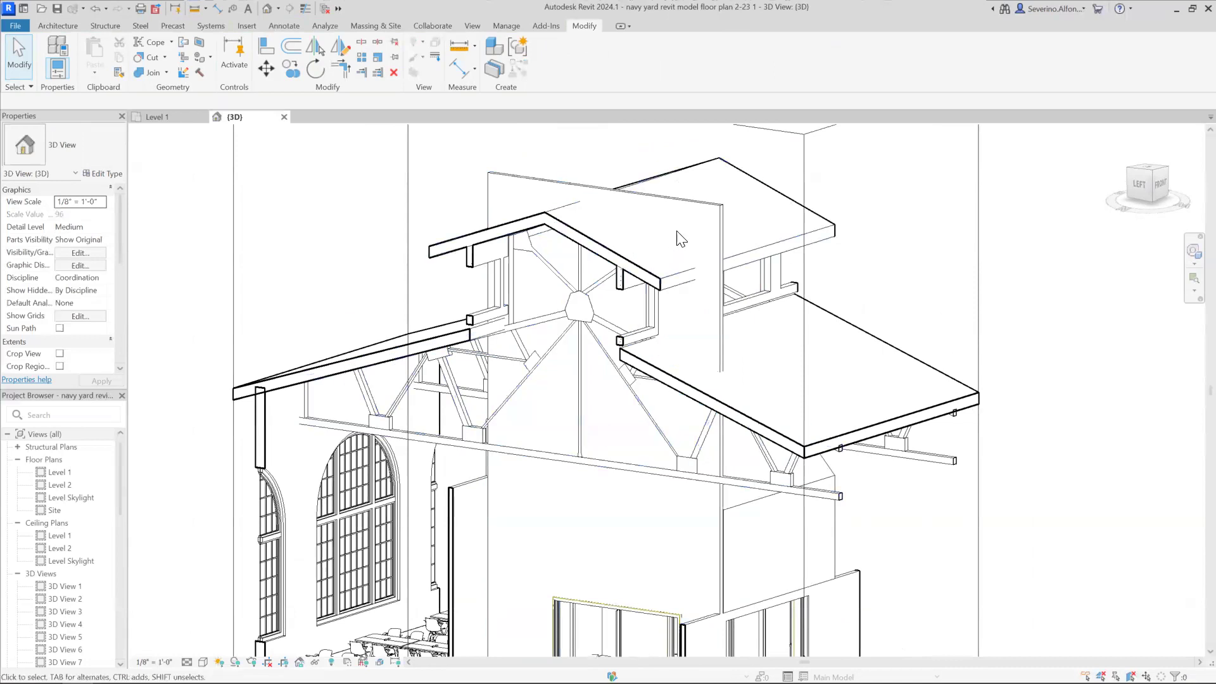
Step: Edit the tall partition wall's profile and pick both undersides of the upper skylight roof as sketch lines
left_click(538, 168)
left_click(548, 63)
left_click(596, 72)
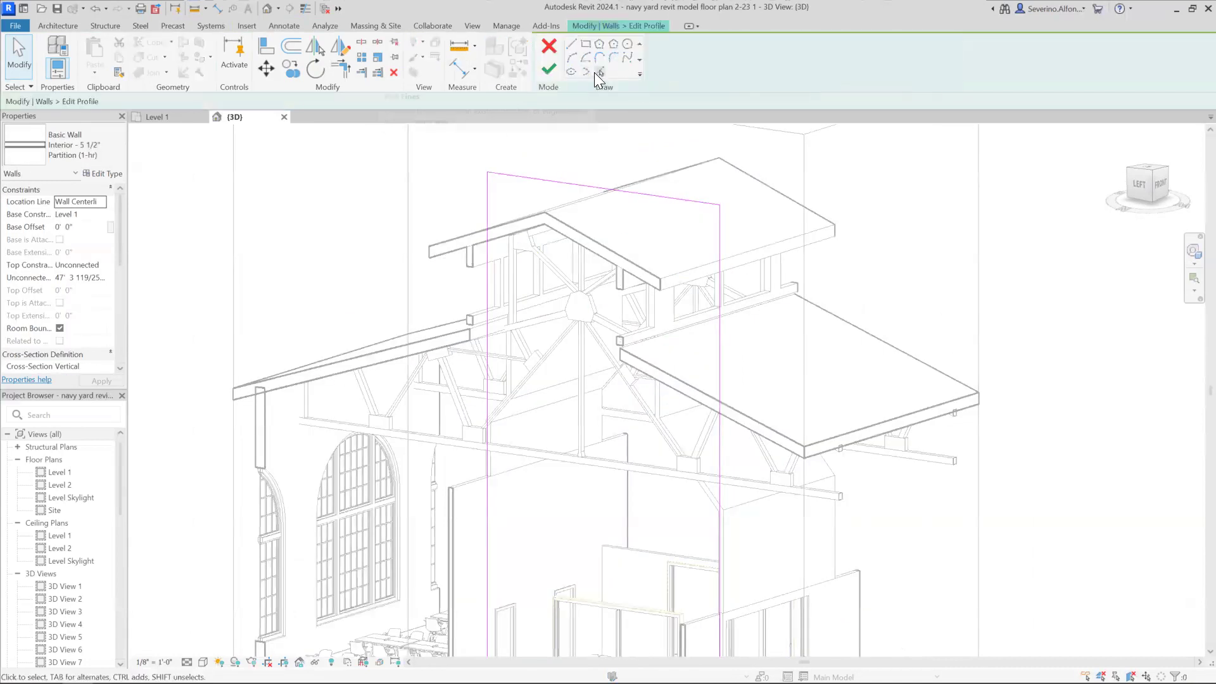
scroll(603, 257, "up", 3)
left_click(523, 234)
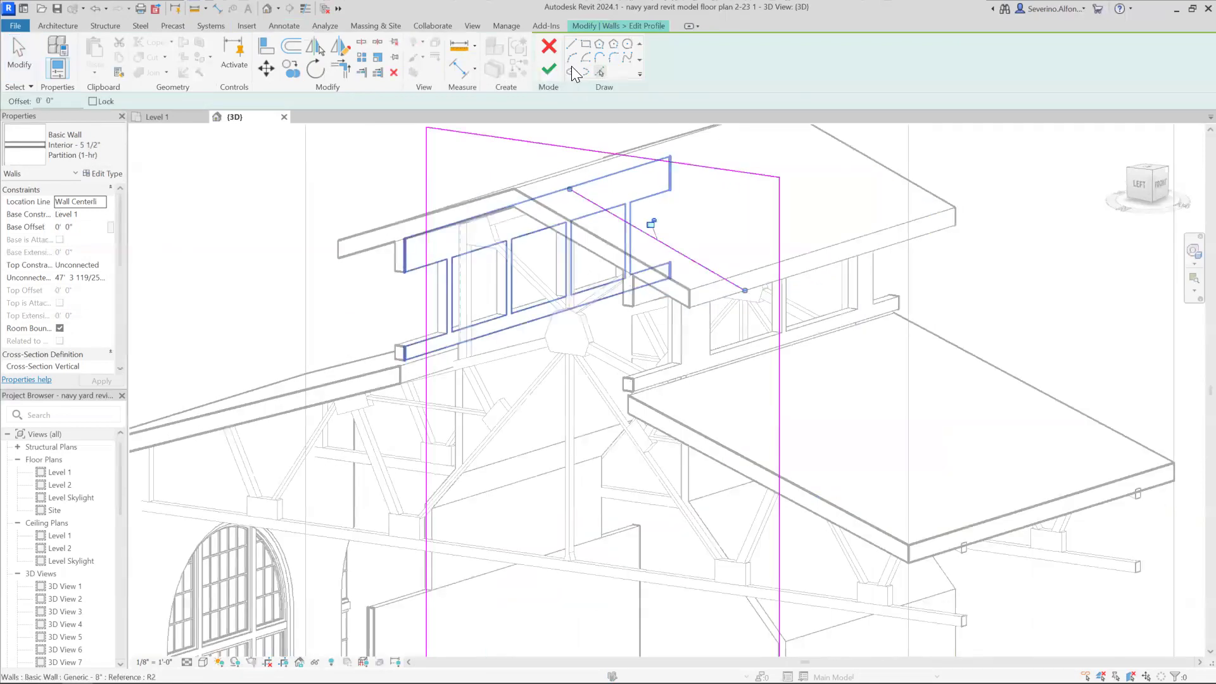
left_click(482, 213)
Step: Pick the inner faces of both skylight walls and the undersides of both lower roofs as profile lines
middle_click_drag(428, 397, 553, 393, "shift")
left_click(1149, 191)
scroll(437, 263, "up", 4)
middle_click_drag(437, 262, 594, 324)
scroll(595, 326, "down", 2)
mouse_move(684, 250)
middle_mouse_down()
mouse_move(655, 345)
mouse_move(624, 255)
middle_mouse_up()
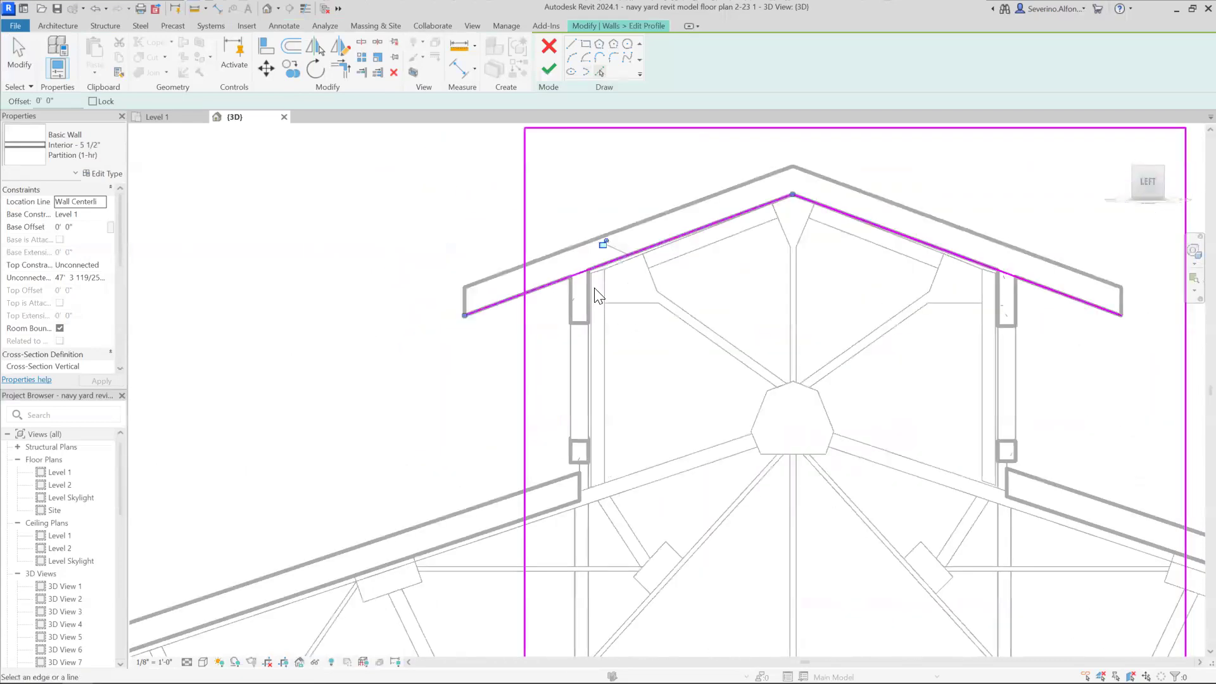
left_click(589, 286)
left_click(999, 301)
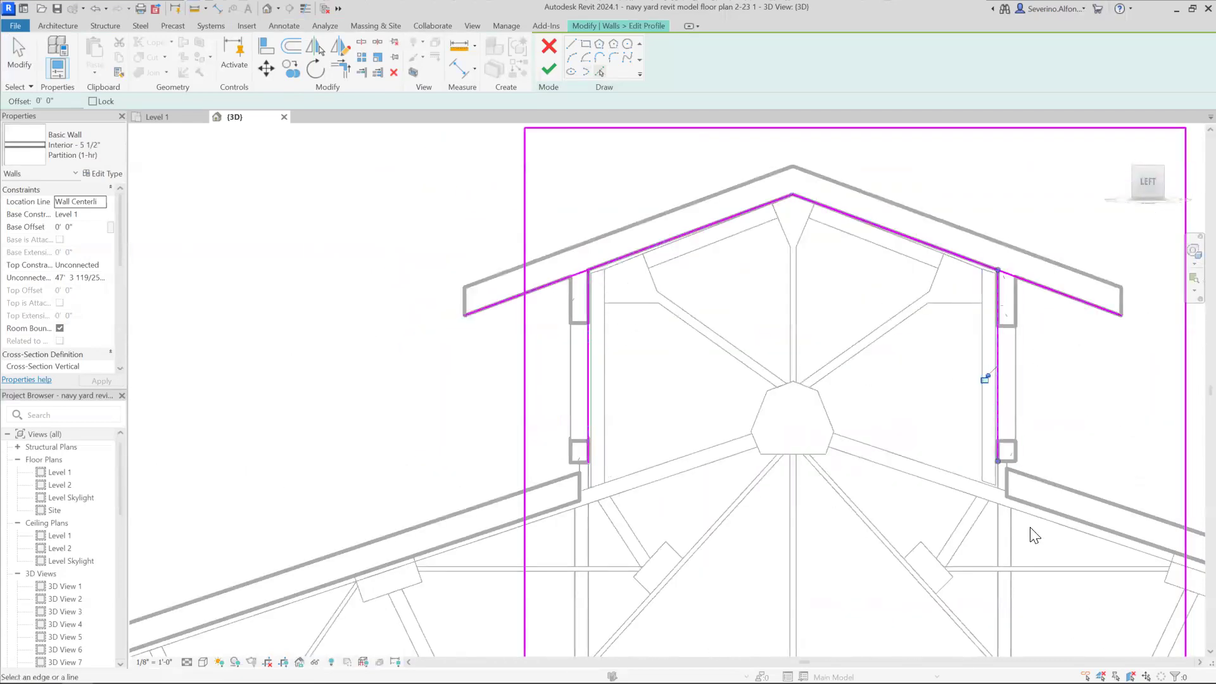
middle_click_drag(1032, 532, 886, 389)
left_click(887, 390)
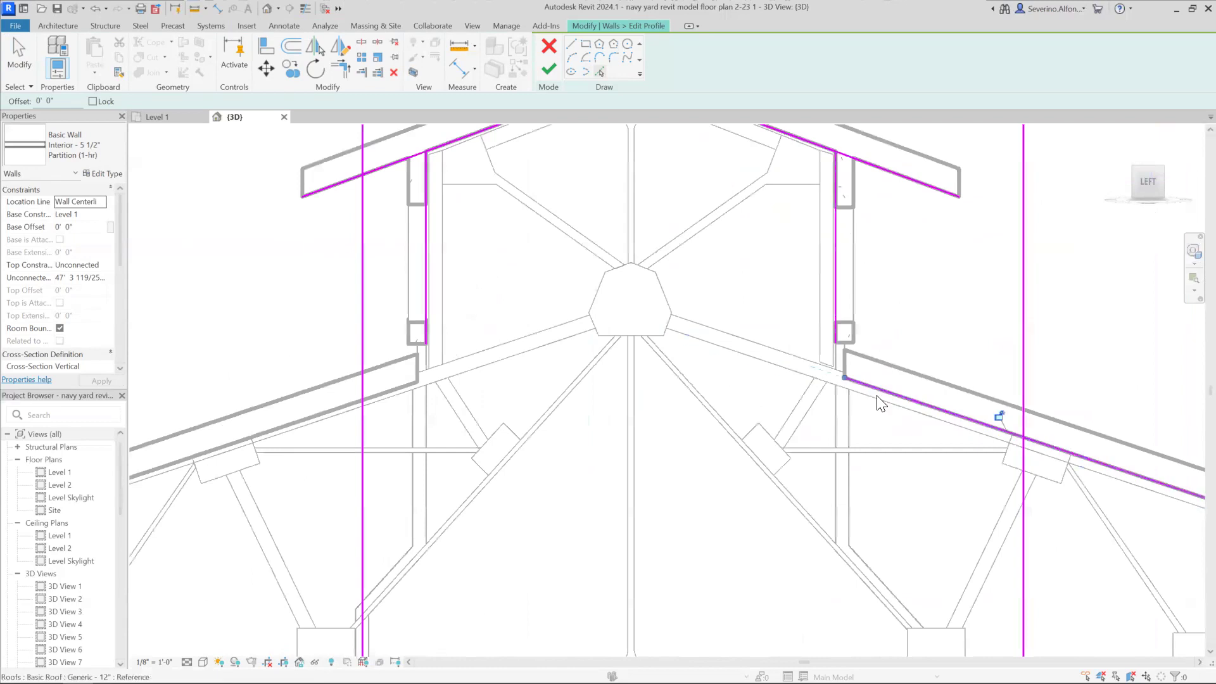
left_click(383, 390)
Step: Trim the right lower roof underside line to a corner with the wall profile's right vertical edge
scroll(461, 440, "down", 2)
middle_click_drag(461, 439, 460, 300)
key("t")
key("r")
left_click(719, 274)
left_click(773, 320)
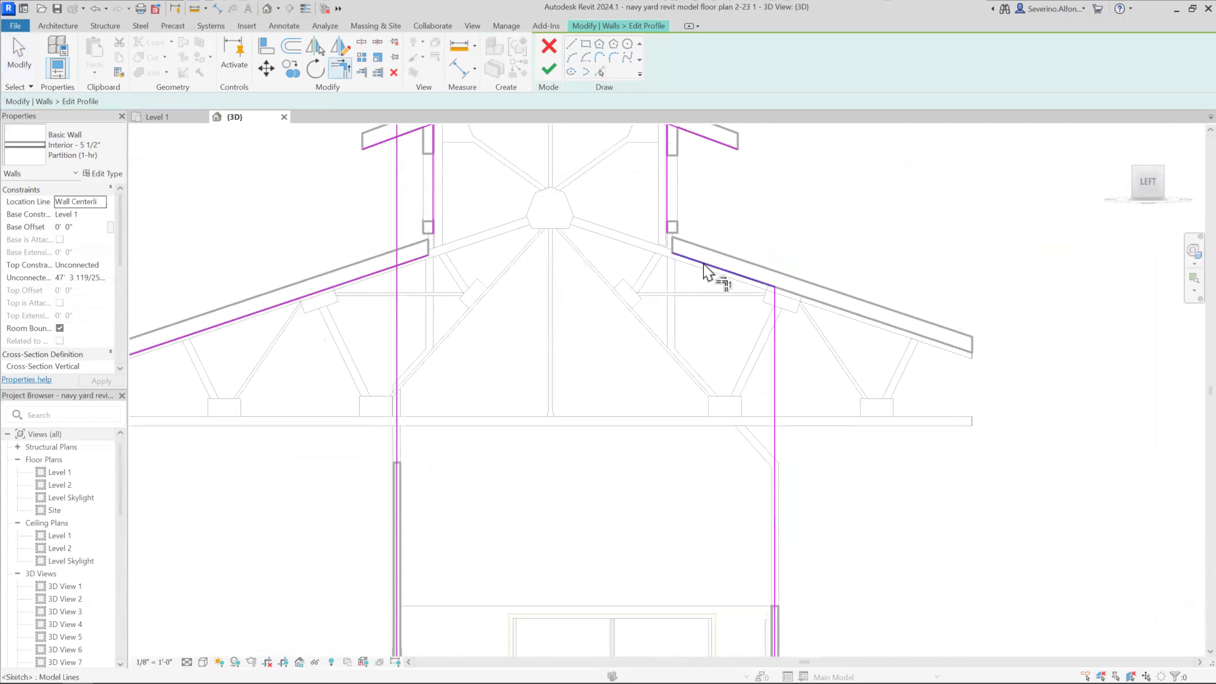
Step: Trim the remaining skylight, lower roof and left edge lines to corners so the wall profile follows the roof outline
middle_click_drag(452, 209, 462, 323)
left_click(443, 336)
left_click(421, 376)
left_click(415, 380)
left_click(407, 390)
left_click(442, 299)
left_click(451, 243)
left_click(678, 257)
Step: Delete the original top line above the roof and finish the wall profile
key("Escape")
key("Escape")
left_click(675, 158)
key("Delete")
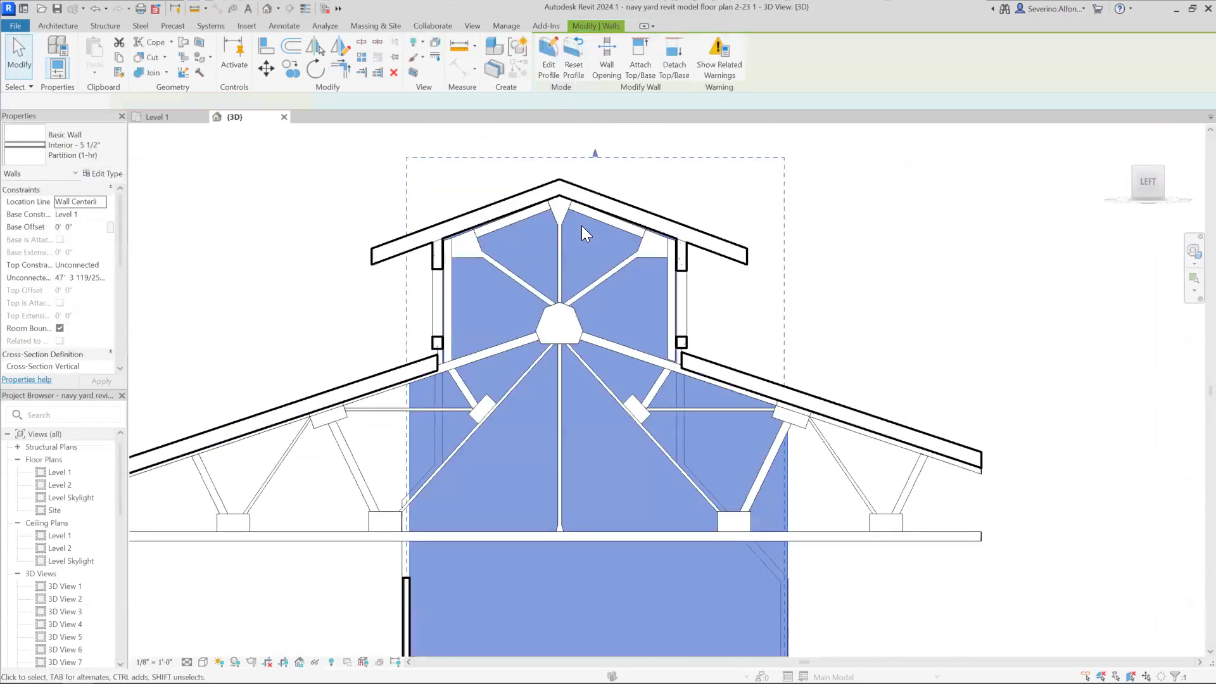
Step: Reopen the tall wall's profile and pick the sloped edges of both side extrusions as sketch lines
middle_click_drag(700, 380, 615, 580, "shift")
left_click(615, 579)
scroll(687, 392, "down", 2)
middle_click_drag(684, 373, 658, 337, "shift")
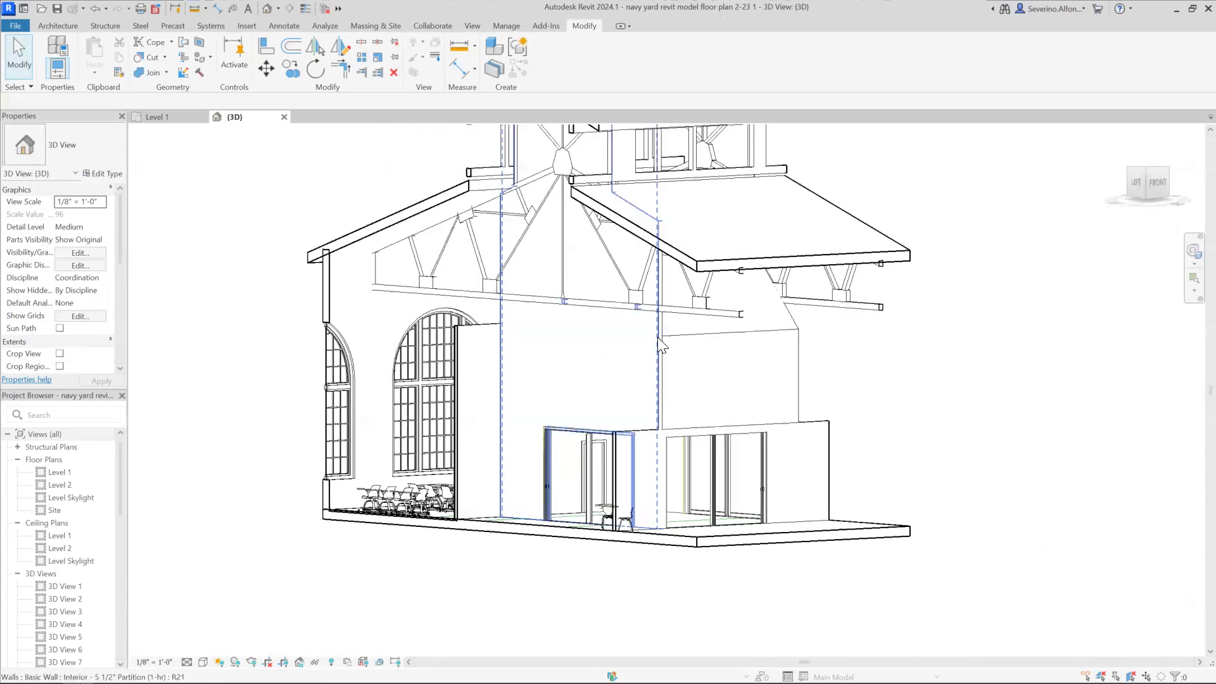
left_click(662, 332)
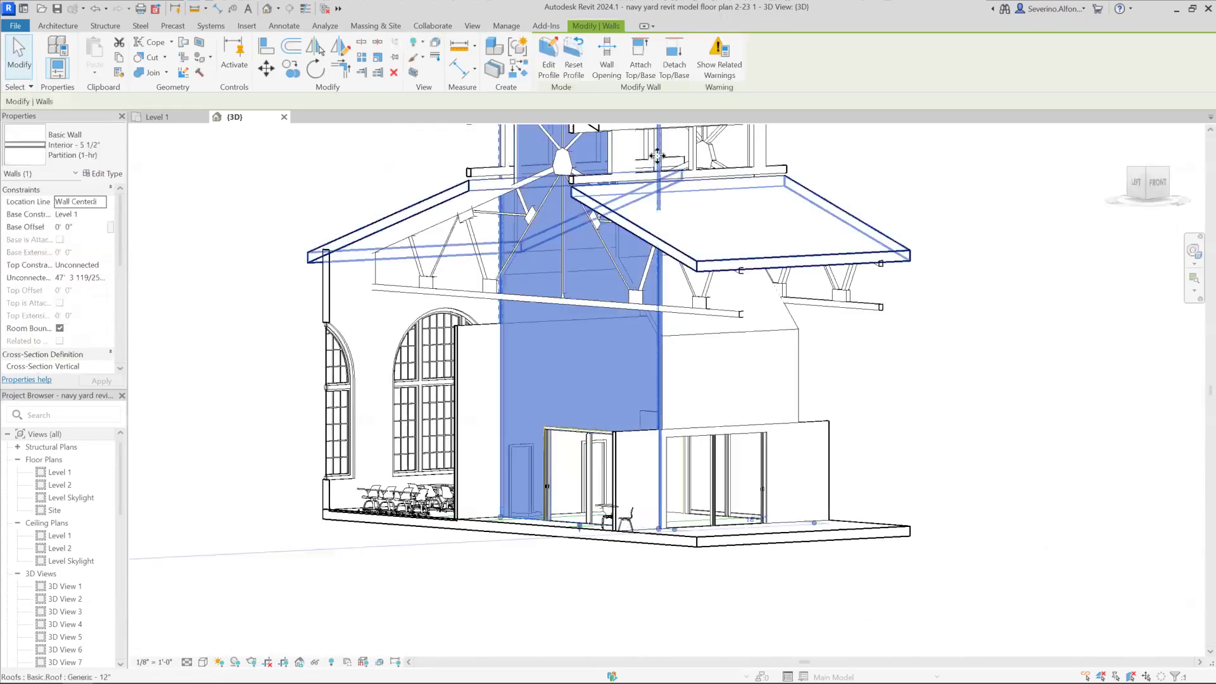
left_click(547, 65)
scroll(619, 321, "up", 6)
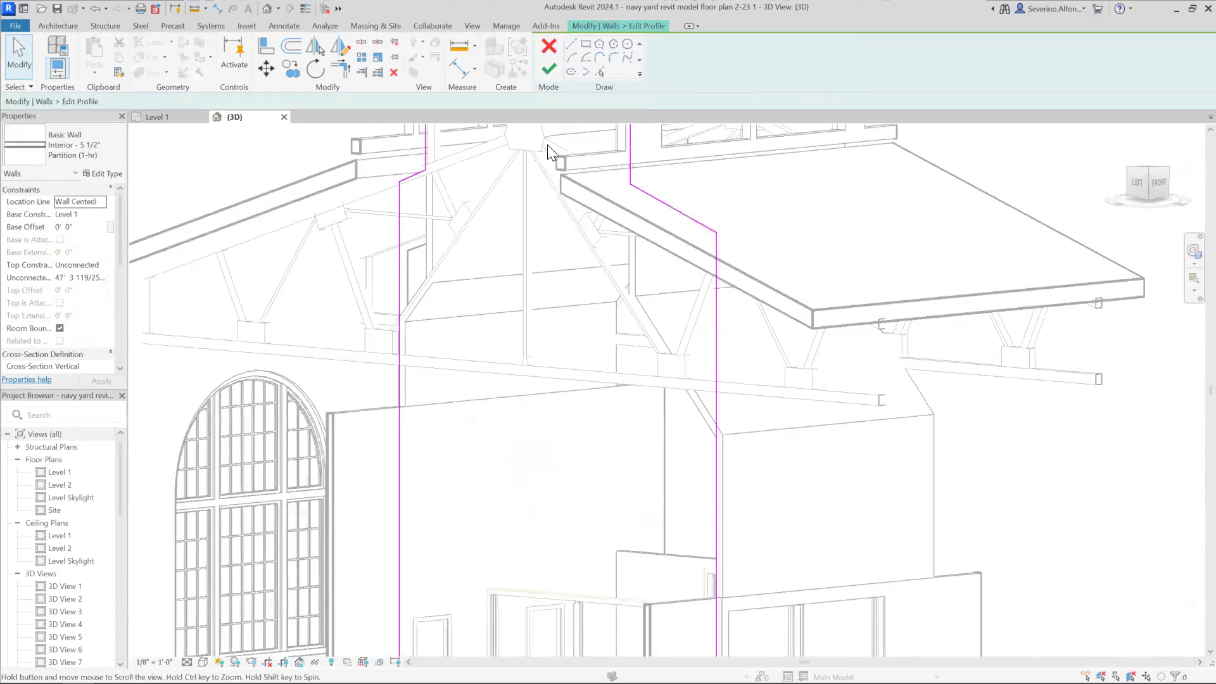
middle_click_drag(548, 145, 547, 159)
mouse_move(652, 396)
middle_mouse_down("shift")
mouse_move(755, 387)
mouse_move(729, 335)
mouse_move(614, 315)
mouse_move(541, 407)
mouse_move(370, 364)
mouse_move(258, 375)
mouse_move(363, 360)
middle_mouse_up("shift")
scroll(697, 354, "up", 3)
left_click(624, 311)
left_click(356, 352)
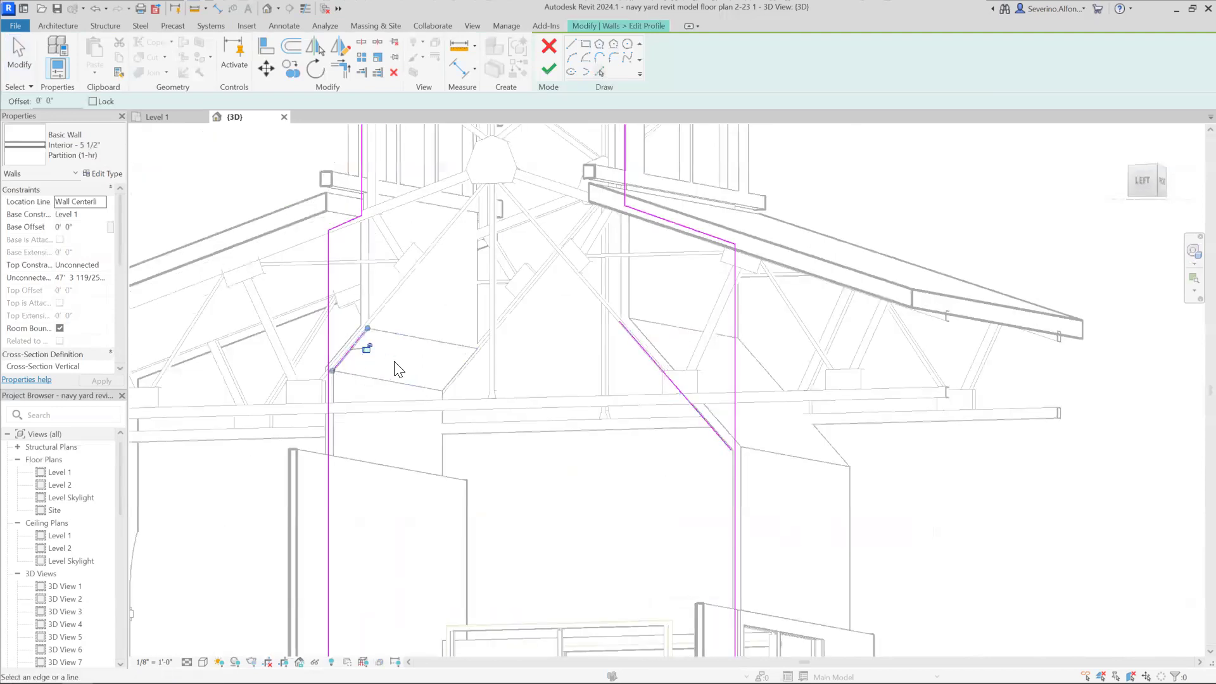
Step: Trim the left sloped line to corners with the skylight and outer wall lines, and remove the leftover left roof line
scroll(380, 296, "down", 1)
key("t")
key("r")
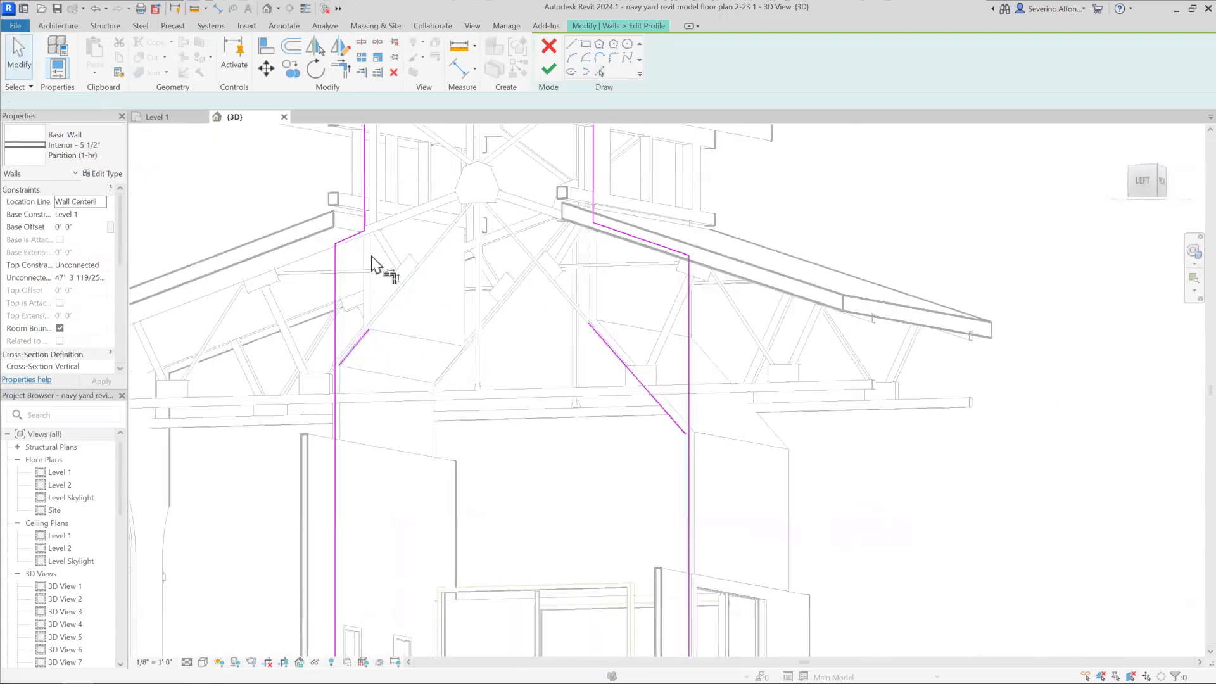
left_click(356, 350)
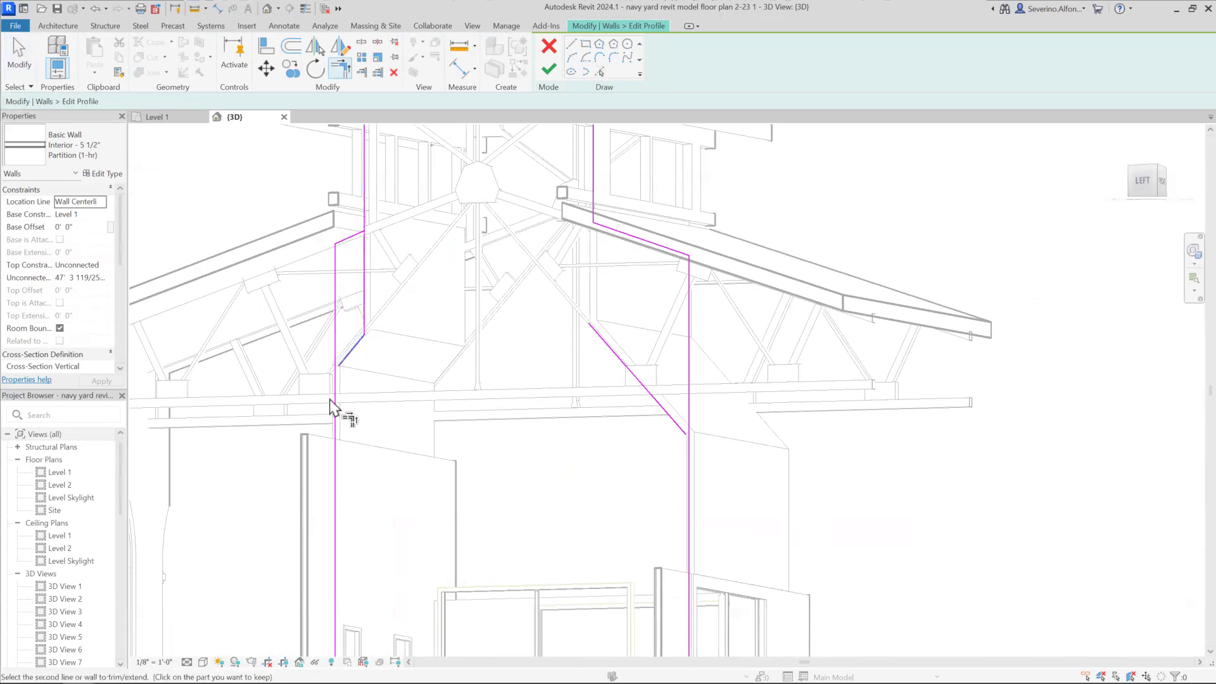
left_click(336, 404)
key("Escape")
left_click(355, 235)
key("Escape")
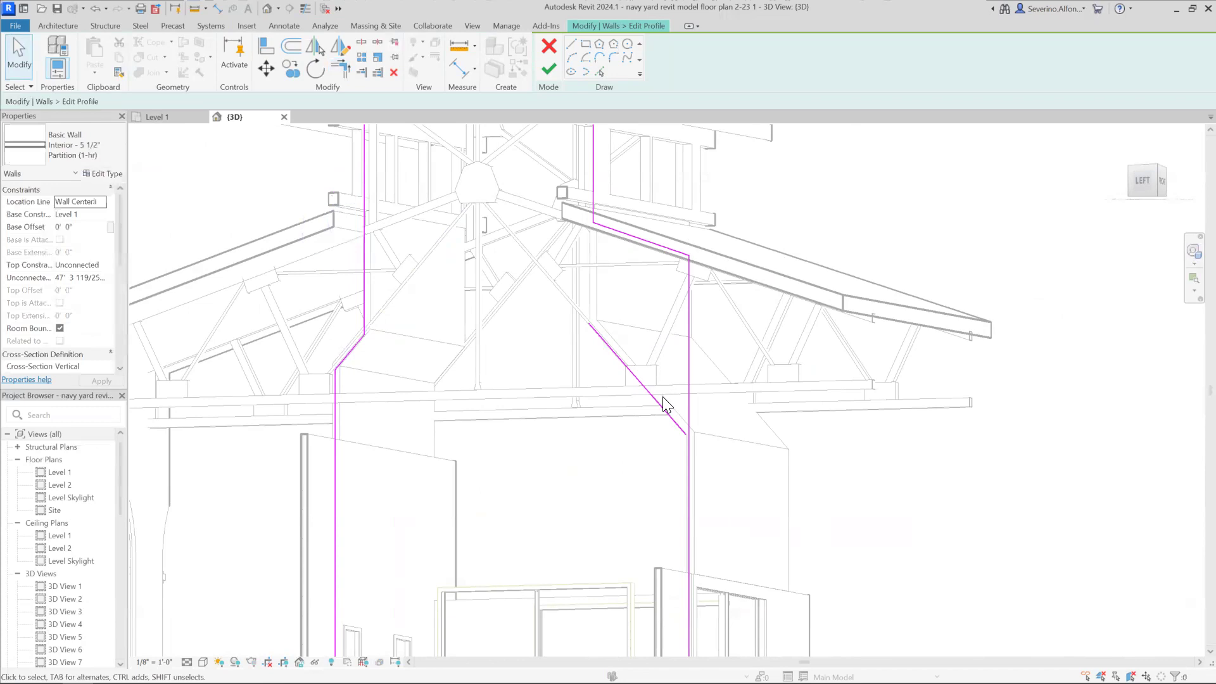
Step: Trim the right sloped line to corners with the outer wall line and the skylight line
key("t")
key("r")
left_click(682, 431)
left_click(690, 469)
left_click(623, 371)
key("Escape")
Step: Delete the leftover right lower roof line and finish the wall profile
left_click(619, 233)
scroll(620, 233, "down", 2)
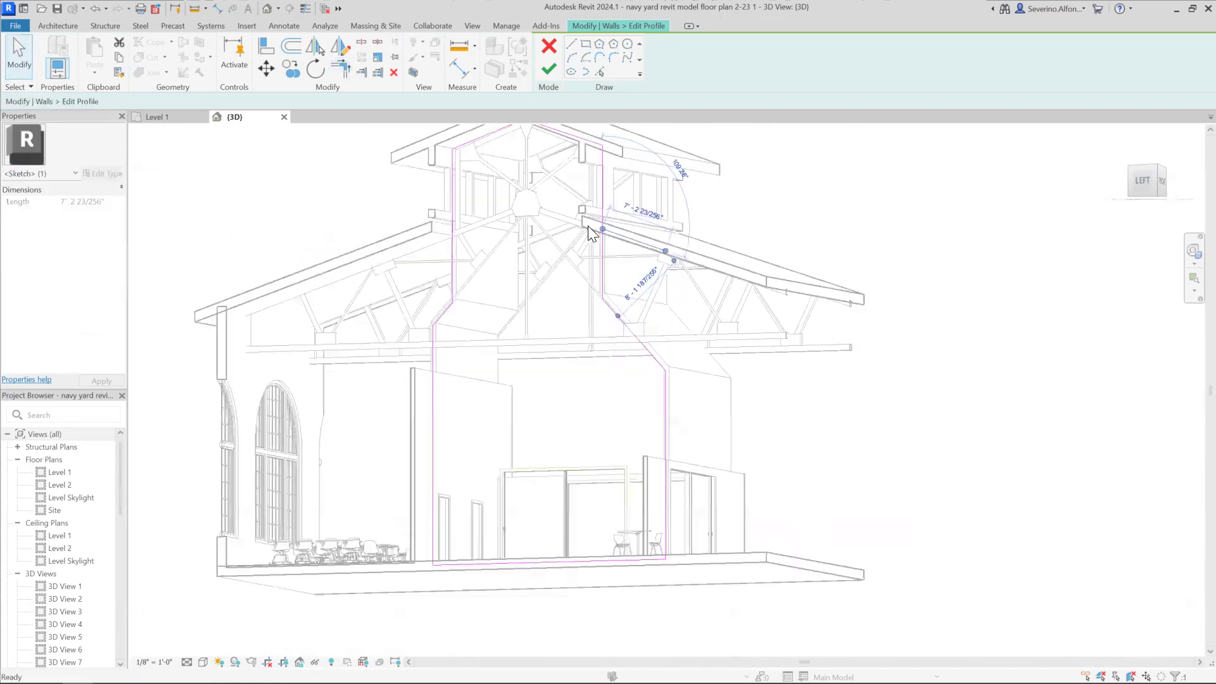
key("Delete")
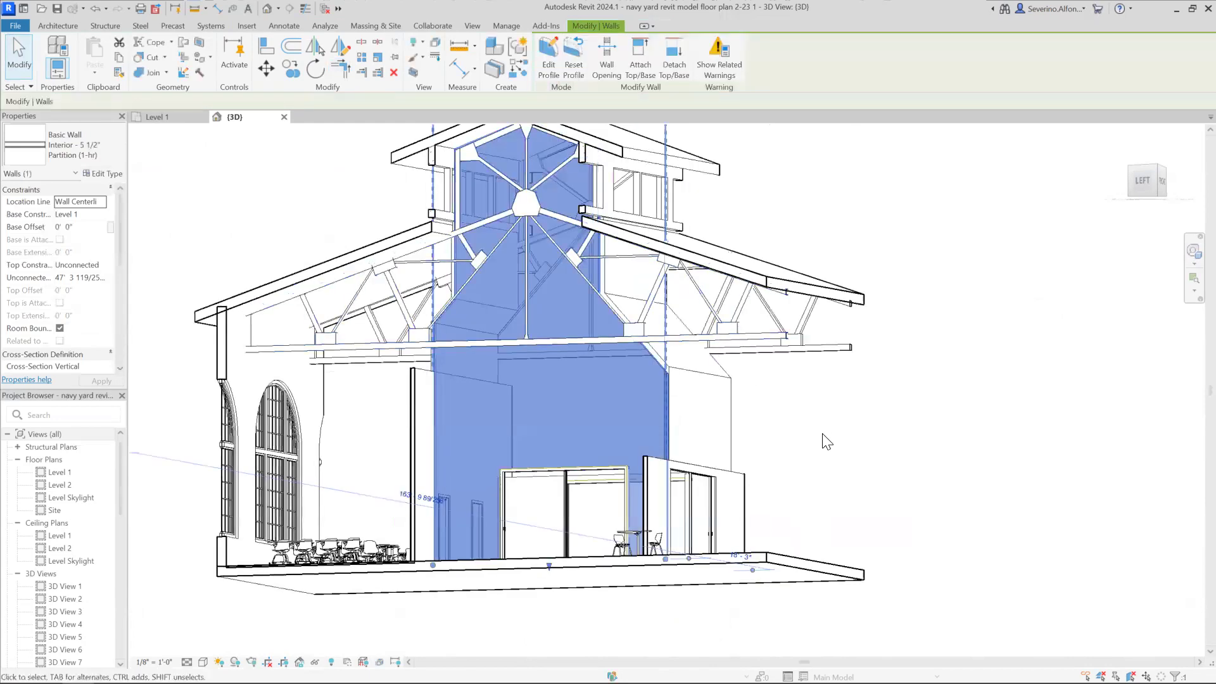
Step: Try stretching the low sliding-door partition's top up past the truss's bottom chord, and undo the change
left_click(821, 434)
scroll(591, 356, "up", 3)
middle_click_drag(590, 356, 697, 443, "shift")
scroll(738, 474, "down", 4)
left_click(803, 396)
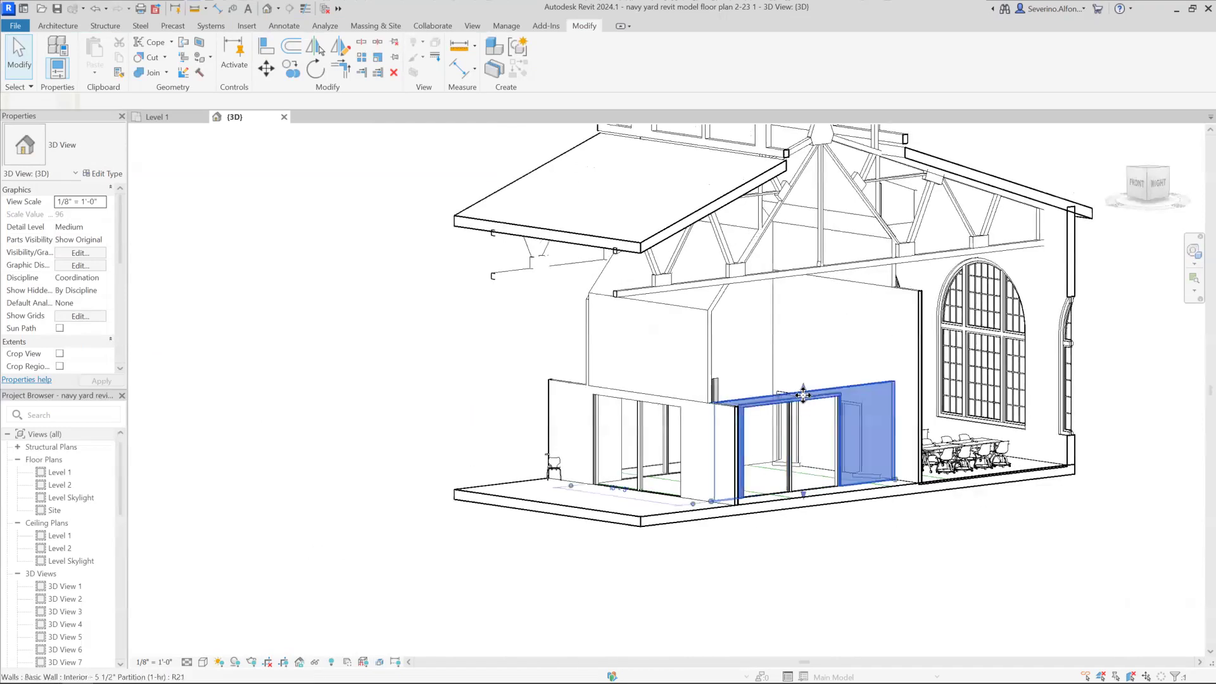
left_click_drag(803, 388, 803, 217)
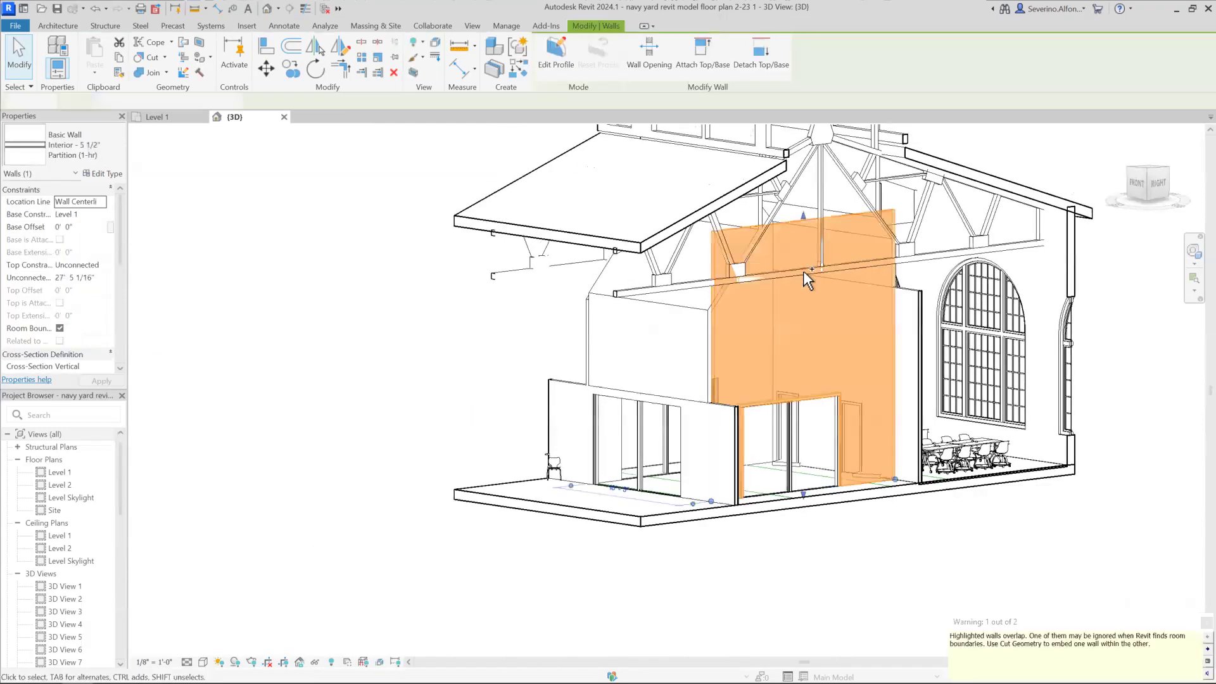
key("ctrl+z")
left_click(912, 567)
Step: Copy the low sliding-door partition, paste it aligned to the same place, and raise the copy's top to about 24'
left_click(868, 384)
middle_click_drag(614, 346, 526, 343)
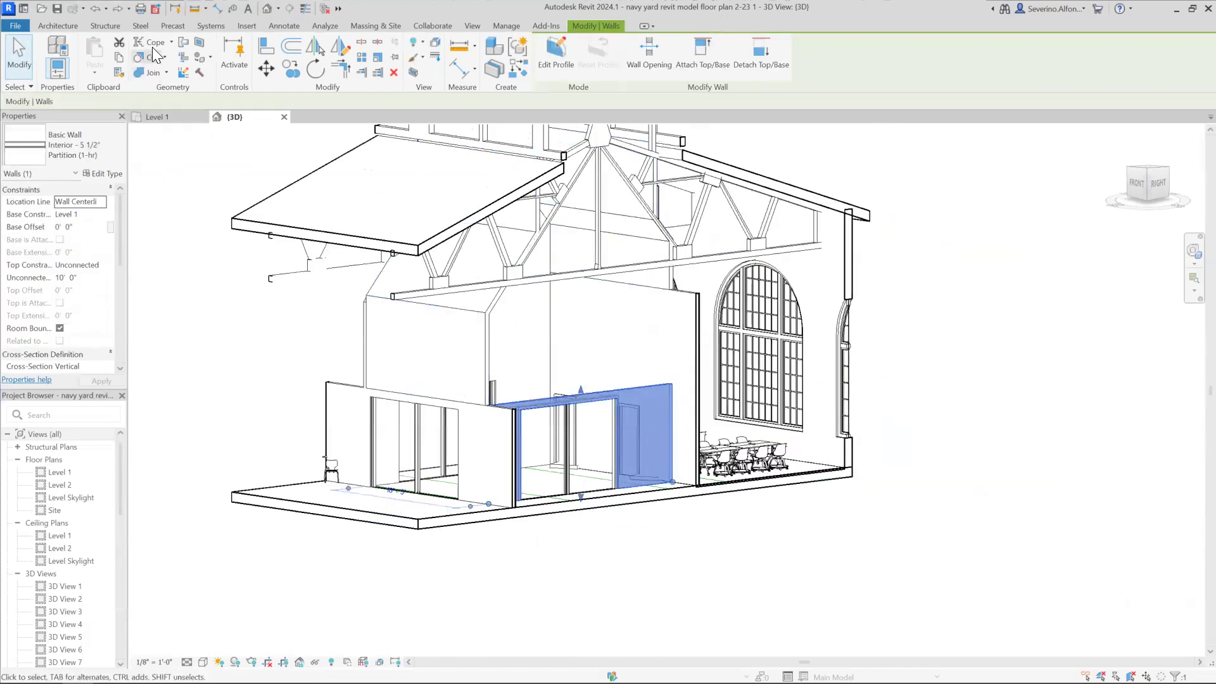
left_click(119, 58)
left_click(95, 71)
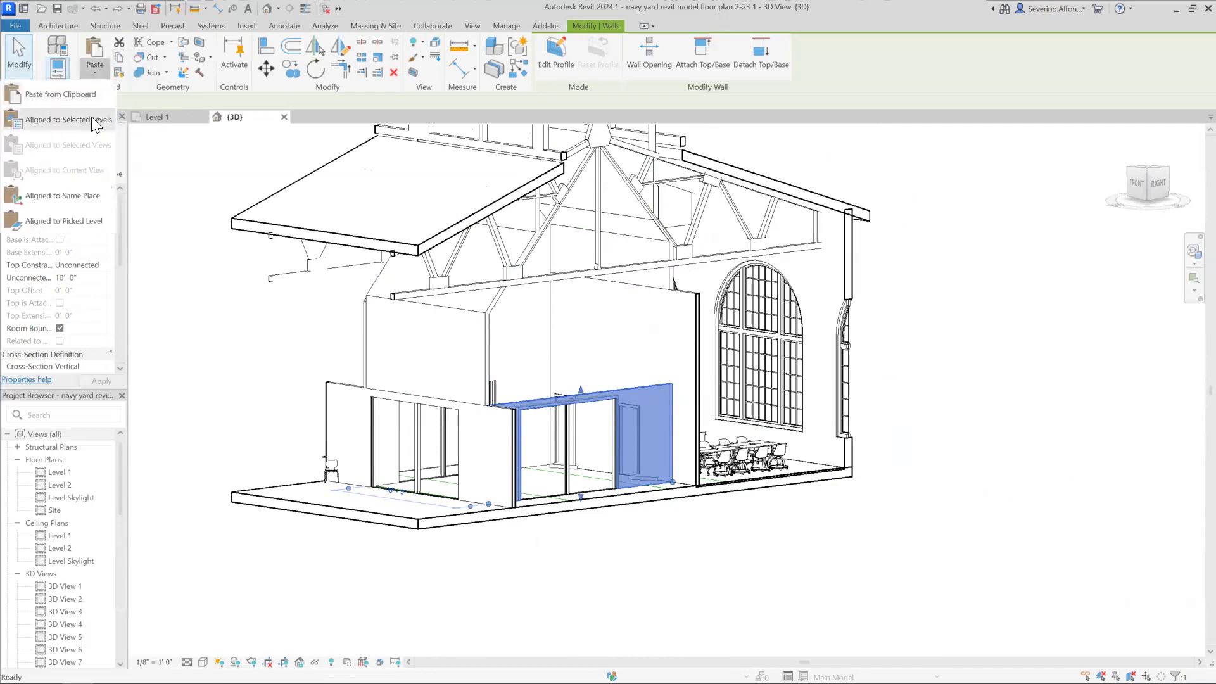
left_click(66, 206)
scroll(581, 400, "up", 2)
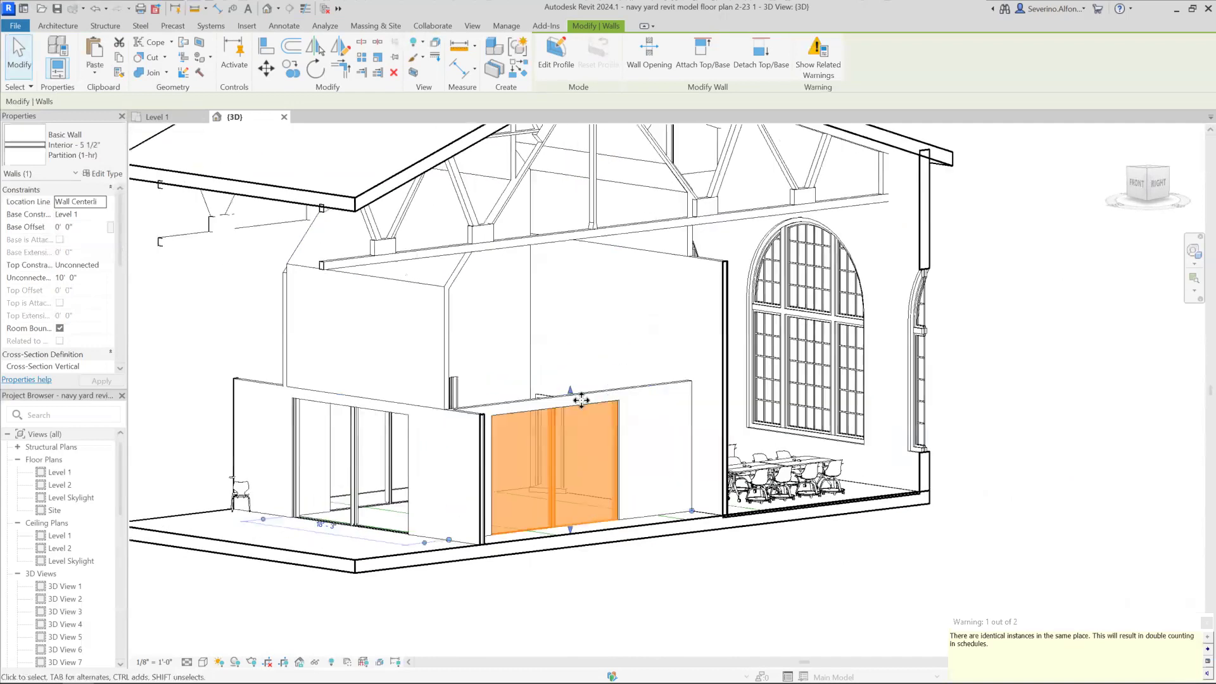
left_click_drag(581, 400, 572, 207)
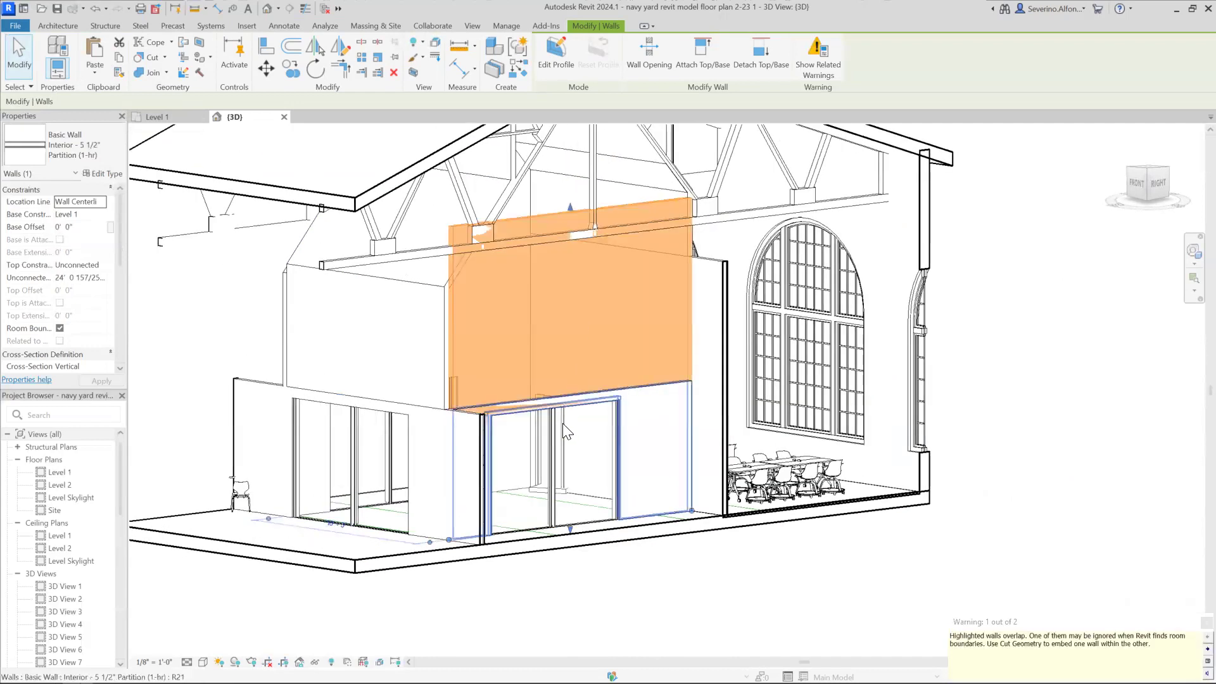
Step: Try to stretch the copied wall's base up to the top of the original partition
left_click_drag(570, 527, 575, 395)
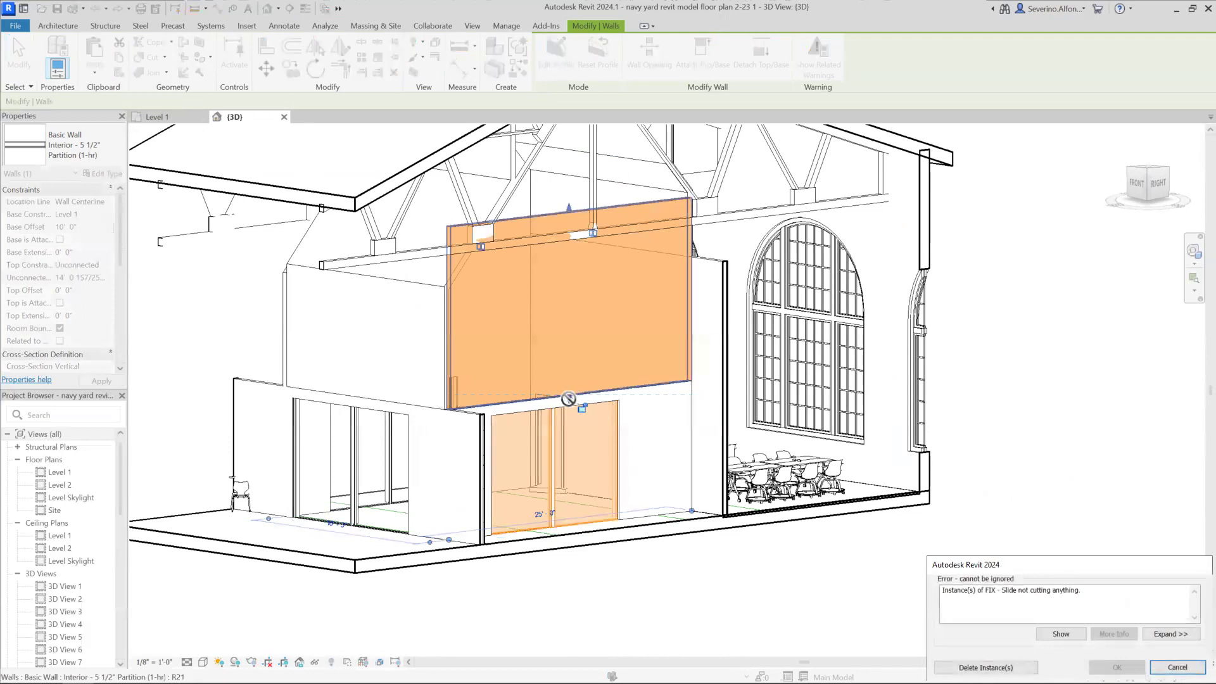
key("Escape")
key("Escape")
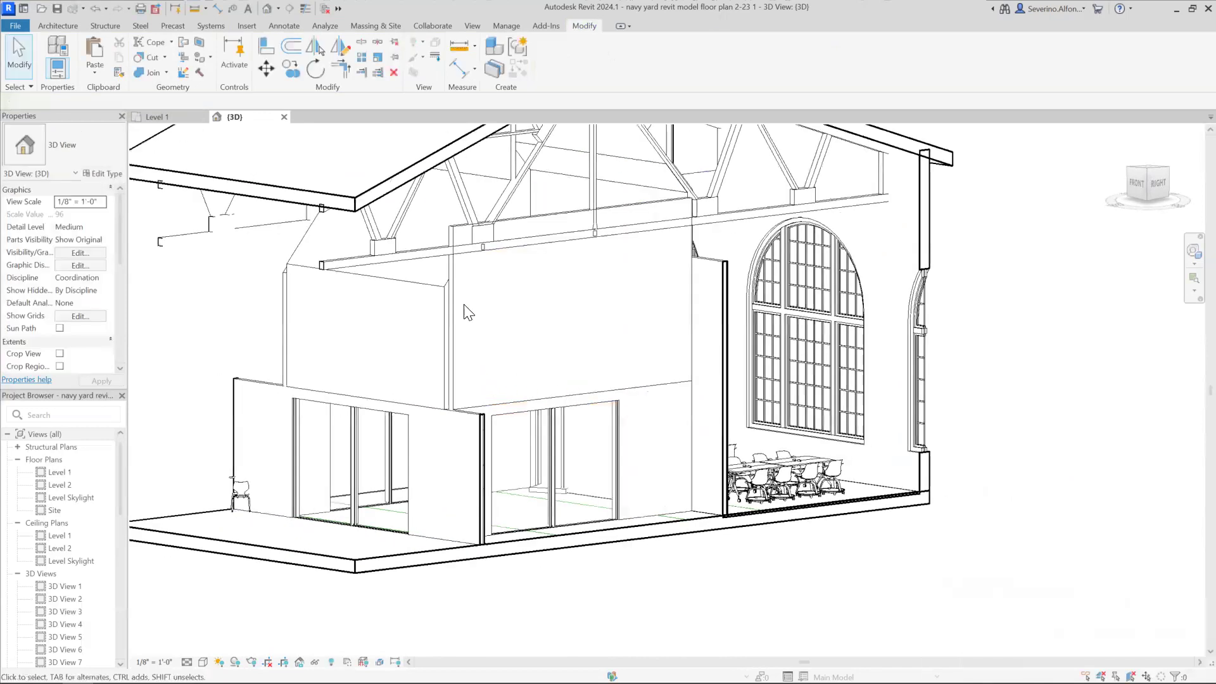
left_click(454, 266)
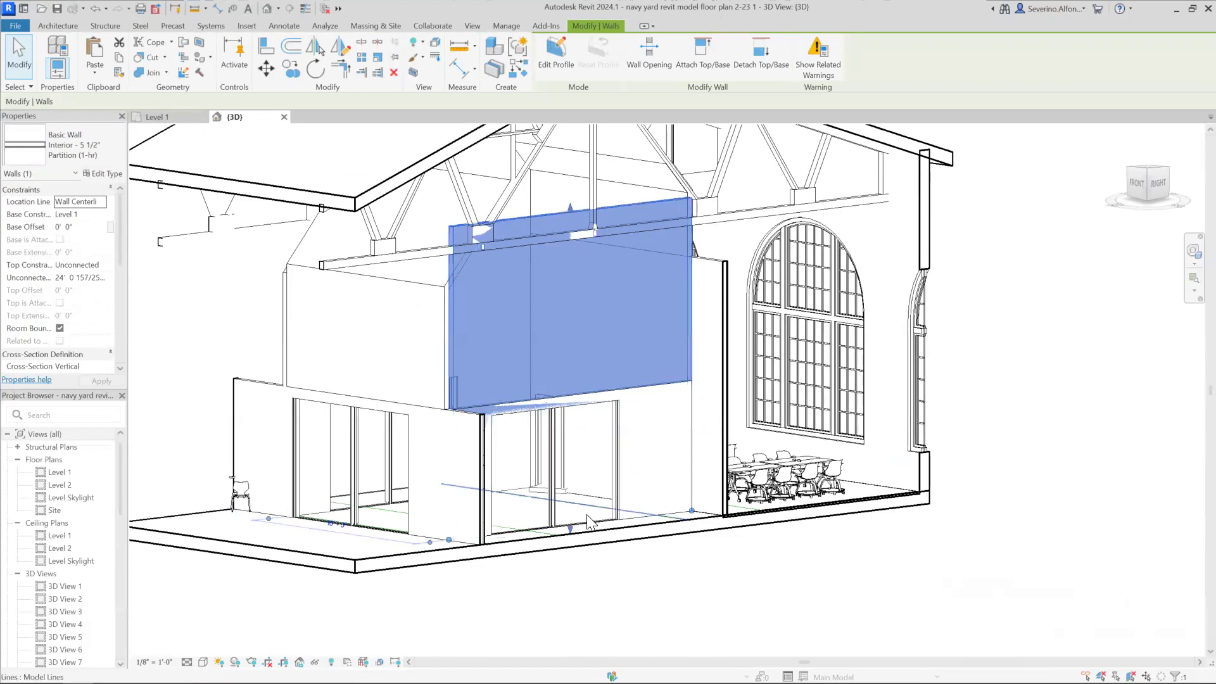
left_click_drag(592, 397, 591, 396)
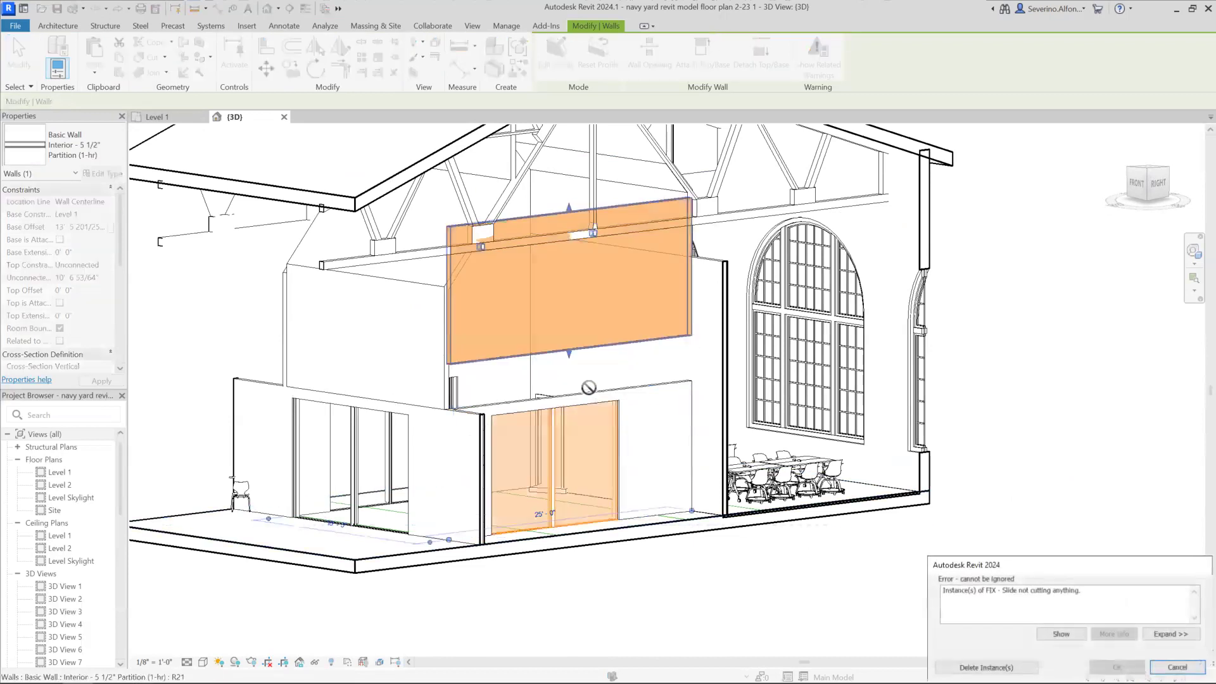
key("Escape")
left_click(691, 350)
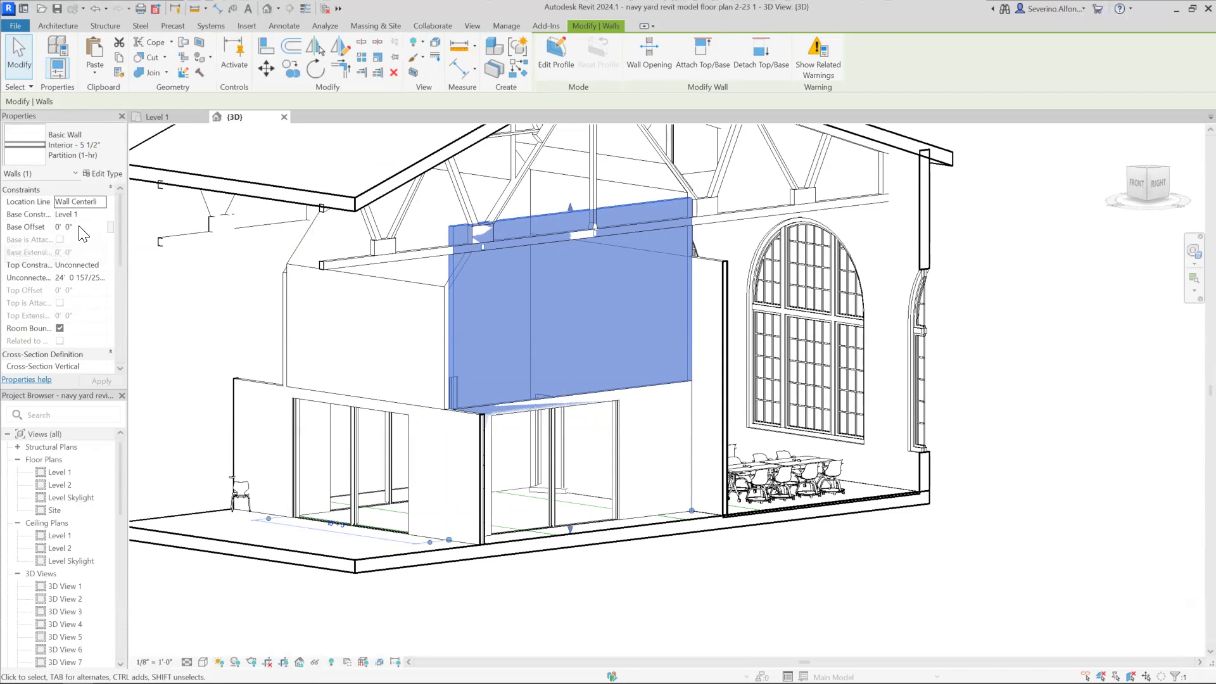
key("Escape")
Step: Align the copied wall's base with the original partition's top edge, deleting the copy's sliding door instance
key("a")
key("l")
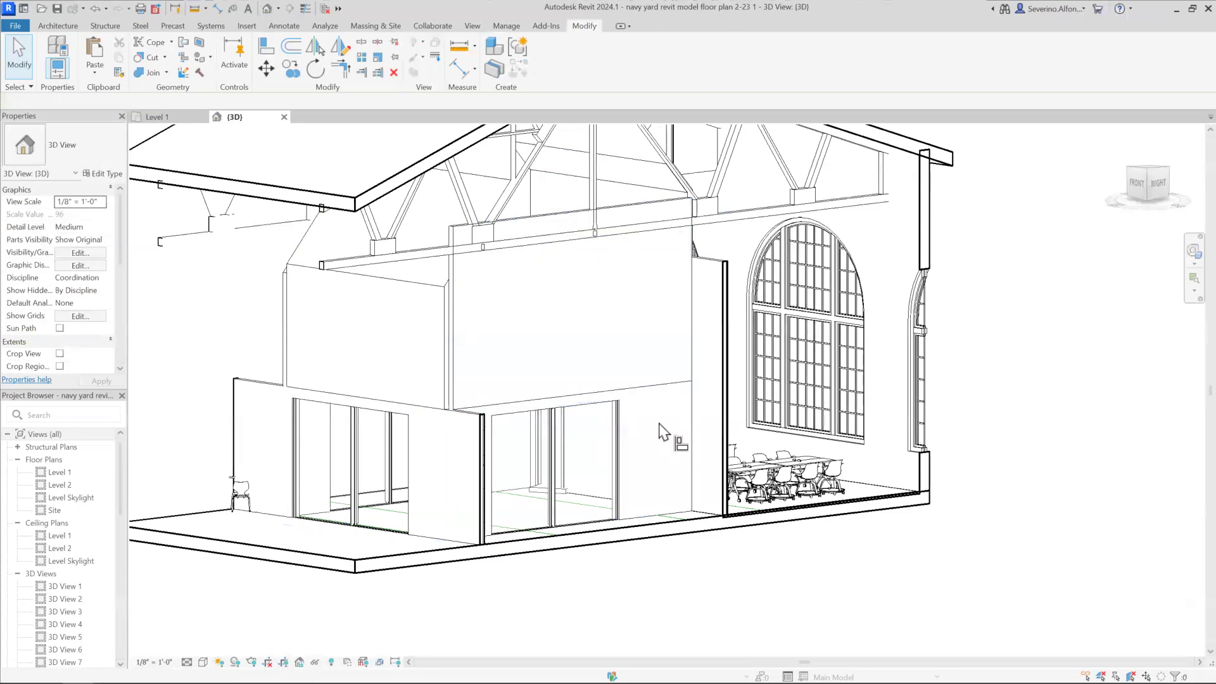
left_click(650, 386)
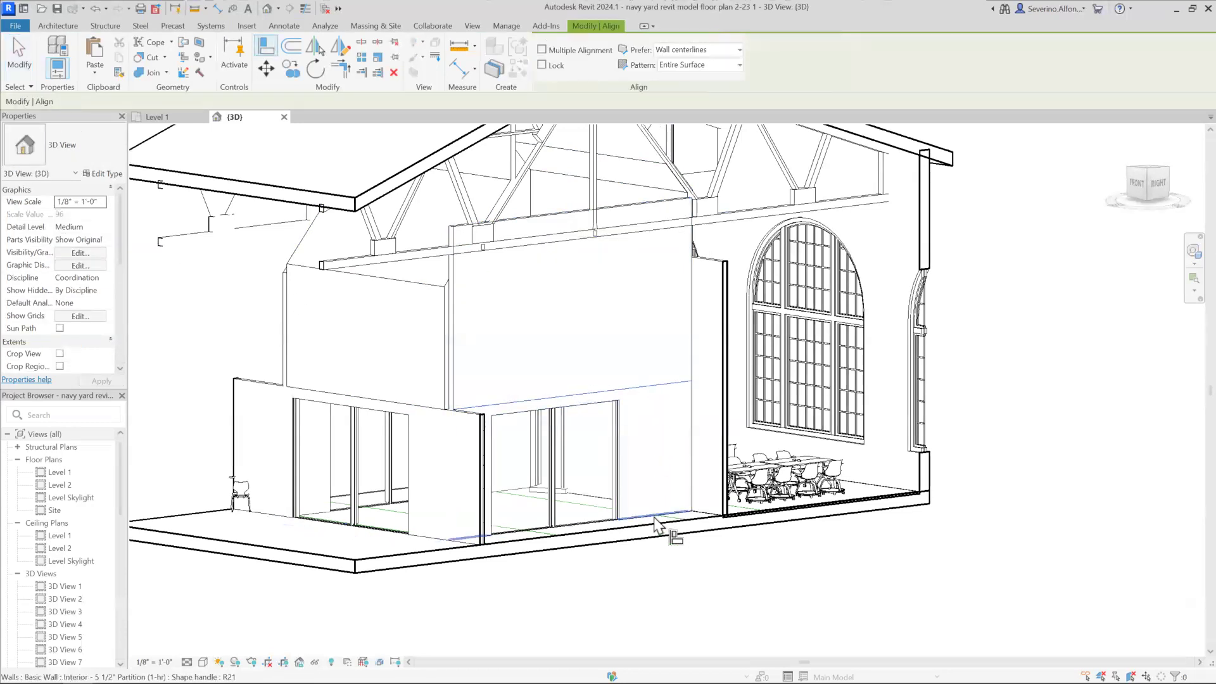
left_click(654, 515)
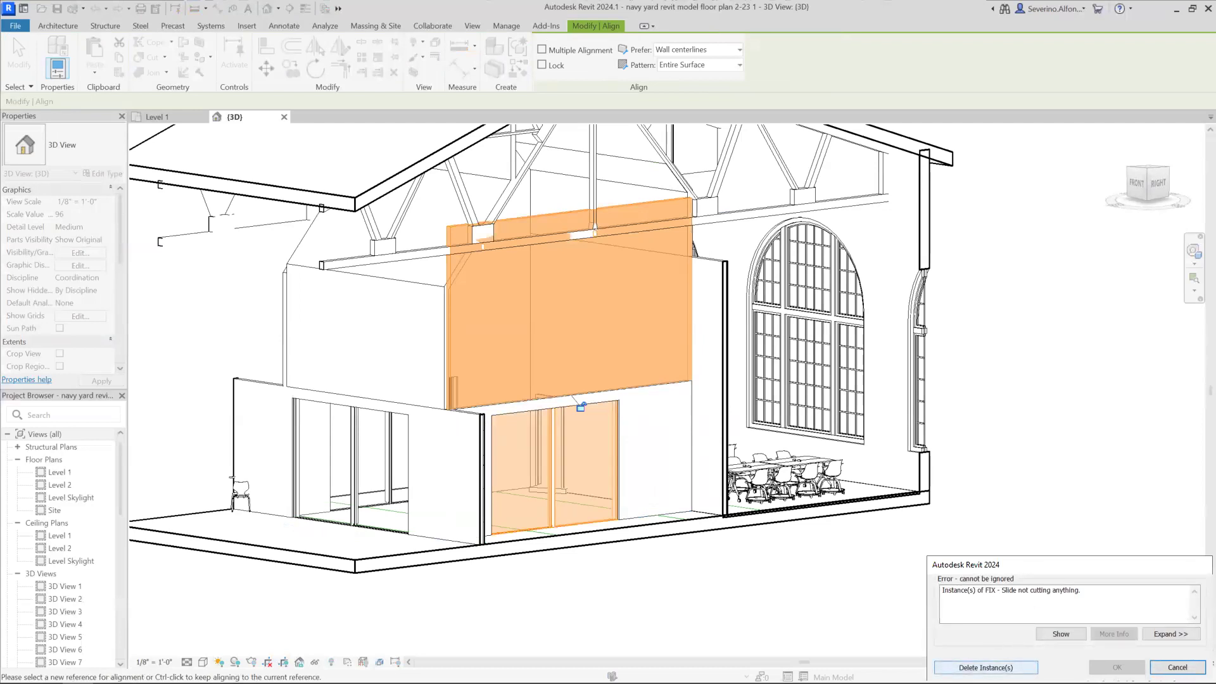
key("Escape")
key("Escape")
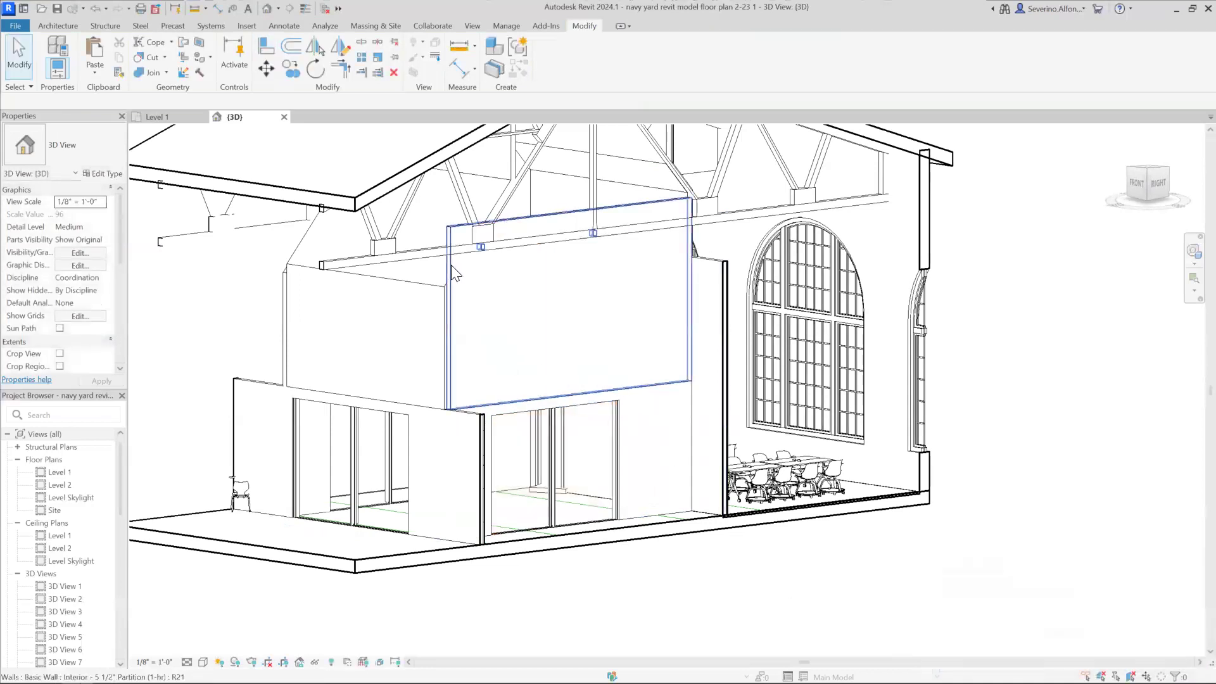
Step: Raise the upper wall's top above the skylight roof, to an unconnected height of about 37' 7"
left_click(451, 266)
middle_click_drag(524, 307, 588, 326, "shift")
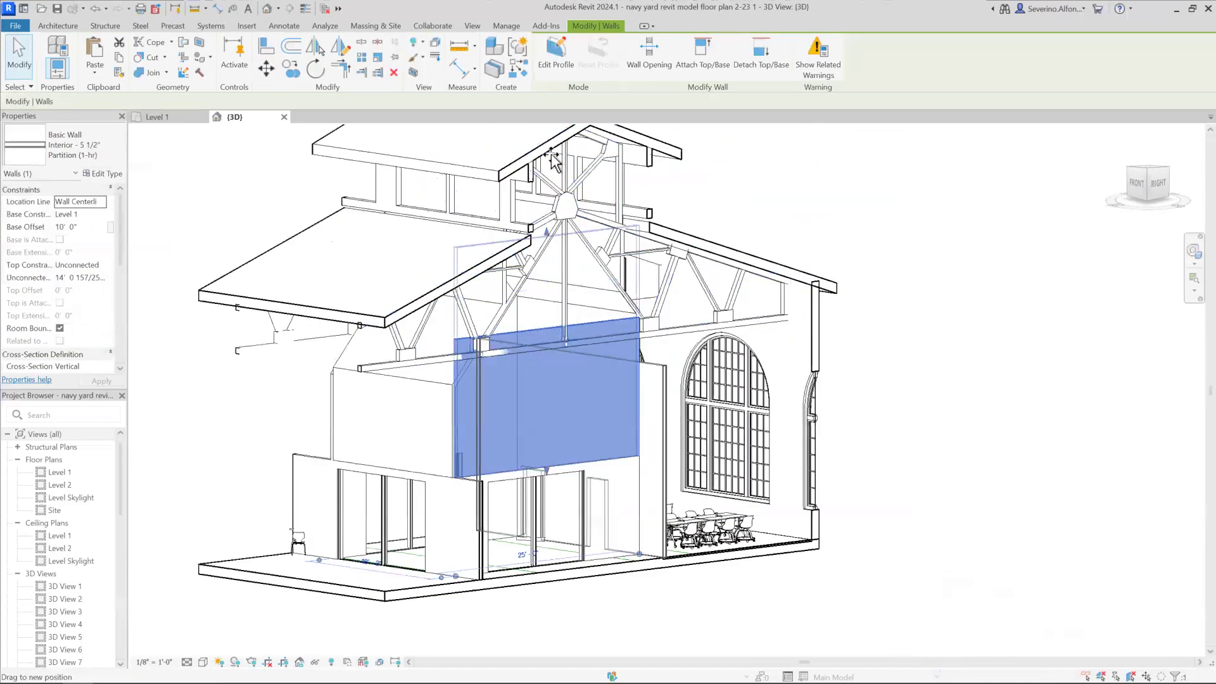
left_click_drag(551, 153, 550, 135)
middle_click_drag(549, 135, 551, 218)
left_click_drag(550, 218, 552, 195)
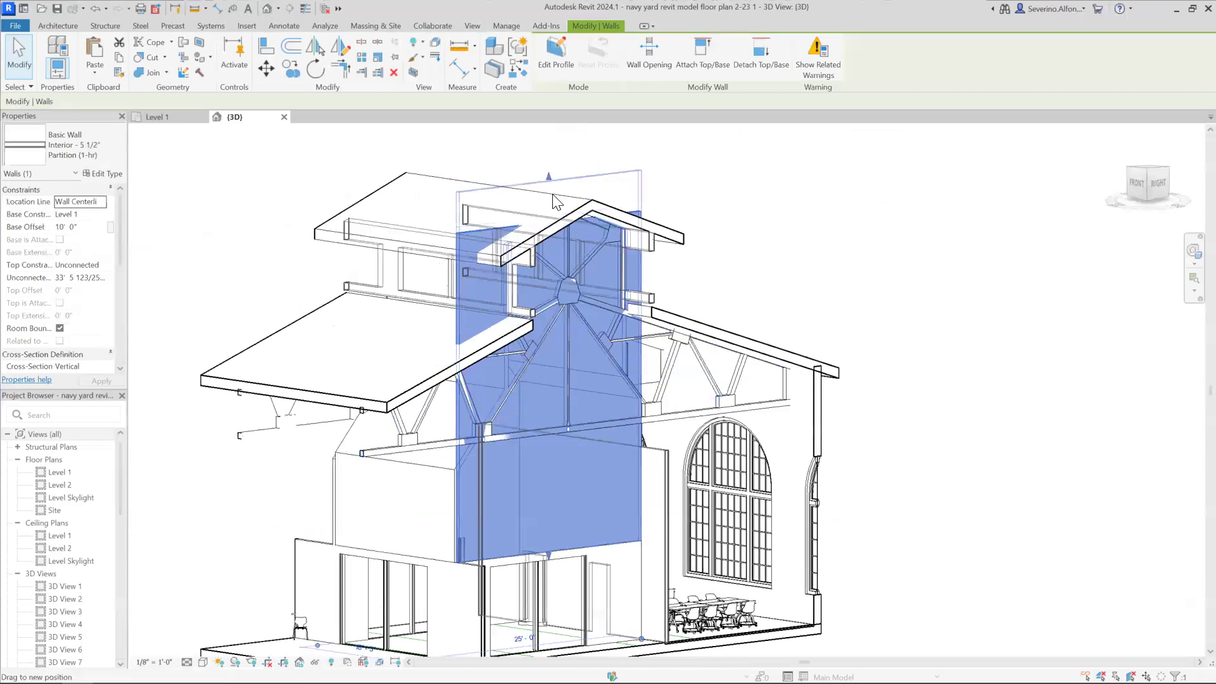
key("Escape")
Step: Edit the upper wall's profile and pick the sloped edges of both side extrusions as sketch lines
middle_click_drag(618, 366, 621, 340)
middle_click_drag(525, 460, 566, 455, "shift")
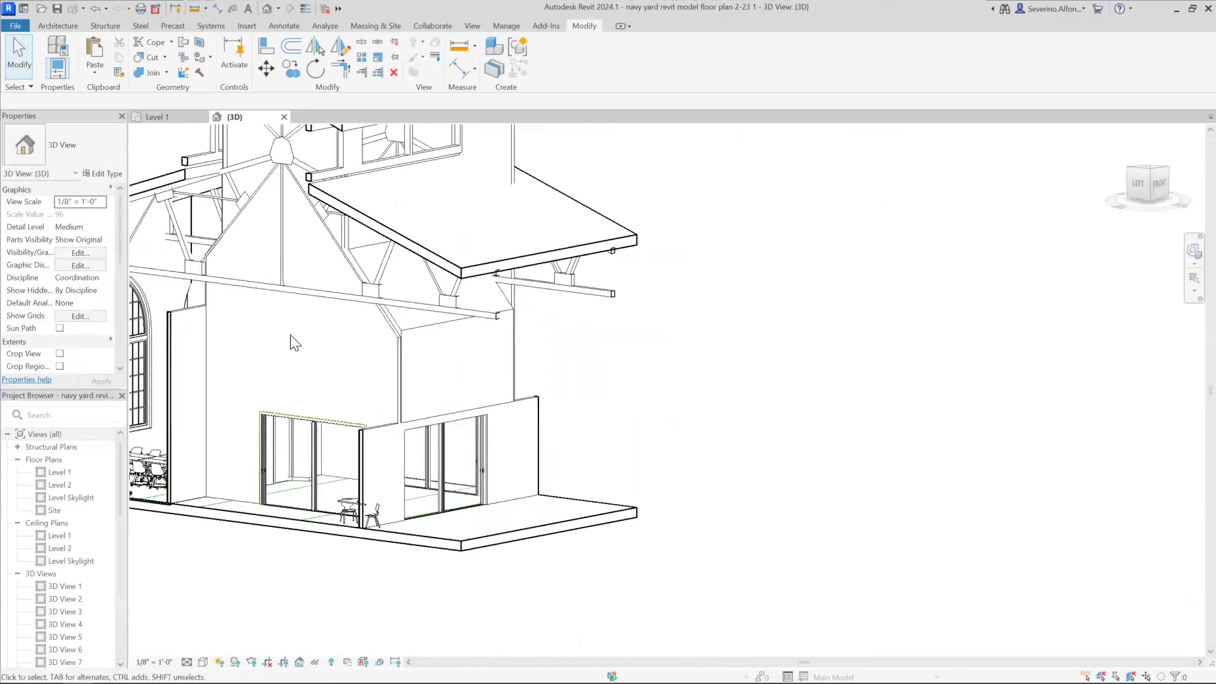
middle_click_drag(532, 412, 492, 337, "shift")
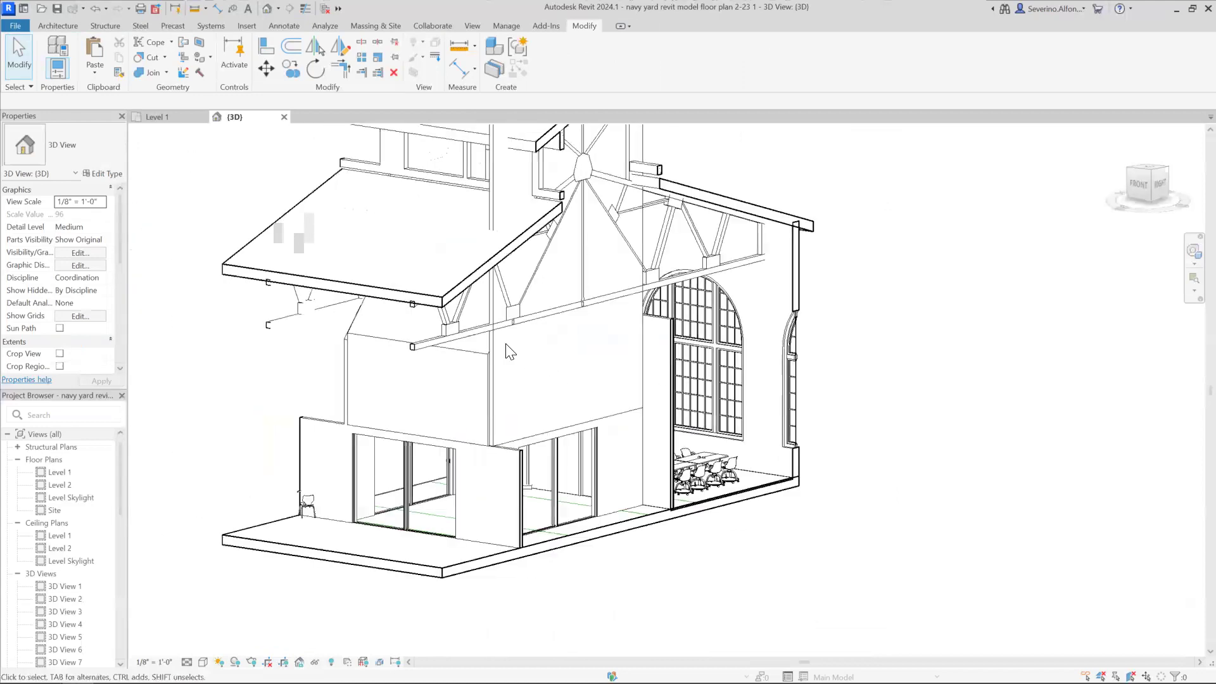
left_click(493, 337)
scroll(510, 353, "up", 1)
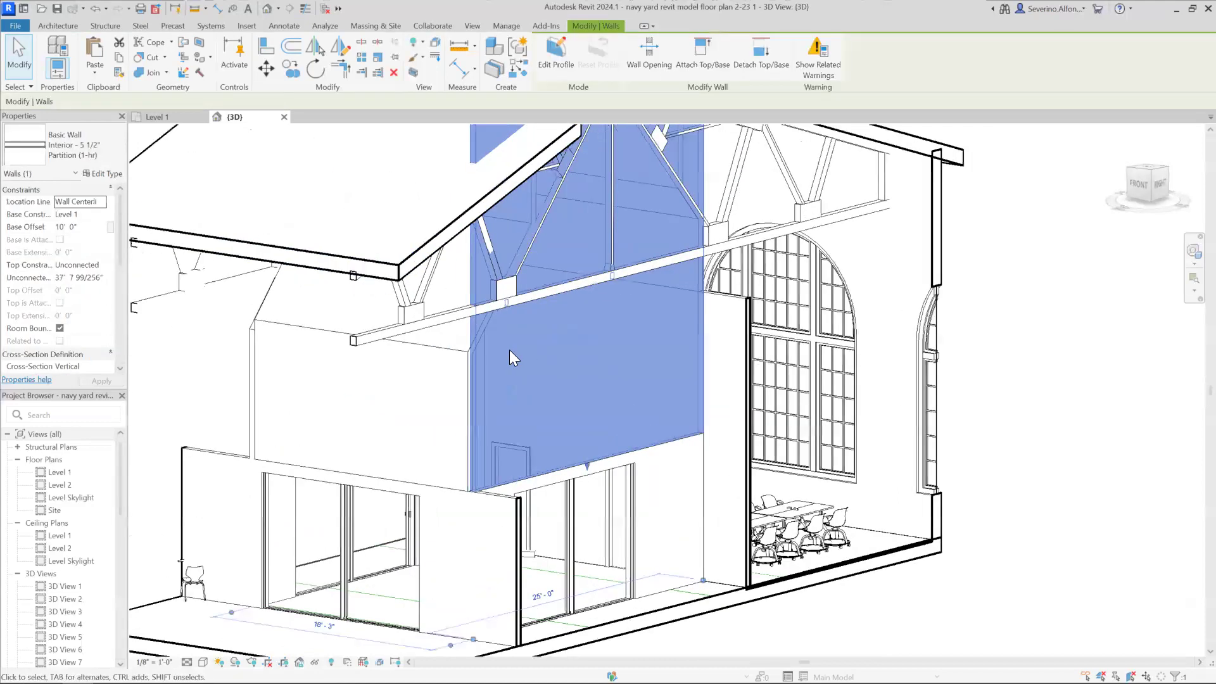
left_click(559, 63)
left_click(597, 74)
middle_click_drag(548, 403, 423, 361, "shift")
middle_click_drag(307, 320, 242, 304)
left_click(231, 304)
middle_click_drag(463, 272, 480, 327)
middle_click_drag(564, 344, 644, 321, "shift")
left_click(540, 306)
scroll(543, 305, "down", 1)
mouse_move(544, 316)
middle_mouse_down()
mouse_move(547, 359)
mouse_move(472, 440)
middle_mouse_up()
scroll(738, 342, "up", 4)
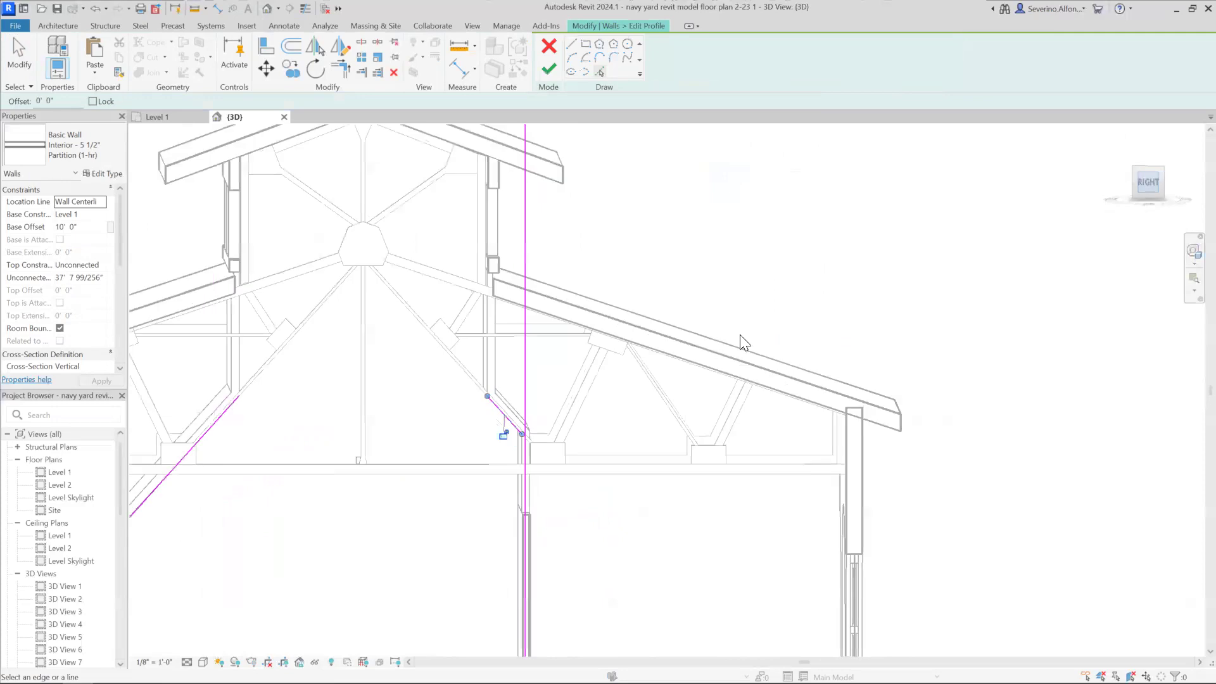
Step: Pick the skylight's two inner side edges and both roof undersides as sketch lines for the wall profile
scroll(665, 426, "down", 2)
mouse_move(665, 426)
middle_mouse_down()
mouse_move(768, 468)
mouse_move(850, 559)
middle_mouse_up()
scroll(849, 558, "down", 1)
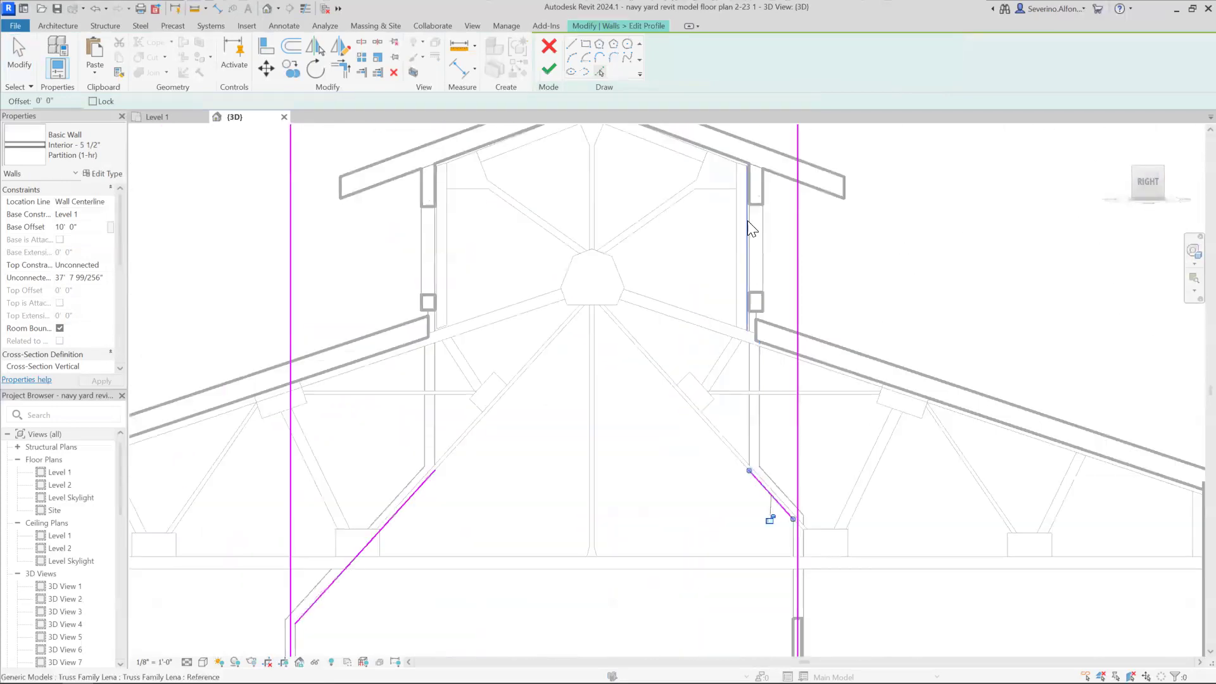
left_click(749, 196)
left_click(435, 190)
left_click(452, 150)
left_click(704, 149)
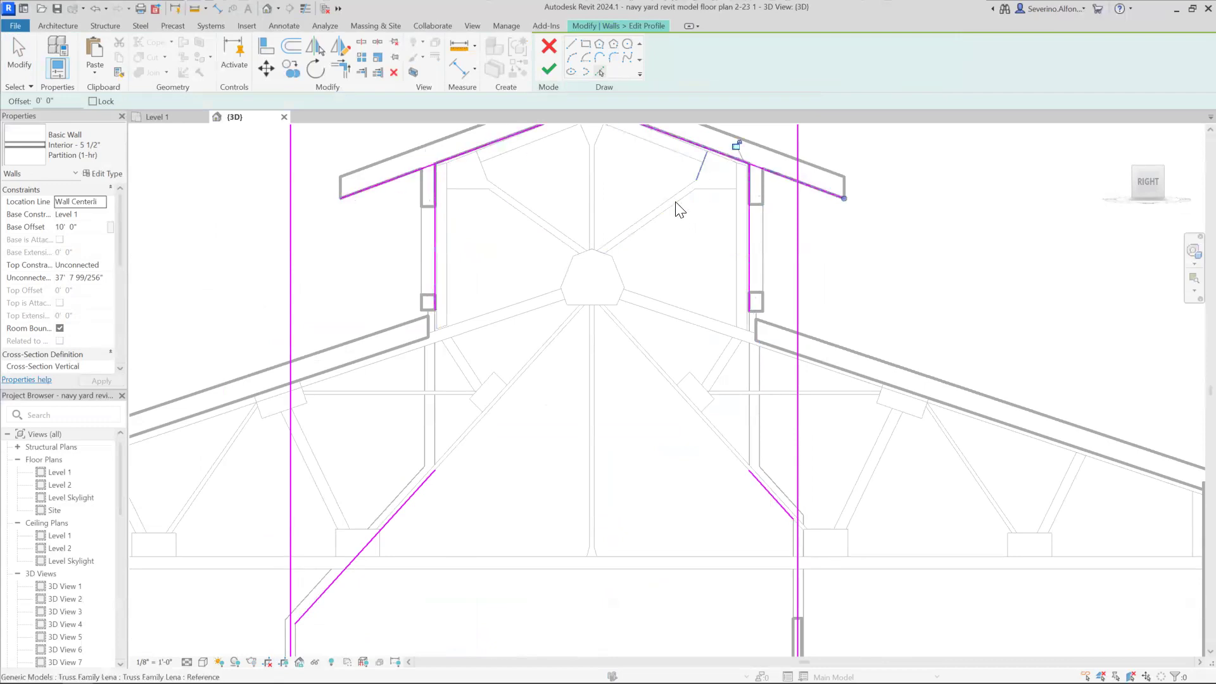
key("Escape")
key("Escape")
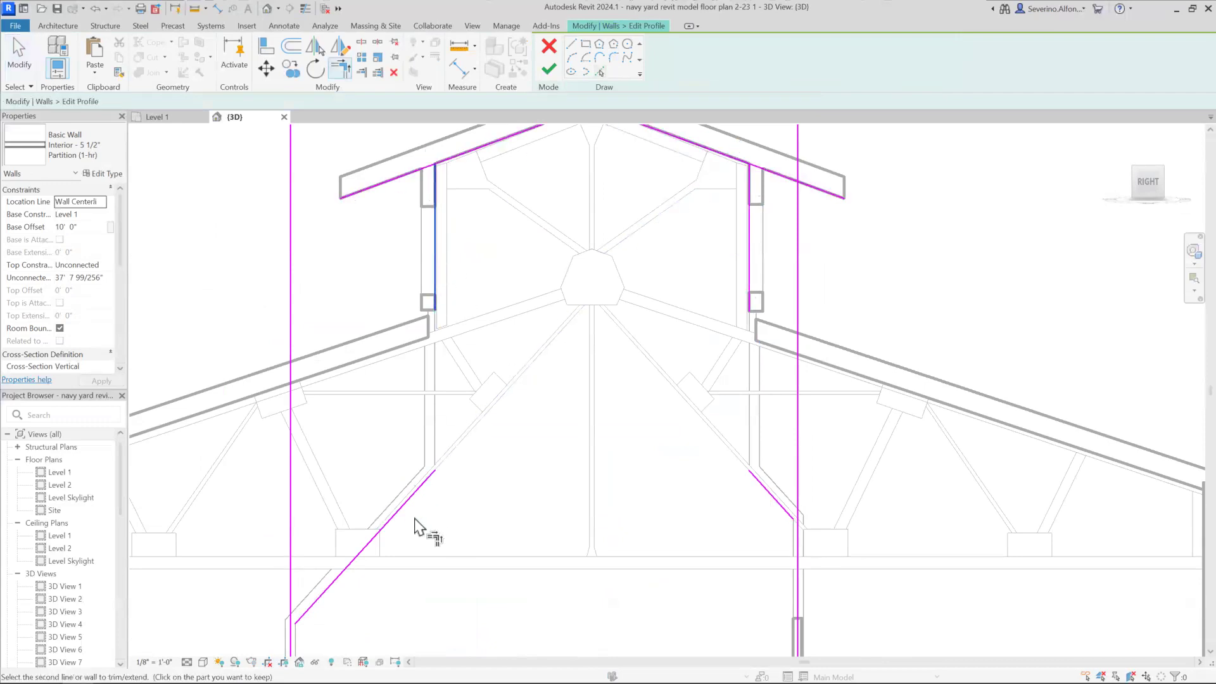
Step: Trim the left sloped line to corners with the left skylight line and the outer wall line
middle_click_drag(412, 516, 378, 453)
left_click(378, 452)
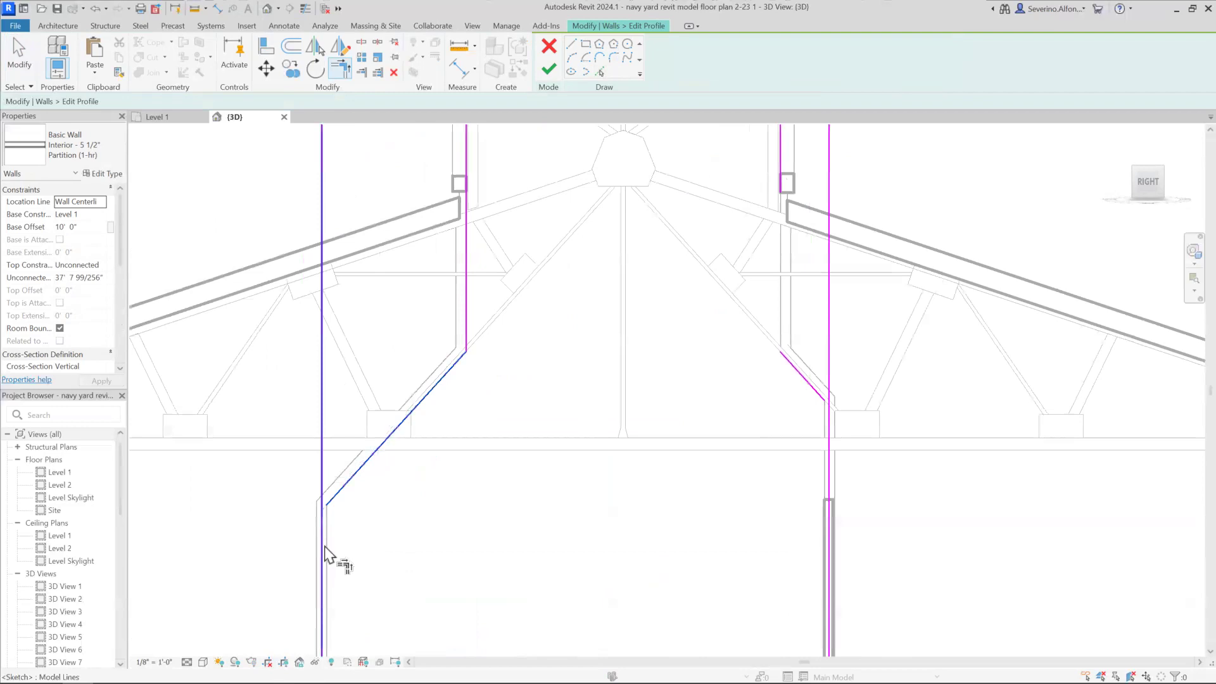
left_click(325, 547)
scroll(396, 479, "down", 2)
Step: Move the left vertical profile line onto the left wall's inner face, removing the conflicting constraints
middle_click_drag(437, 394, 485, 216)
scroll(410, 414, "up", 3)
key("Escape")
left_click(376, 349)
mouse_move(376, 348)
left_mouse_down()
mouse_move(401, 349)
mouse_move(380, 348)
left_mouse_up()
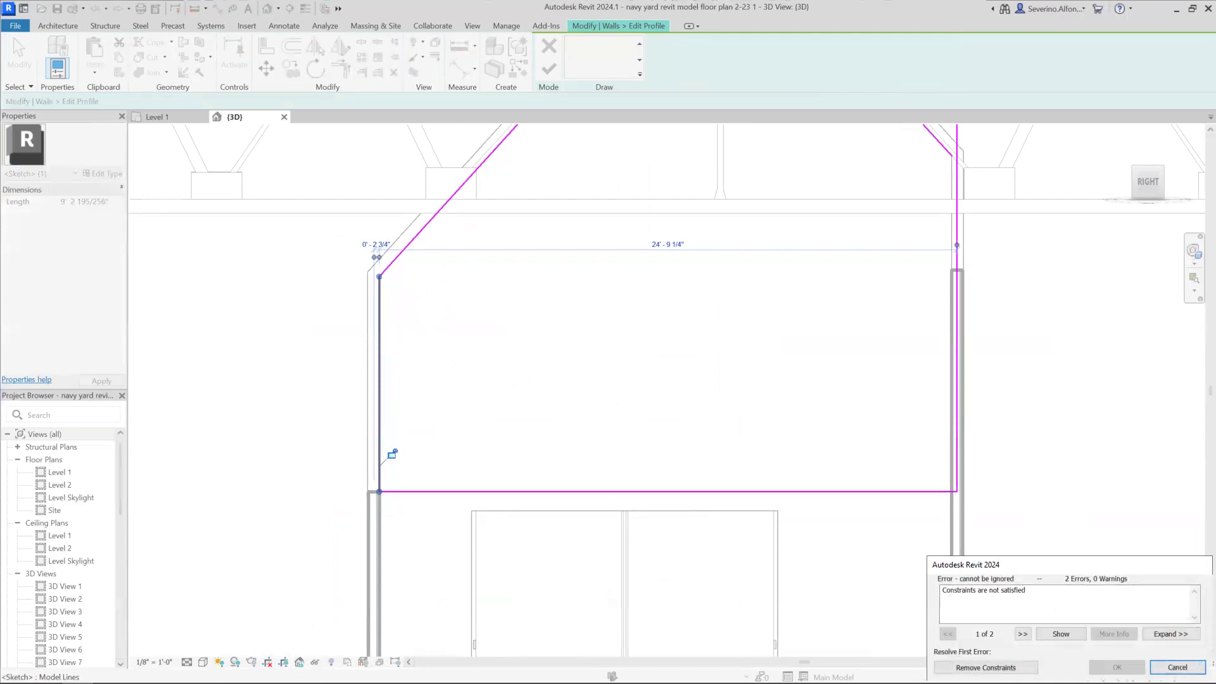
left_click(1178, 668)
scroll(901, 426, "down", 2)
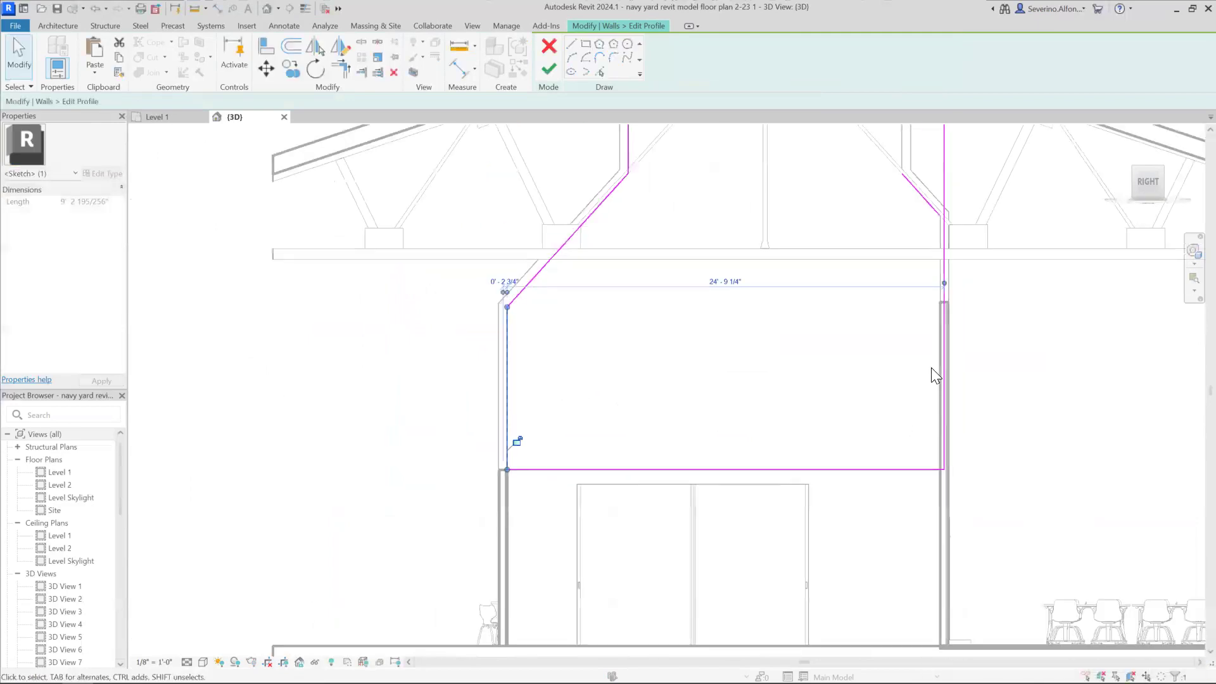
Step: Try to move the right vertical profile line onto the right wall's inner face
left_click(945, 342)
scroll(945, 342, "up", 2)
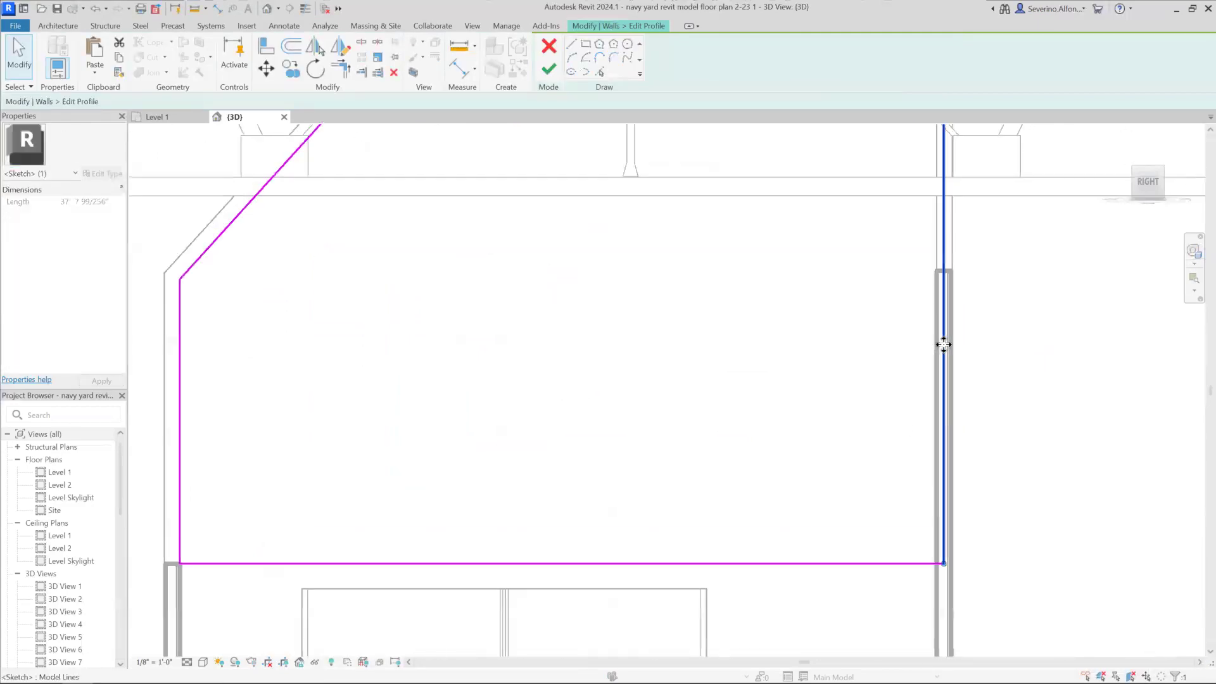
scroll(944, 344, "down", 1)
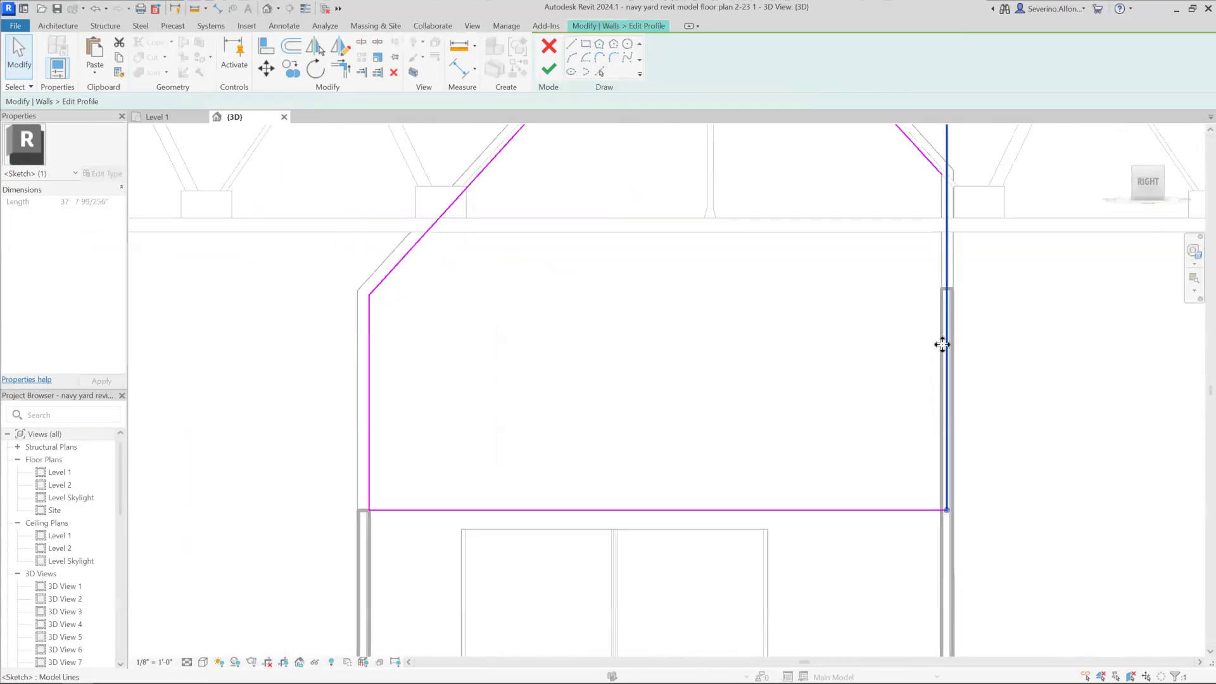
mouse_move(935, 344)
left_mouse_down()
mouse_move(909, 342)
mouse_move(939, 347)
left_mouse_up()
scroll(999, 431, "down", 1)
left_click(1206, 623)
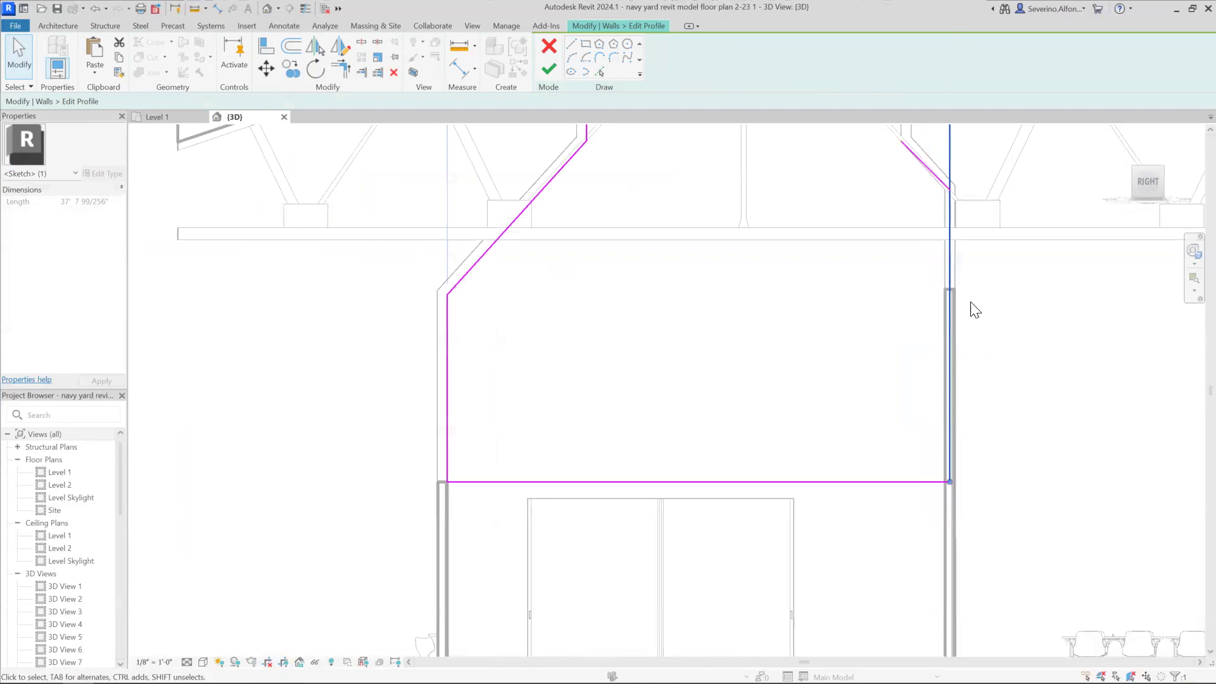
Step: Trim the right sloped line to corners with the outer wall line and the right skylight line
middle_click_drag(972, 303, 957, 377)
scroll(940, 304, "down", 1)
key("Escape")
key("t")
key("r")
left_click(919, 255)
left_click(936, 279)
scroll(937, 272, "down", 1)
middle_click_drag(925, 196, 917, 334)
left_click(913, 406)
Step: Trim the skylight roof lines together at the ridge and to a corner with the left skylight line
scroll(910, 266, "down", 1)
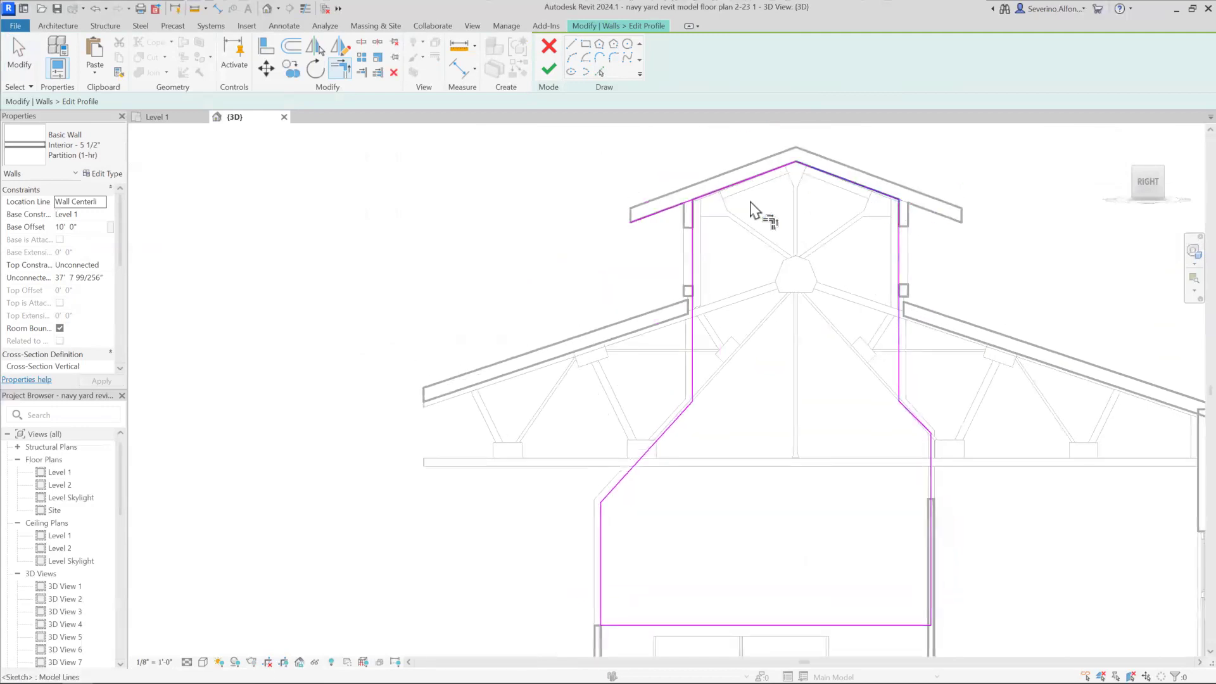
left_click(712, 190)
left_click(694, 224)
Step: Try to align the right vertical profile line with the face of the right wall
scroll(773, 342, "down", 1)
middle_click_drag(775, 343, 743, 194)
scroll(879, 366, "up", 1)
scroll(892, 317, "up", 4)
key("a")
key("l")
left_click(883, 335)
key("Escape")
key("Escape")
scroll(892, 325, "up", 2)
key("a")
key("l")
left_click(887, 329)
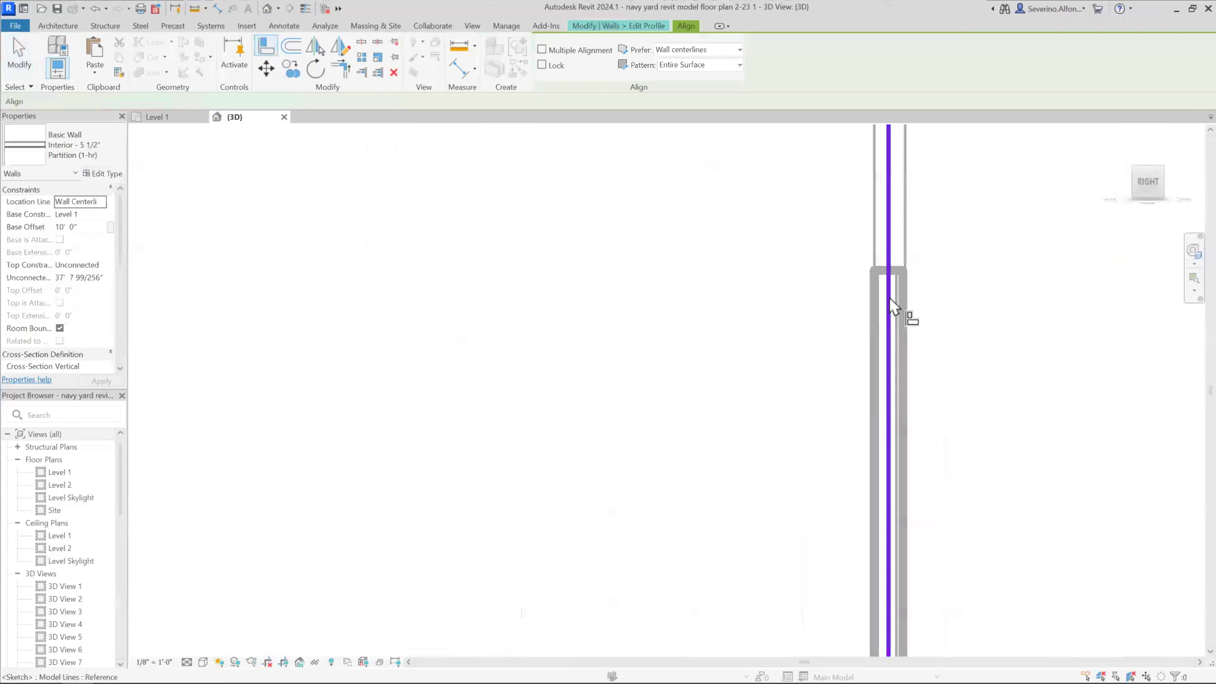
scroll(890, 298, "down", 2)
key("Escape")
key("Escape")
Step: Shift the right vertical profile line to the right wall's inner face and remove the conflicting constraints
left_click(889, 259)
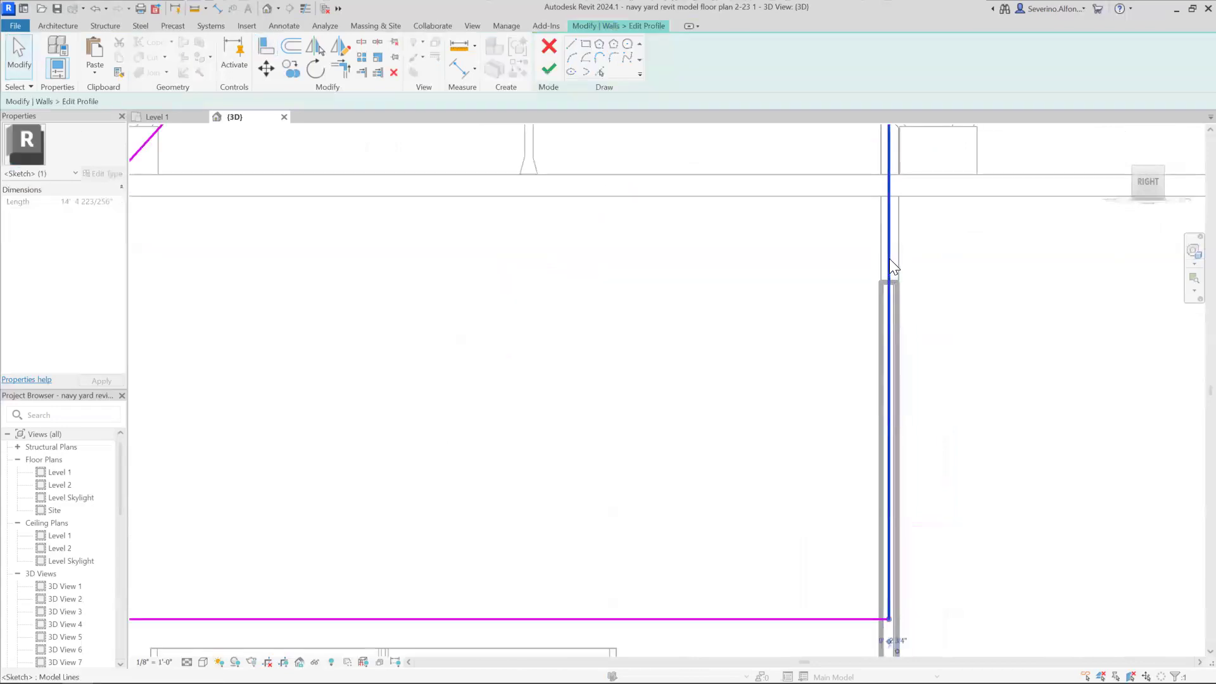
mouse_move(887, 258)
left_mouse_down()
mouse_move(865, 257)
mouse_move(877, 291)
left_mouse_up()
left_click(985, 668)
scroll(995, 442, "down", 3)
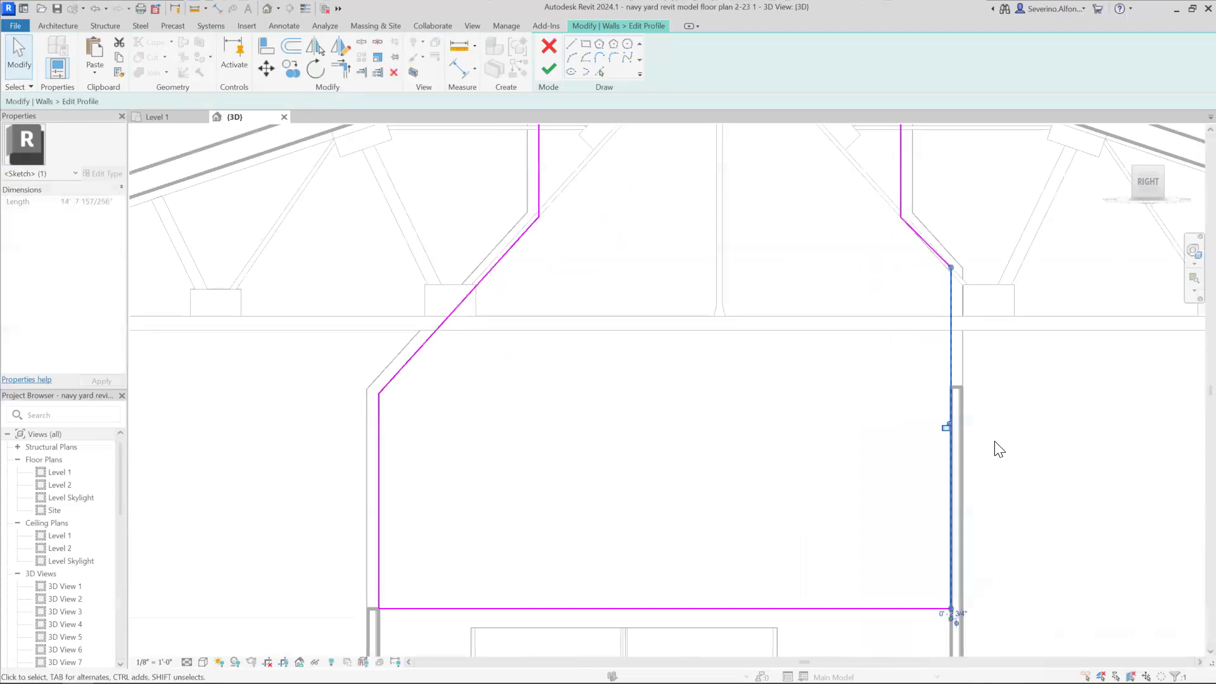
left_click(1000, 547)
scroll(934, 263, "up", 5)
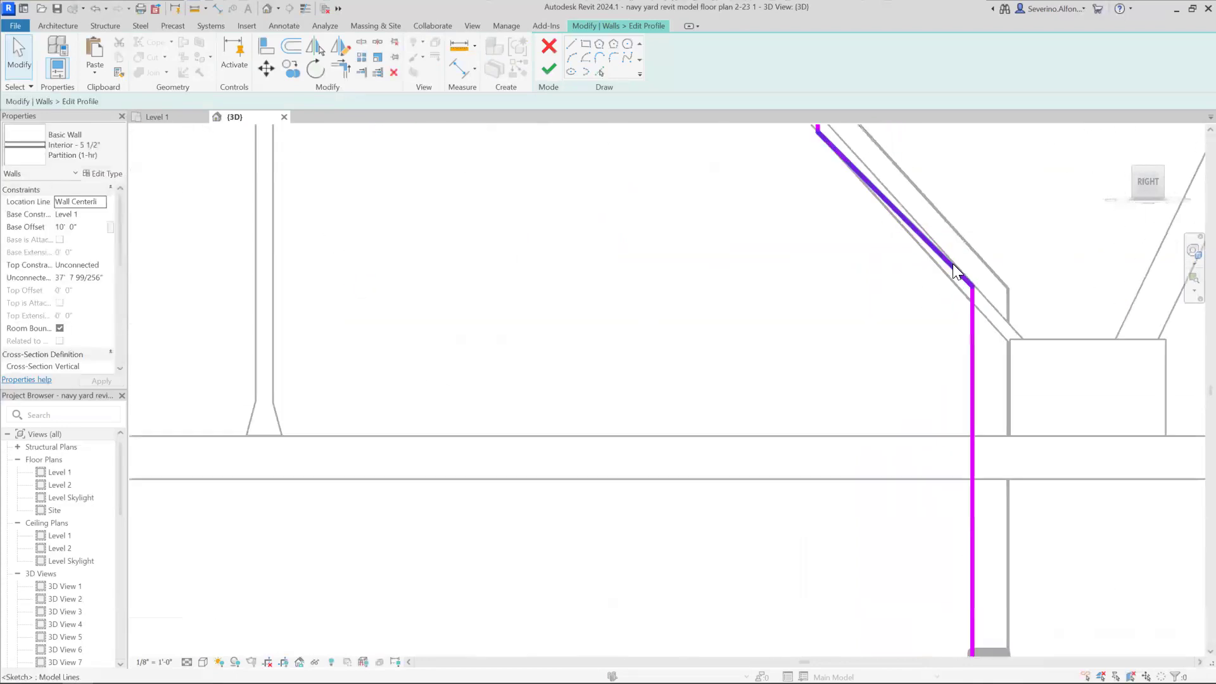
Step: Replace the right sloped profile line with one along the truss diagonal's lower edge and trim it to the right vertical line
left_click(943, 283)
key("Delete")
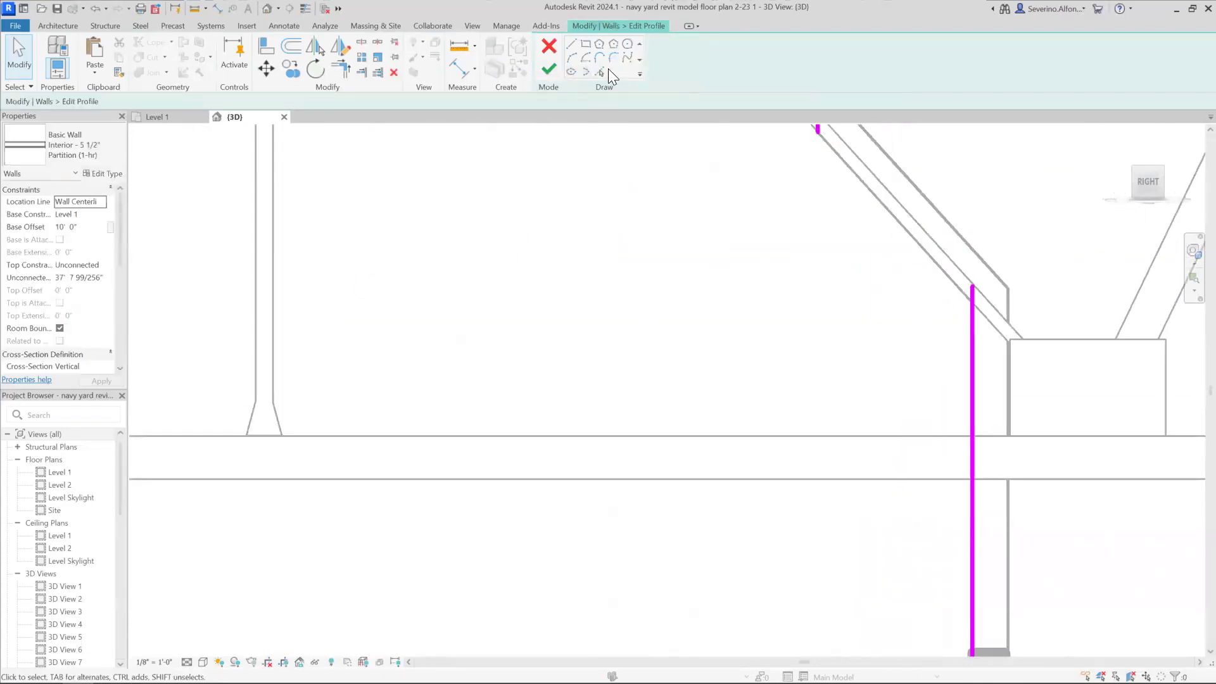
left_click(894, 222)
key("t")
key("r")
left_click(941, 272)
left_click(970, 358)
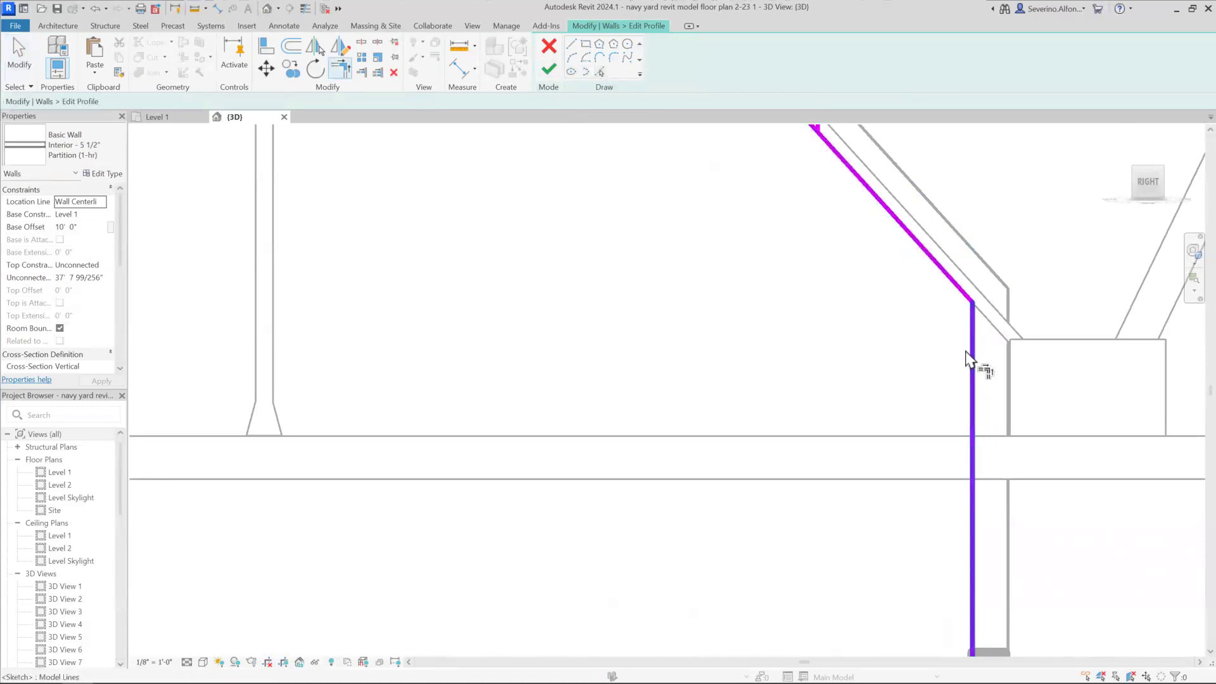
scroll(929, 311, "down", 2)
scroll(868, 245, "down", 2)
key("Escape")
Step: Delete the stray horizontal profile line above the skylight roof and finish the wall profile edit
left_click(548, 69)
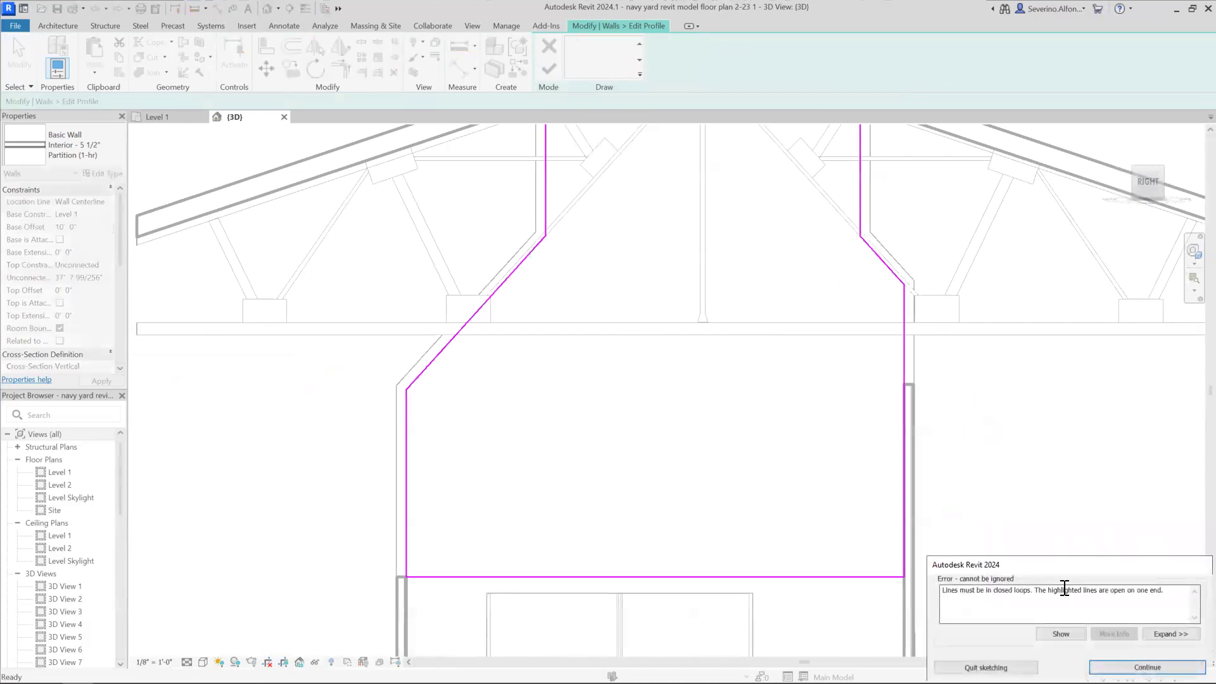
scroll(727, 347, "down", 5)
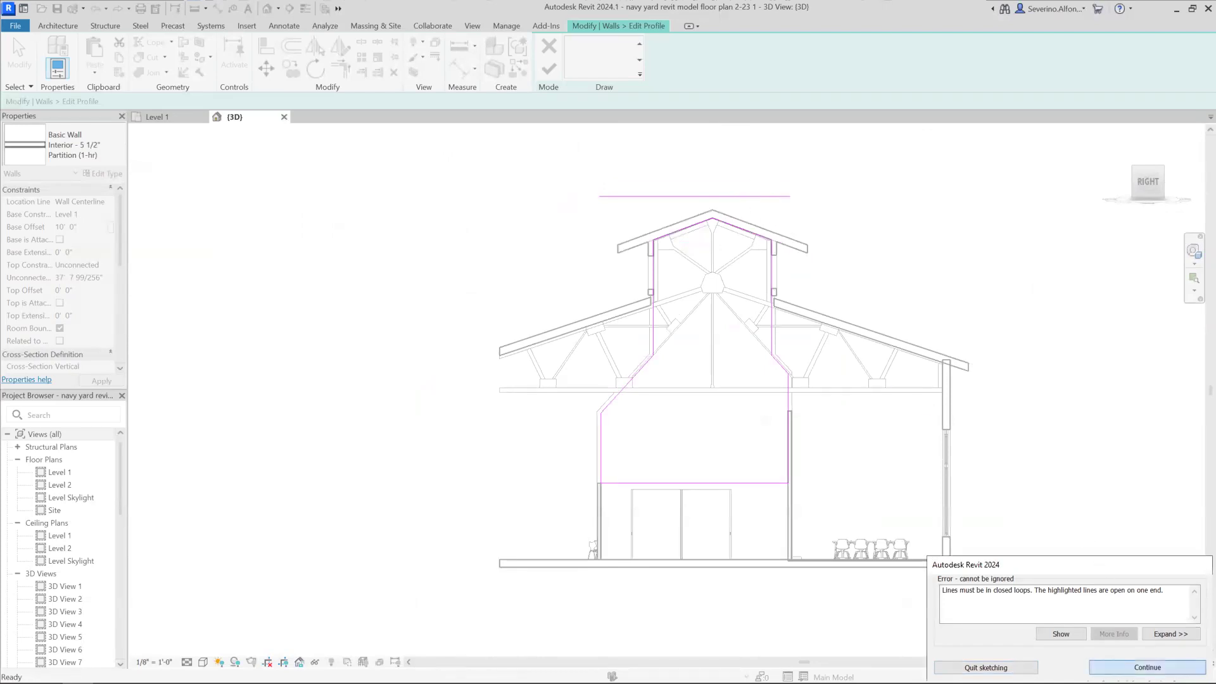
left_click(1118, 667)
left_click(735, 196)
key("Delete")
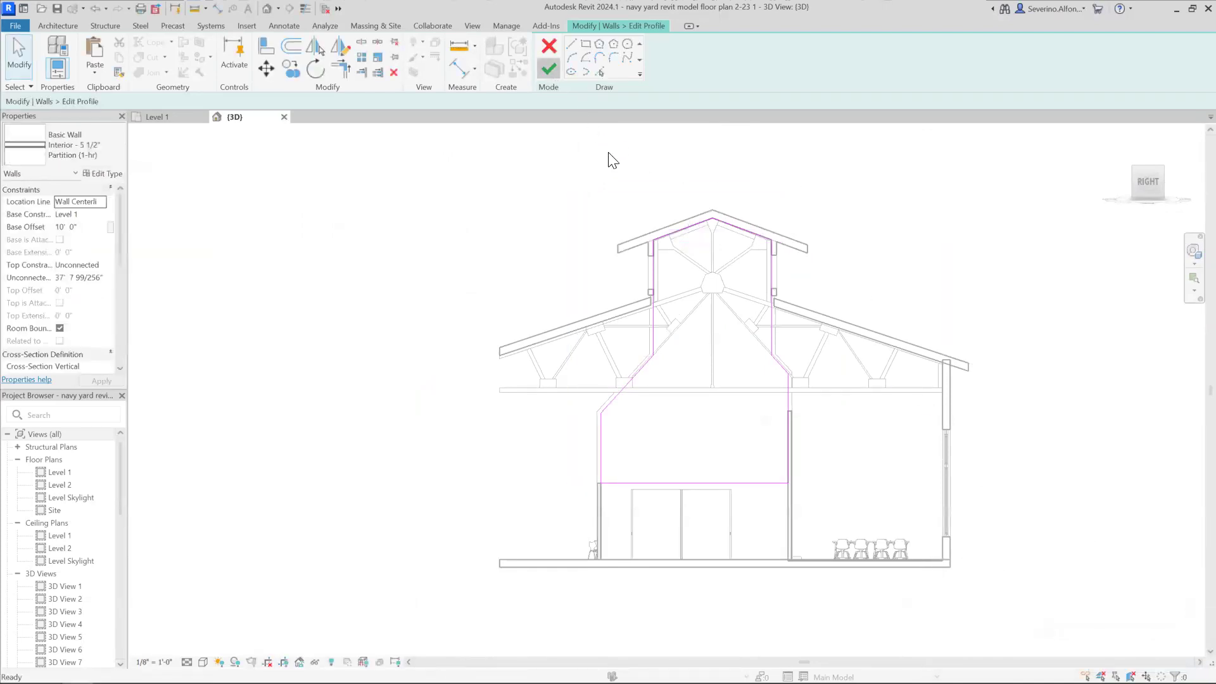
left_click(449, 162)
Step: Reveal the hidden section box, pull its right face inward along the building, and hide the hidden elements again
middle_click_drag(550, 266, 678, 328, "shift")
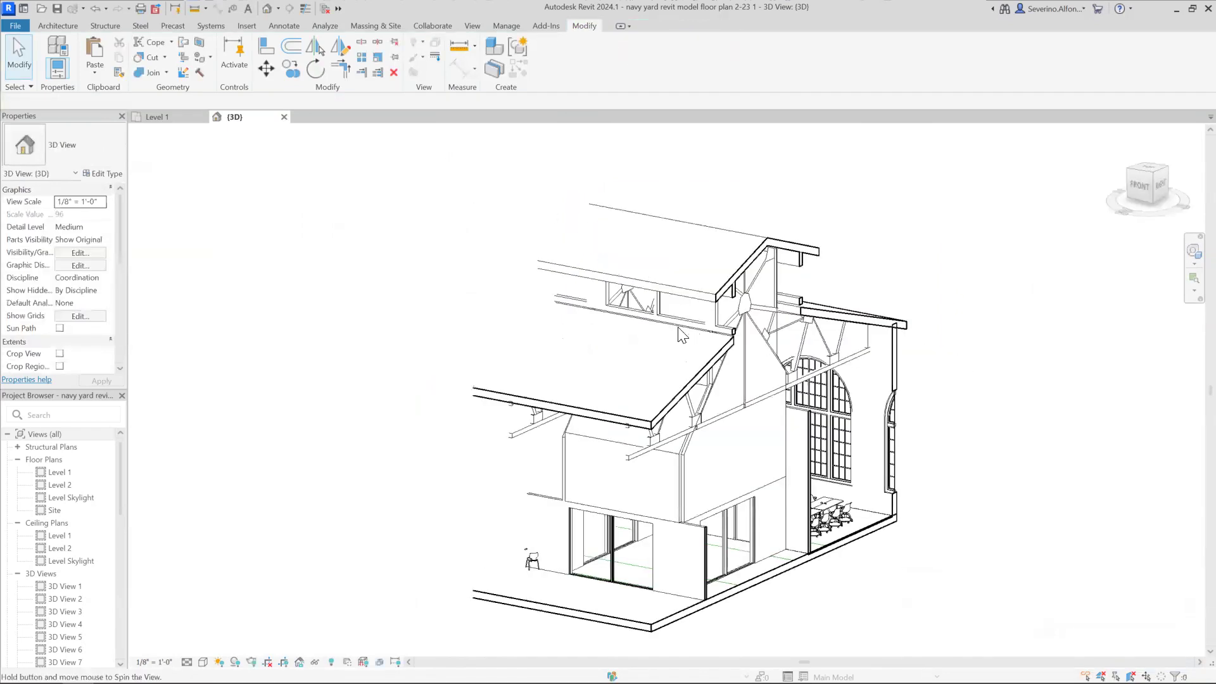
scroll(706, 386, "up", 2)
middle_click_drag(718, 374, 749, 228, "shift")
middle_click_drag(722, 345, 690, 253, "shift")
middle_click_drag(769, 384, 652, 412, "shift")
scroll(631, 318, "down", 3)
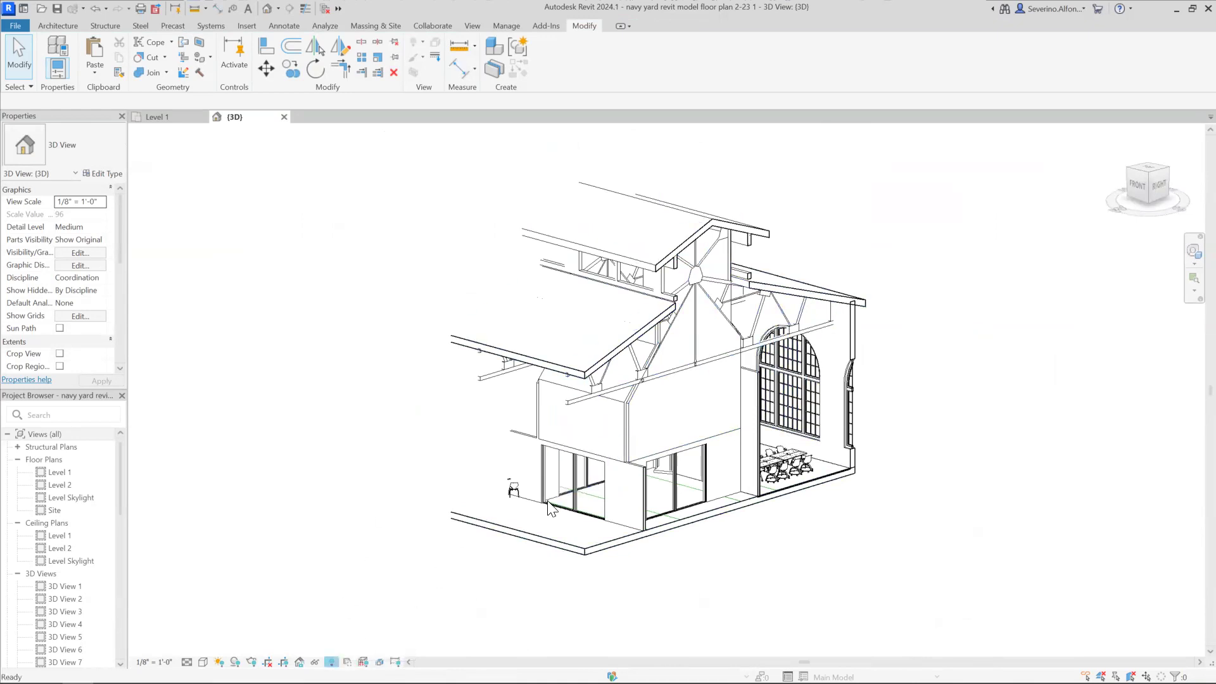
left_click(331, 662)
left_click(740, 349)
left_click_drag(725, 339, 670, 324)
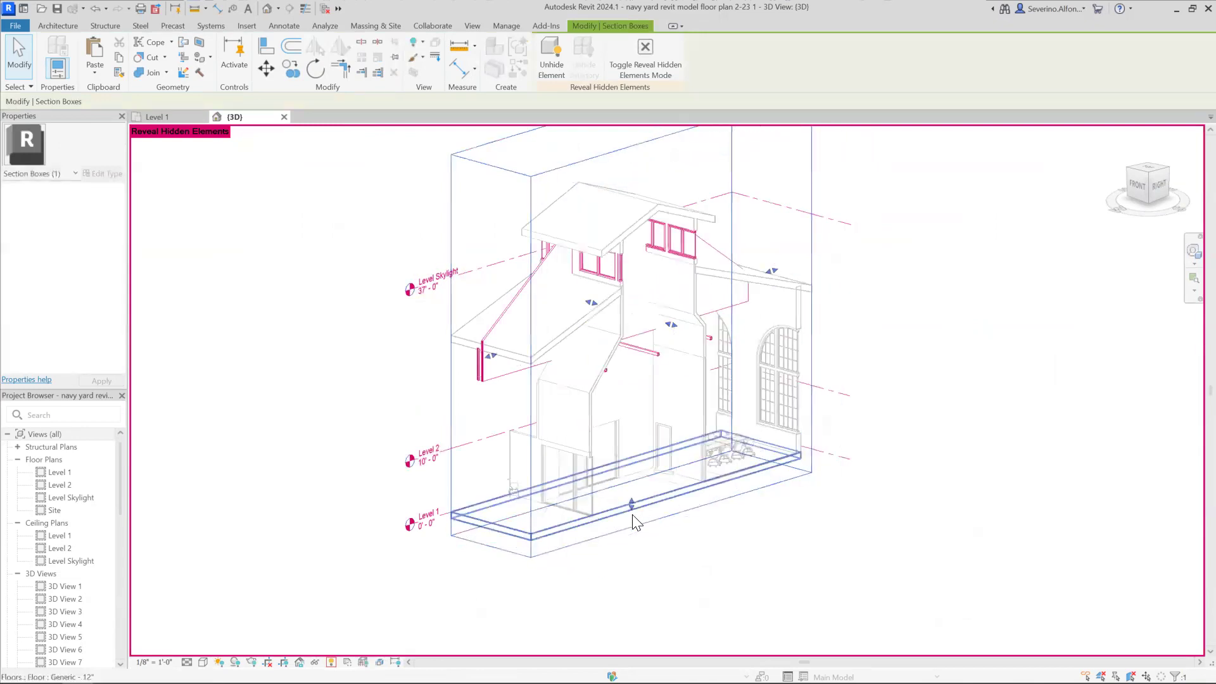
key("Escape")
left_click(330, 662)
Step: Examine how the ceiling extrusion and the cross partition wall meet the skylight and trusses in section
scroll(936, 355, "up", 3)
middle_click_drag(910, 376, 779, 289, "shift")
middle_click_drag(776, 286, 787, 362)
scroll(758, 429, "down", 1)
mouse_move(758, 427)
middle_mouse_down("shift")
mouse_move(754, 374)
mouse_move(753, 412)
middle_mouse_up("shift")
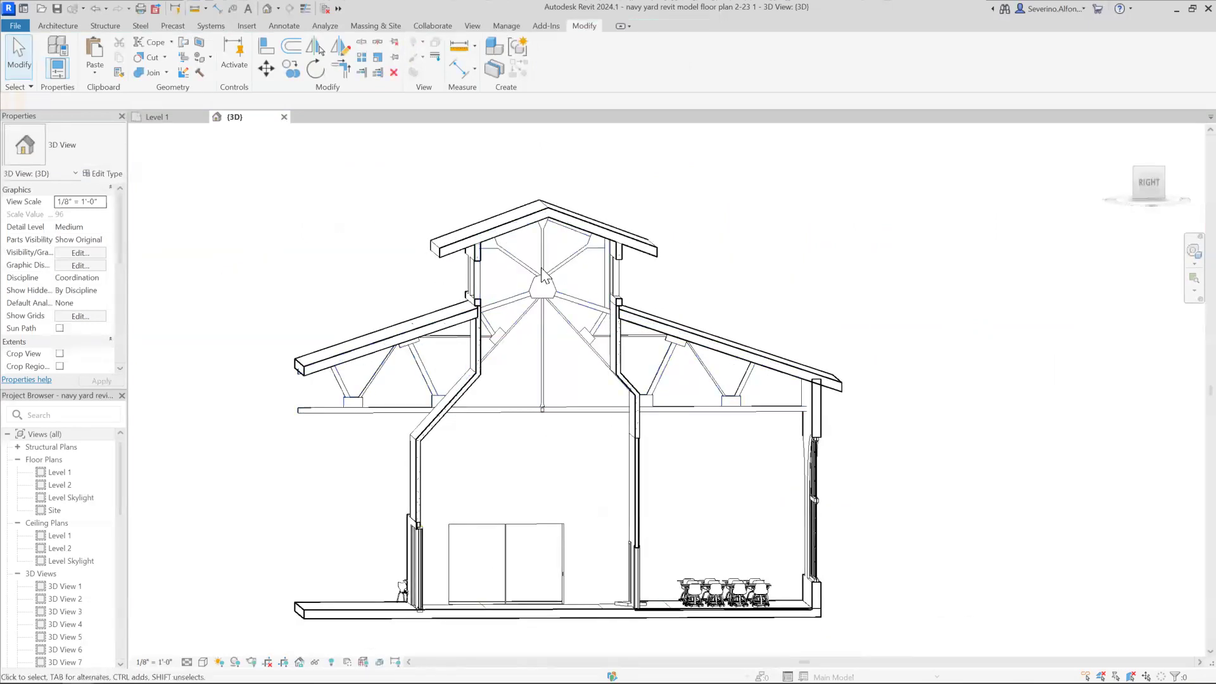
scroll(572, 431, "up", 1)
scroll(562, 434, "down", 1)
middle_click_drag(507, 440, 639, 437, "shift")
scroll(452, 206, "up", 2)
scroll(453, 206, "down", 1)
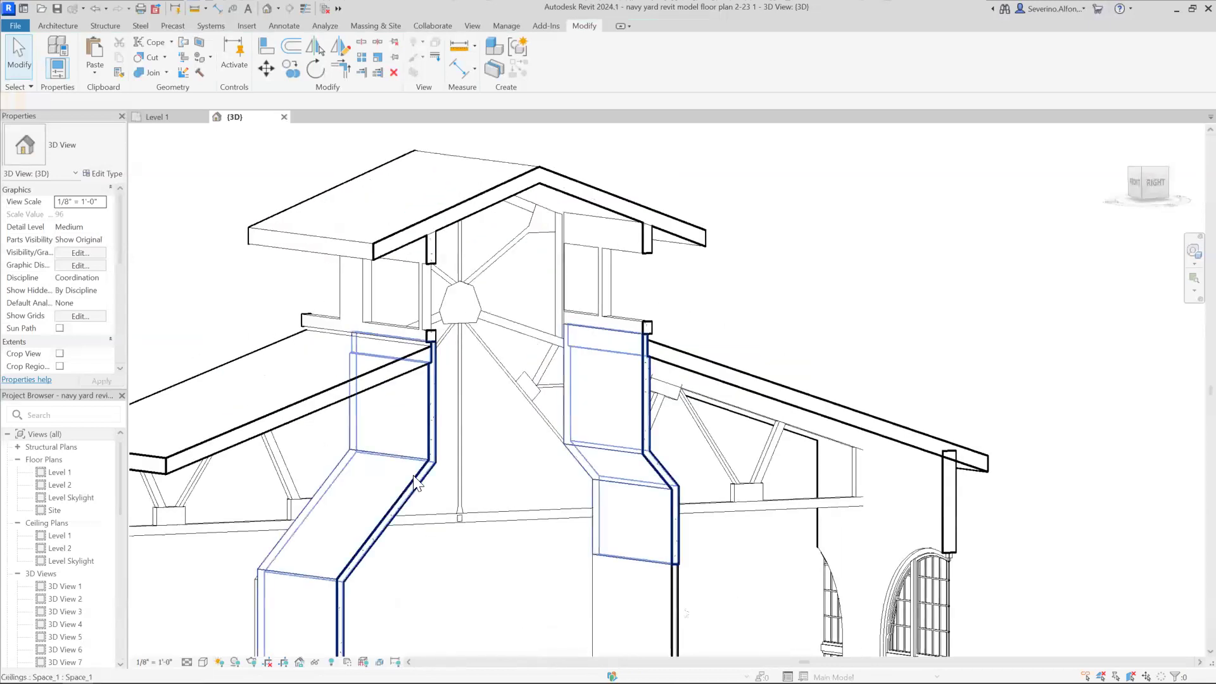
left_click(472, 423)
key("Escape")
scroll(537, 437, "down", 2)
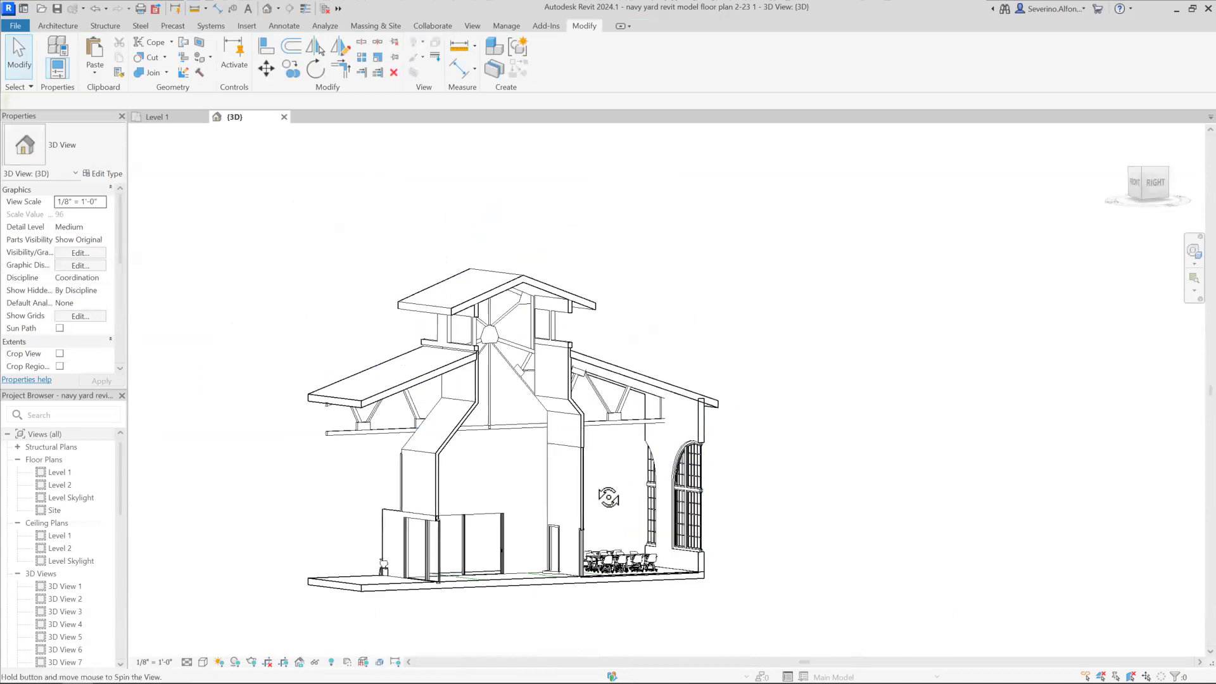
left_click(1155, 182)
scroll(469, 418, "up", 2)
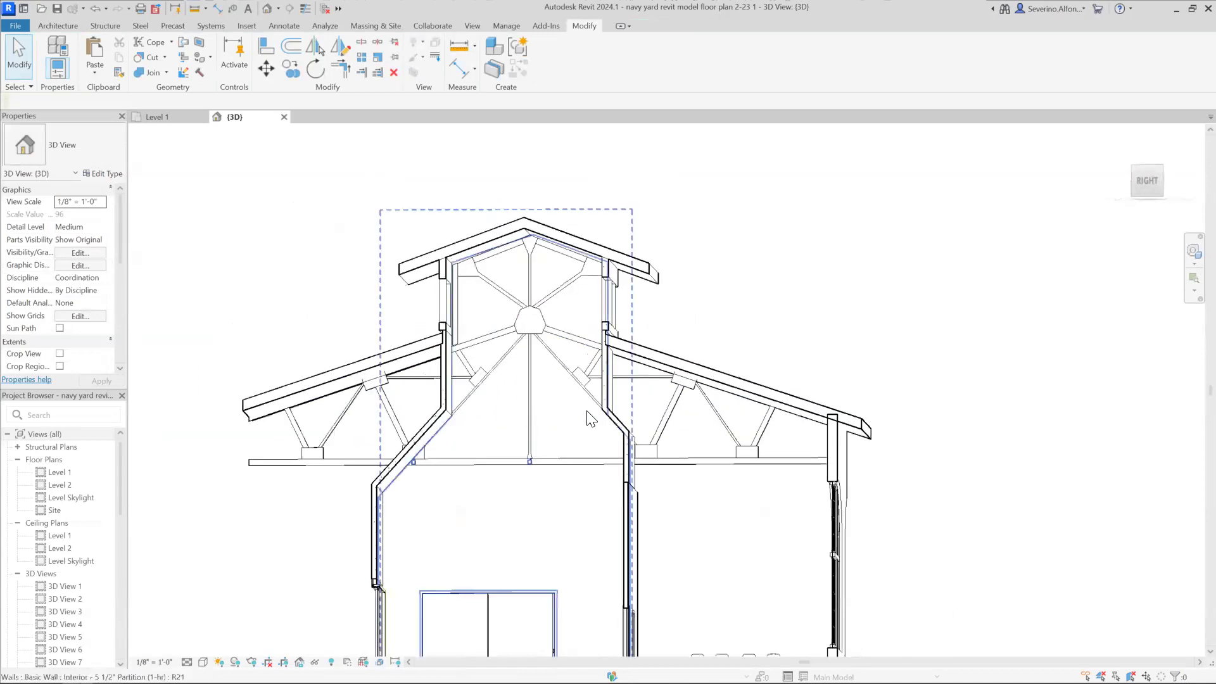
scroll(468, 418, "down", 1)
scroll(585, 472, "up", 1)
middle_click_drag(502, 458, 548, 418, "shift")
left_click(558, 402)
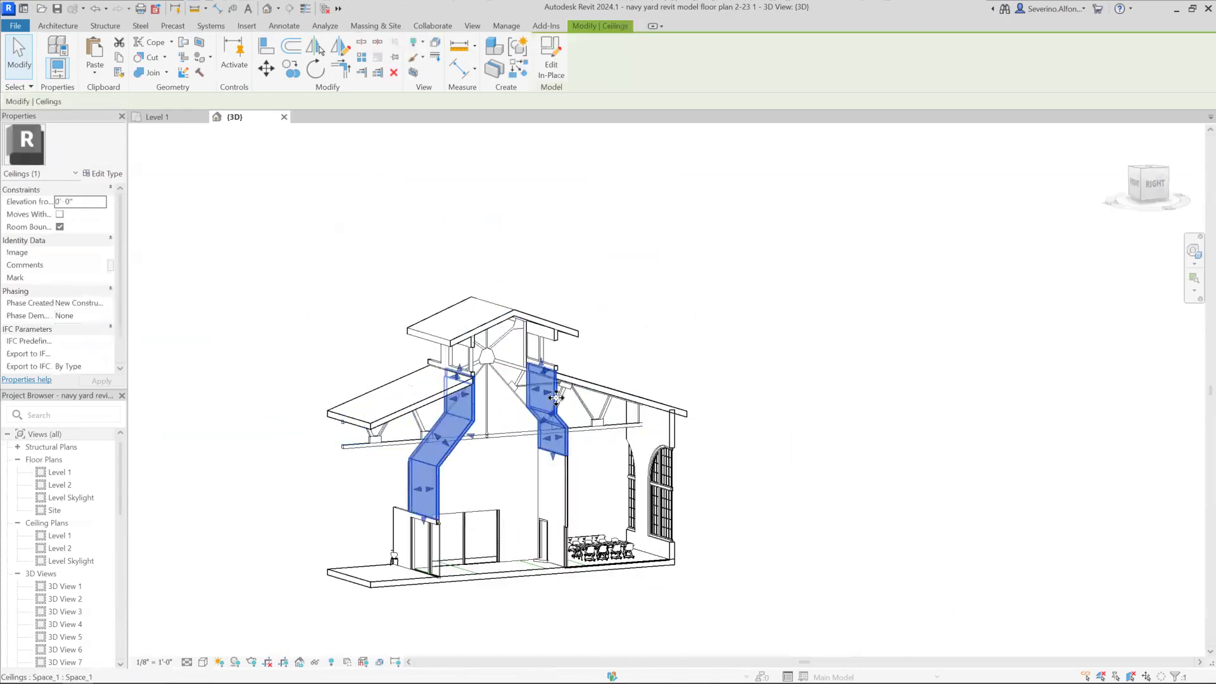
left_click(626, 358)
scroll(619, 355, "down", 2)
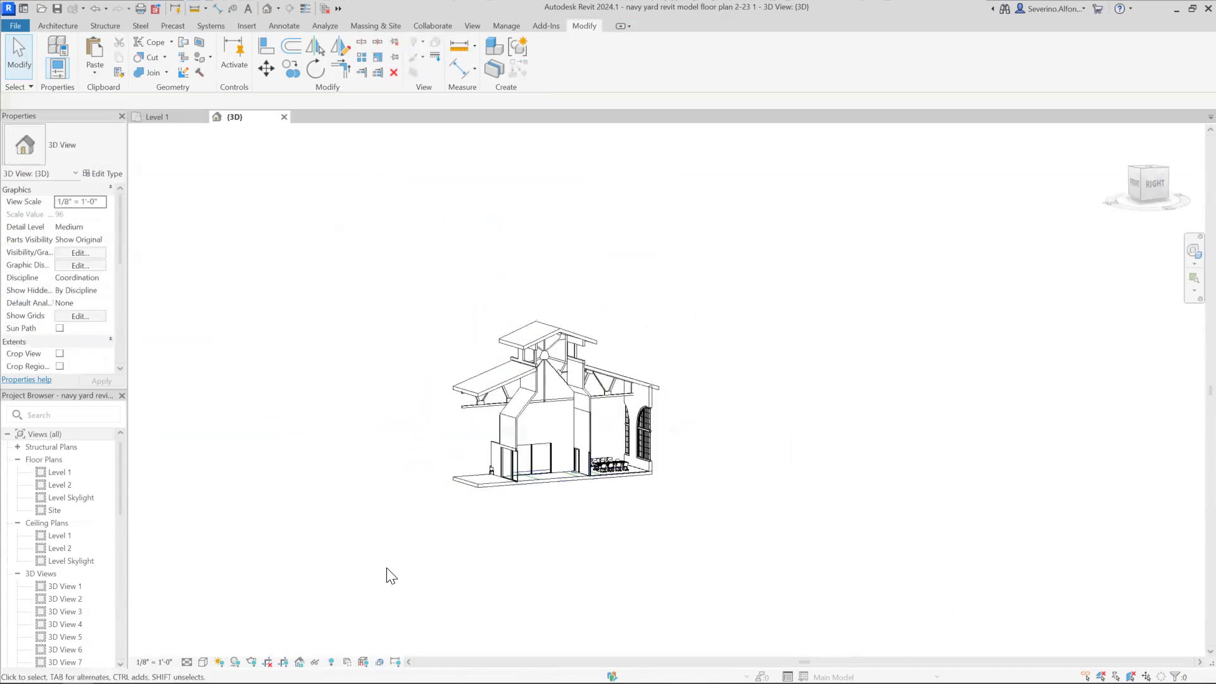
Step: Reveal the hidden section box and pull its right face outward along the building
left_click(331, 662)
middle_click_drag(593, 357, 561, 308, "shift")
left_click(562, 308)
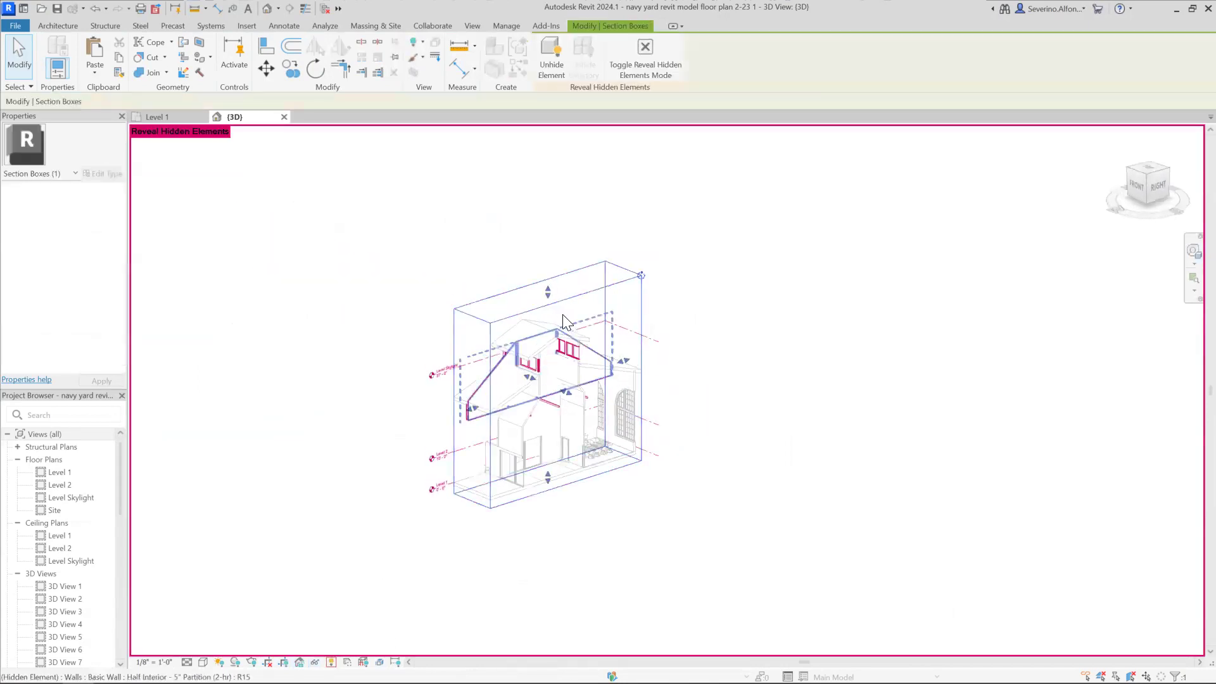
left_click_drag(565, 392, 637, 420)
middle_click_drag(565, 330, 526, 340, "shift")
left_click(419, 318)
left_click(496, 307)
left_click_drag(504, 412, 695, 442)
Step: Extend the section box outward at both ends of the building's length, then turn off the display of hidden elements
scroll(695, 442, "up", 5)
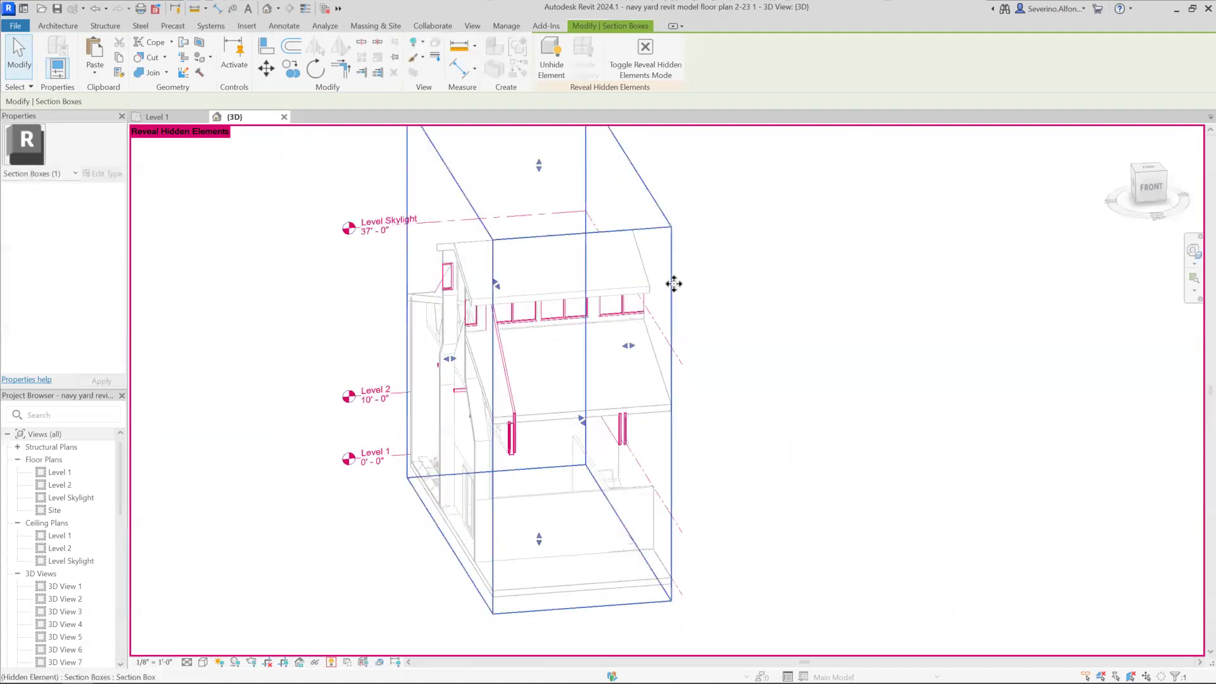
left_click_drag(630, 353, 662, 346)
middle_click_drag(647, 428, 569, 460, "shift")
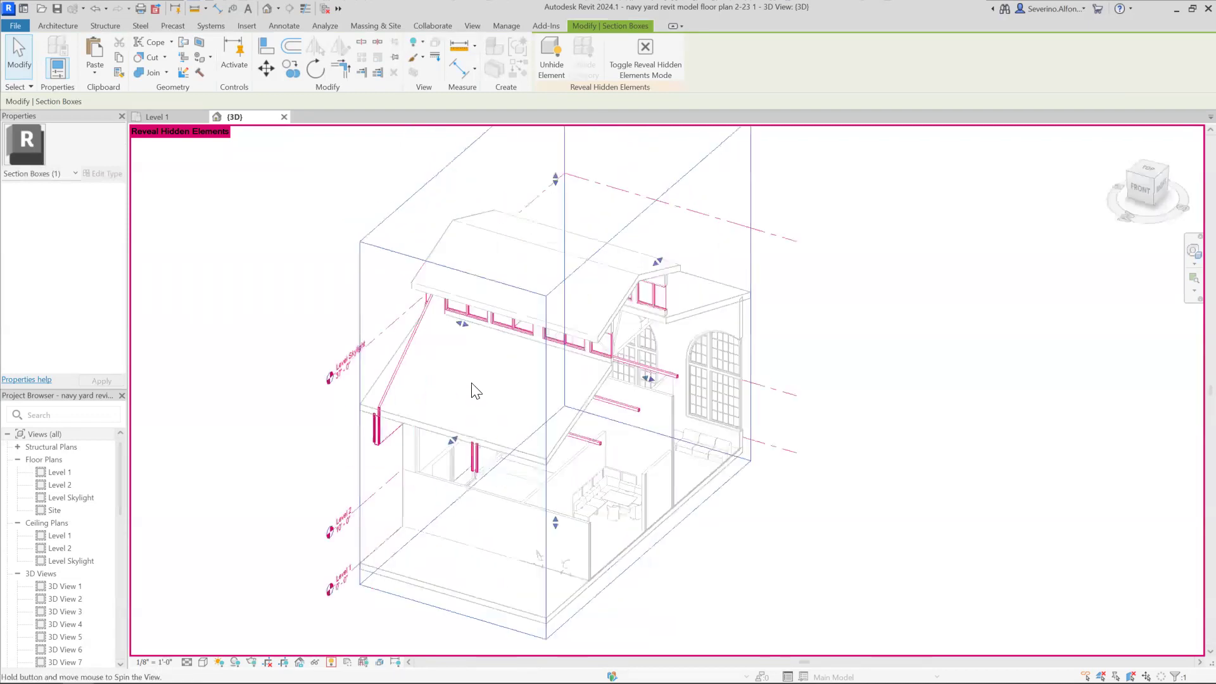
left_click_drag(464, 324, 447, 319)
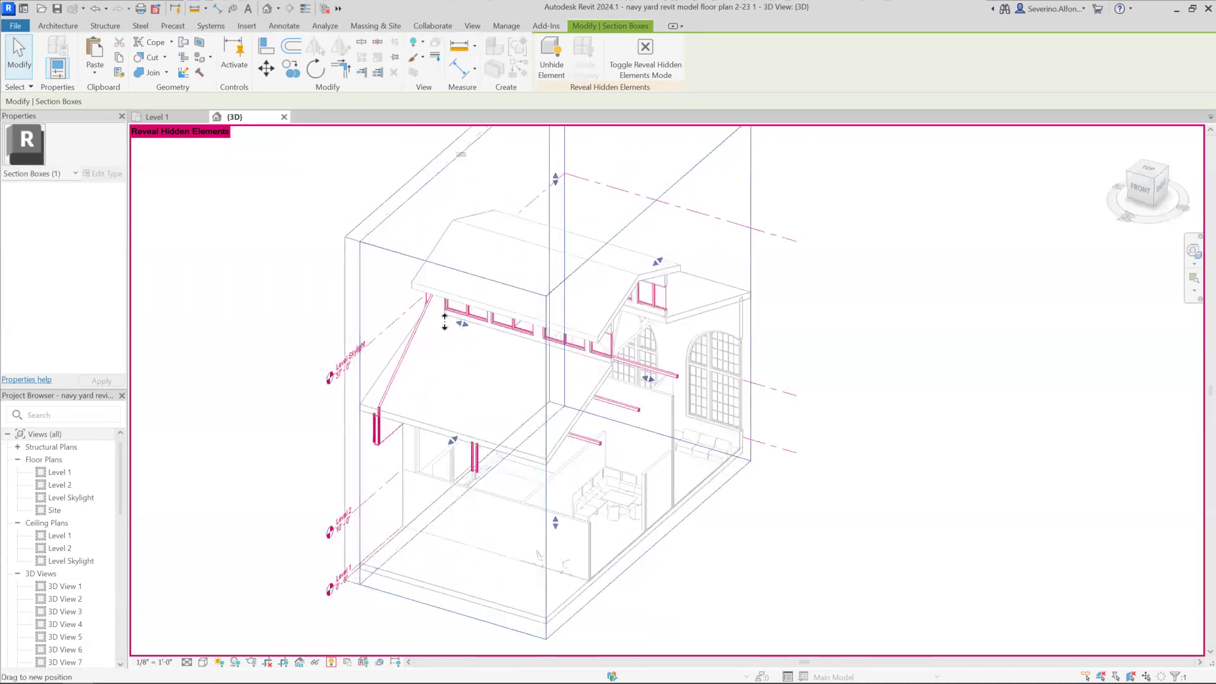
left_click(715, 390)
left_click(331, 662)
Step: Create an in-place model in the Ceilings category and name it SpaceCeiling_2
middle_click_drag(615, 415, 475, 370, "shift")
middle_click_drag(529, 469, 517, 560, "shift")
scroll(730, 428, "up", 5)
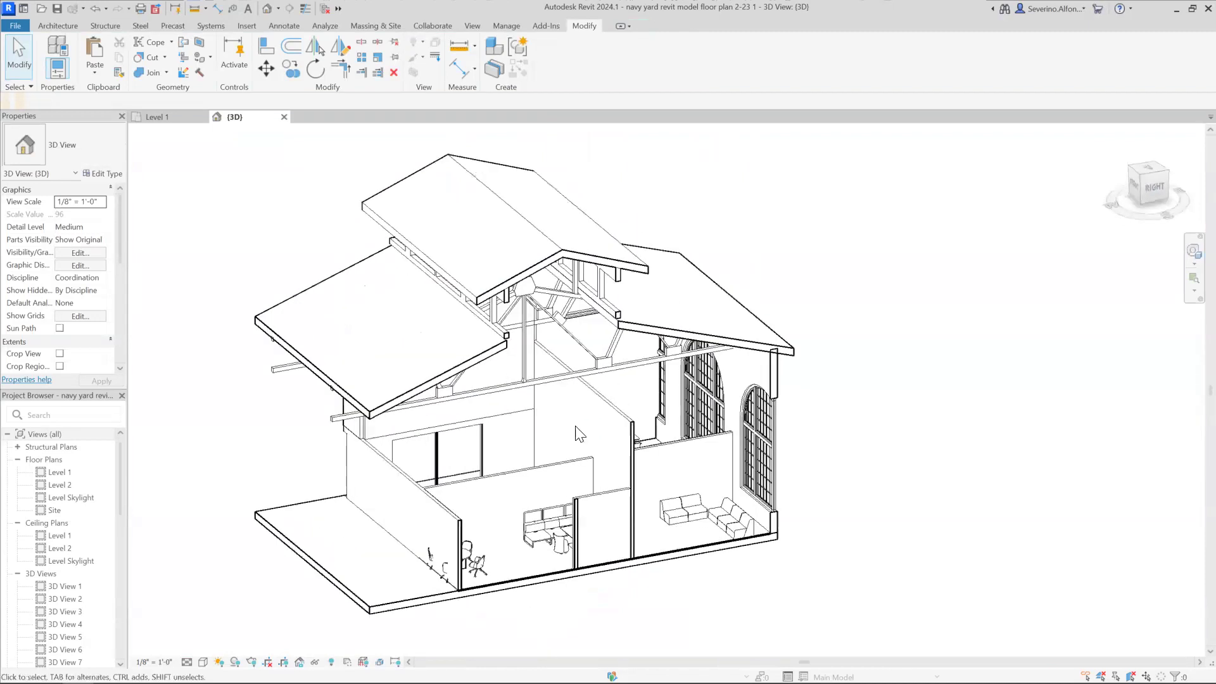
scroll(607, 427, "down", 3)
middle_click_drag(610, 443, 557, 433, "shift")
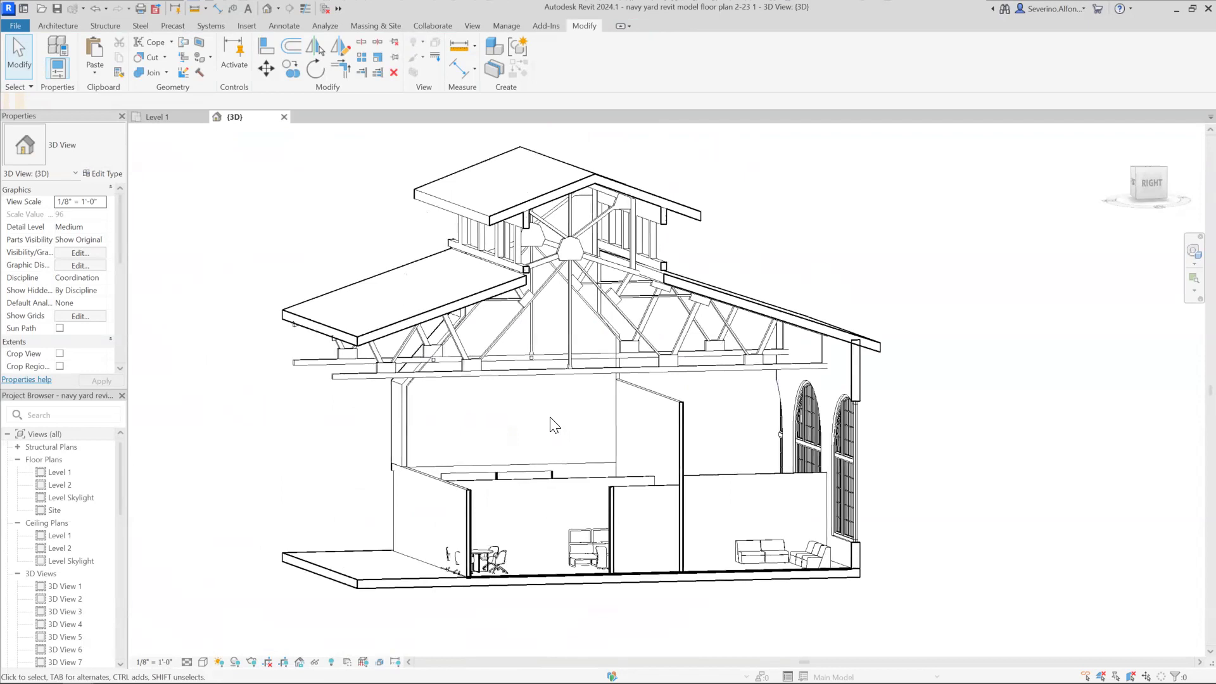
middle_click_drag(534, 423, 412, 425, "shift")
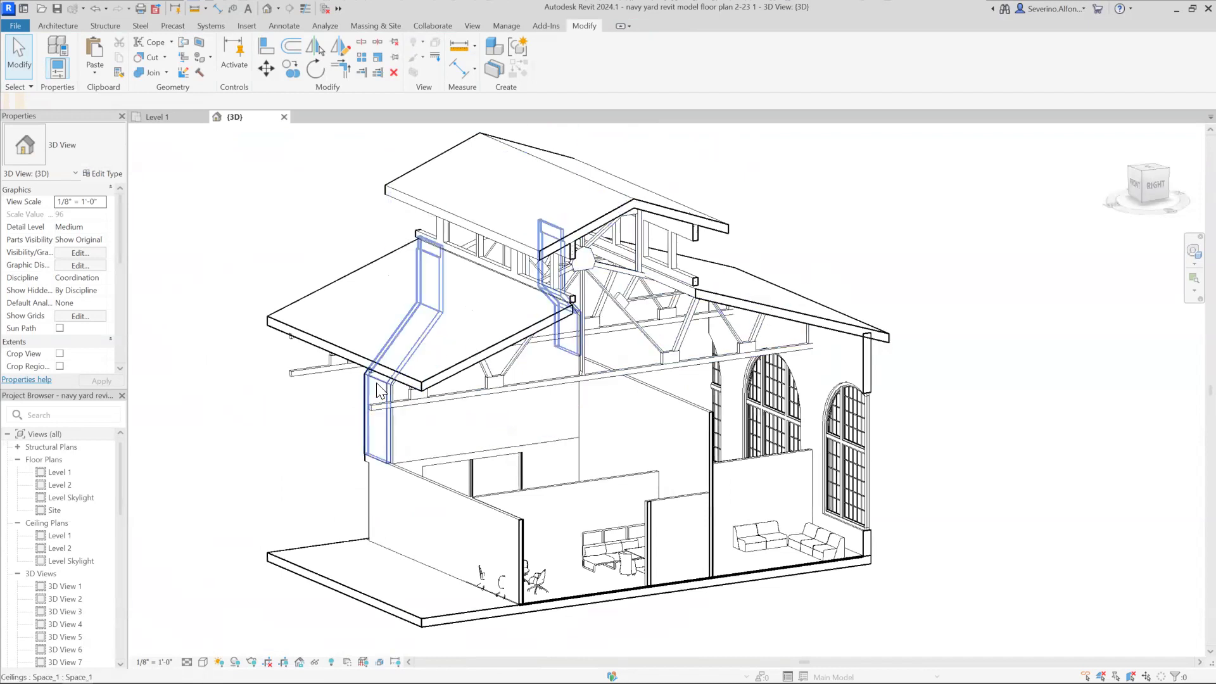
left_click(59, 26)
left_click(150, 72)
left_click(167, 111)
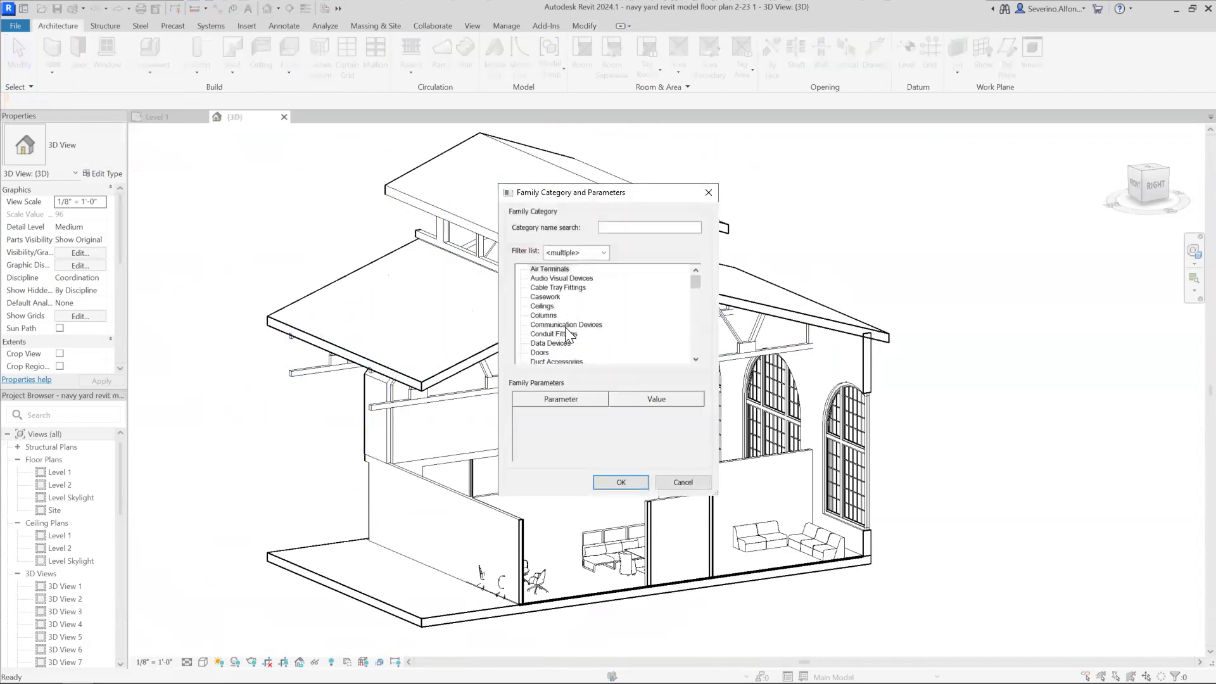
left_click(549, 299)
left_click(621, 483)
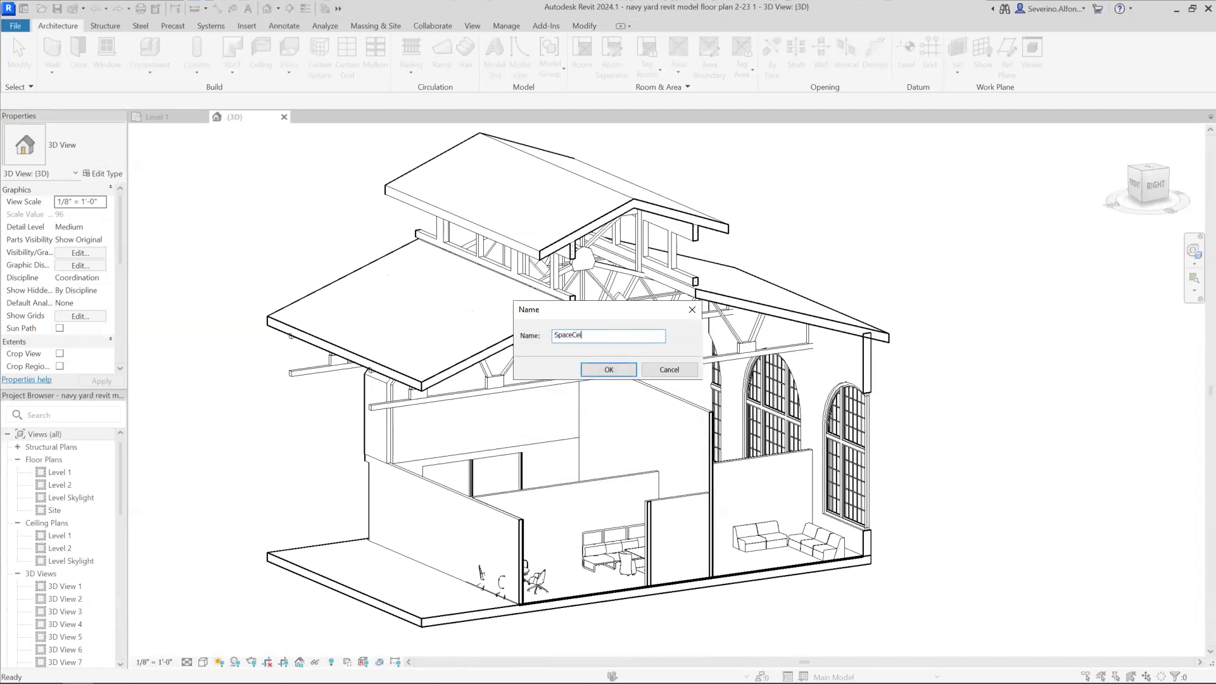
type("SpaceCeiling_2")
key("Return")
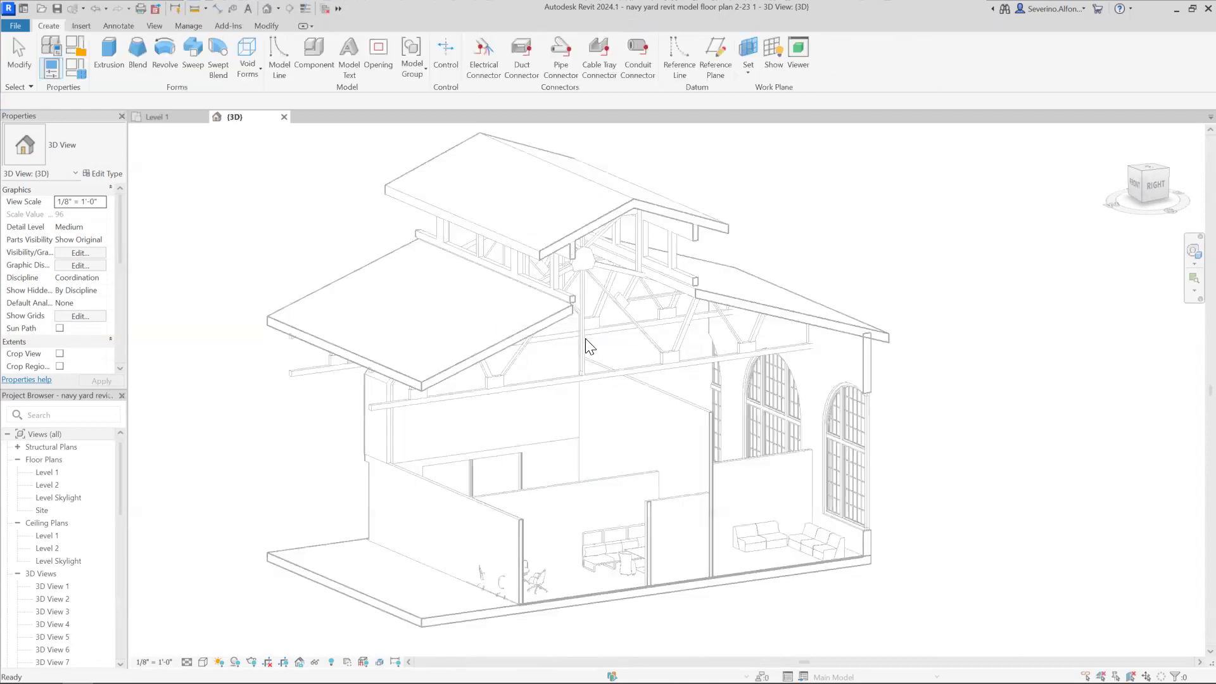
Step: Start an extrusion and set its work plane to the face of the low cross partition wall
left_click(111, 54)
scroll(649, 421, "down", 2)
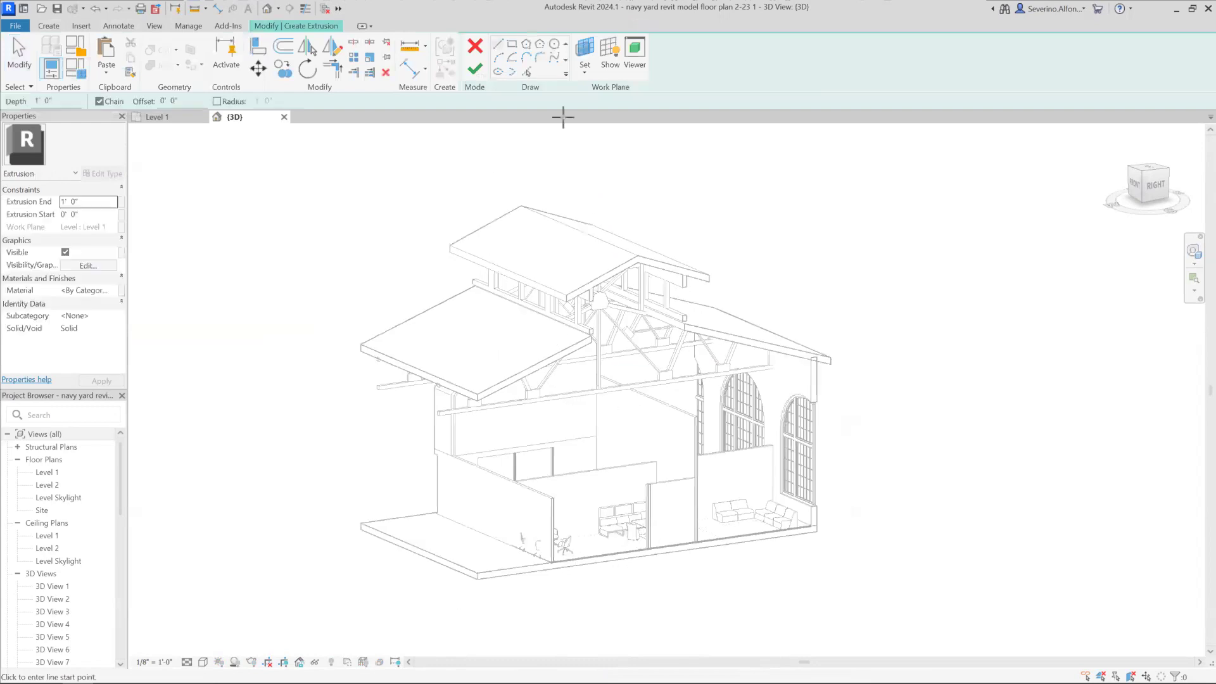
left_click(585, 73)
left_click(559, 116)
scroll(725, 457, "up", 4)
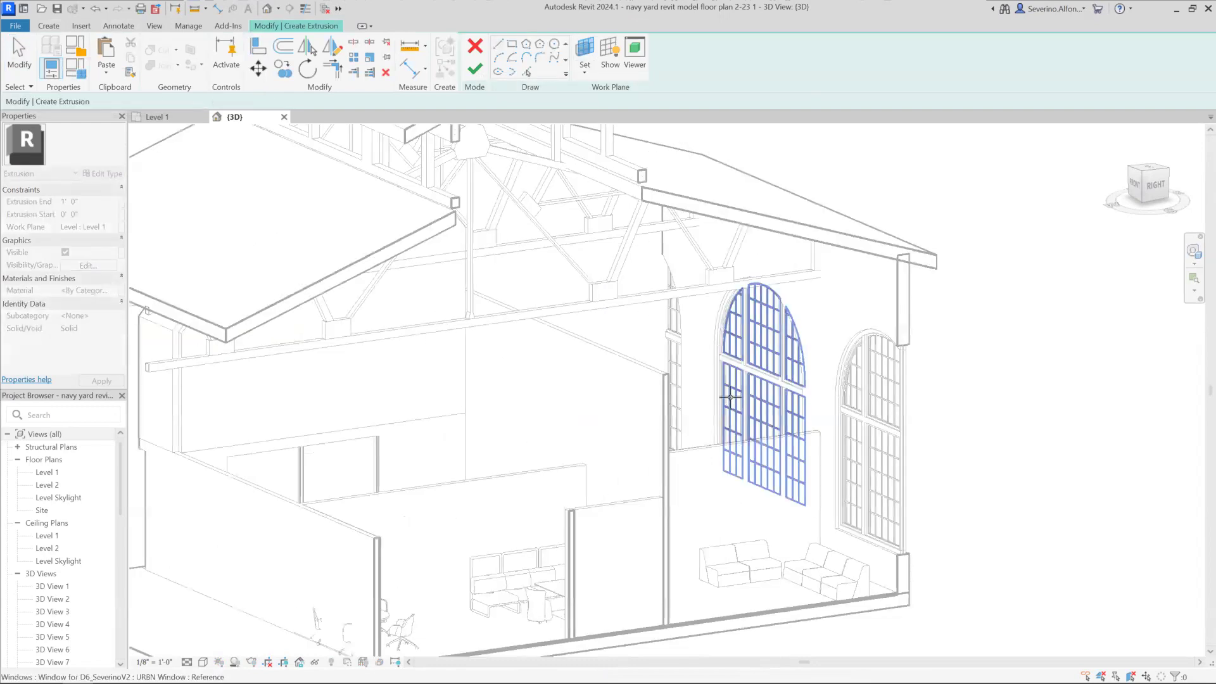
middle_click_drag(703, 471, 630, 489, "shift")
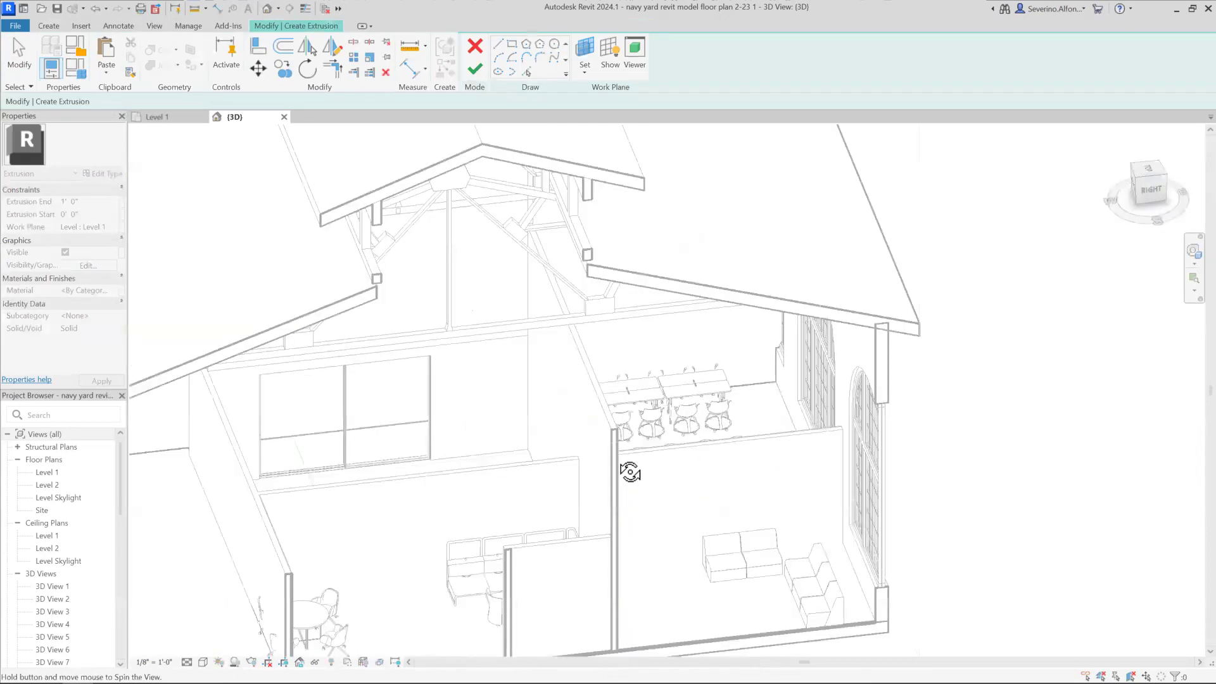
middle_click_drag(647, 401, 728, 308, "shift")
scroll(696, 386, "down", 5)
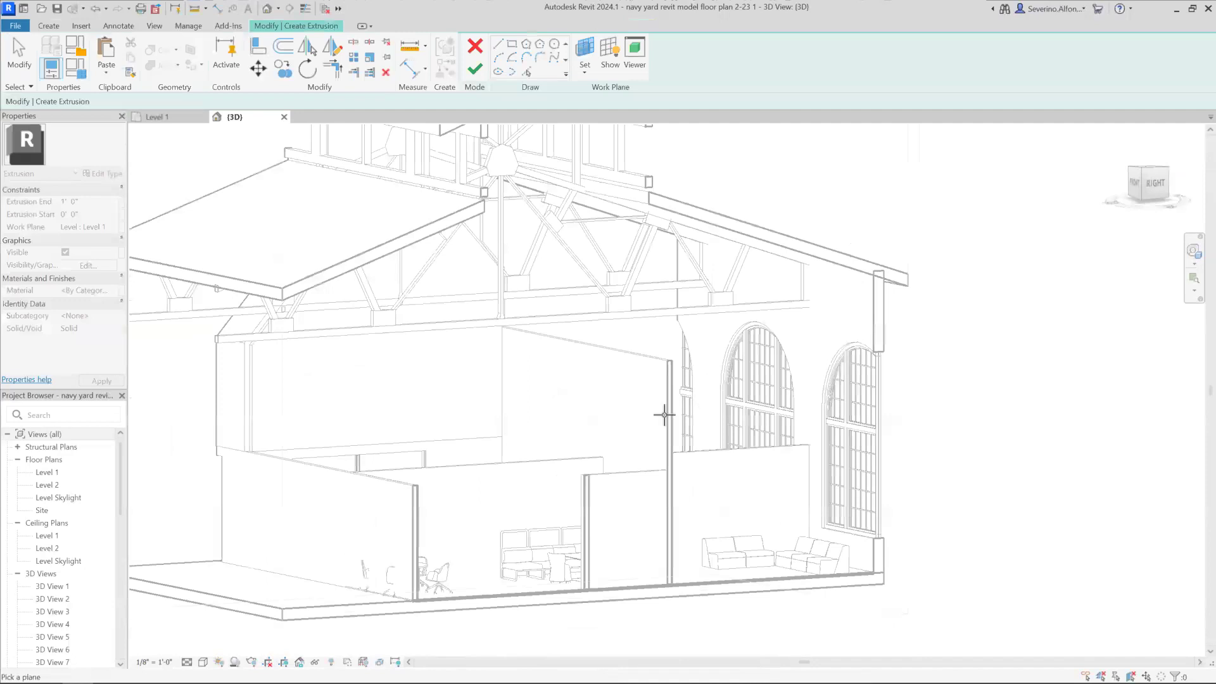
scroll(548, 421, "up", 5)
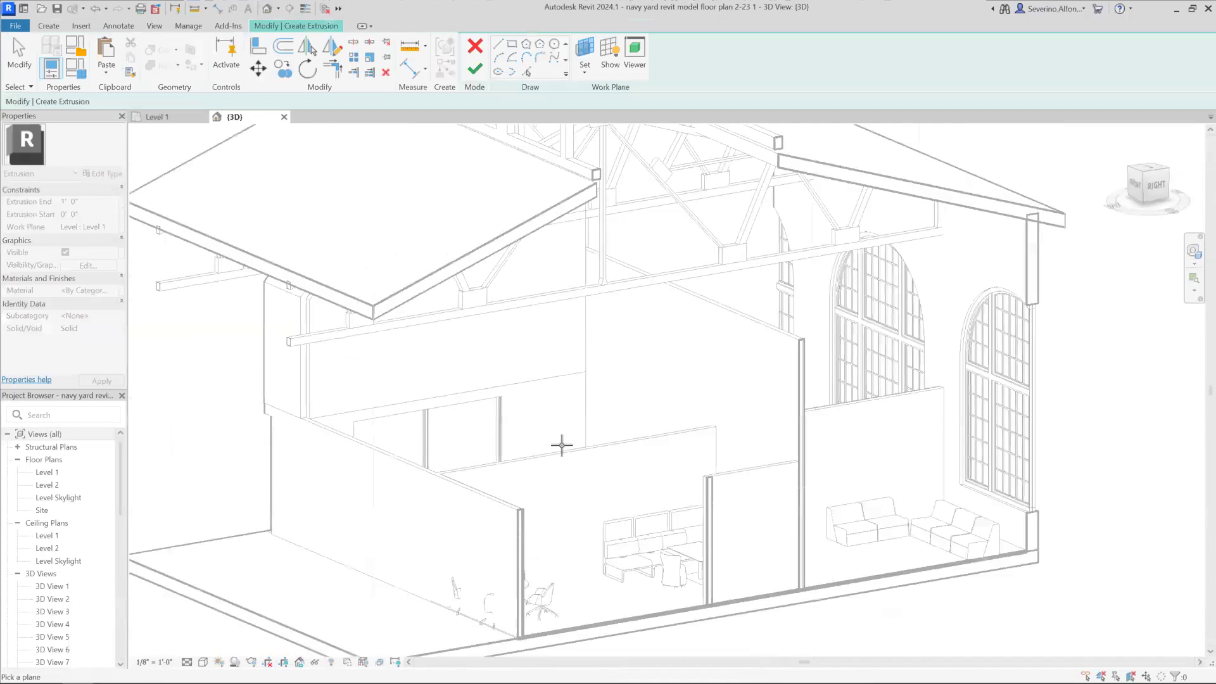
left_click(563, 453)
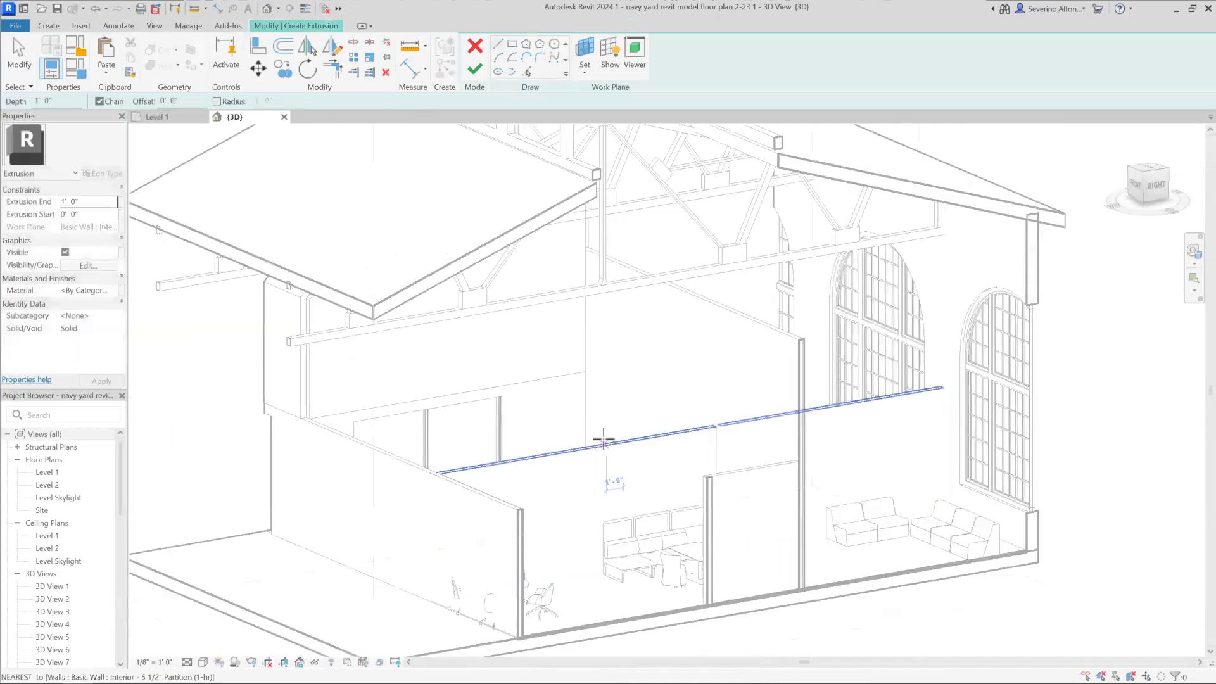
Step: Display the work plane and extend its grid above the top of the cross partition wall
left_click(603, 58)
left_click(575, 451)
left_click_drag(690, 427, 690, 361)
left_click(717, 374)
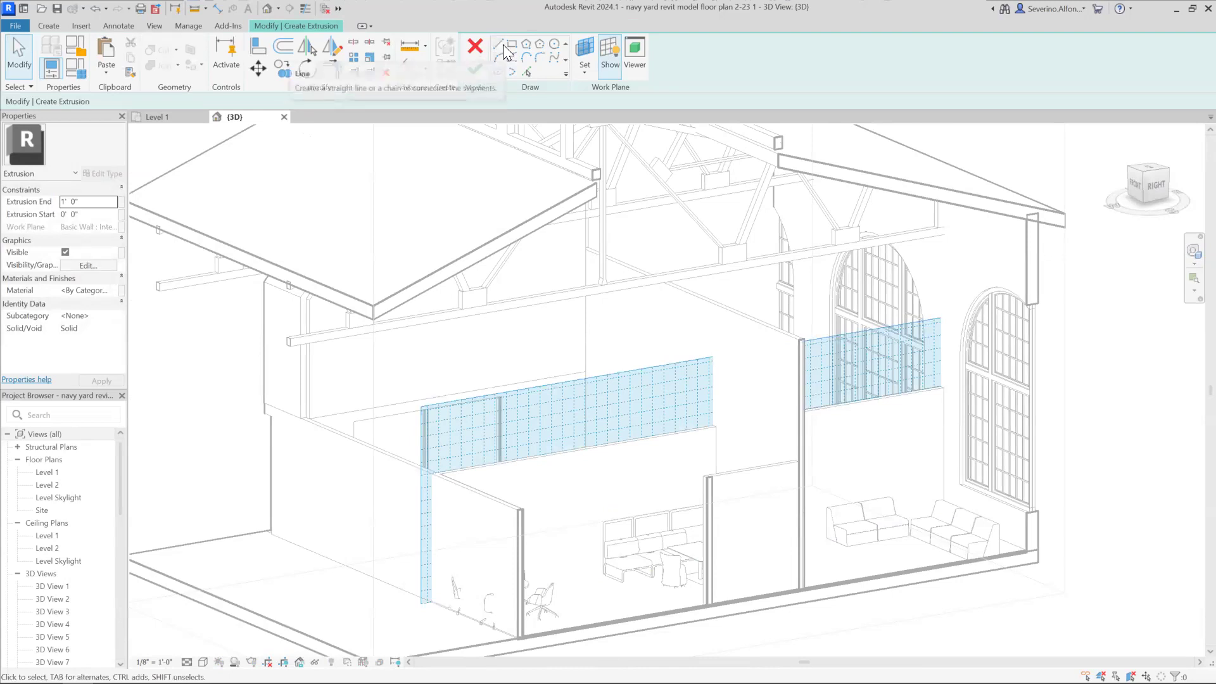
Step: Pick the lower edges of both central truss diagonals as sketch lines for the extrusion, working in the right view
left_click(526, 72)
scroll(585, 246, "down", 1)
middle_click_drag(548, 279, 496, 255, "shift")
left_click(1148, 190)
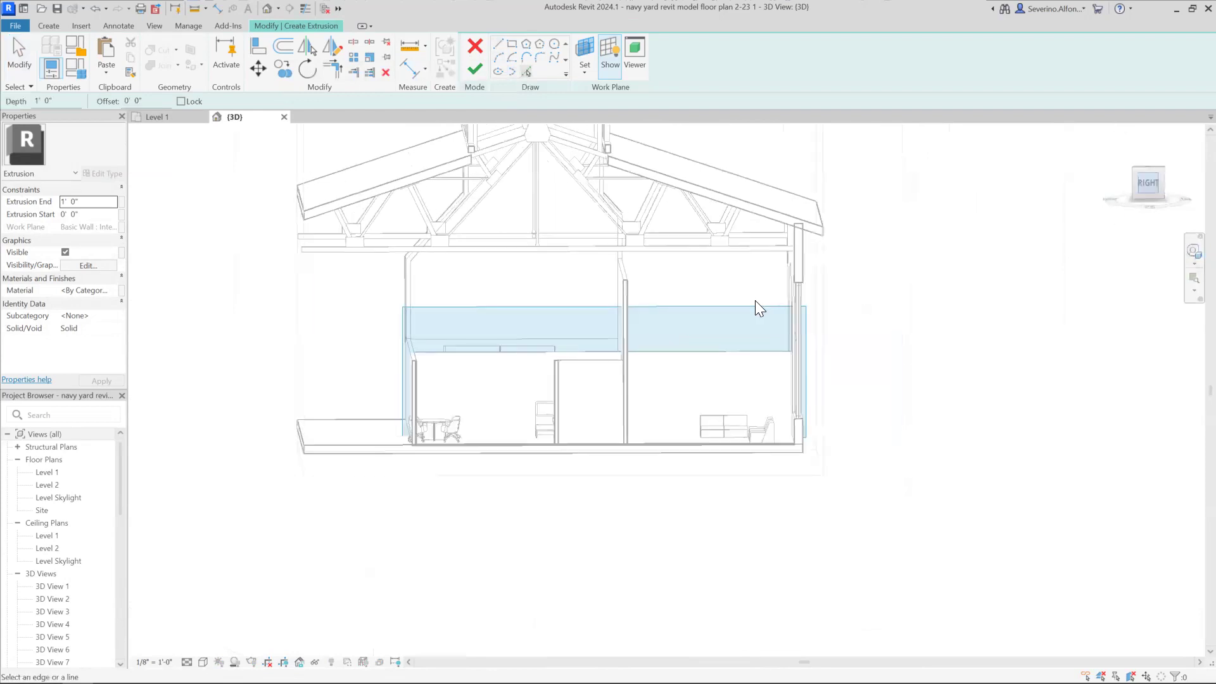
scroll(639, 415, "up", 3)
scroll(643, 406, "up", 2)
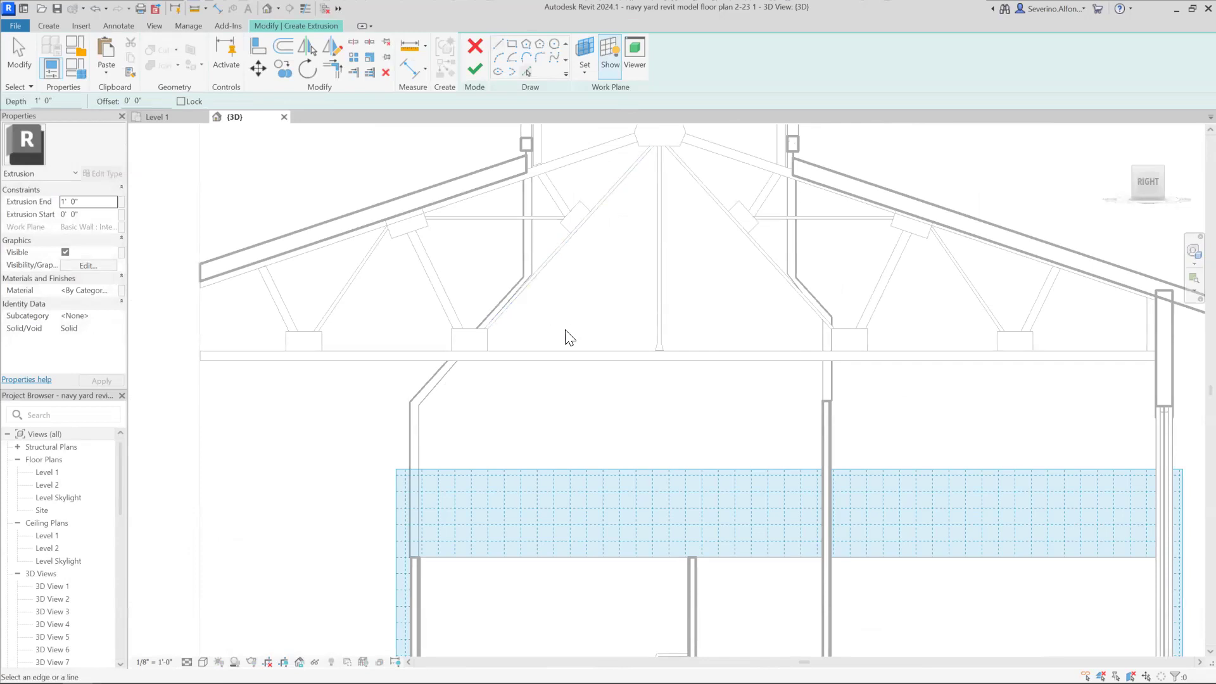
scroll(570, 337, "down", 1)
left_click(531, 304)
left_click(700, 232)
scroll(673, 227, "up", 1)
key("Escape")
scroll(659, 228, "down", 1)
scroll(659, 241, "down", 1)
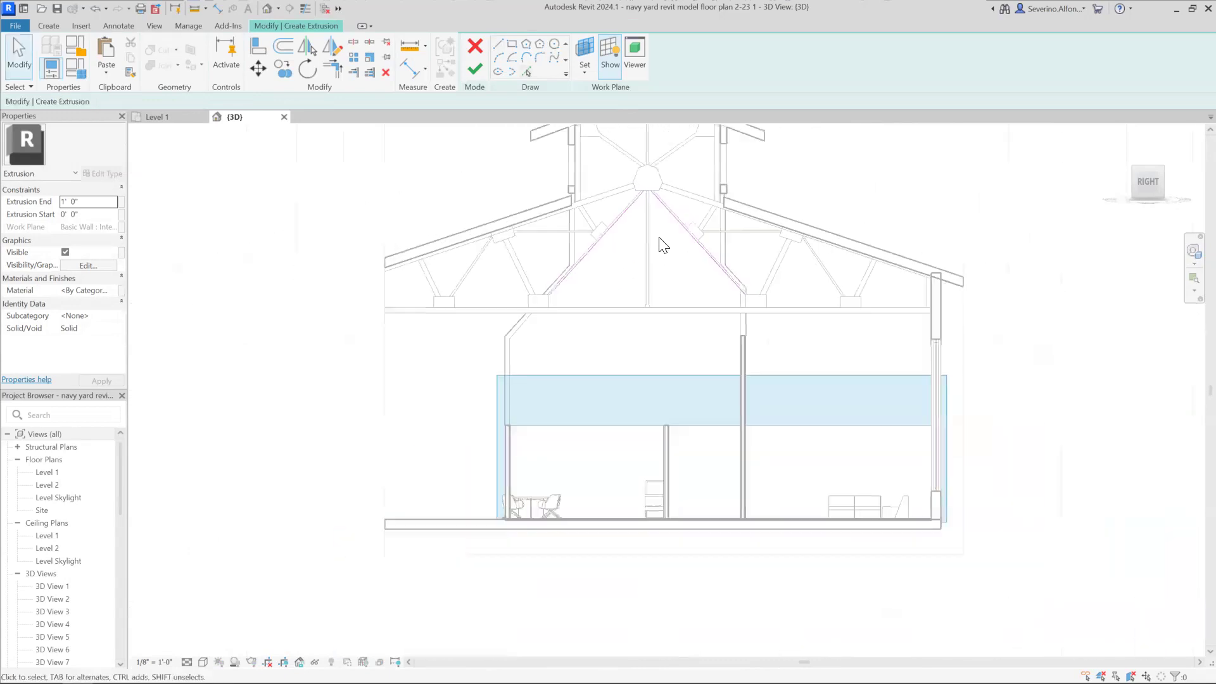
middle_click_drag(659, 244, 579, 274)
scroll(568, 266, "down", 1)
scroll(567, 223, "up", 2)
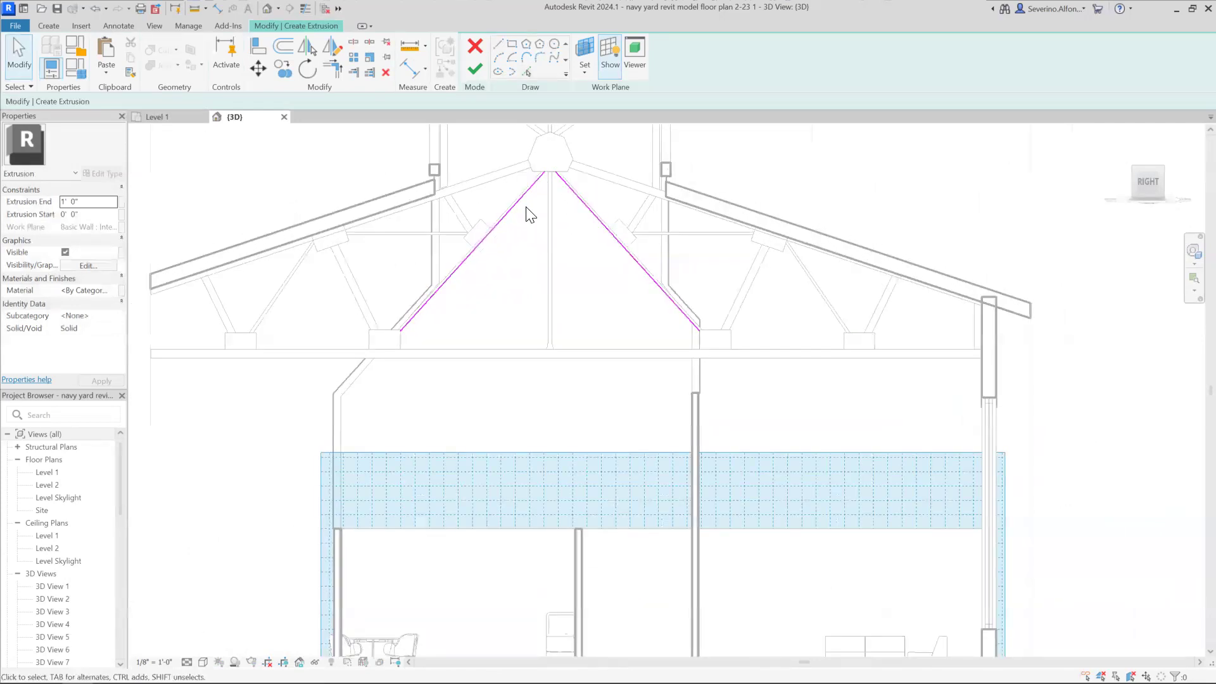
Step: Draw a horizontal sketch line between the two diagonals just below their peak and trim all three lines into corners
key("l")
key("i")
left_click(497, 207)
left_click(616, 207)
key("Escape")
key("Escape")
key("t")
key("r")
left_click(594, 214)
left_click(566, 208)
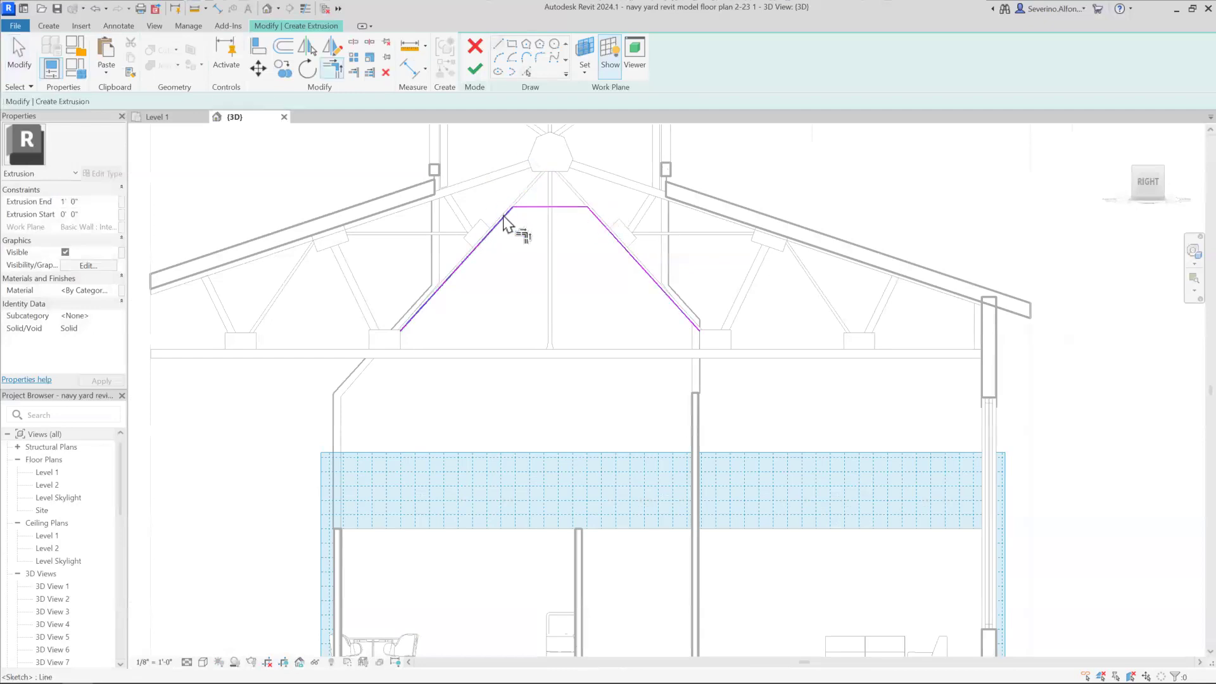
Step: Pick the inner vertical edges of the profiled partition wall on both sides as sketch lines below the truss diagonals
scroll(579, 244, "down", 4)
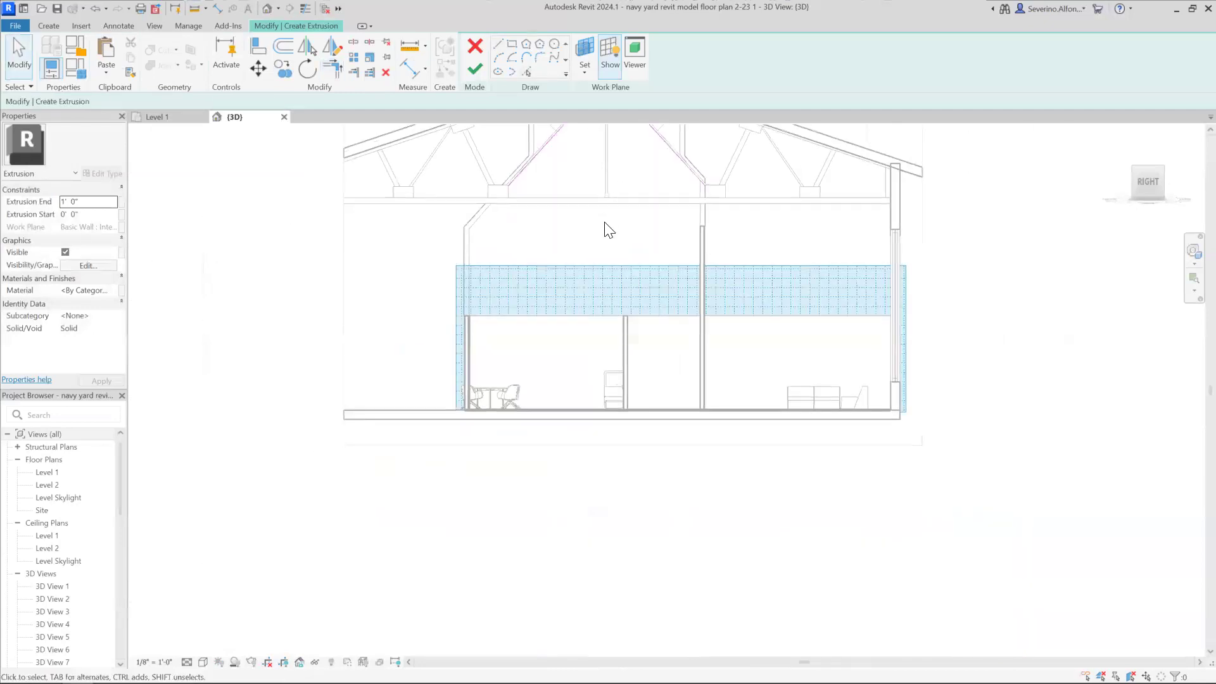
middle_click_drag(605, 223, 608, 265)
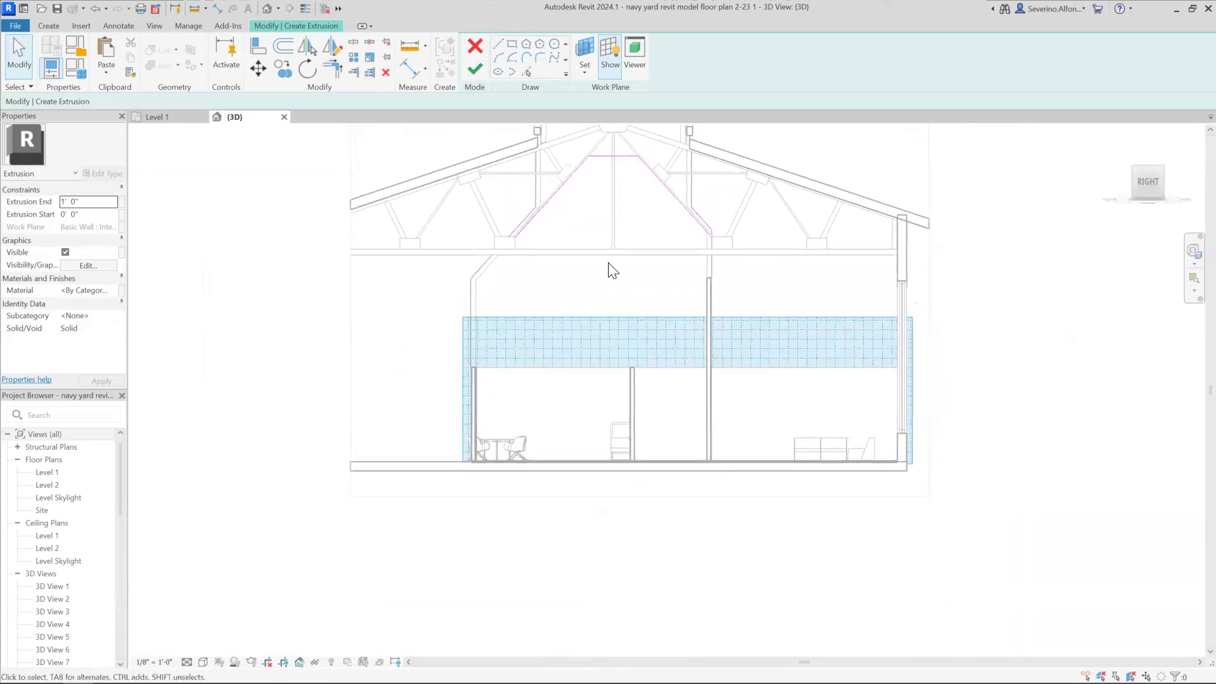
scroll(526, 254, "up", 3)
scroll(525, 248, "down", 2)
middle_click_drag(523, 222, 525, 205)
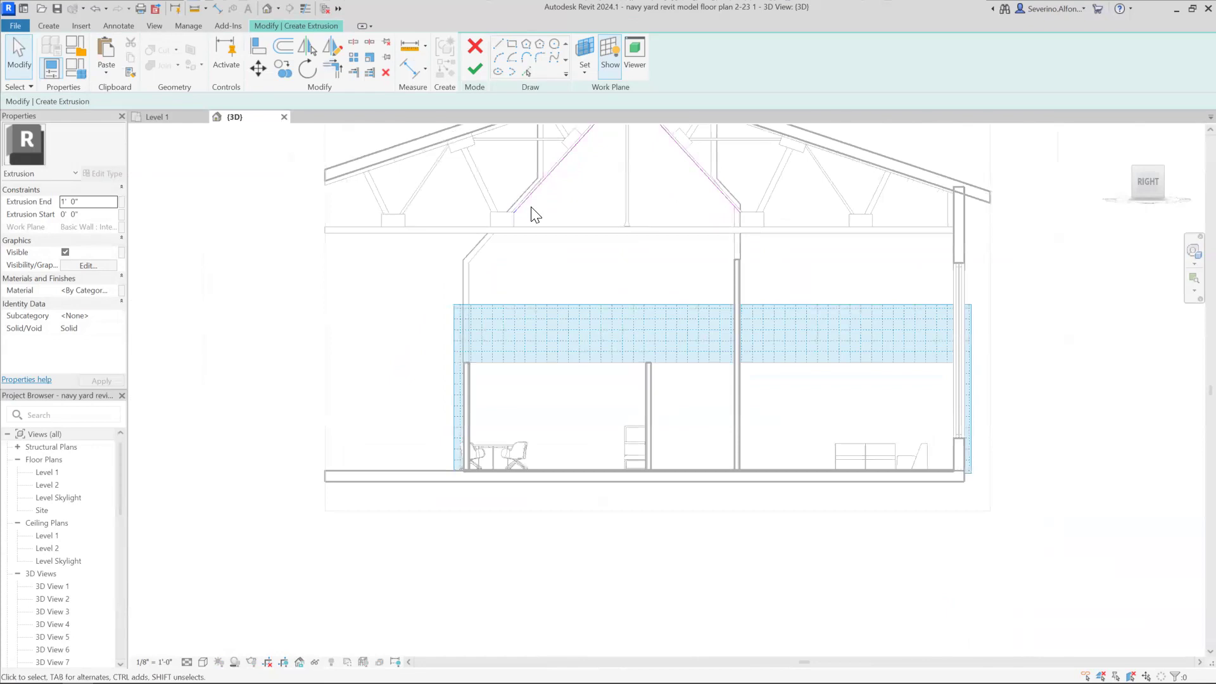
scroll(526, 226, "up", 2)
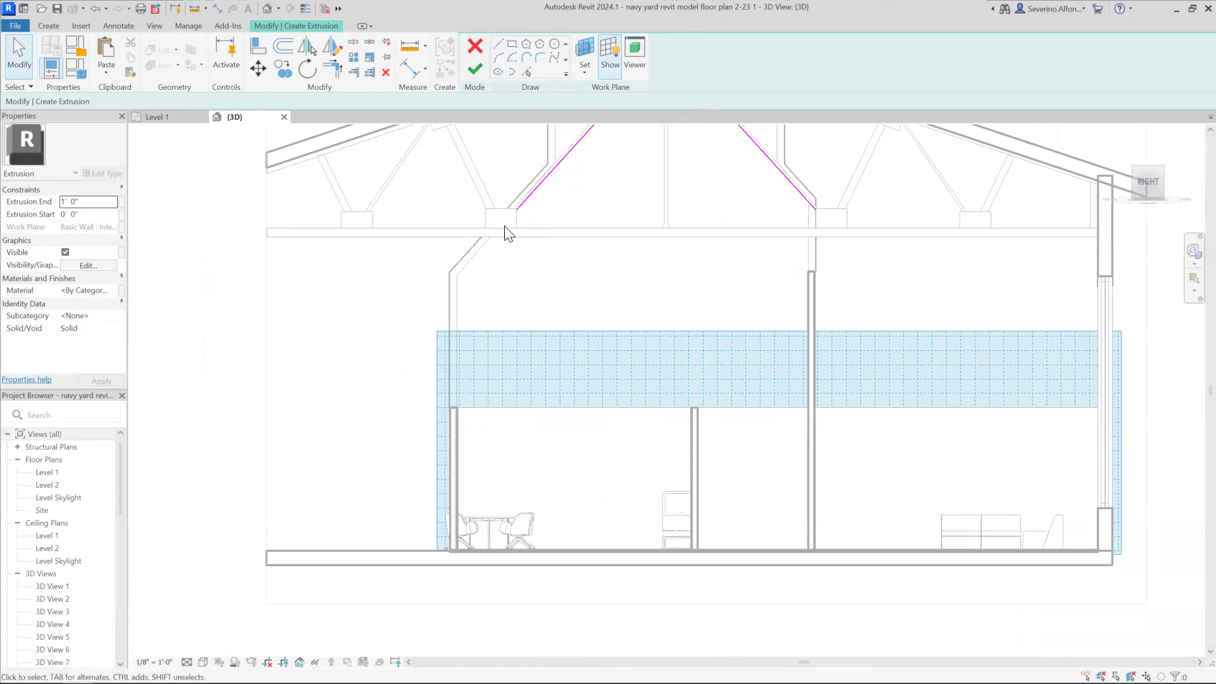
left_click(527, 71)
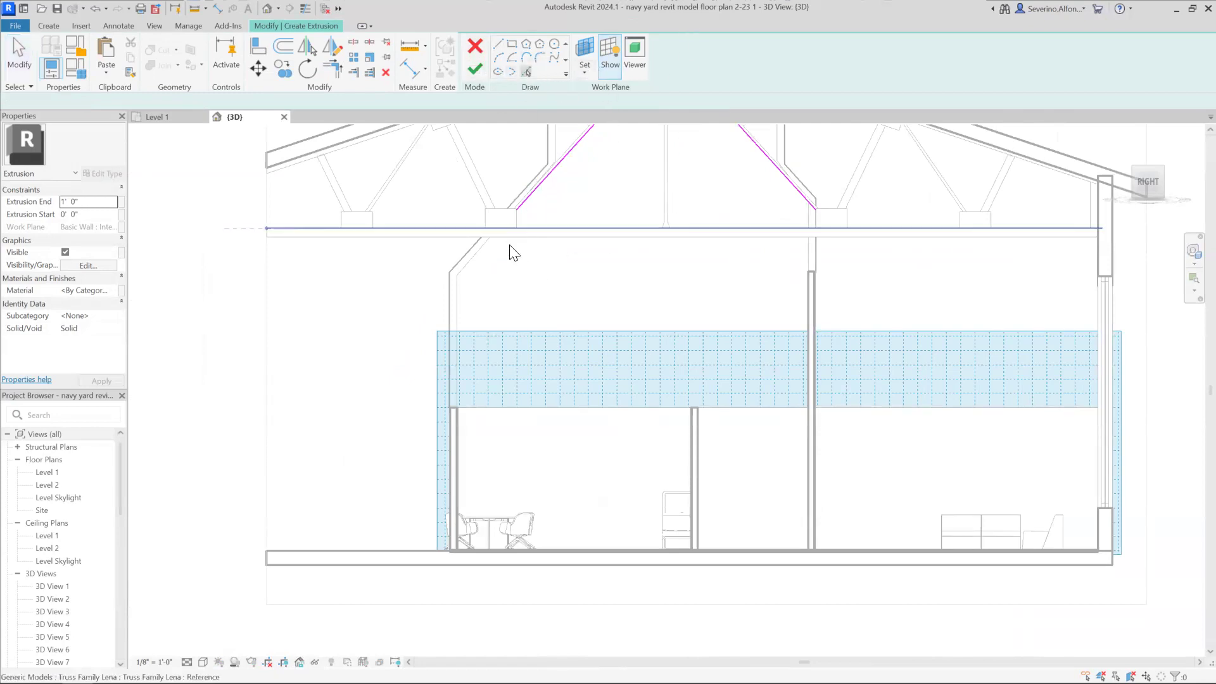
middle_click_drag(515, 261, 520, 324)
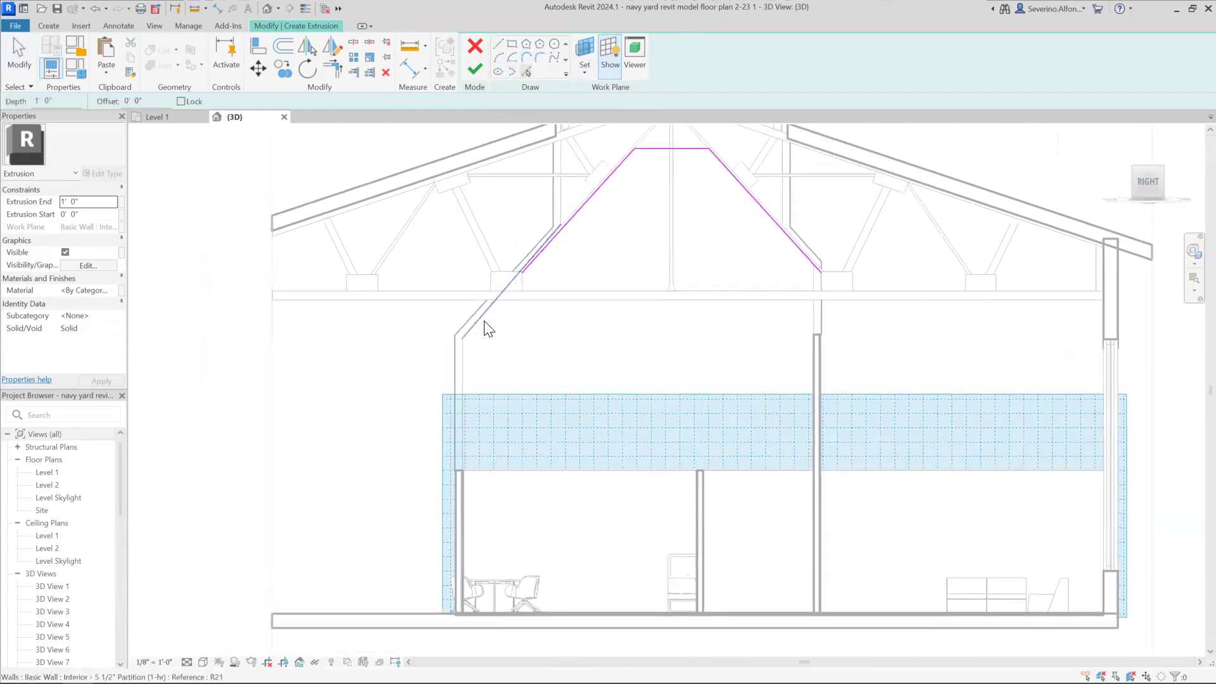
key("Escape")
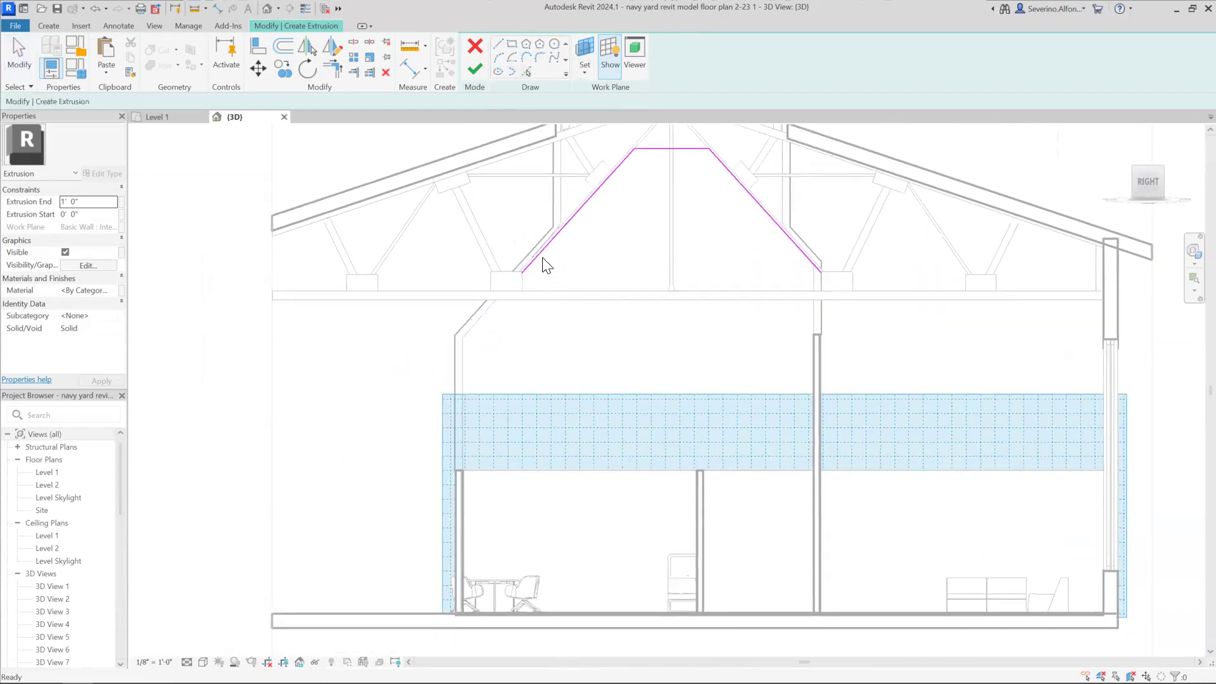
left_click(526, 70)
left_click(462, 379)
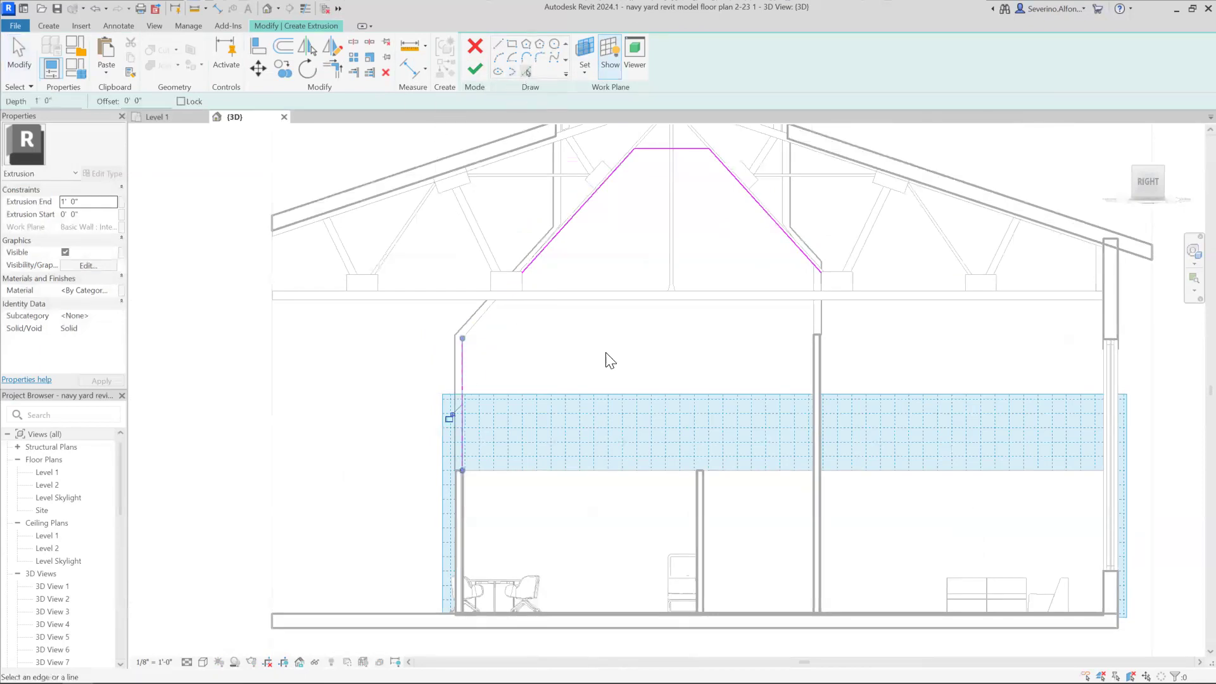
left_click(813, 342)
key("Escape")
Step: Trim both vertical sketch lines and their adjoining diagonals into corners
key("t")
key("r")
left_click(814, 309)
left_click(463, 355)
left_click(554, 238)
key("Escape")
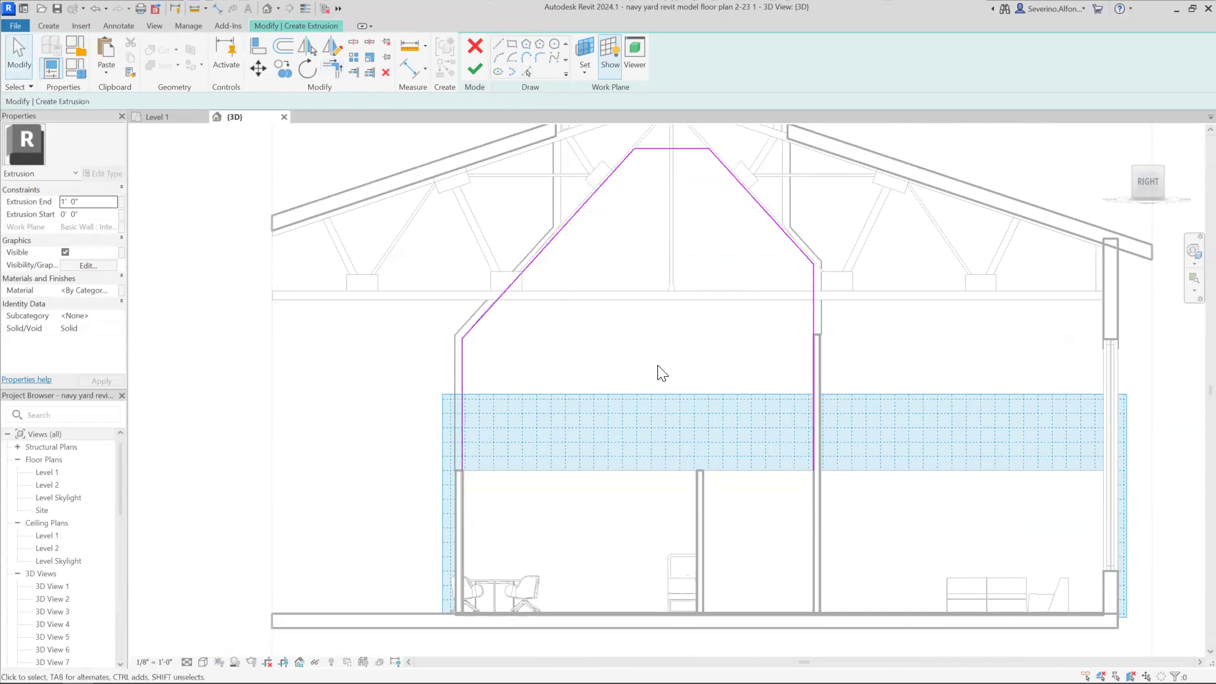
Step: Delete the diagonal sketch line on the side of the tall partition wall
scroll(671, 364, "down", 1)
mouse_move(720, 223)
left_mouse_down()
mouse_move(719, 284)
mouse_move(720, 271)
left_mouse_up()
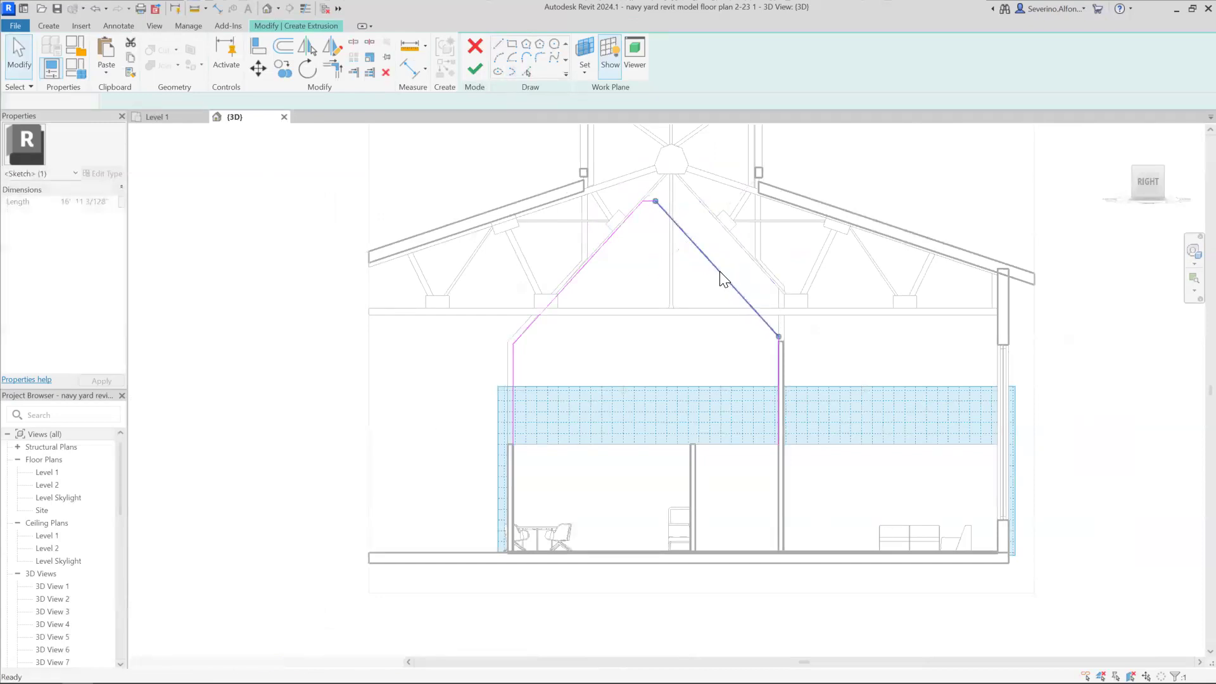
key("ctrl+z")
left_click(732, 238)
key("Delete")
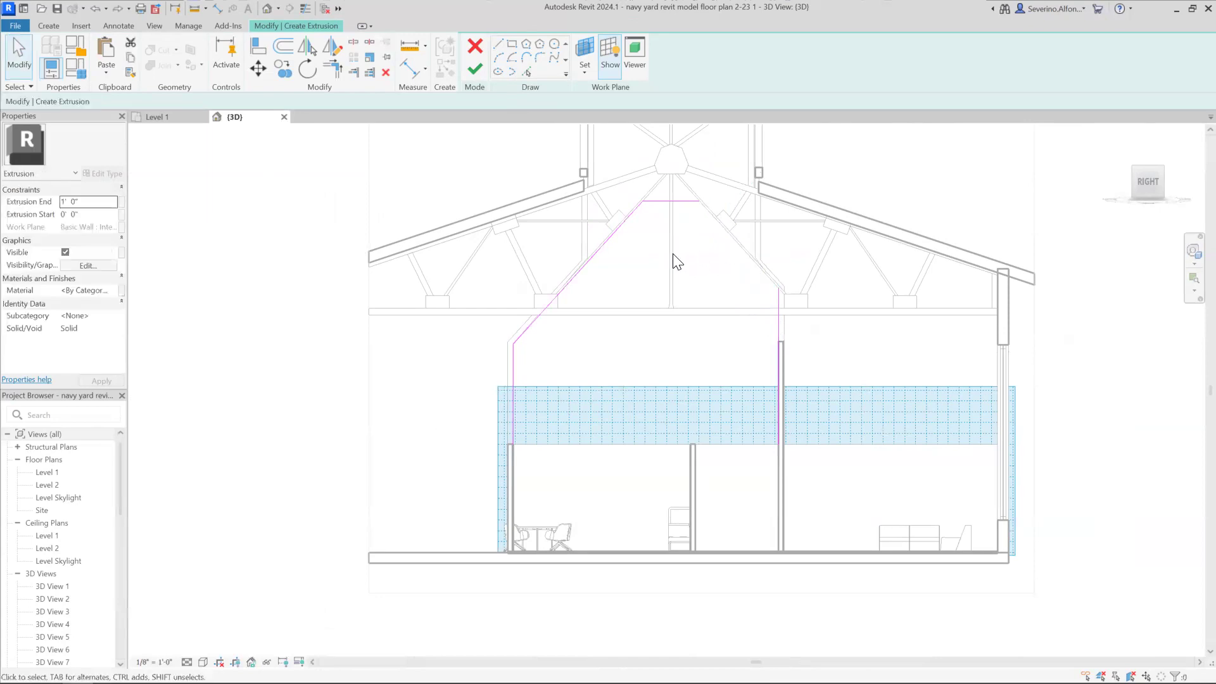
Step: Mirror a copy of the remaining diagonal about a vertical axis drawn down from its upper endpoint
left_click(627, 224)
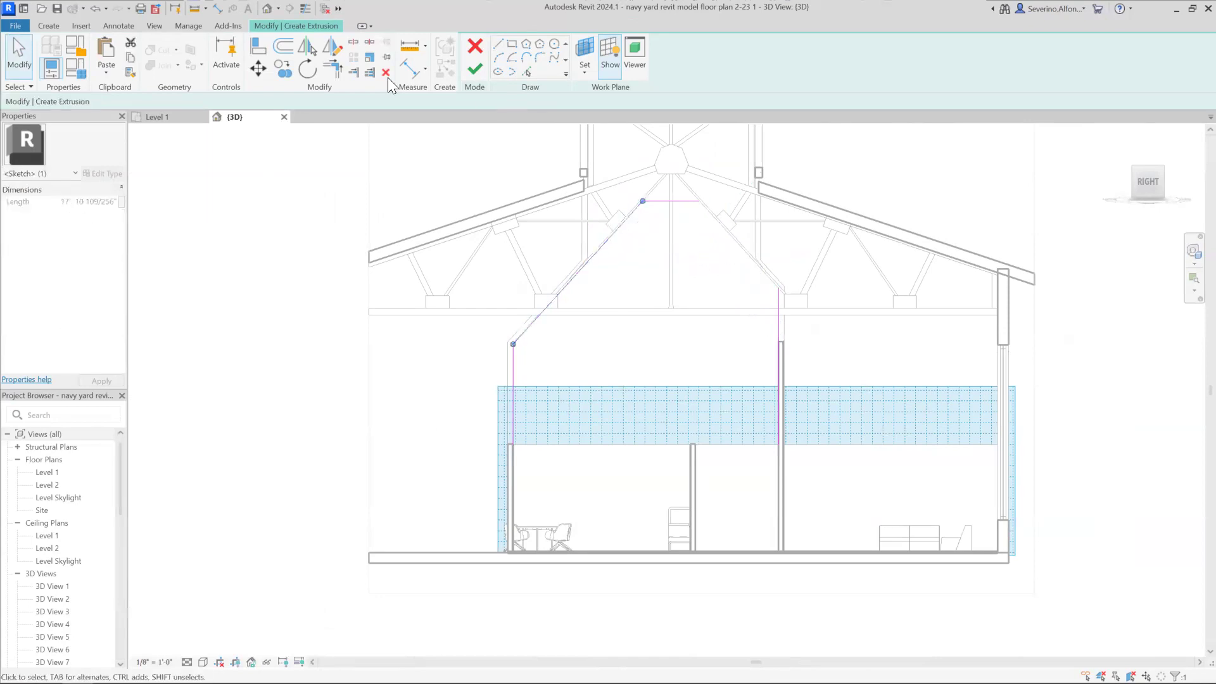
left_click(330, 47)
left_click(643, 201)
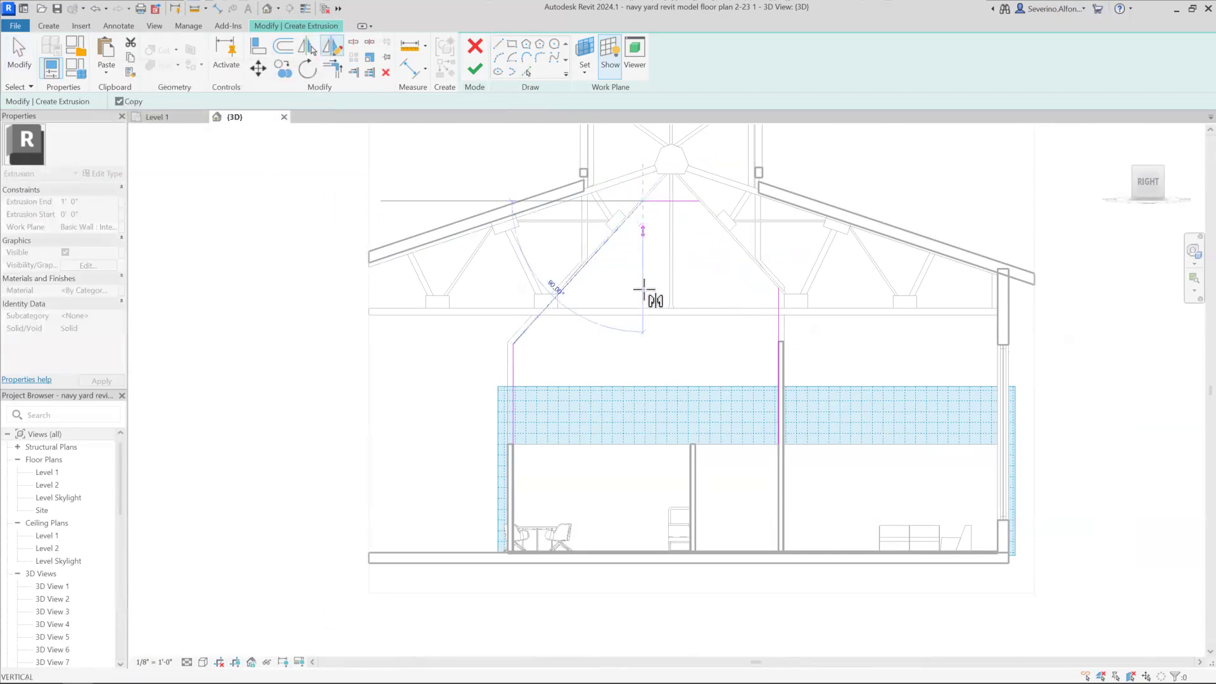
left_click(659, 504)
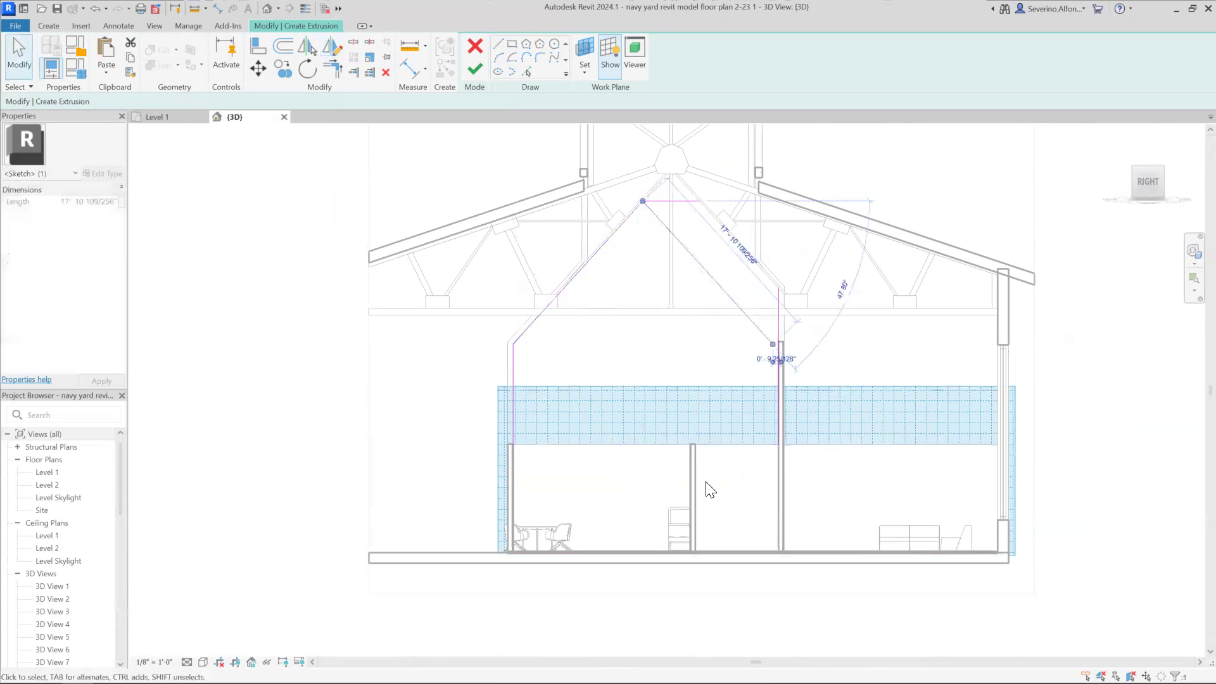
left_click(738, 357)
left_click(684, 242)
Step: Move the mirrored diagonal horizontally so its lower end meets the vertical sketch line at the tall wall
scroll(702, 302, "up", 3)
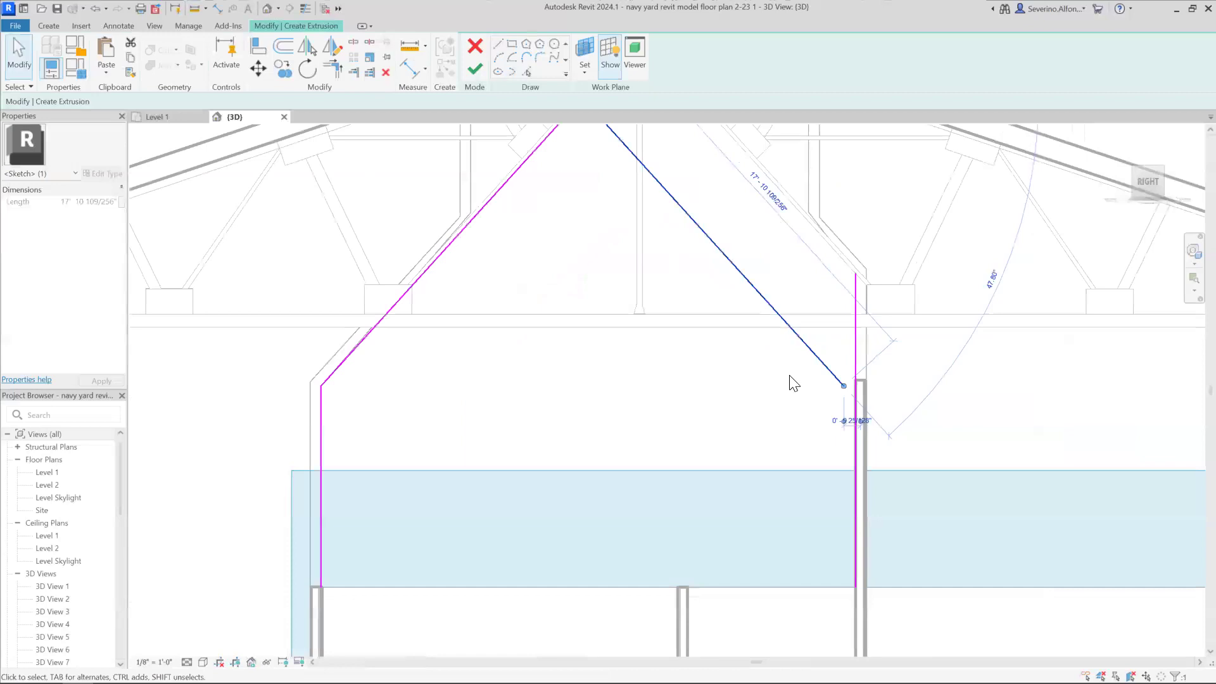
scroll(865, 421, "up", 2)
key("m")
key("v")
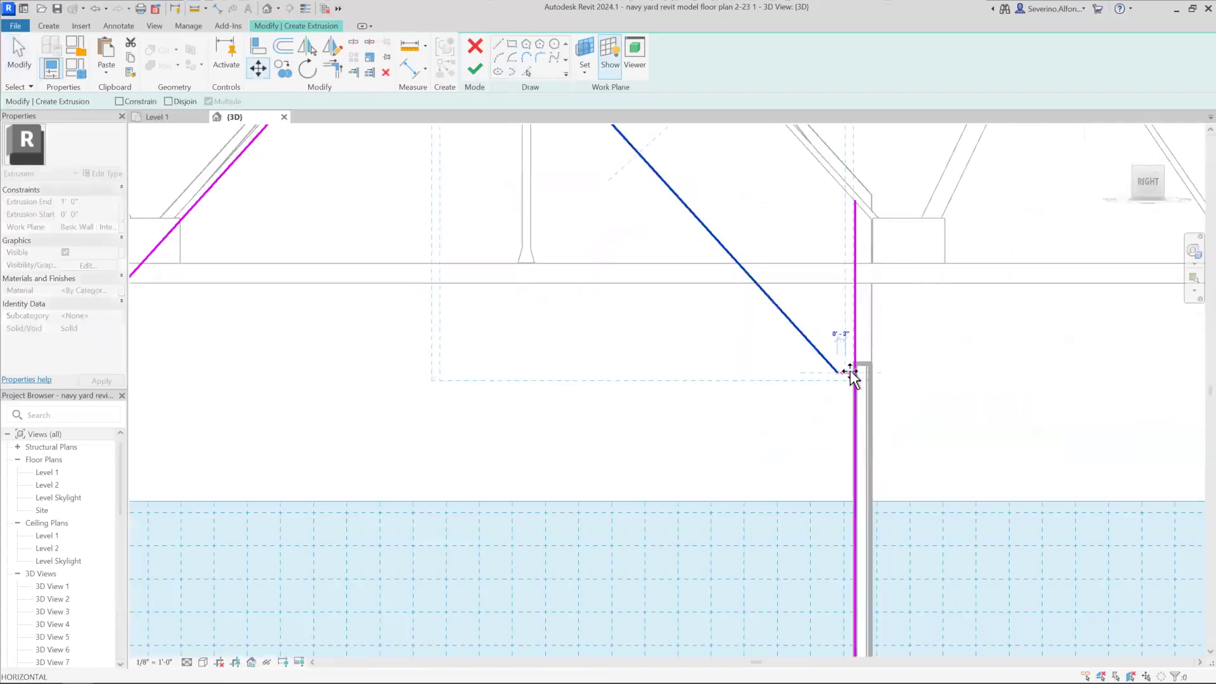
left_click(853, 372)
Step: Delete the horizontal sketch line at the top and join the two diagonals at a peak
scroll(779, 394, "down", 4)
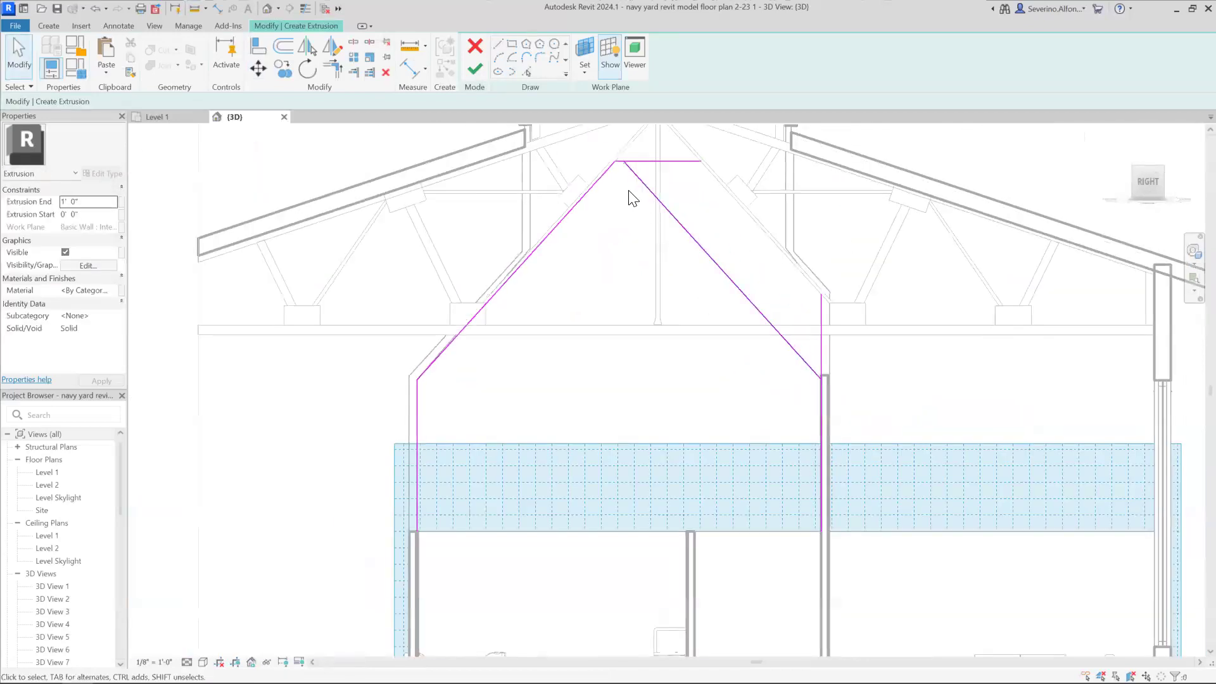
left_click(655, 161)
scroll(663, 217, "down", 2)
key("Delete")
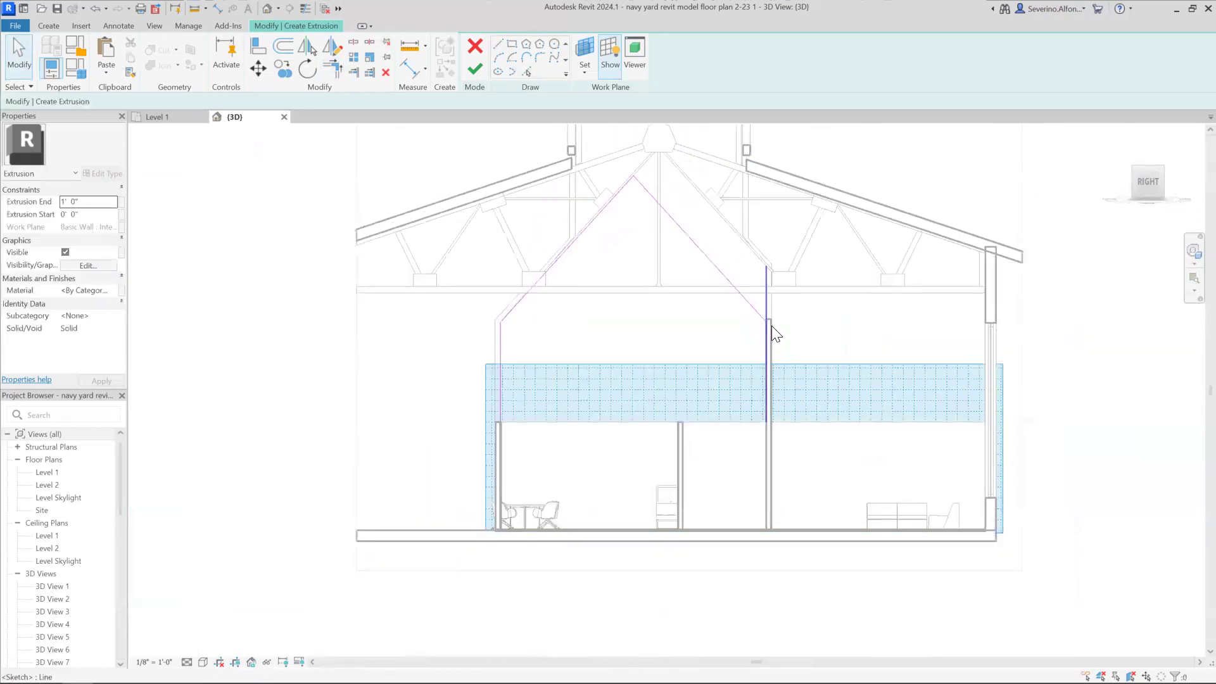
Step: Trim the mirrored diagonal and the tall wall's vertical sketch line to a corner
key("t")
key("r")
left_click(755, 315)
left_click(767, 347)
key("Escape")
key("Escape")
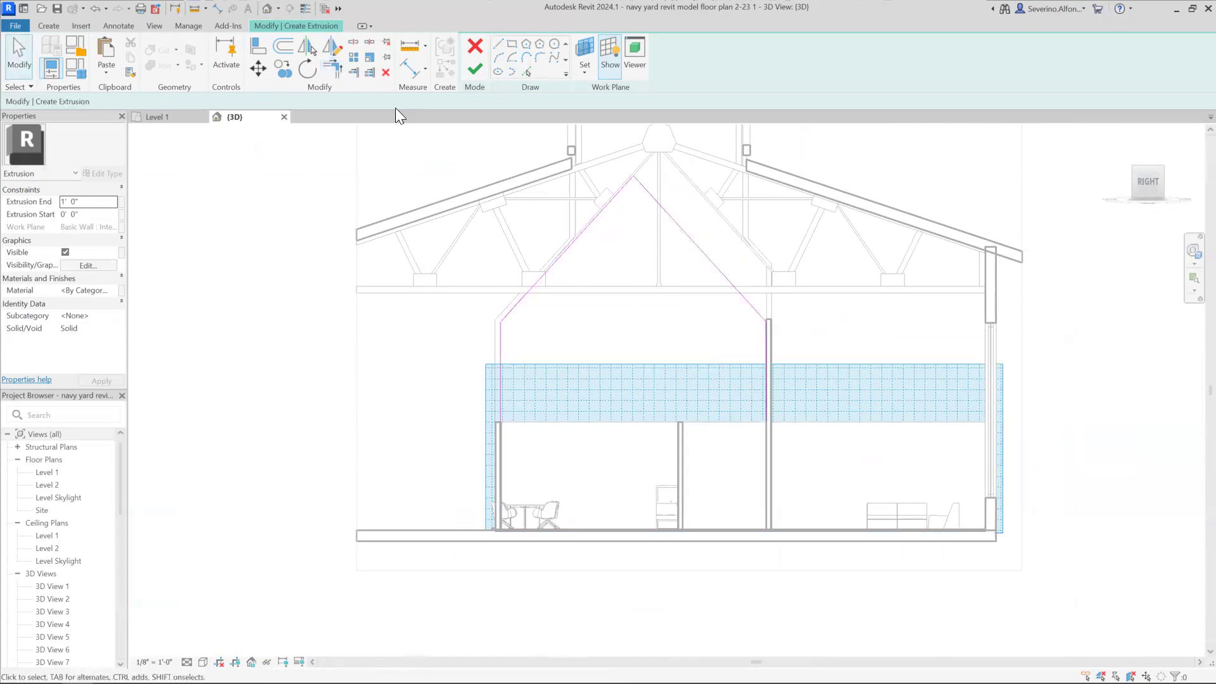
Step: Offset a copy of the whole profile chain outward by 0' 6"
key("o")
key("f")
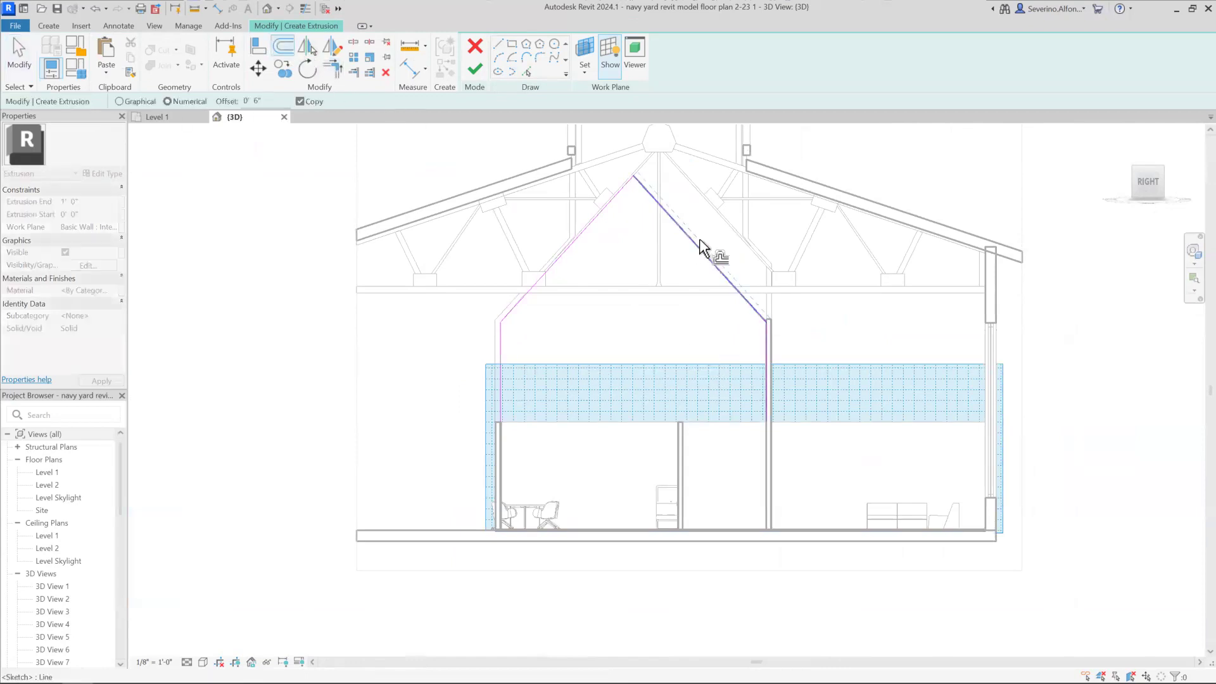
left_click(701, 245)
scroll(790, 334, "up", 5)
key("Escape")
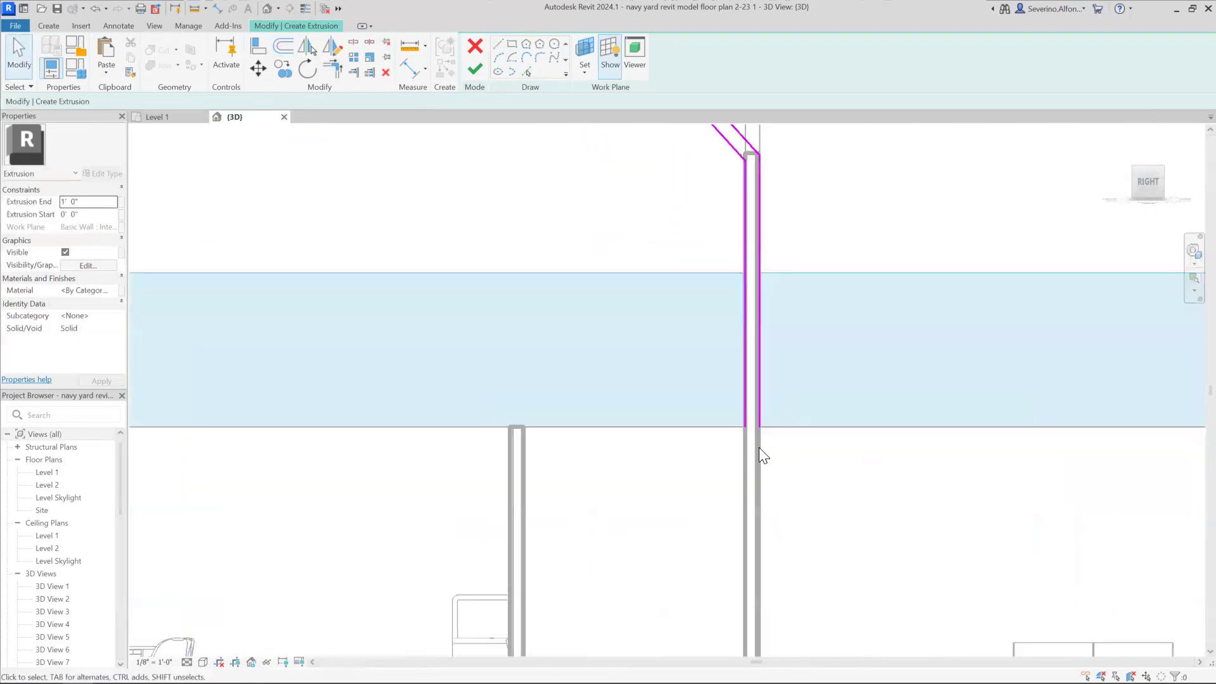
Step: Close the lower end of the double-line profile at the tall wall with a short sketch line
scroll(759, 447, "down", 3)
scroll(763, 257, "up", 4)
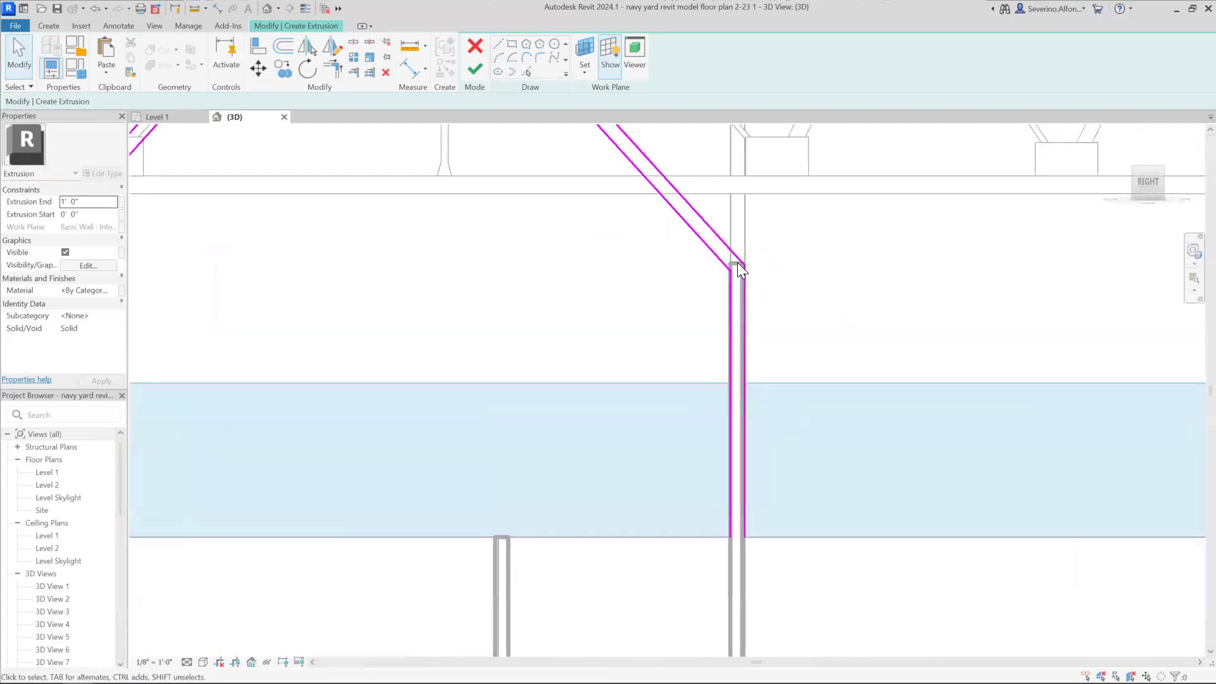
scroll(735, 263, "down", 3)
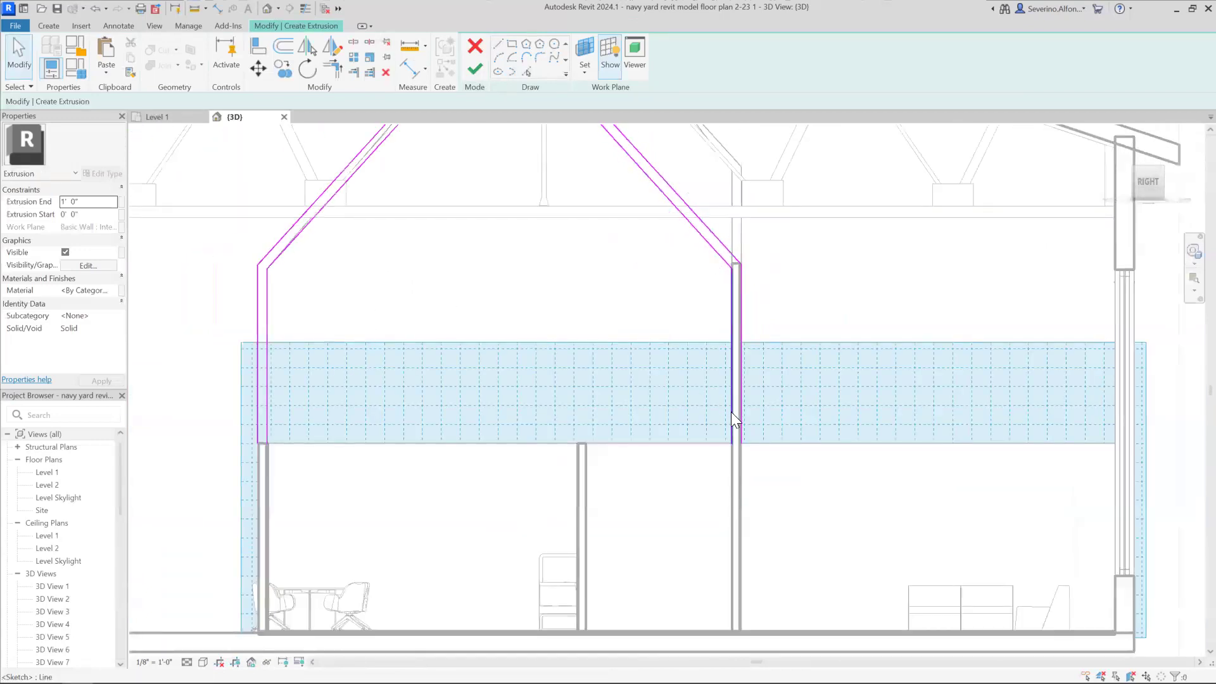
key("l")
key("i")
left_click(732, 443)
key("Escape")
key("Escape")
scroll(592, 368, "down", 3)
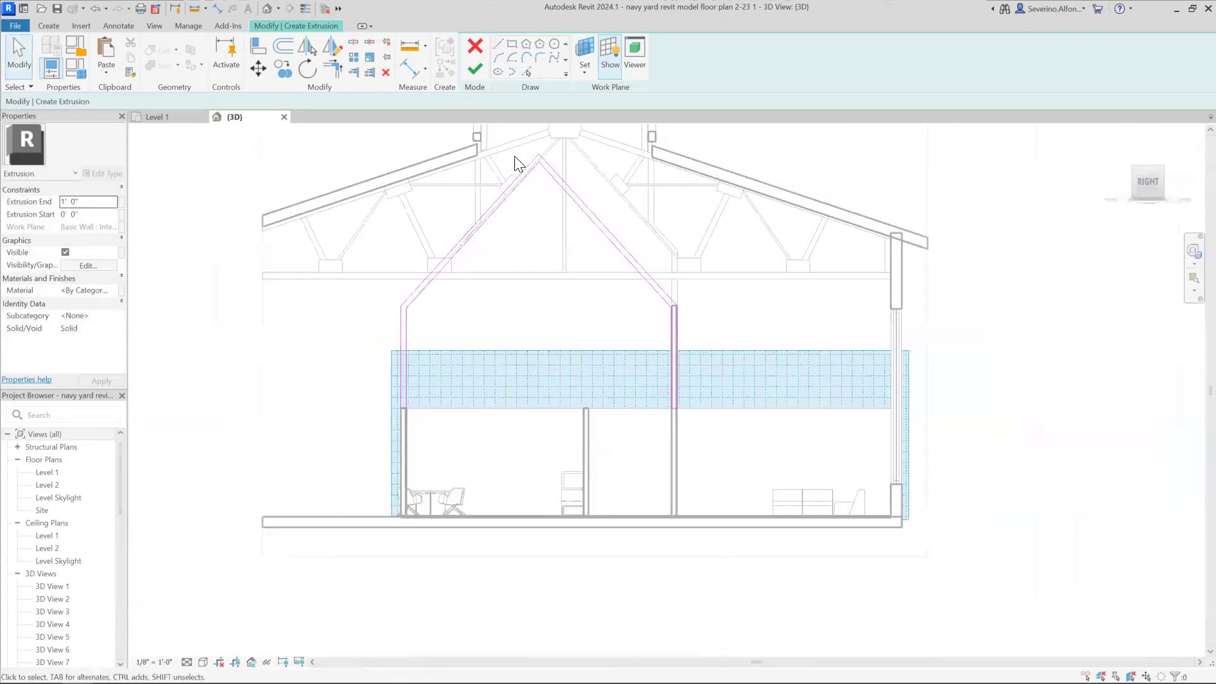
Step: Close the profile's other lower end with a short line on top of the low side wall and finish the extrusion sketch
left_click(475, 69)
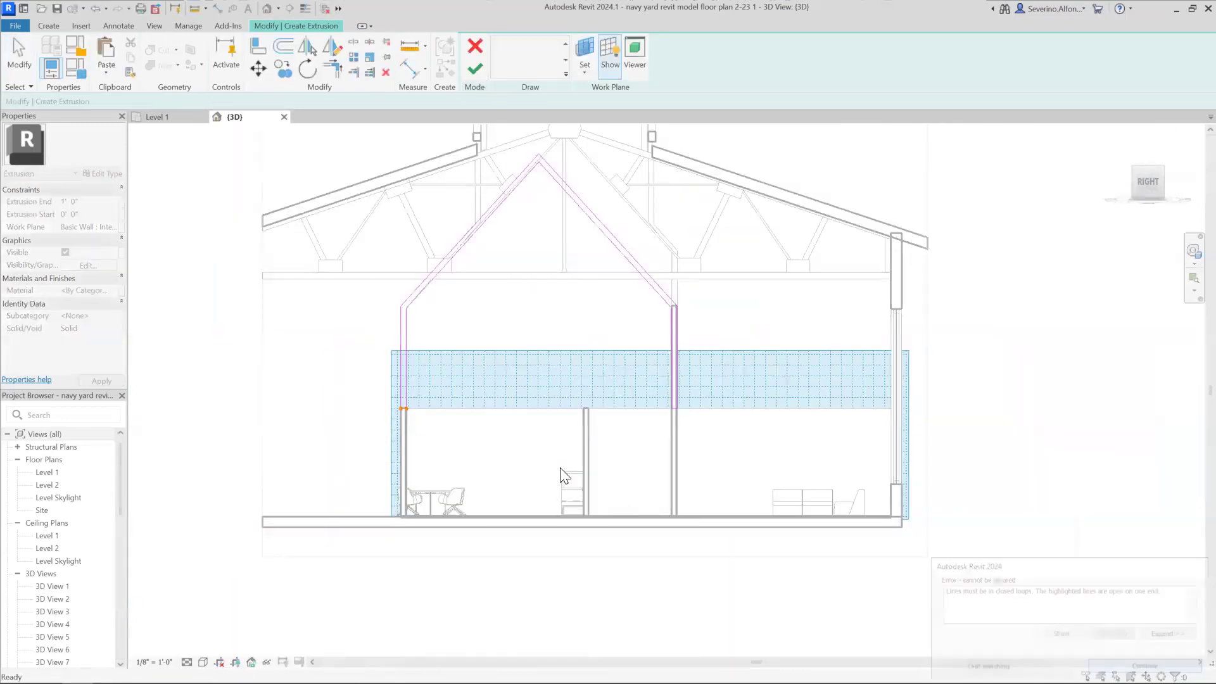
scroll(392, 401, "up", 5)
key("l")
key("i")
left_click(397, 380)
key("Escape")
left_click(476, 71)
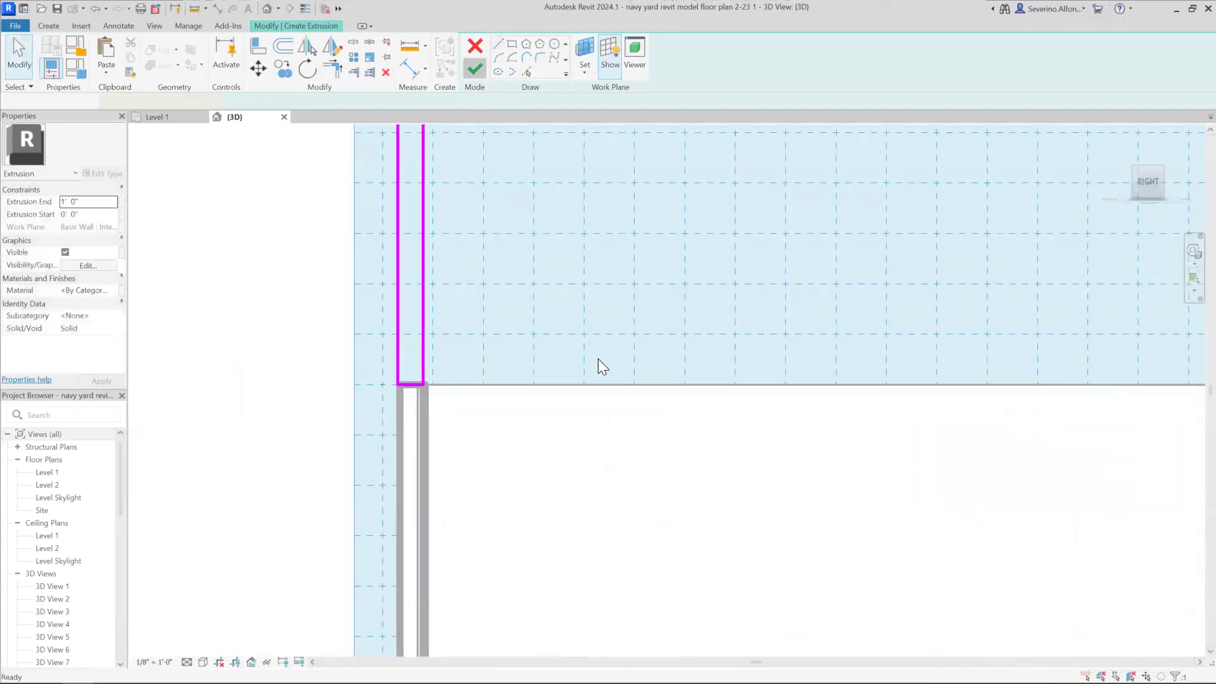
Step: Stretch the gabled extrusion's depth freehand to about 8' 5" into the building
scroll(581, 356, "down", 5)
middle_click_drag(532, 345, 613, 371, "shift")
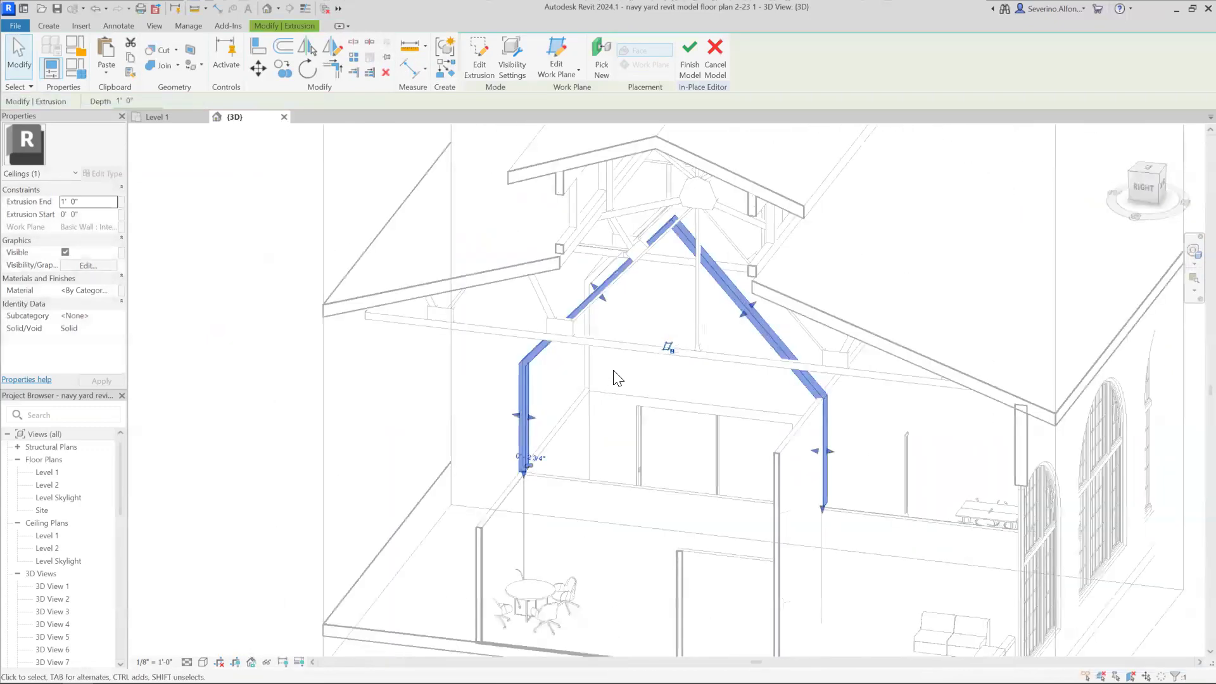
left_click(613, 370)
left_click(598, 286)
middle_click_drag(705, 358, 646, 361, "shift")
left_click_drag(677, 350, 728, 329)
middle_click_drag(619, 411, 837, 395, "shift")
middle_click_drag(606, 495, 605, 497, "shift")
left_click(606, 497)
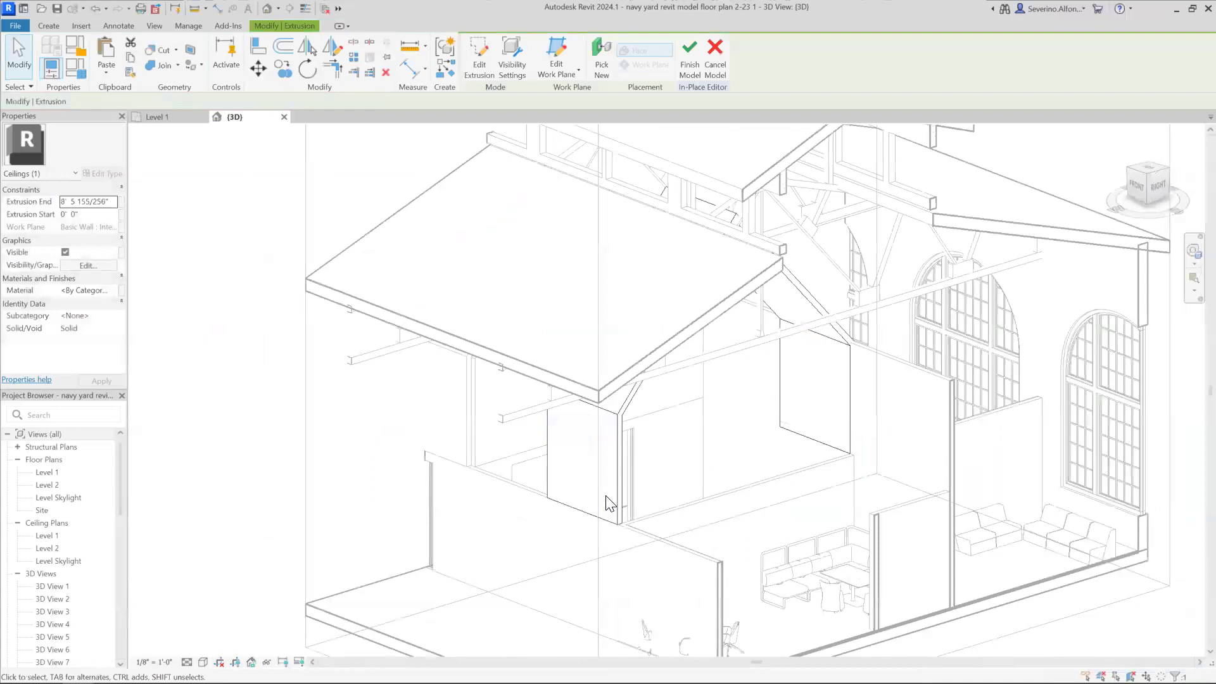
Step: Align the end face of the ceiling extrusion with the face of the far profiled partition wall
key("a")
key("l")
middle_click_drag(480, 418, 521, 483, "shift")
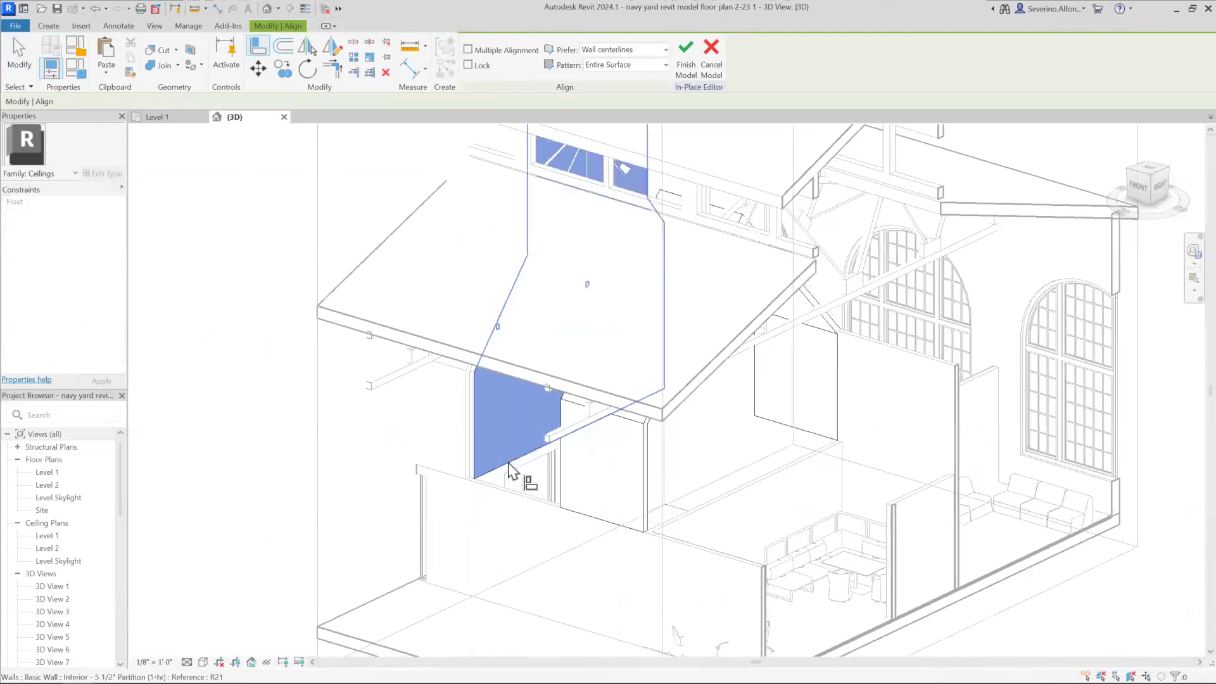
left_click(510, 470)
left_click(566, 415)
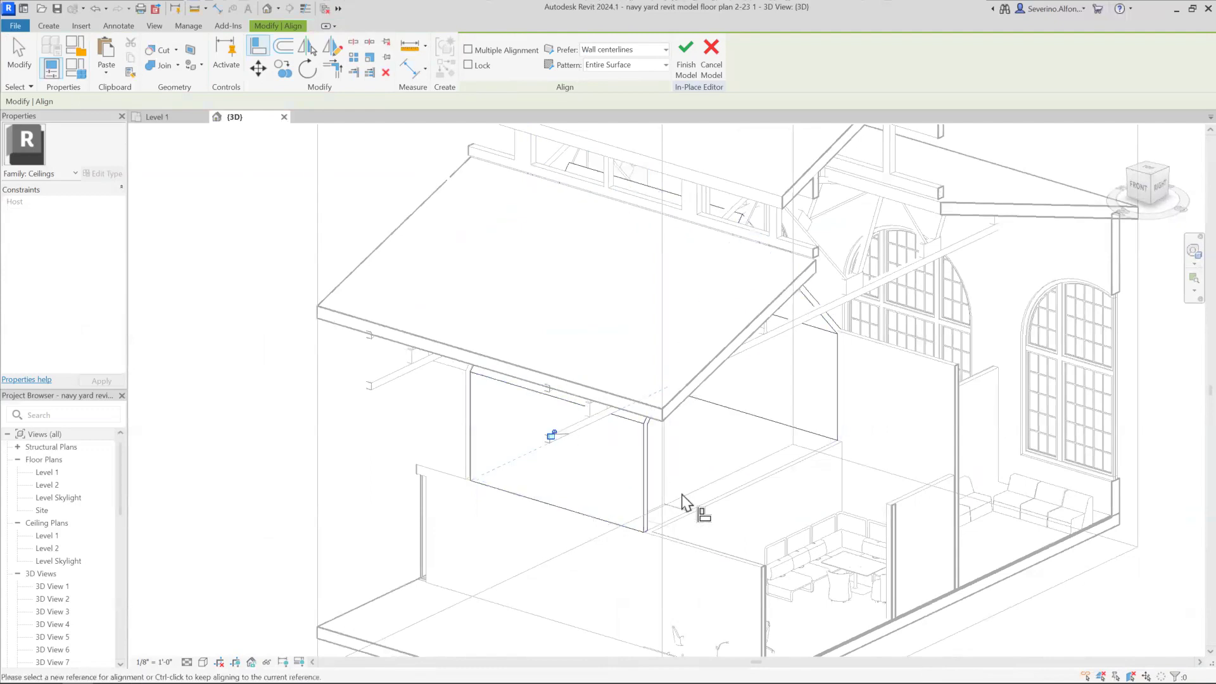
key("Escape")
Step: Check the extrusion between the cross partition walls and finish the in-place ceiling model
scroll(733, 488, "down", 4)
middle_click_drag(733, 488, 630, 385, "shift")
scroll(631, 385, "up", 3)
middle_click_drag(699, 563, 699, 482)
left_click(559, 304)
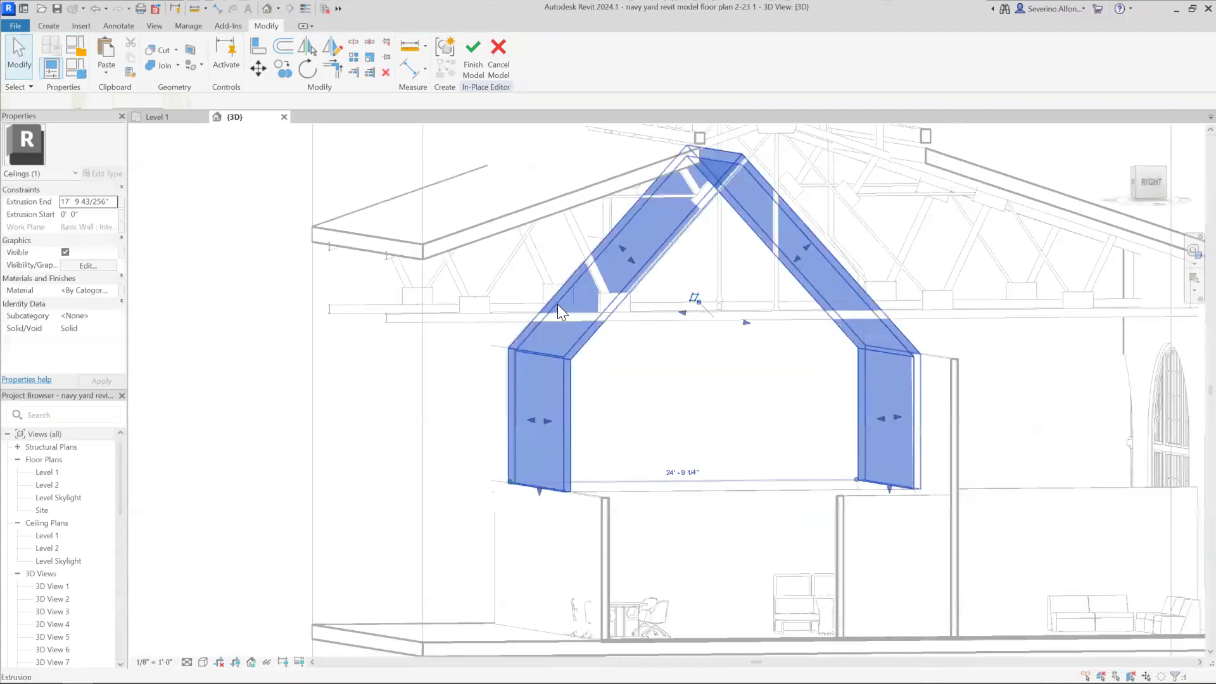
left_click(714, 429)
scroll(690, 411, "down", 2)
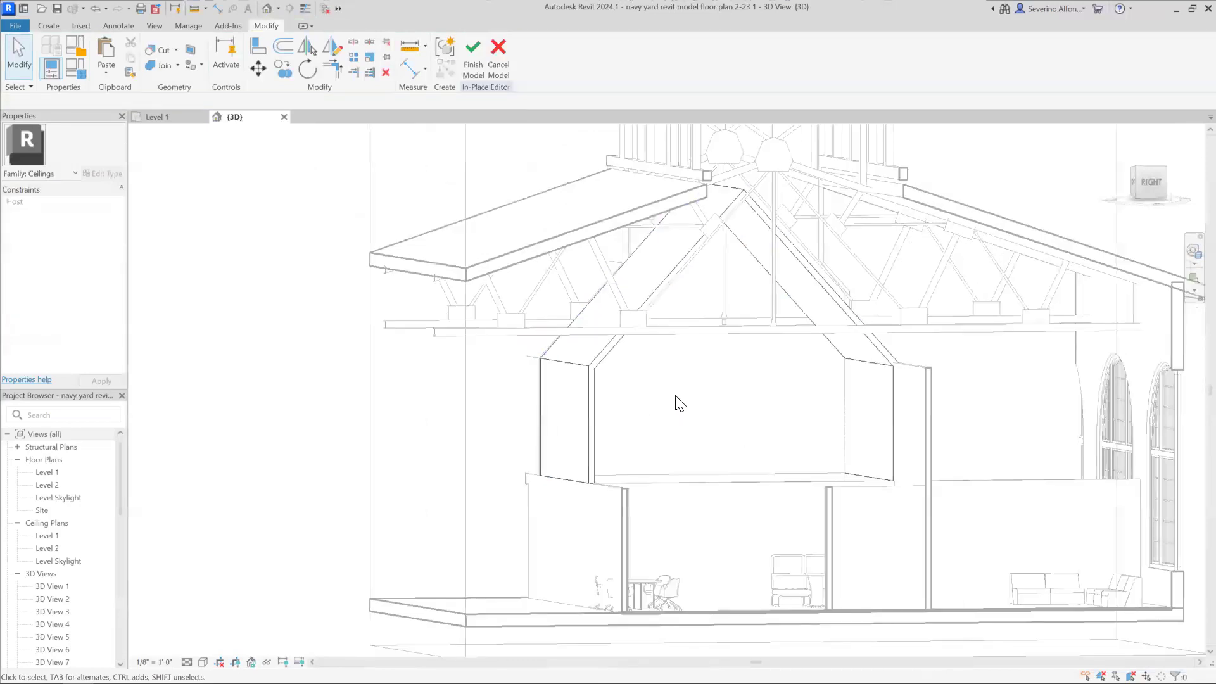
left_click(492, 81)
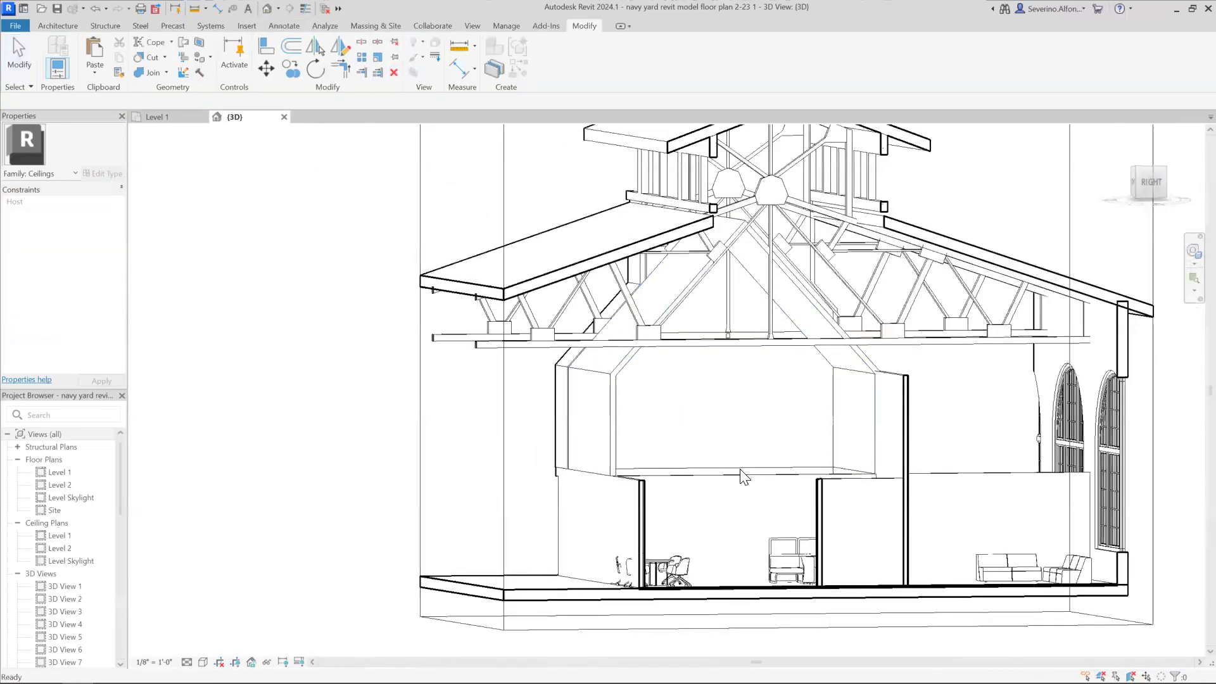
middle_click_drag(713, 498, 740, 595, "shift")
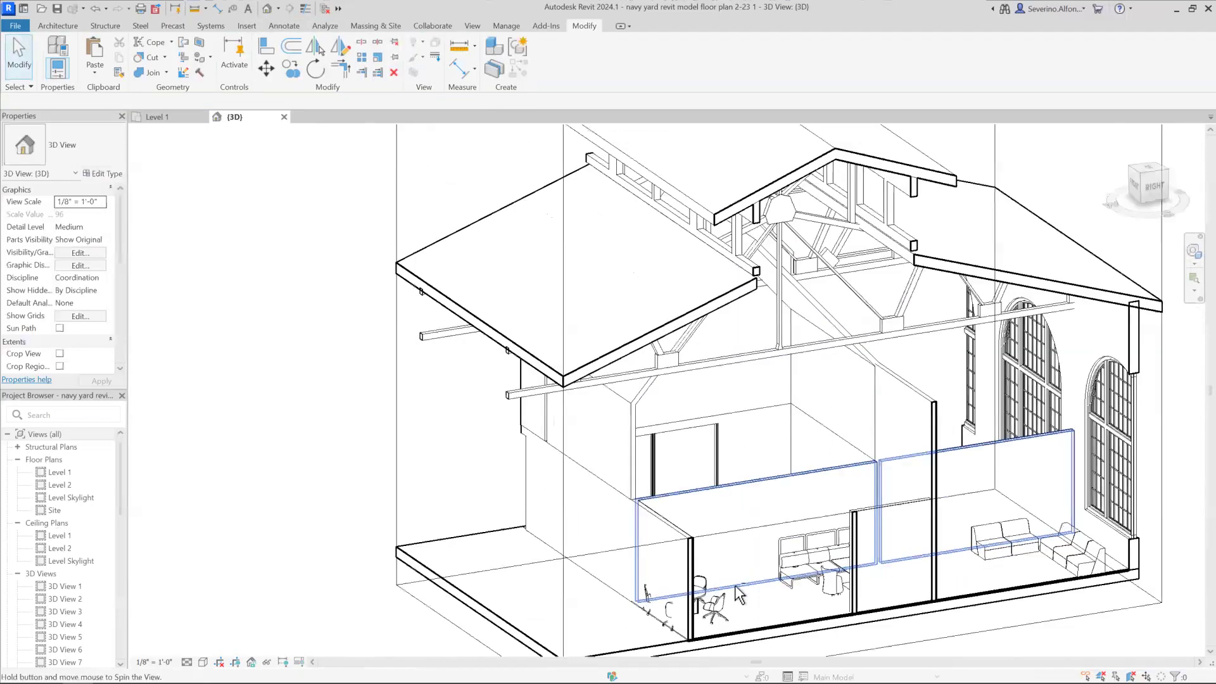
Step: Edit the profile of the low near cross partition wall, picking both sloped edges and the outer vertical edge of the gabled ceiling as sketch lines
left_click(735, 500)
scroll(774, 484, "down", 2)
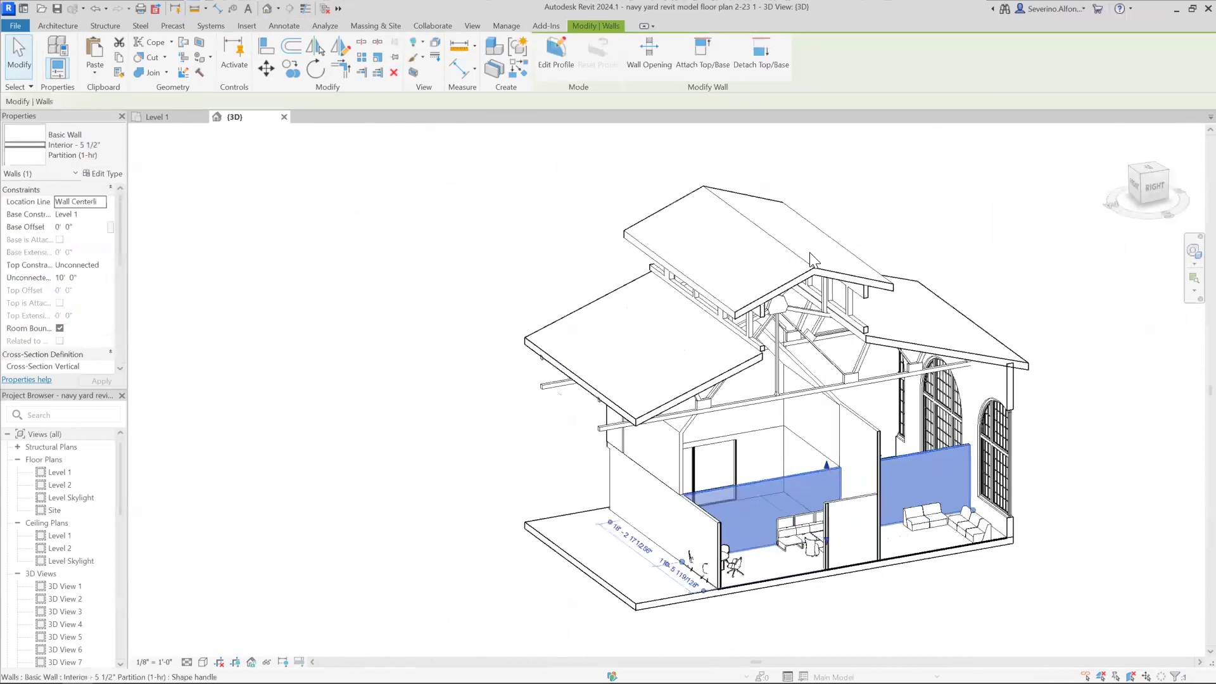
left_click(557, 54)
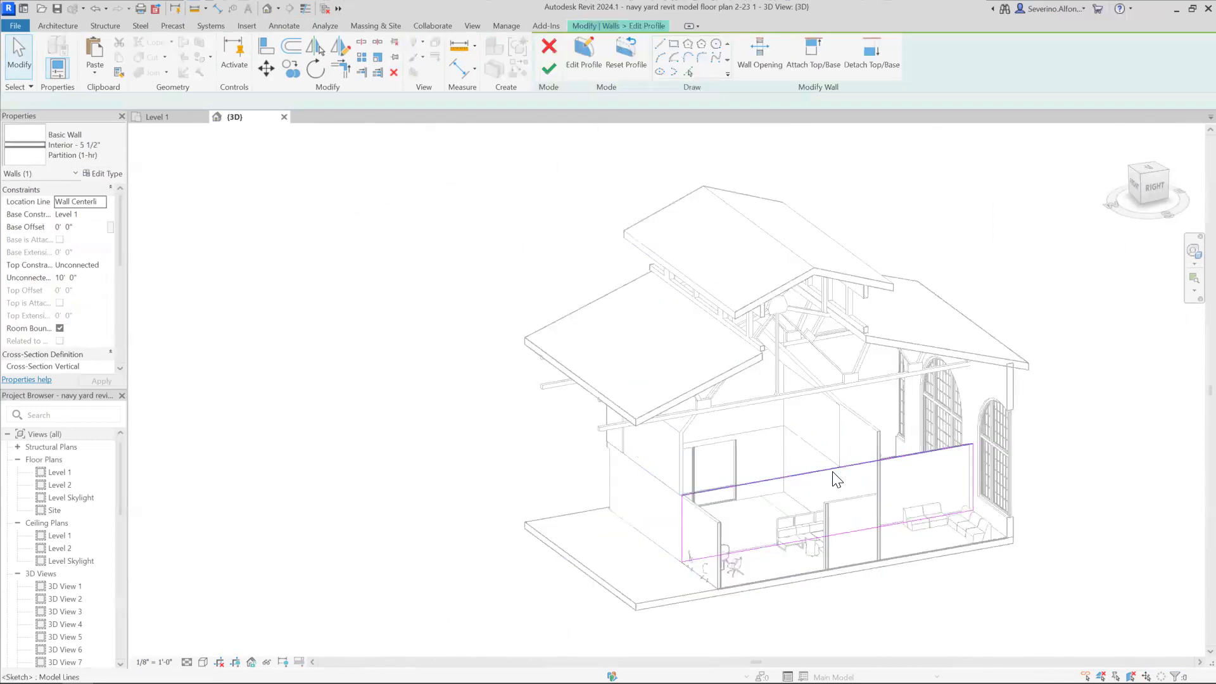
middle_click_drag(831, 477, 802, 423, "shift")
middle_click_drag(782, 377, 732, 317, "shift")
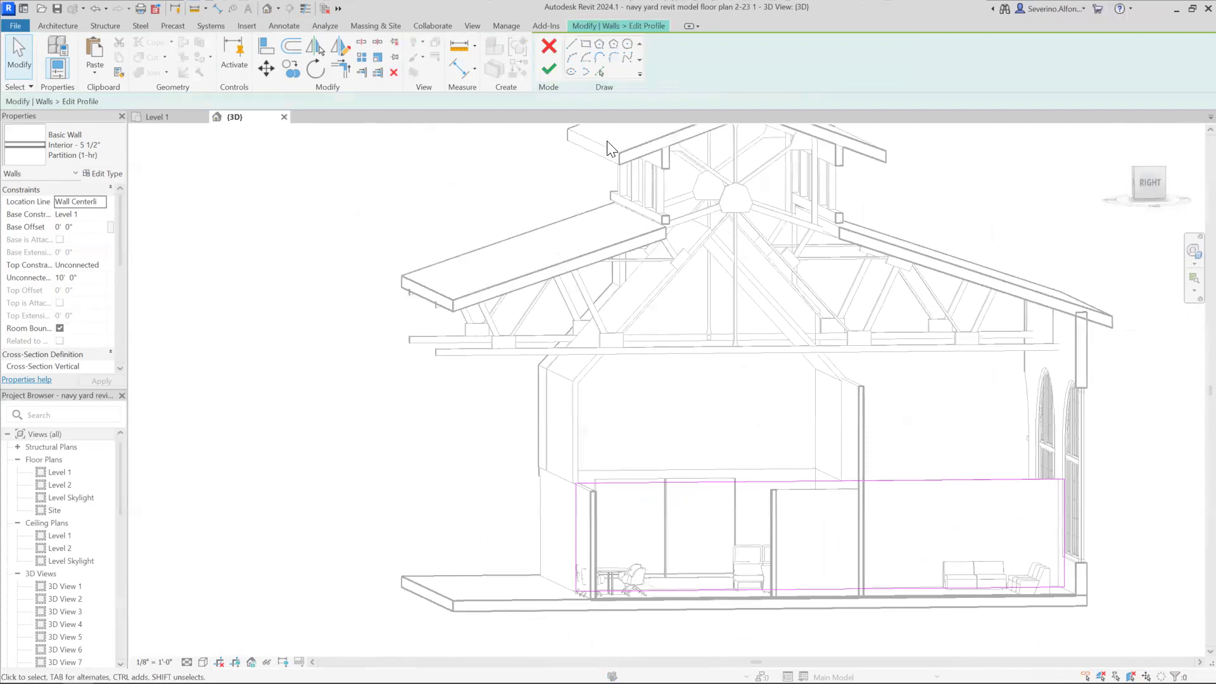
left_click(599, 71)
left_click(775, 309)
mouse_move(719, 315)
middle_mouse_down("shift")
mouse_move(689, 301)
mouse_move(687, 443)
mouse_move(754, 500)
mouse_move(722, 498)
middle_mouse_up("shift")
left_click(688, 325)
Step: Trim the picked gable lines so the wall profile's outer vertical edge meets the sloped line
key("t")
key("r")
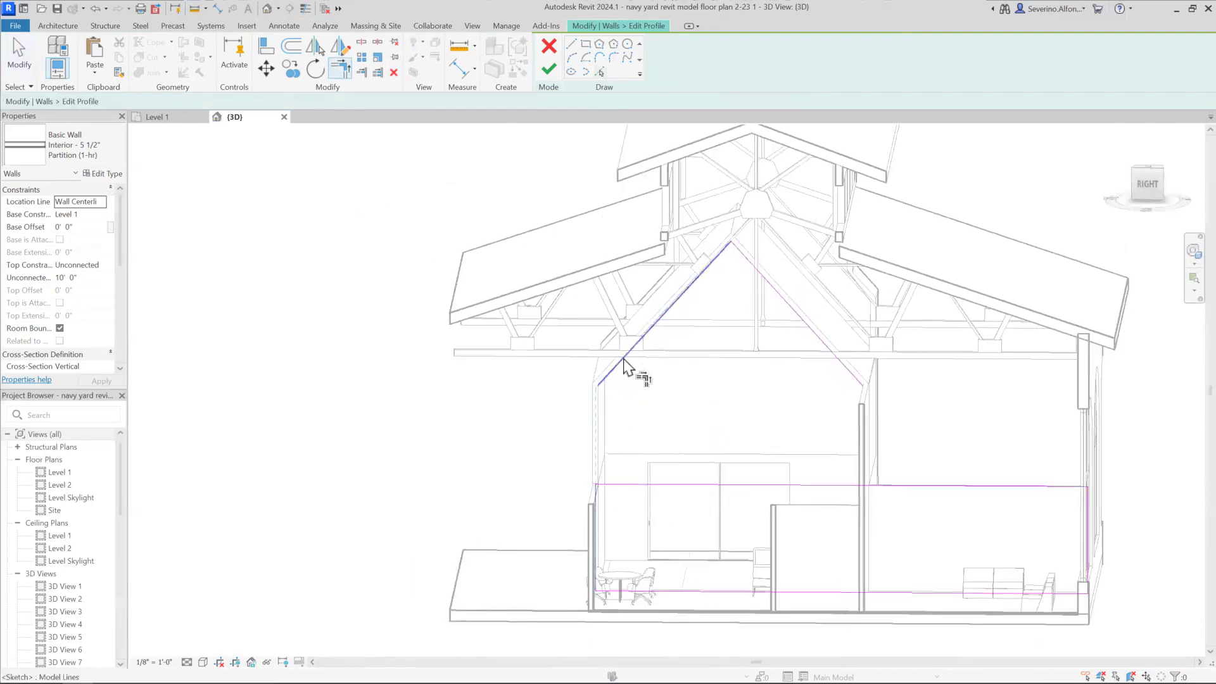
left_click(826, 356)
middle_click_drag(869, 521, 896, 522)
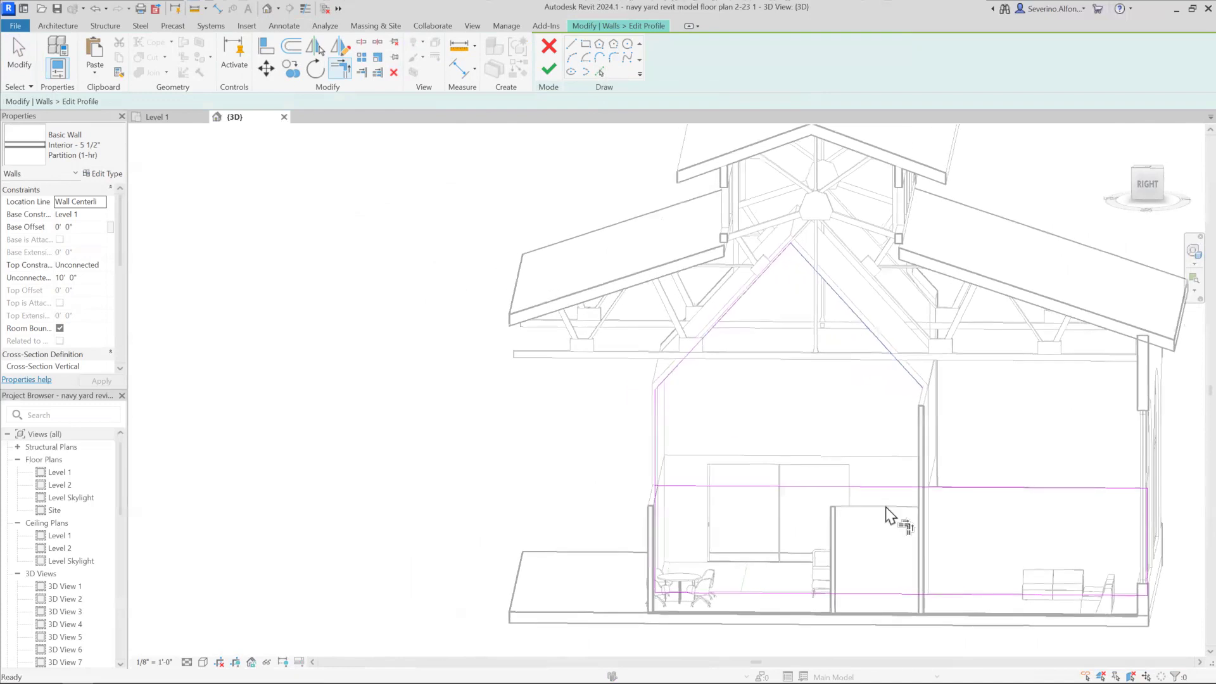
key("Escape")
key("Escape")
Step: Pick the ceiling's inner vertical edge as a profile line and trim it to the gable slope and the low wall's top line
middle_click_drag(850, 453, 909, 451, "shift")
left_click(600, 71)
left_click(934, 443)
key("t")
key("r")
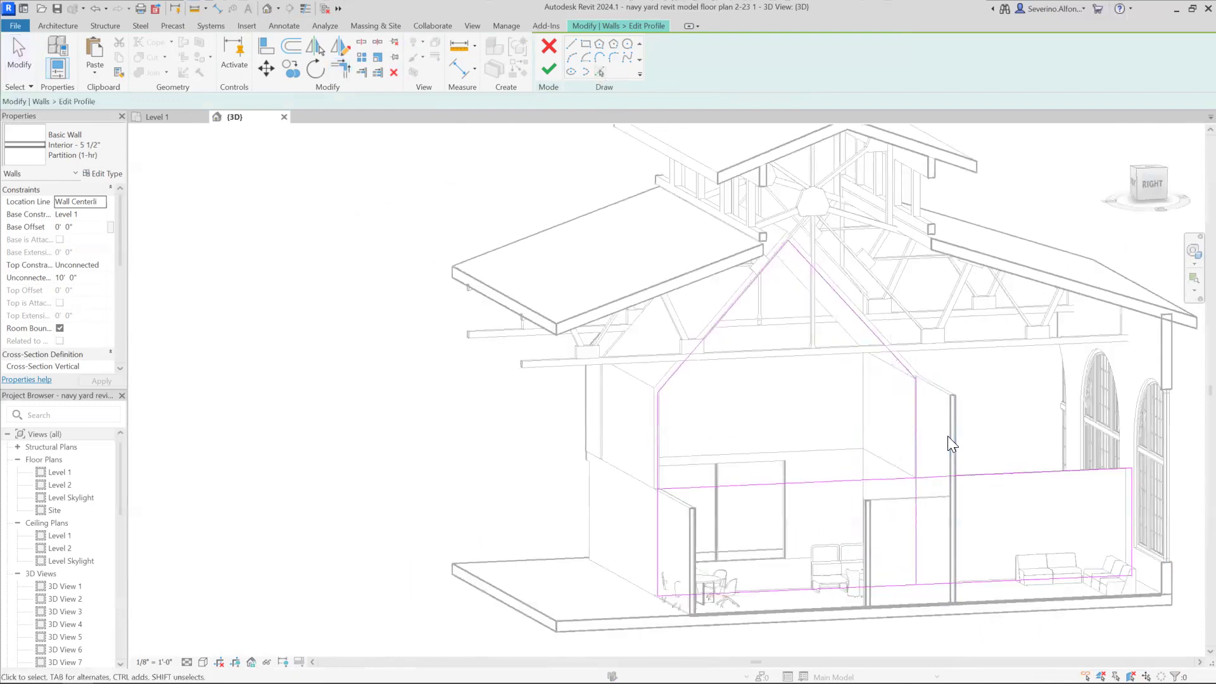
left_click(918, 382)
left_click(917, 445)
scroll(1013, 481, "down", 2)
middle_click_drag(940, 471, 888, 463)
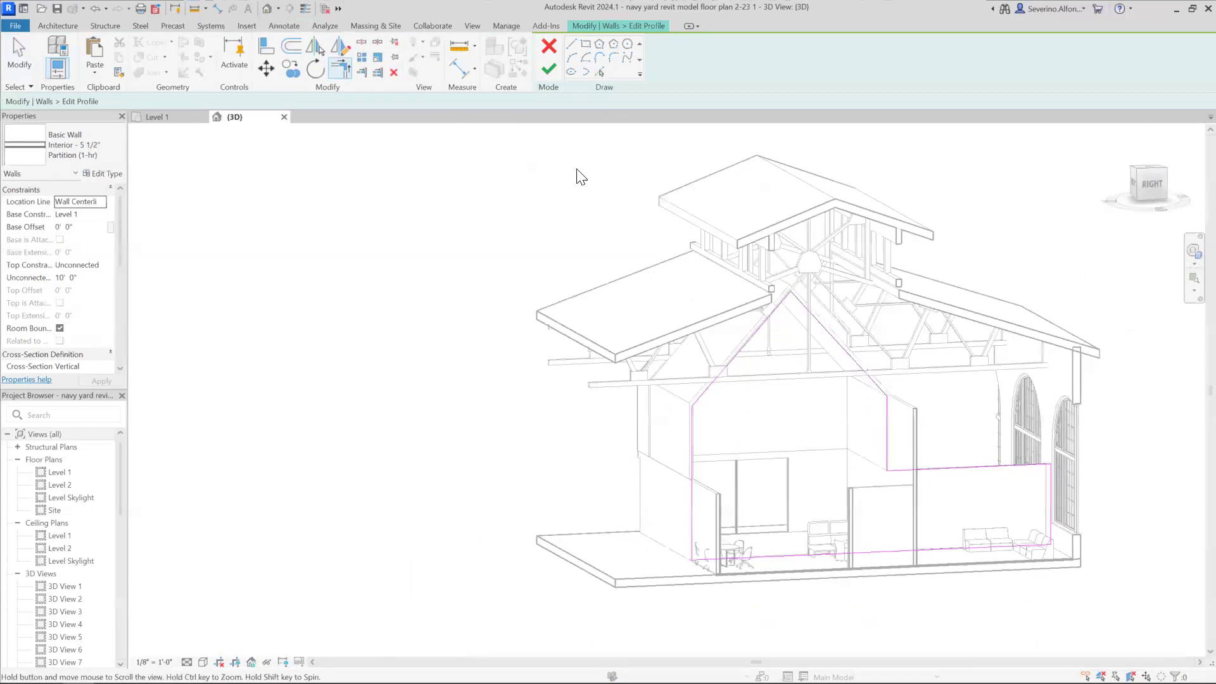
Step: Finish the wall profile edit and clear the selection
left_click(549, 68)
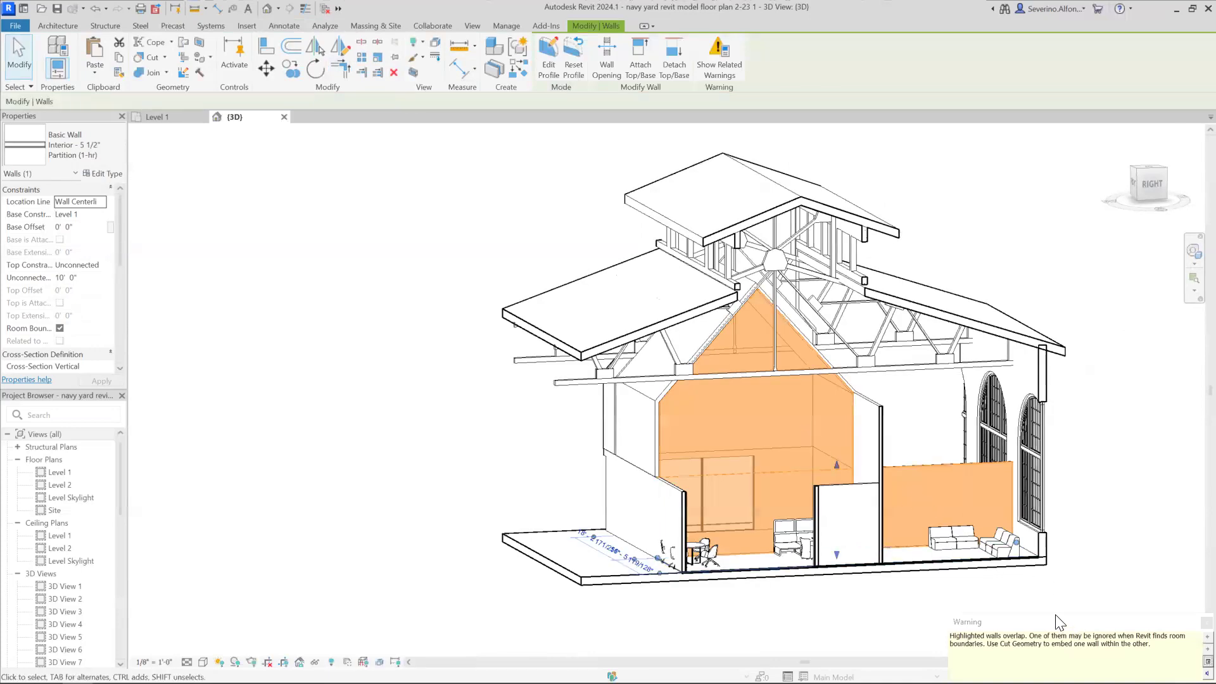
left_click_drag(1056, 616, 910, 411)
left_click(1061, 417)
key("Escape")
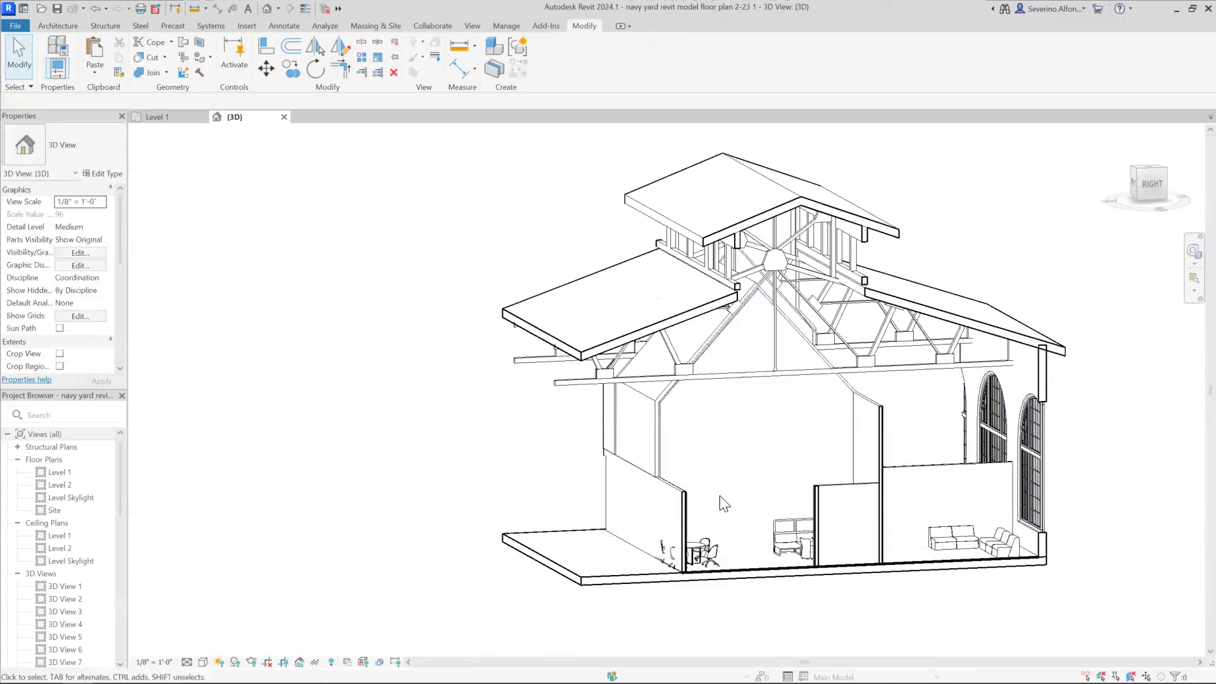
Step: Open the gabled in-place ceiling for editing and set the 3D view to look straight down from the top
scroll(735, 532, "up", 5)
middle_click_drag(729, 446, 506, 429, "shift")
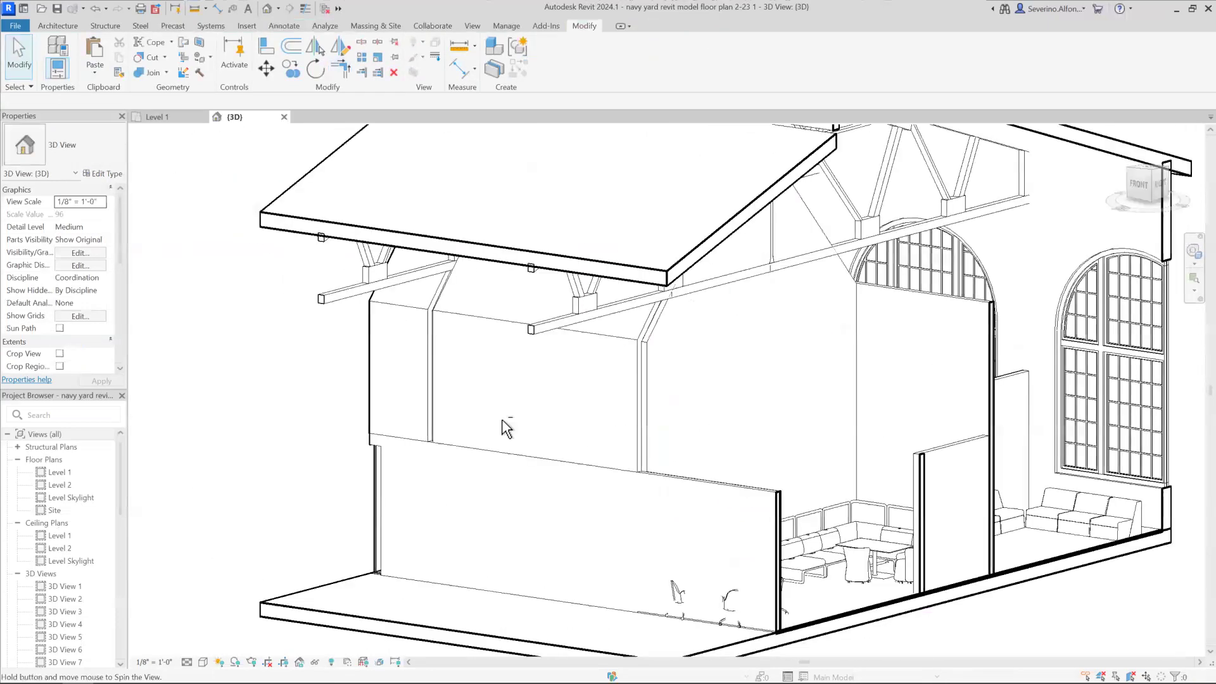
scroll(681, 347, "up", 5)
left_click(705, 350)
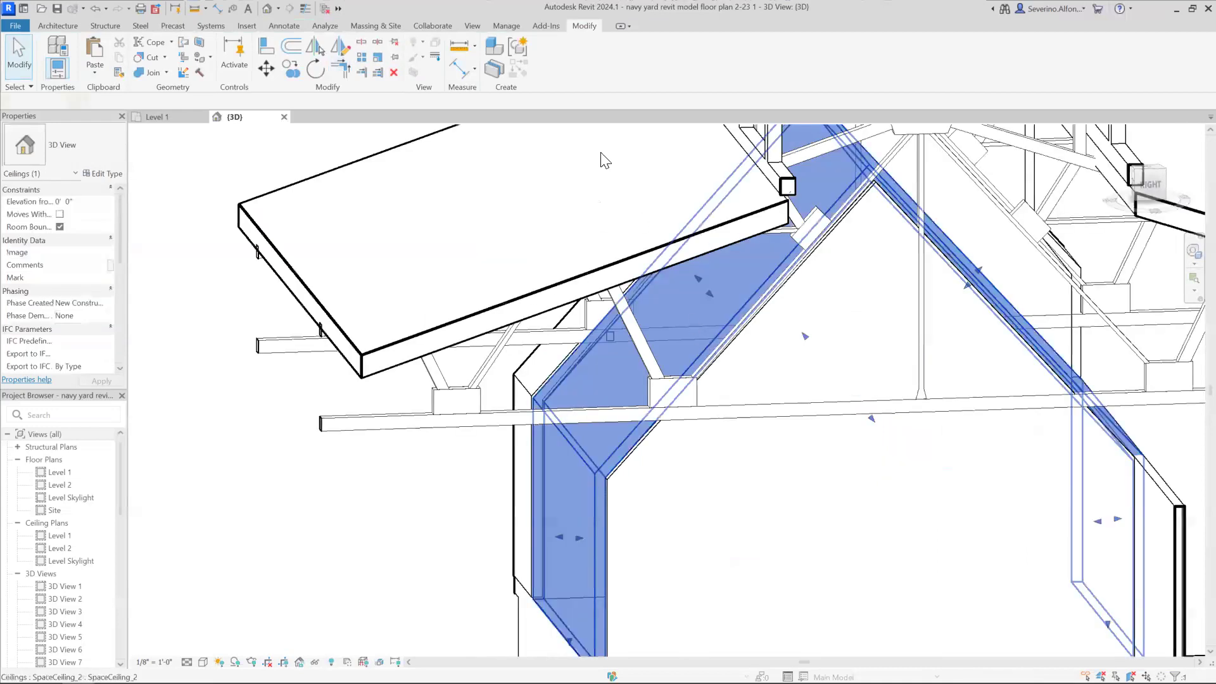
scroll(809, 543, "down", 5)
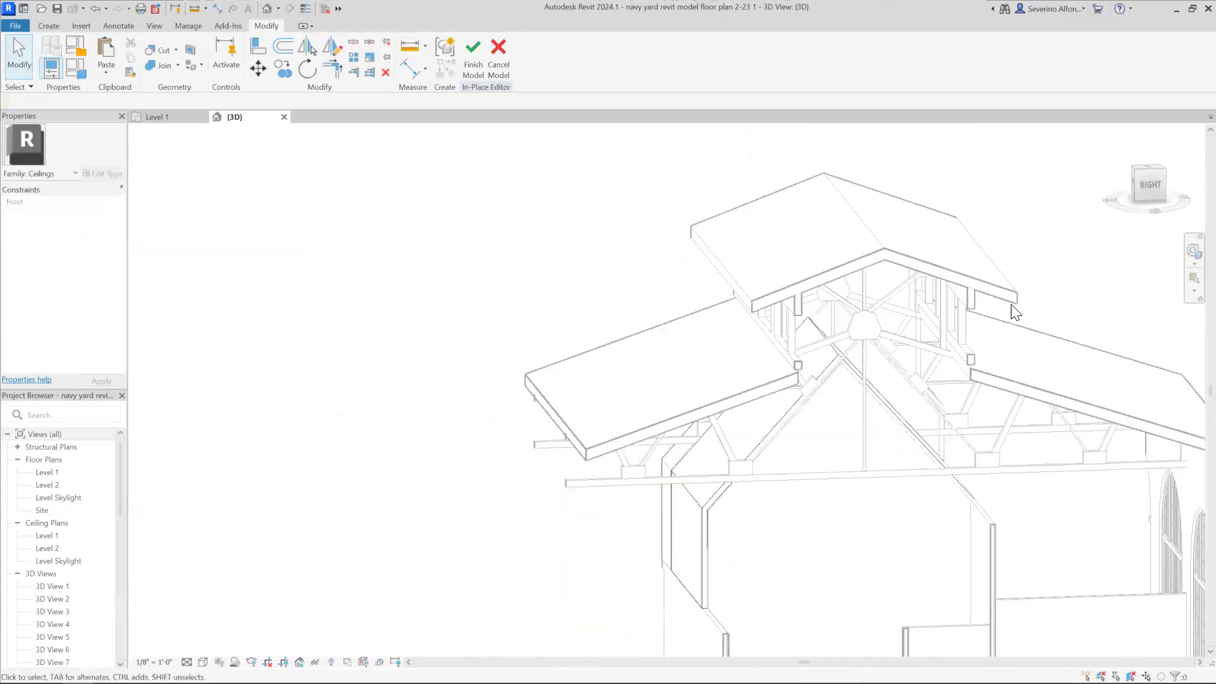
left_click(1149, 174)
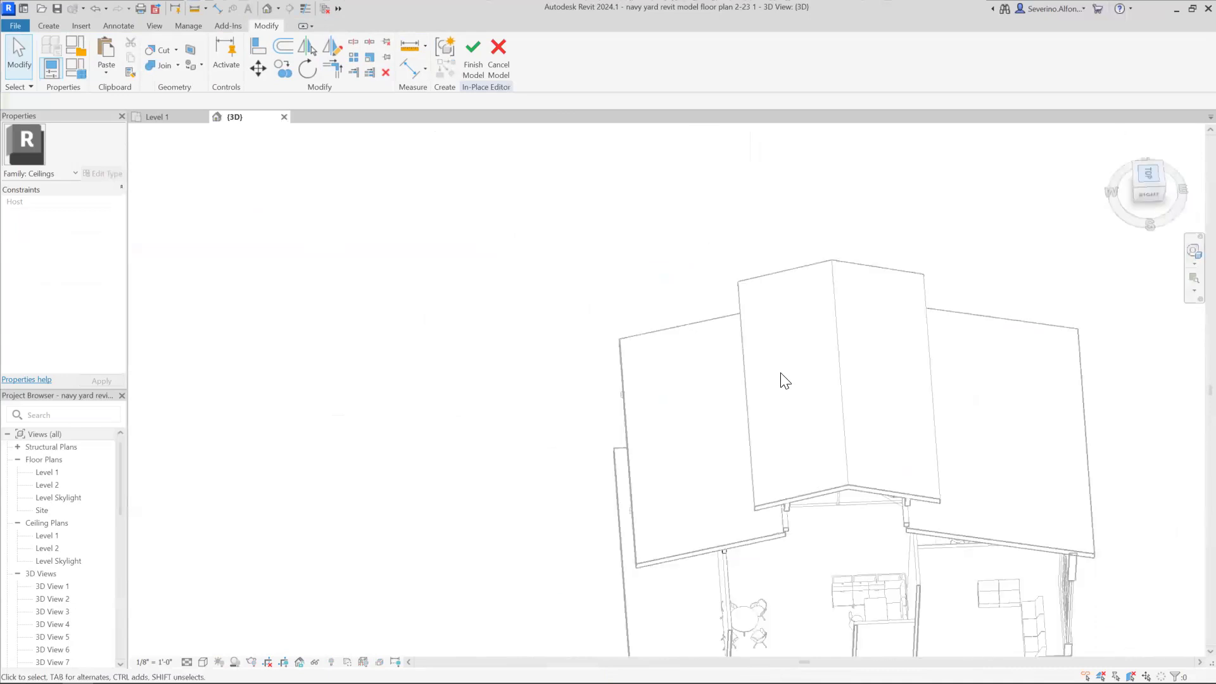
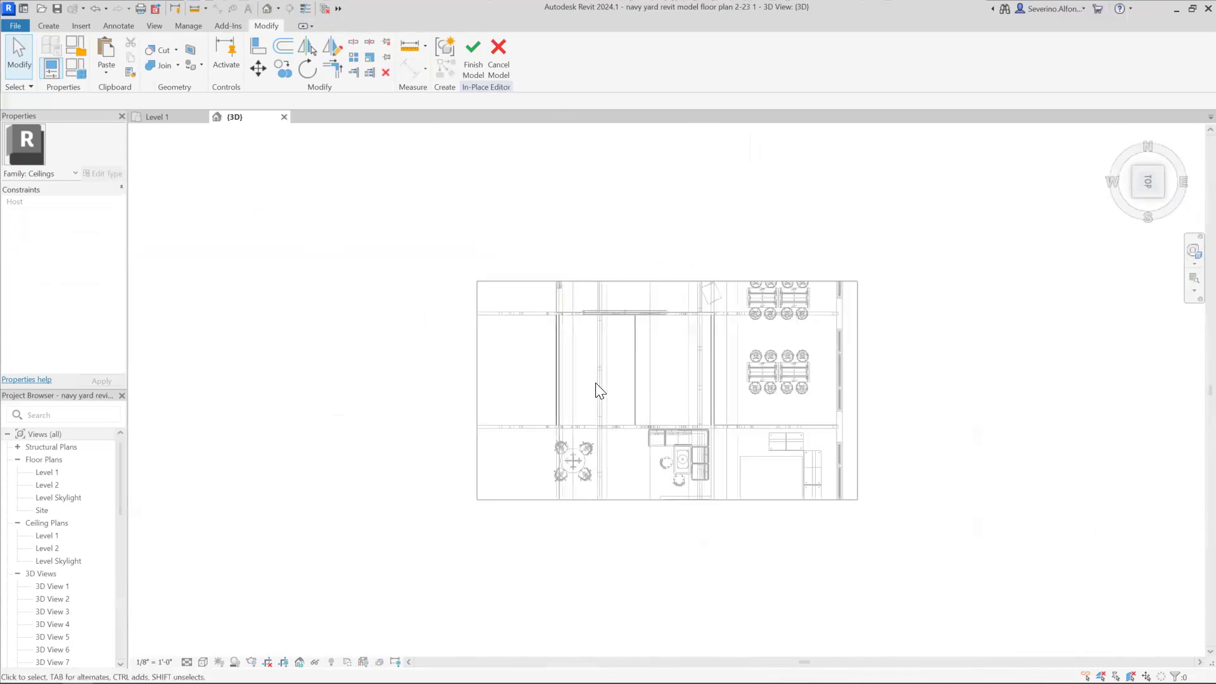
scroll(600, 391, "up", 3)
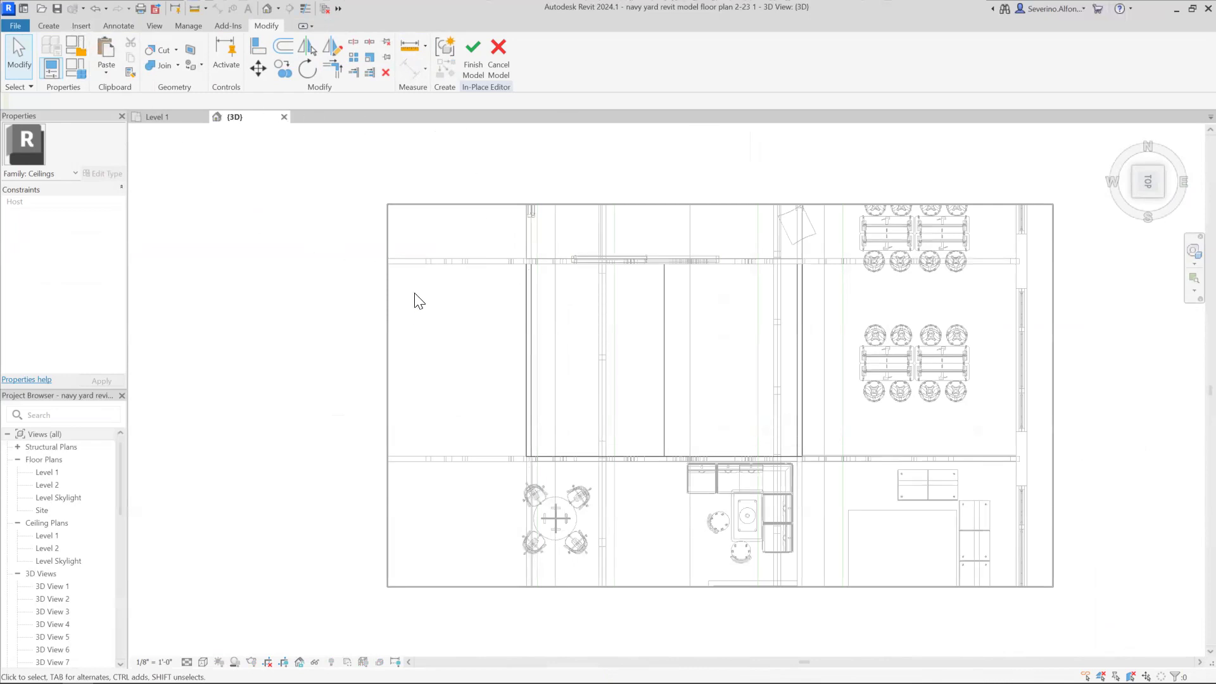
Step: Start a void extrusion with a rectangle profile and set its work plane to Level 1
left_click(51, 25)
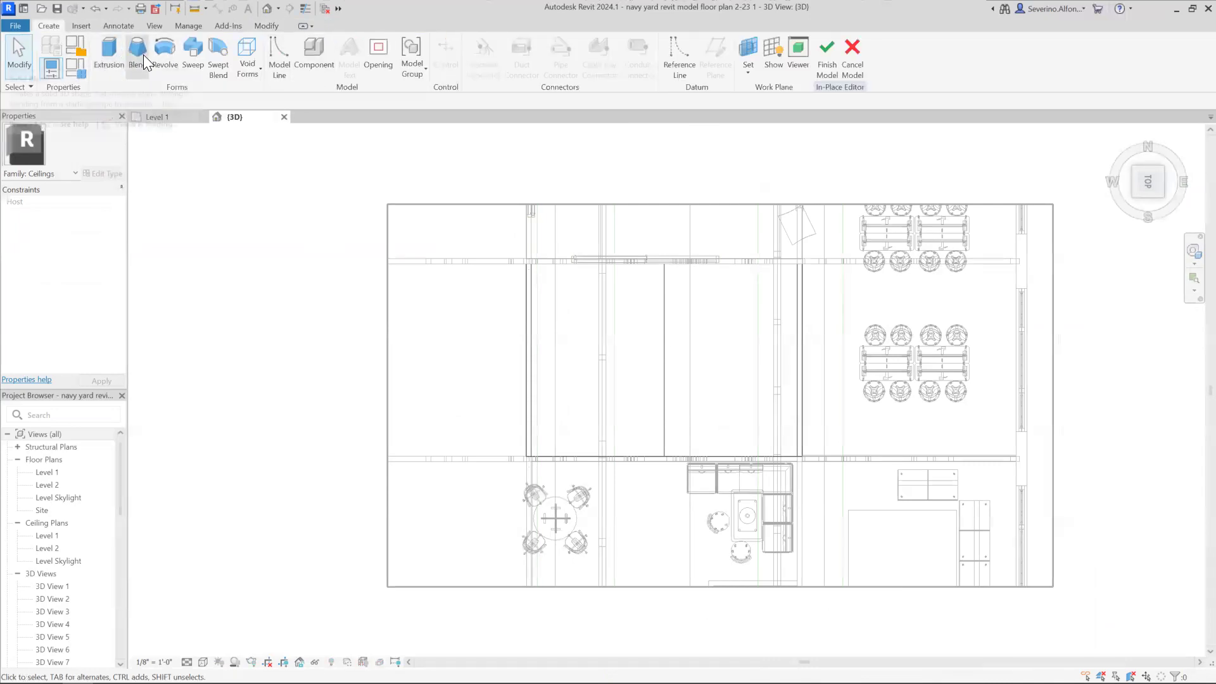
left_click(250, 71)
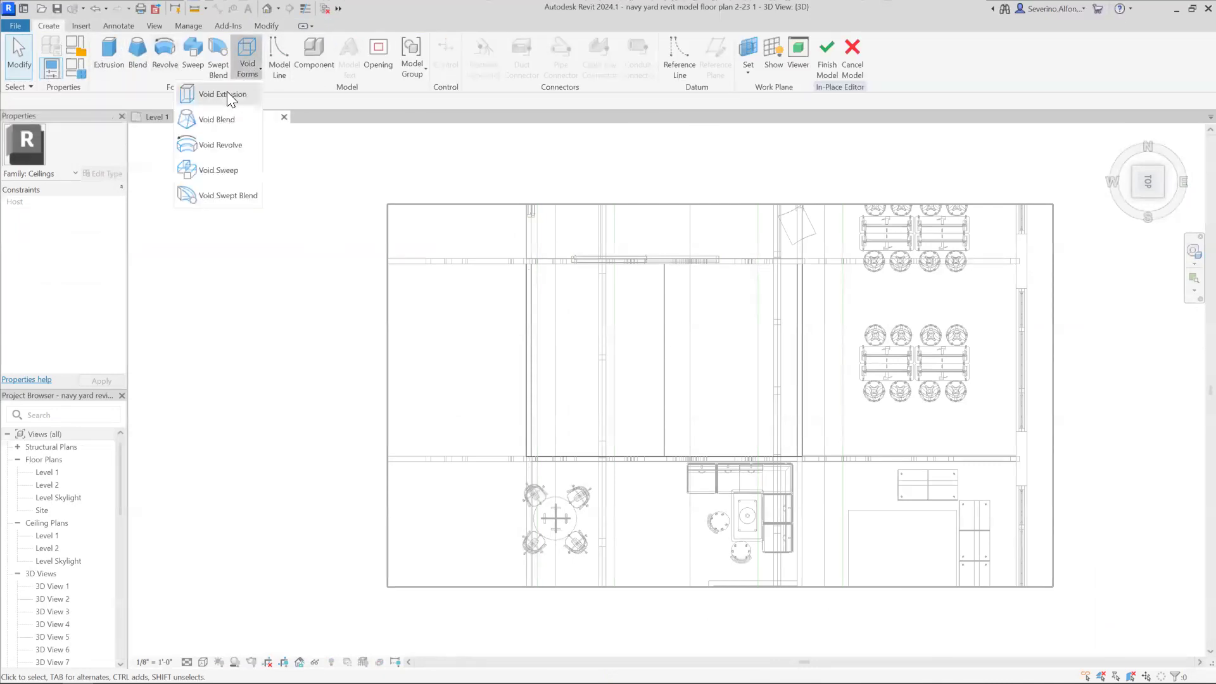
left_click(226, 93)
left_click(514, 45)
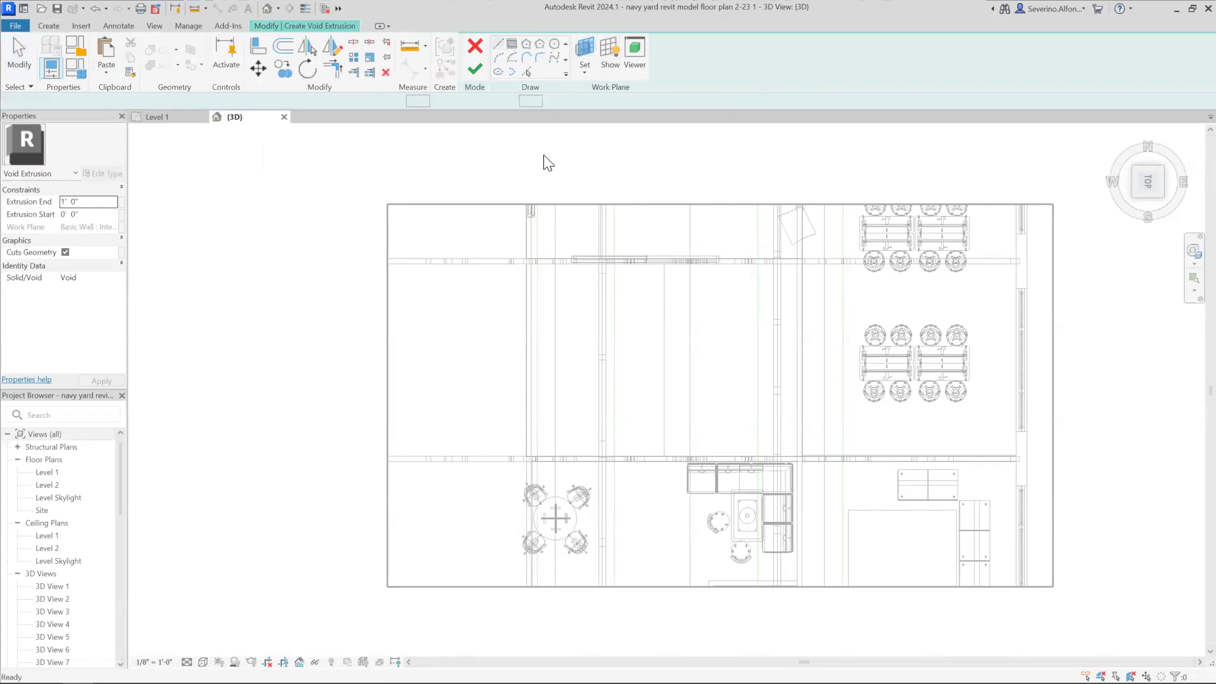
scroll(561, 301, "up", 2)
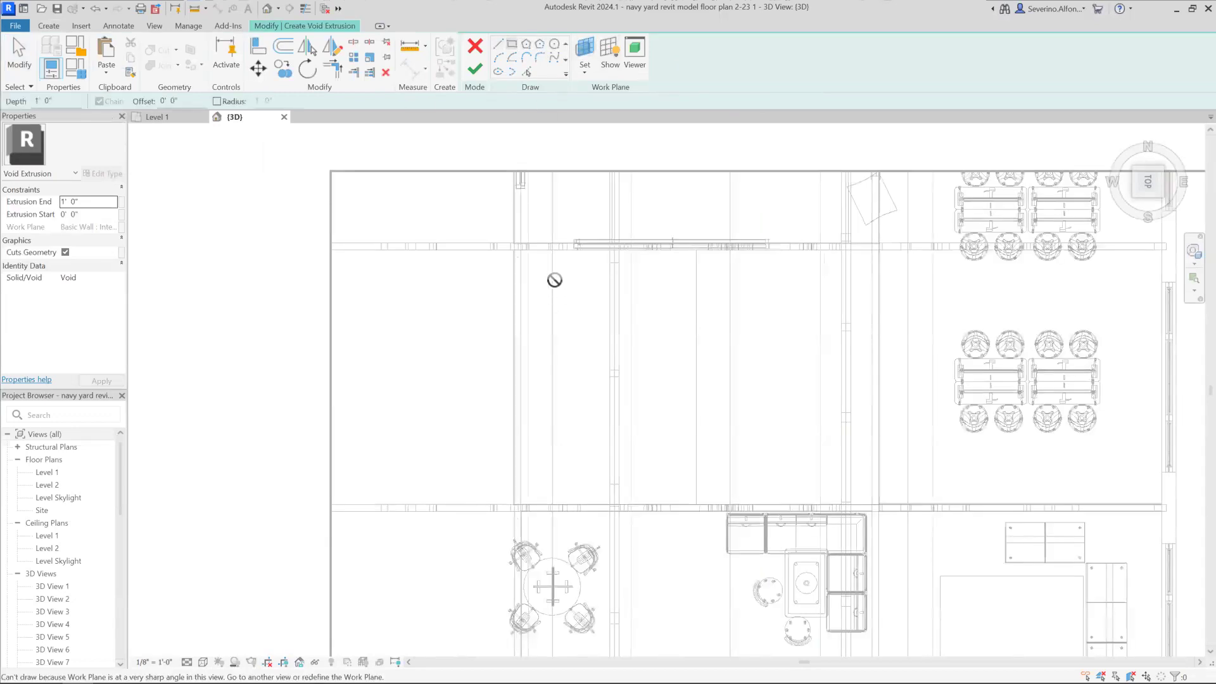
scroll(554, 279, "up", 1)
left_click(590, 63)
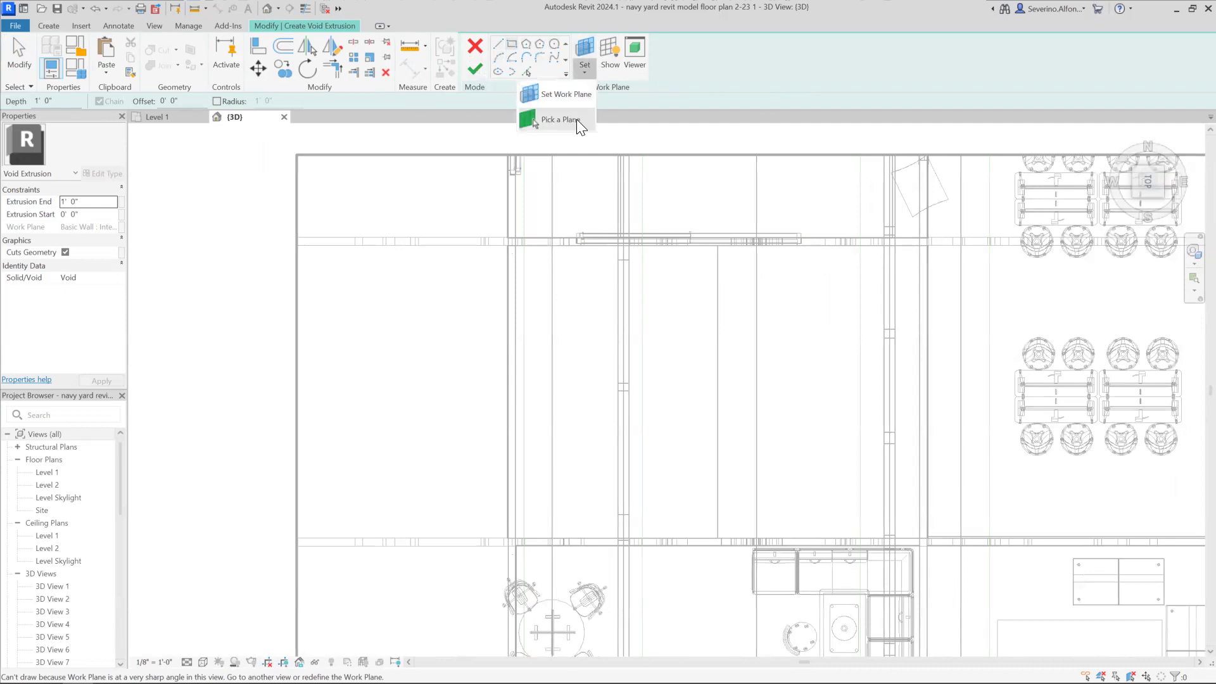
left_click(570, 96)
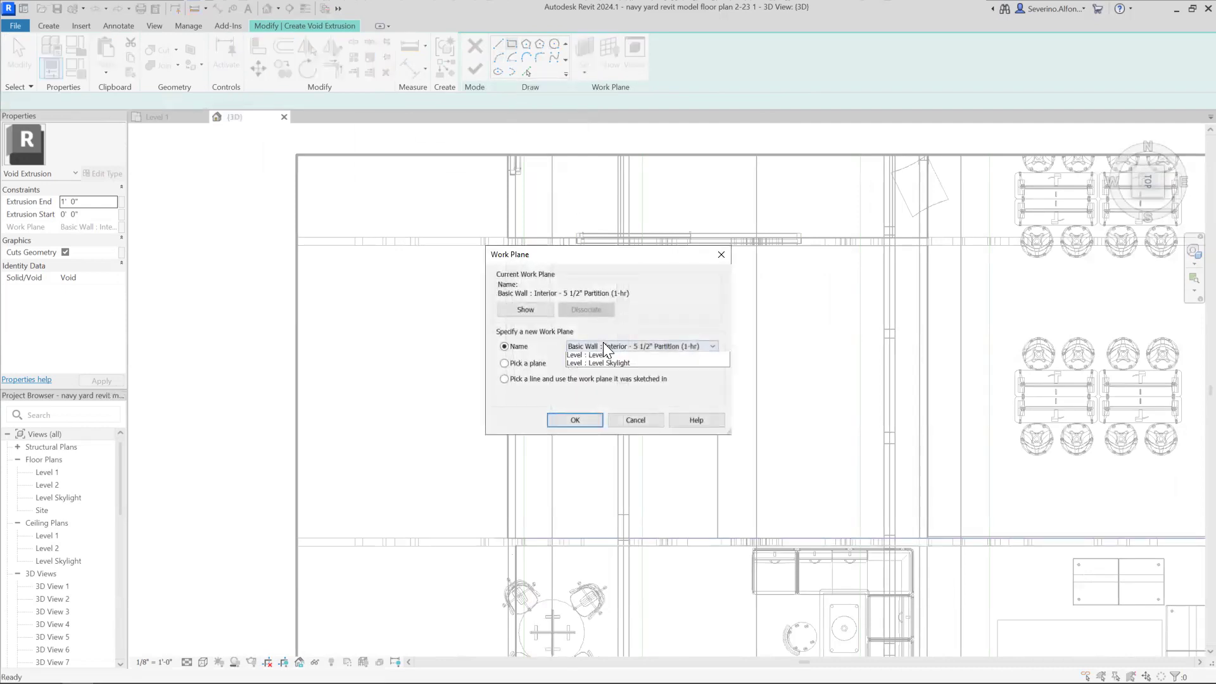
left_click(601, 346)
left_click(608, 361)
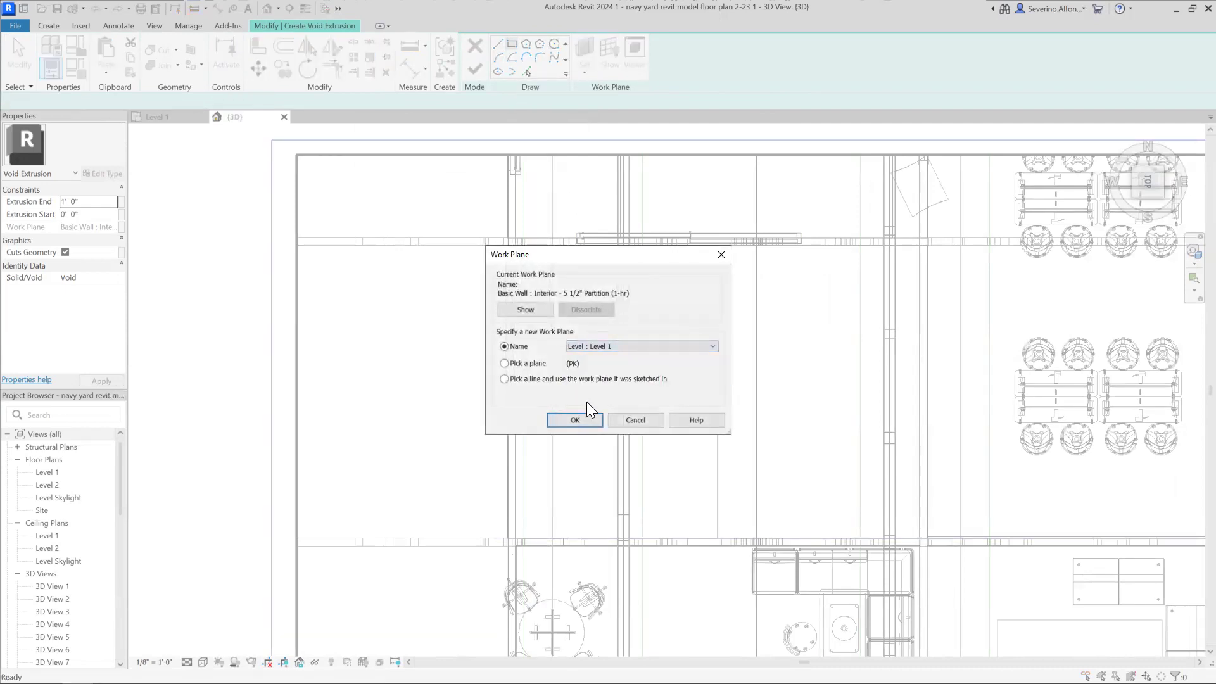
left_click(584, 418)
left_click(605, 52)
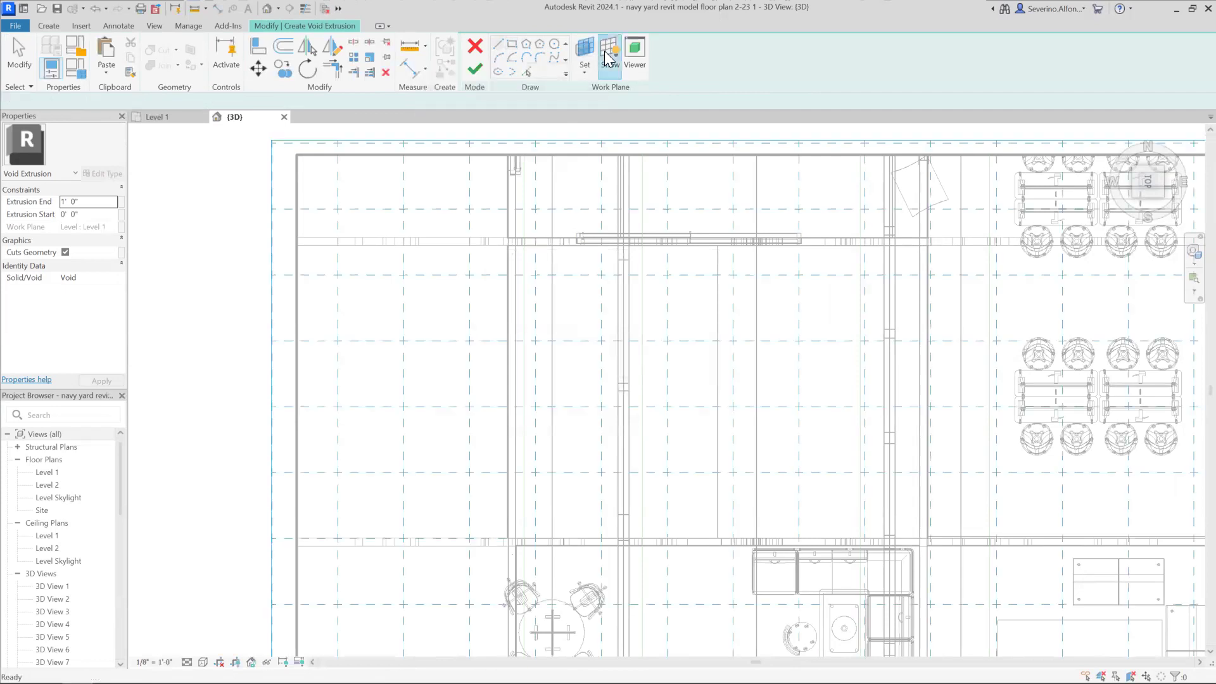
left_click(604, 50)
Step: Sketch a long, narrow rectangle across one slope of the ceiling, near the cross wall with the sliding door
left_click(516, 43)
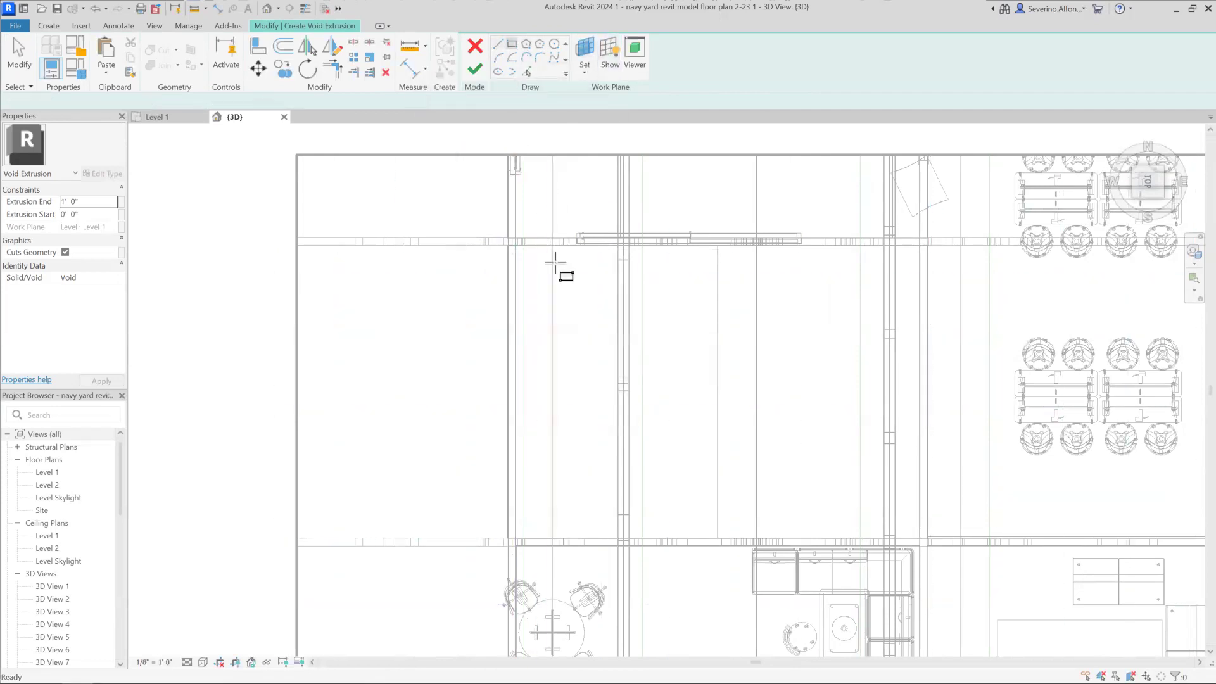
left_click(568, 277)
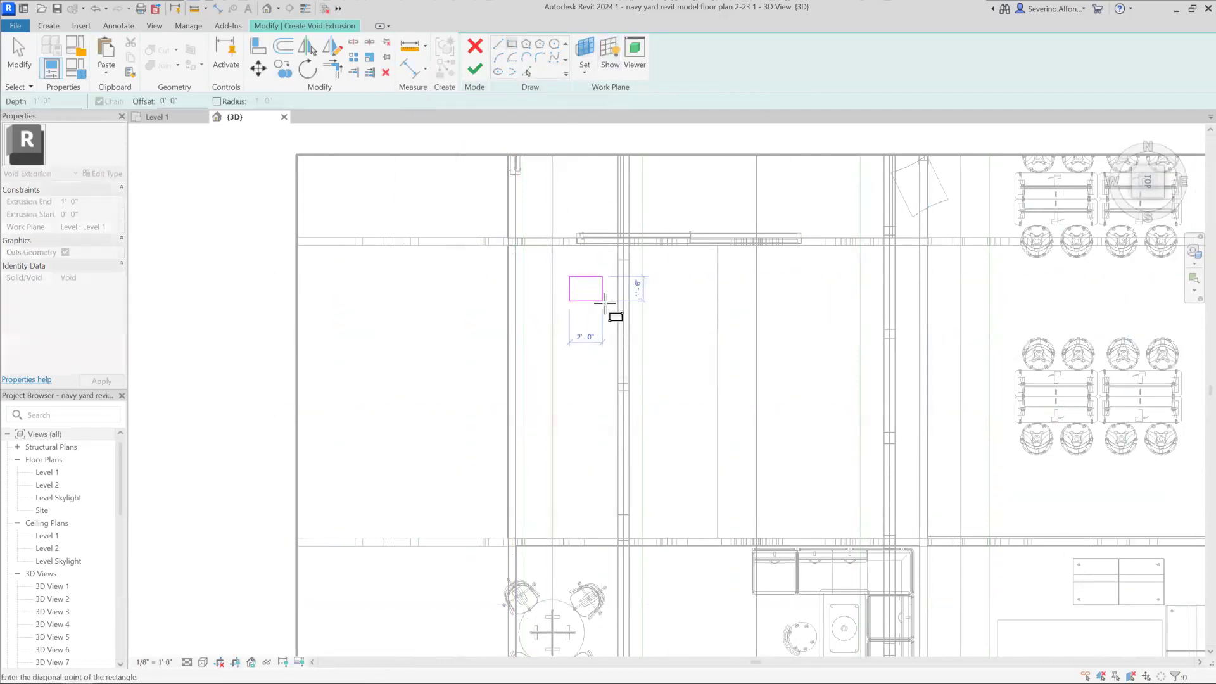
left_click(693, 292)
key("Escape")
Step: Copy the rectangle once, straight toward the opposite cross wall, leaving a gap between the two
key("Tab")
left_click(658, 293)
key("m")
key("v")
left_click(668, 326)
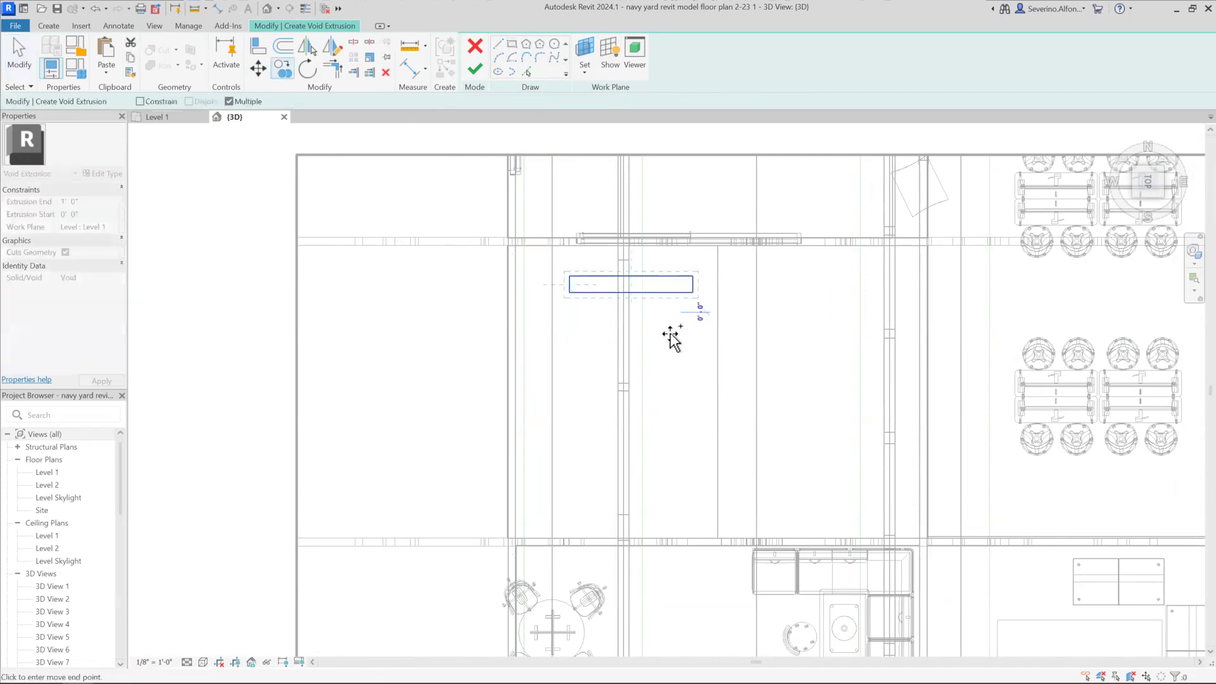
left_click(670, 359)
key("Escape")
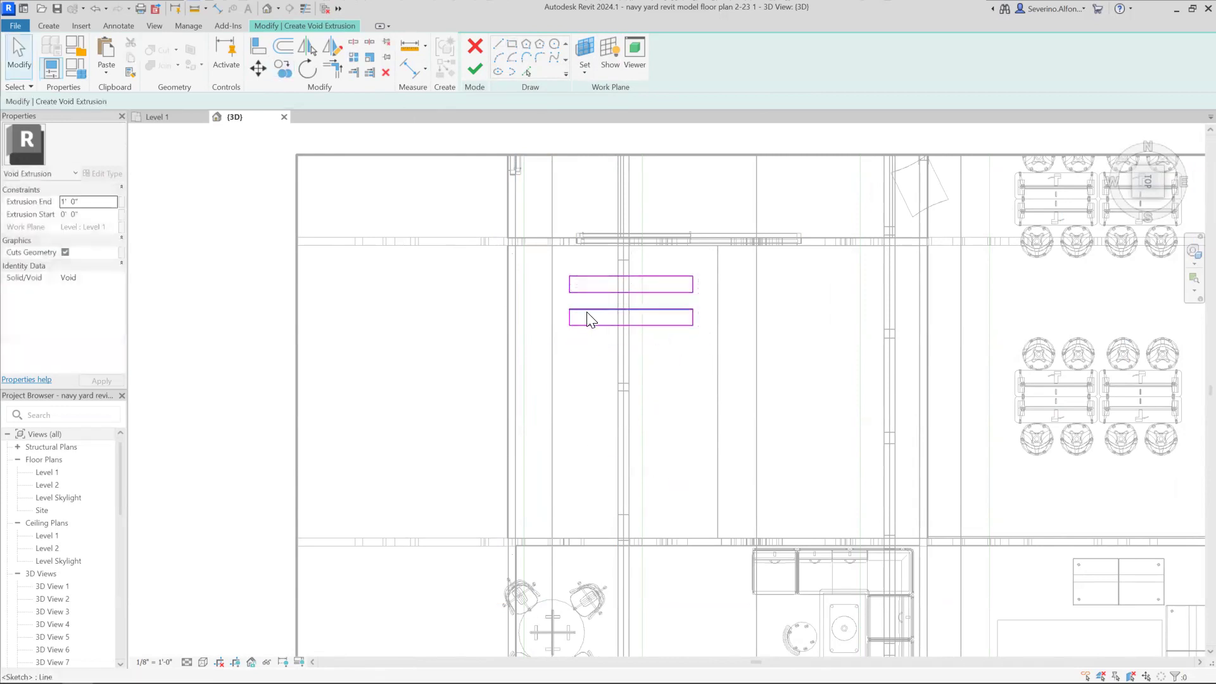
Step: Copy the second rectangle six more times at the same spacing to make a column of eight openings
key("Tab")
left_click(591, 327)
key("m")
key("v")
left_click(693, 309)
left_click(693, 343)
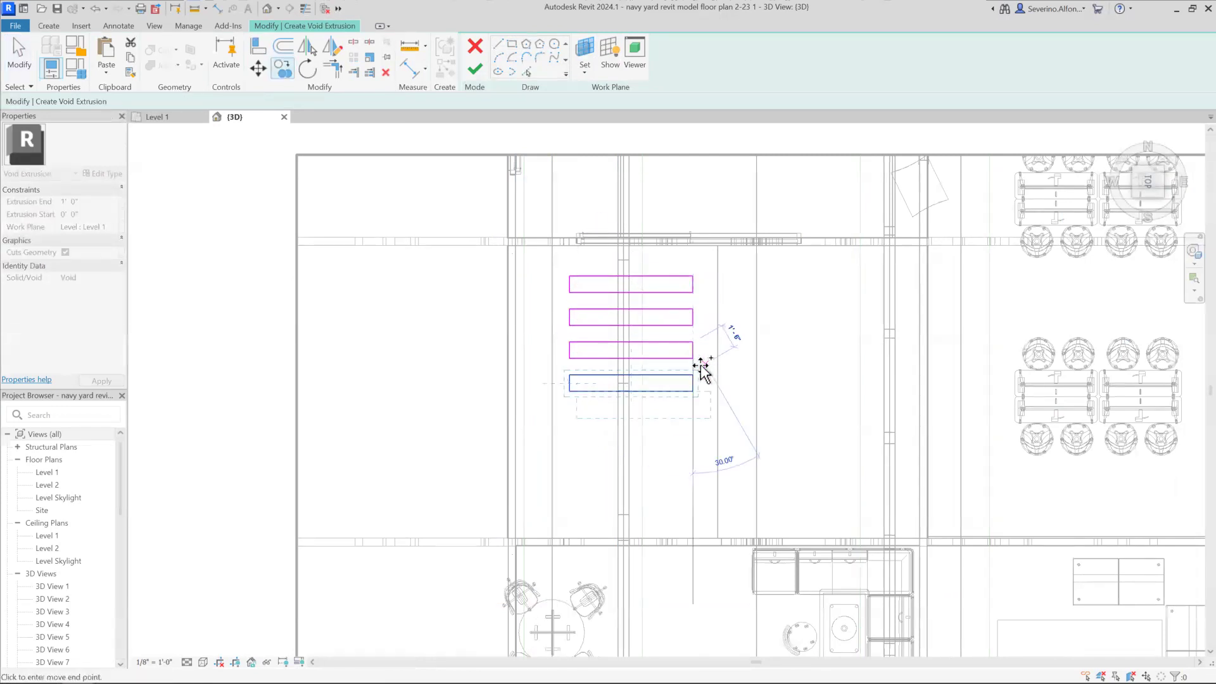
left_click(692, 376)
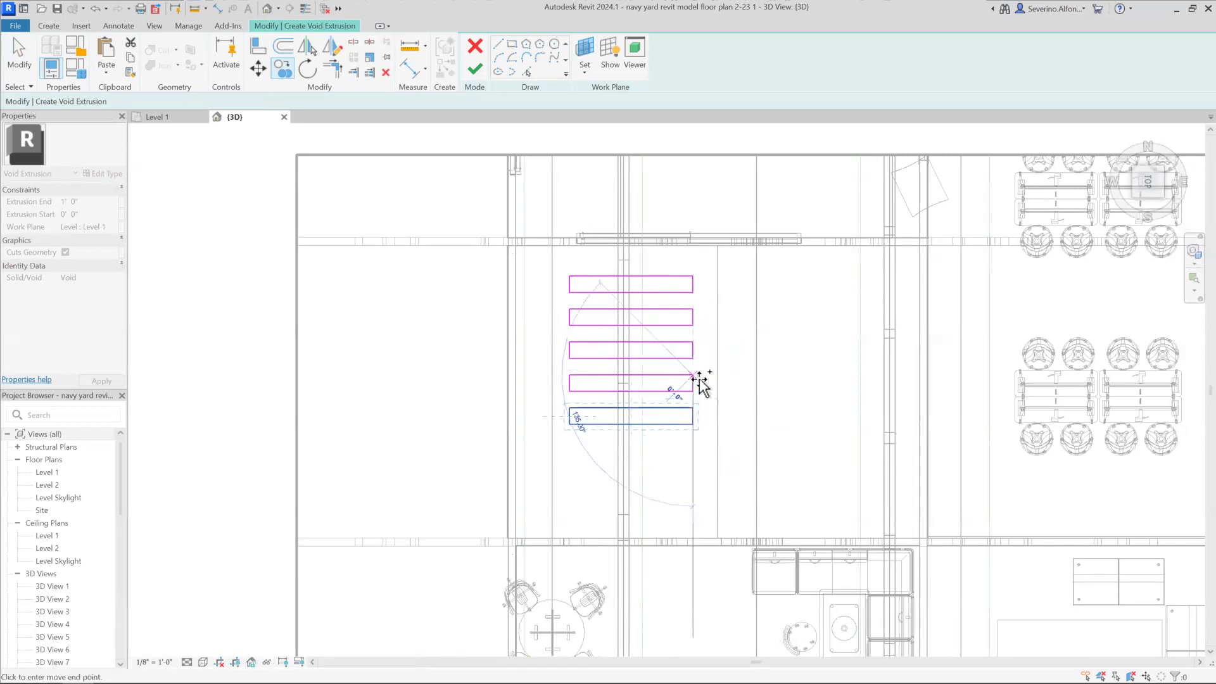
left_click(693, 409)
left_click(693, 442)
left_click(693, 475)
left_click(693, 507)
key("Escape")
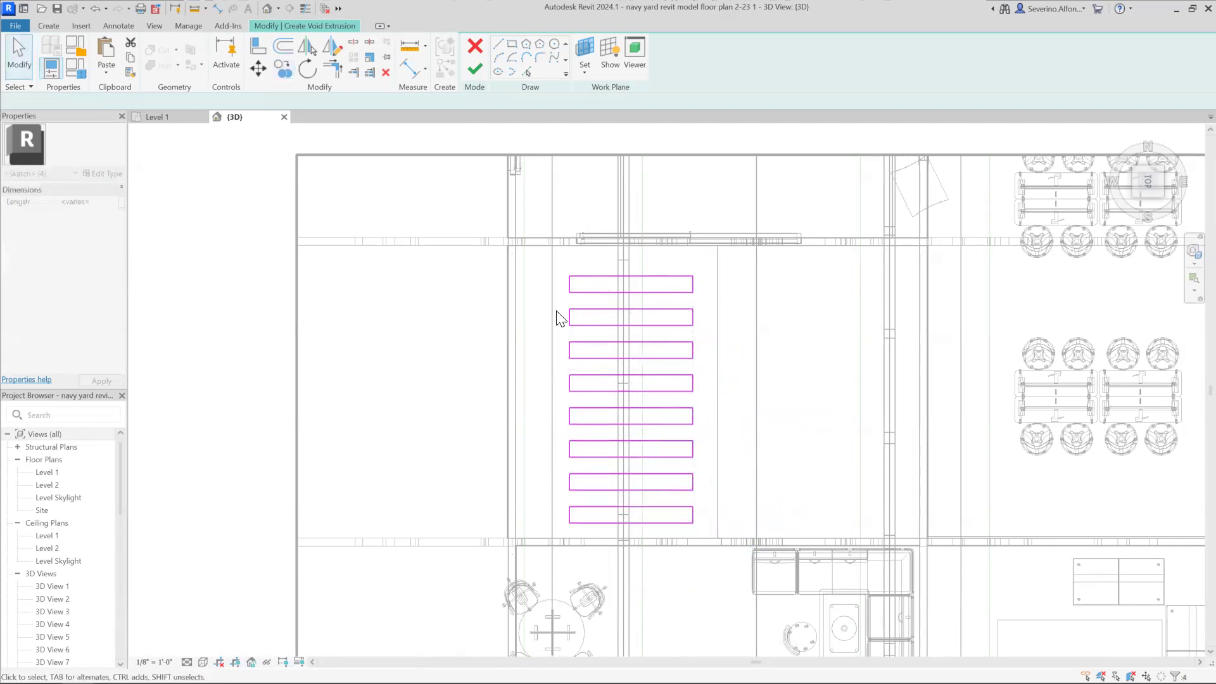
Step: Move all eight rectangles slightly toward the cross wall with the sliding door to centre them between the walls
left_click_drag(706, 532, 707, 519)
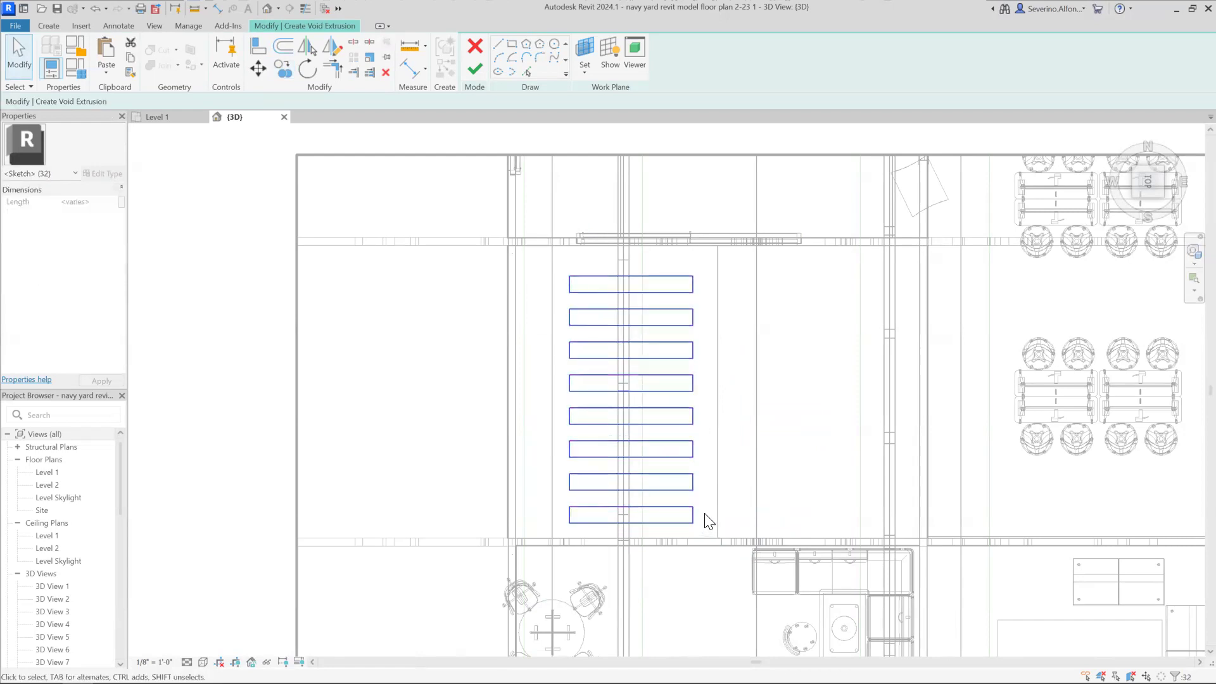
key("m")
key("v")
left_click(693, 392)
left_click(784, 421)
left_click(785, 412)
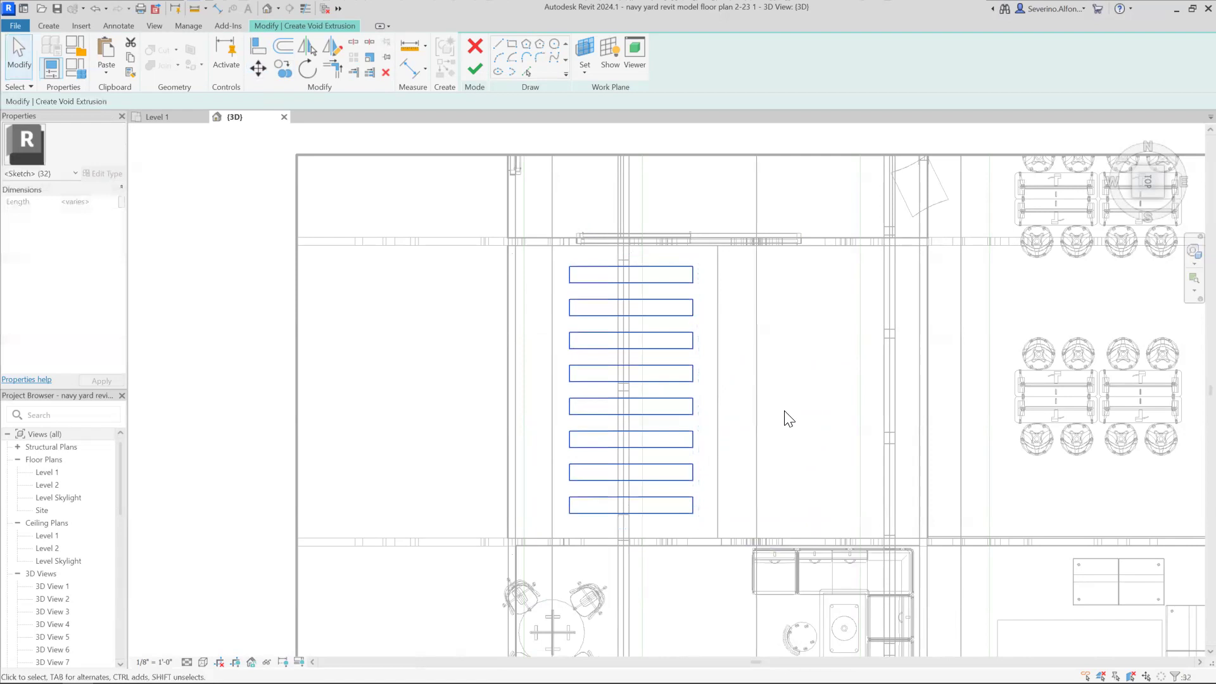
Step: Mirror a copy of the eight rectangles about the ceiling's ridge line onto the other slope and finish the void sketch
left_click(308, 46)
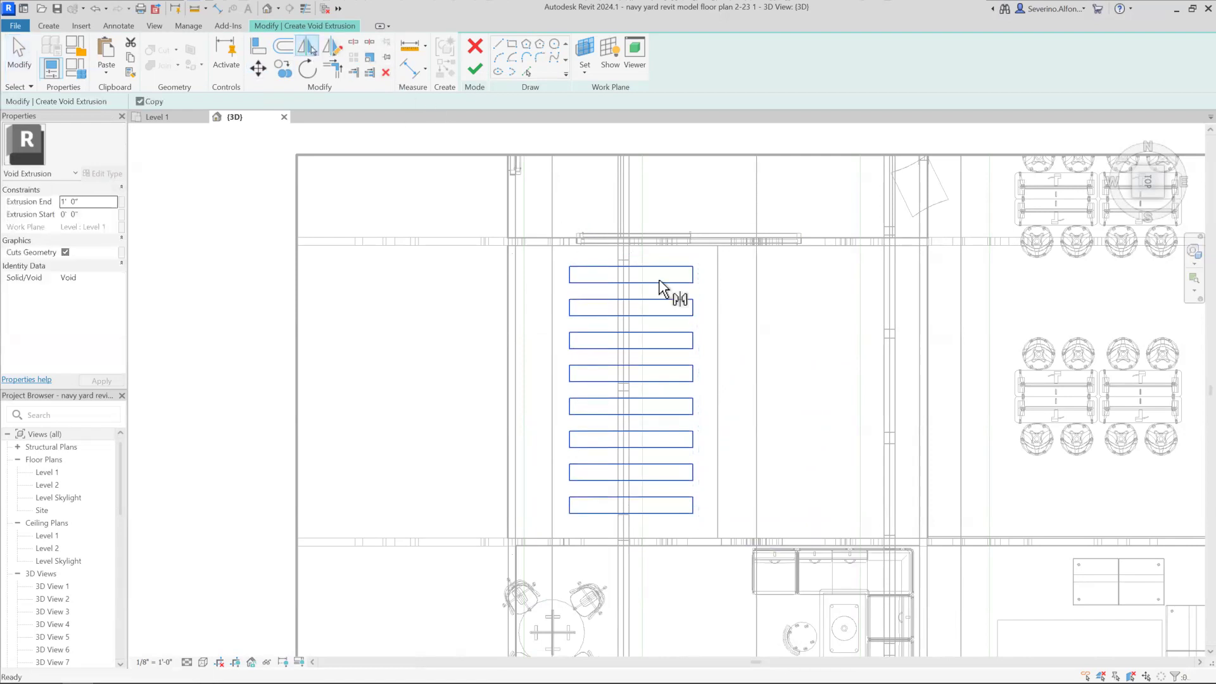
left_click(725, 306)
scroll(827, 421, "down", 1)
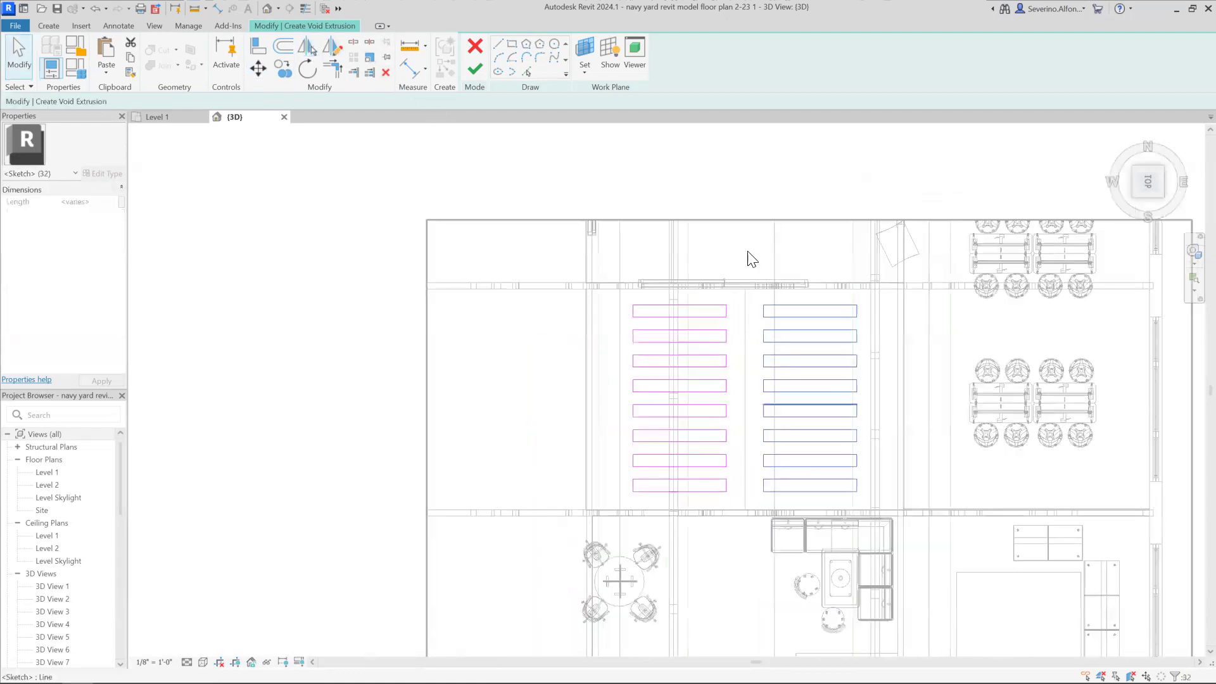
left_click(748, 253)
left_click(473, 70)
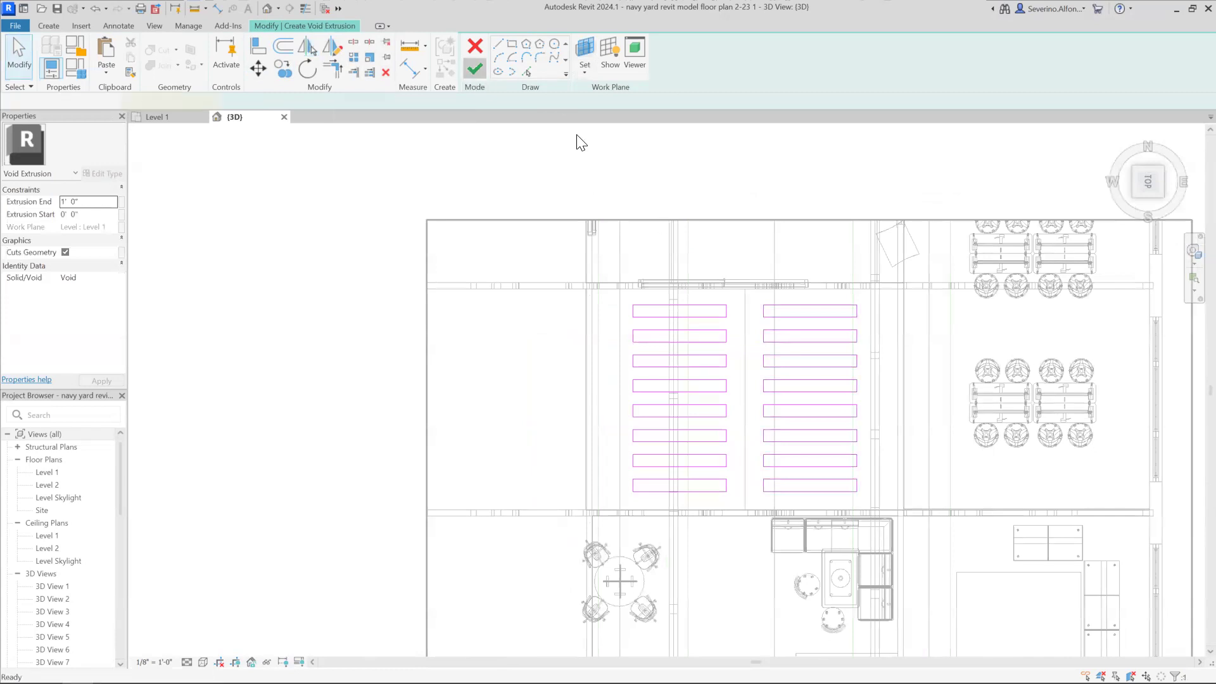
Step: Stretch the void extrusion upward through the gabled ceiling and past the roof, to a depth of about 41' 11"
middle_click_drag(646, 408, 695, 254, "shift")
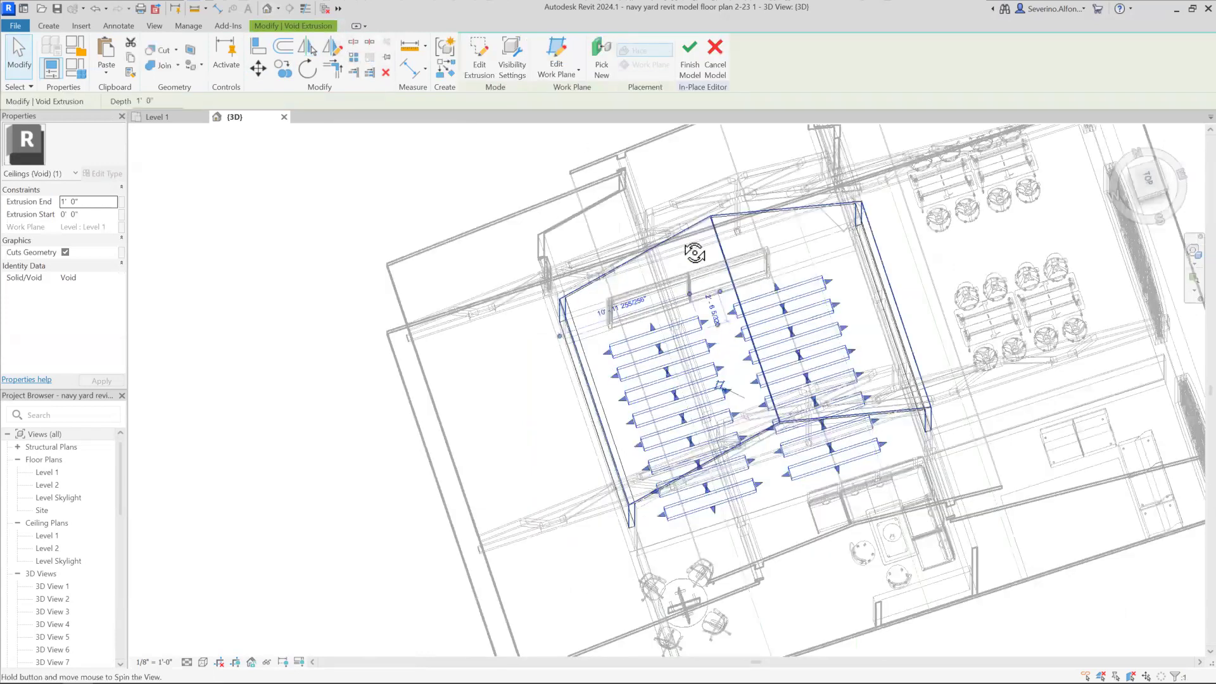
middle_click_drag(815, 402, 703, 425, "shift")
left_click_drag(707, 419, 708, 196)
scroll(720, 233, "down", 1)
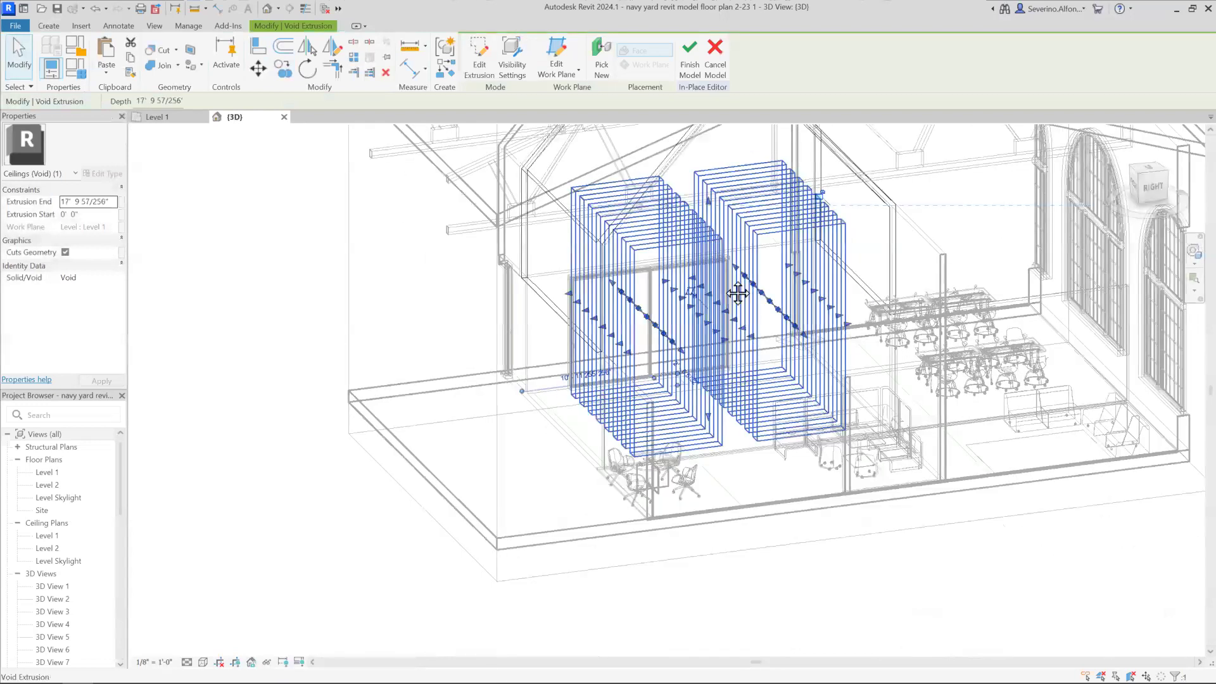
scroll(709, 201, "down", 2)
middle_click_drag(710, 201, 693, 397)
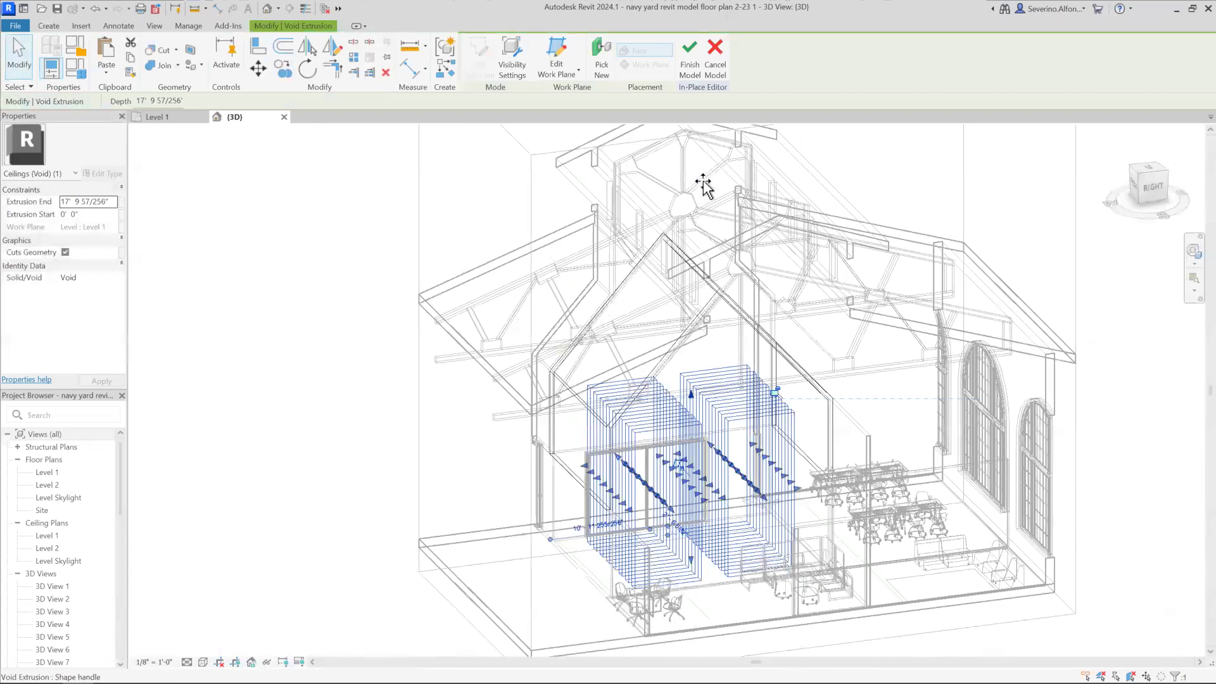
left_click_drag(703, 182, 703, 181)
key("Escape")
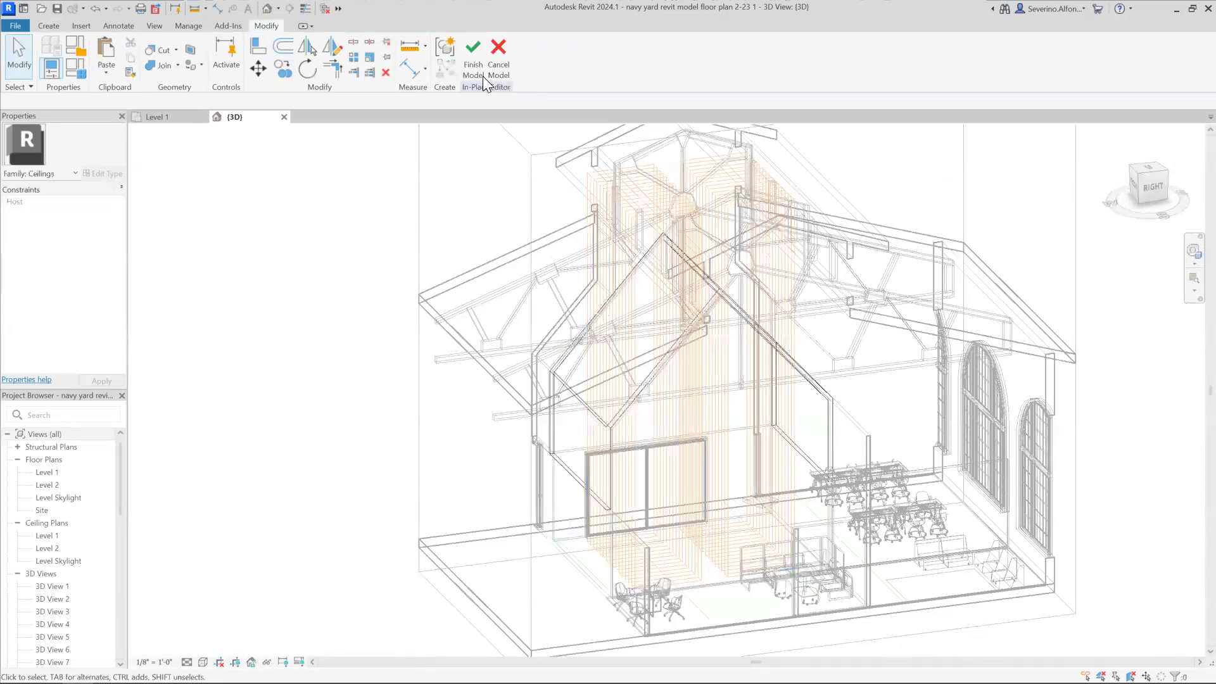
Step: Try cutting the gabled ceiling solid with the tall void extrusion
left_click(637, 343)
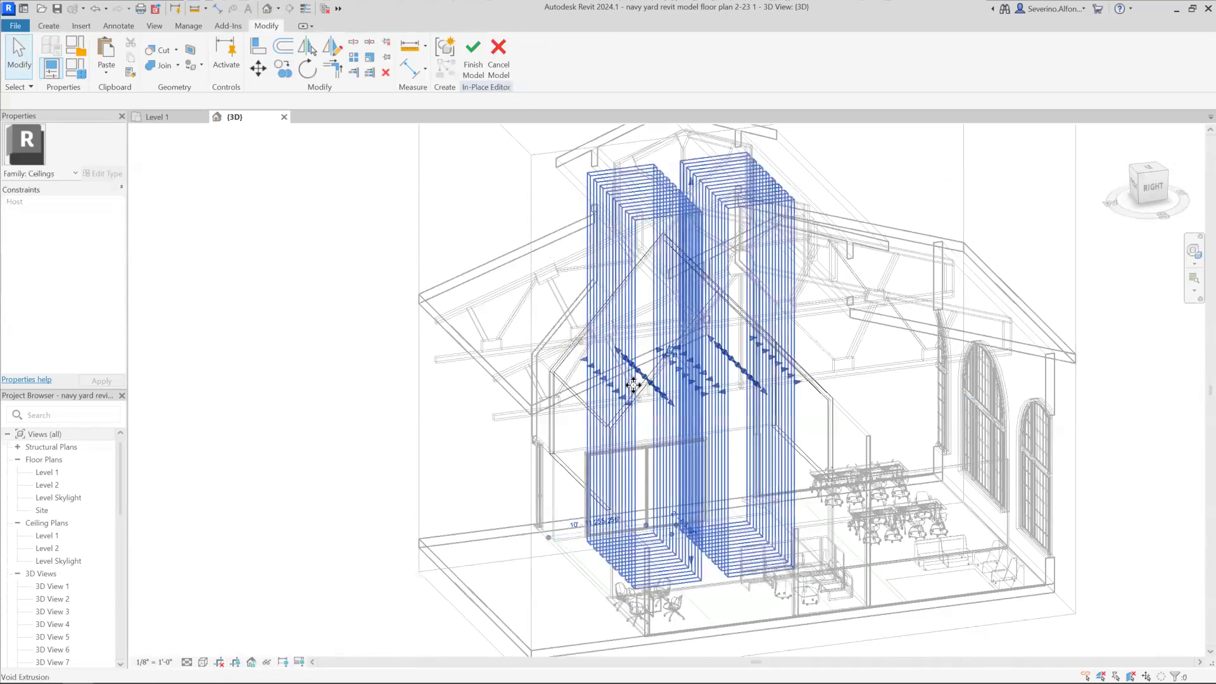
scroll(626, 439, "up", 4)
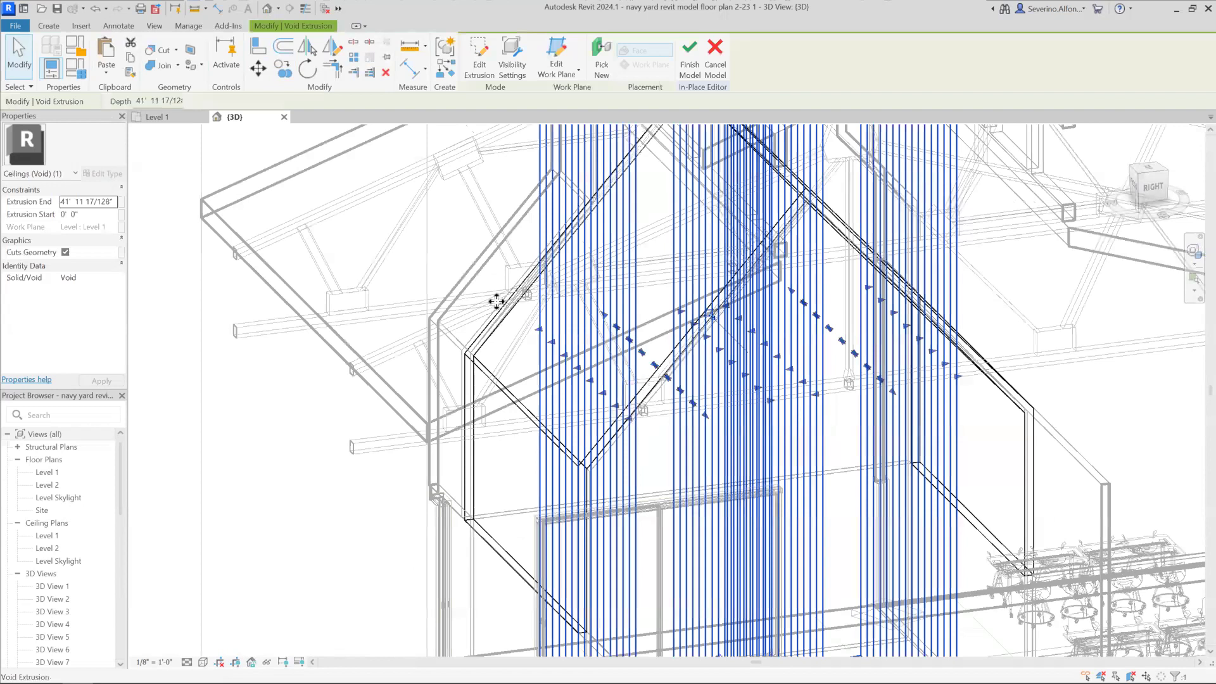
left_click(163, 51)
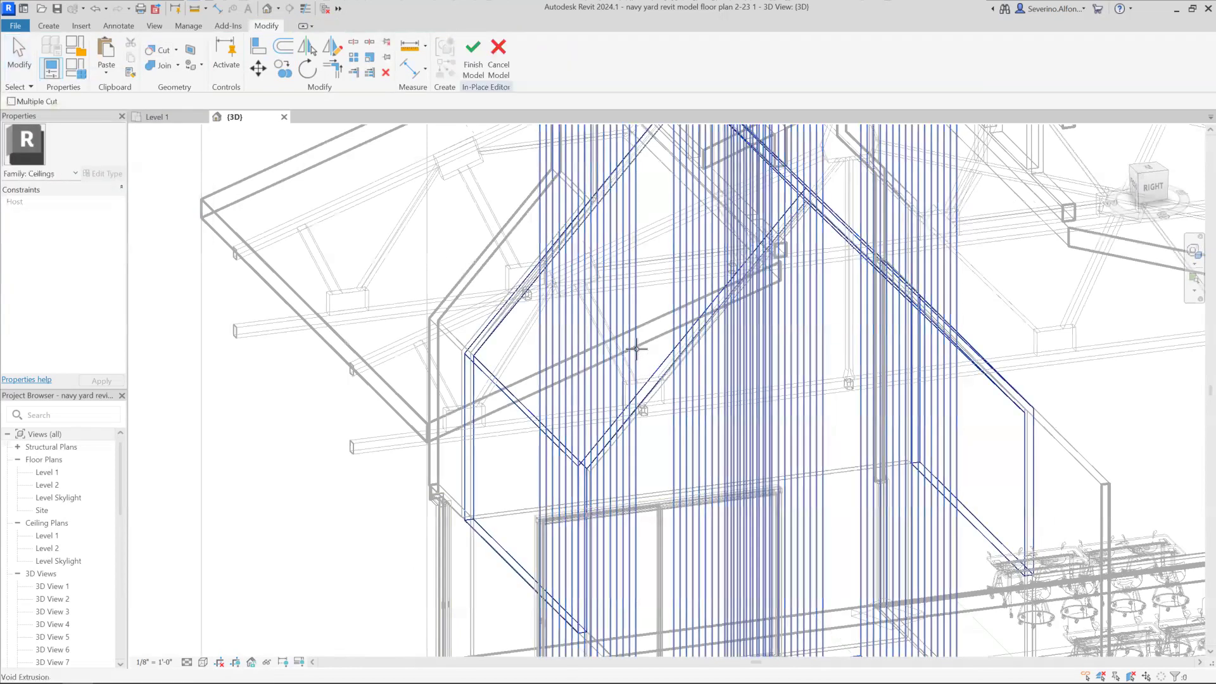
left_click(637, 349)
scroll(704, 466, "down", 3)
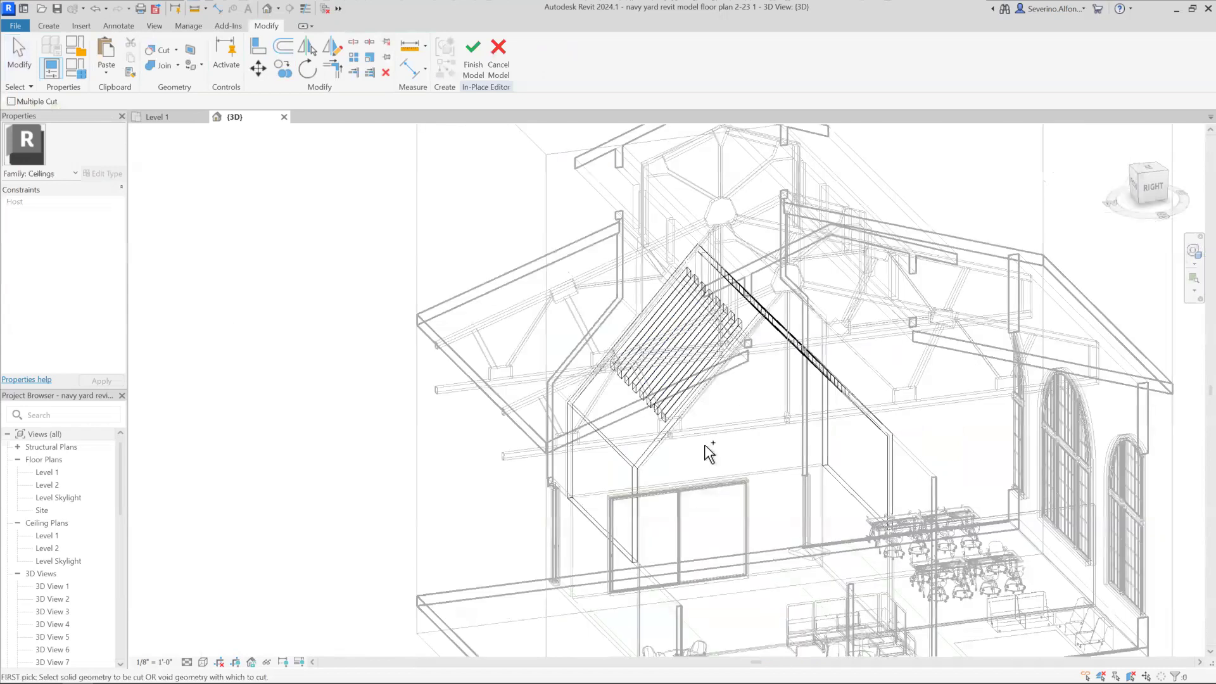
key("Escape")
Step: Cut the void extrusion's rows of rectangular openings out of both slopes of the gabled ceiling
scroll(706, 450, "up", 3)
left_click(679, 413)
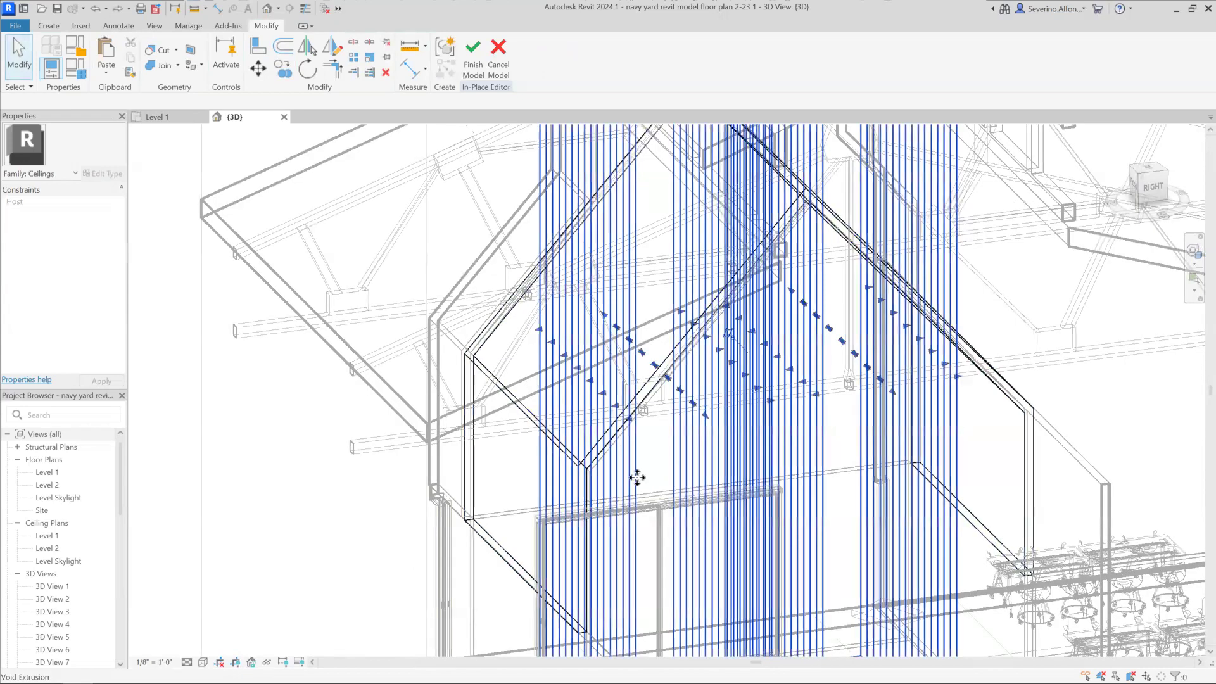
scroll(633, 475, "down", 3)
key("Escape")
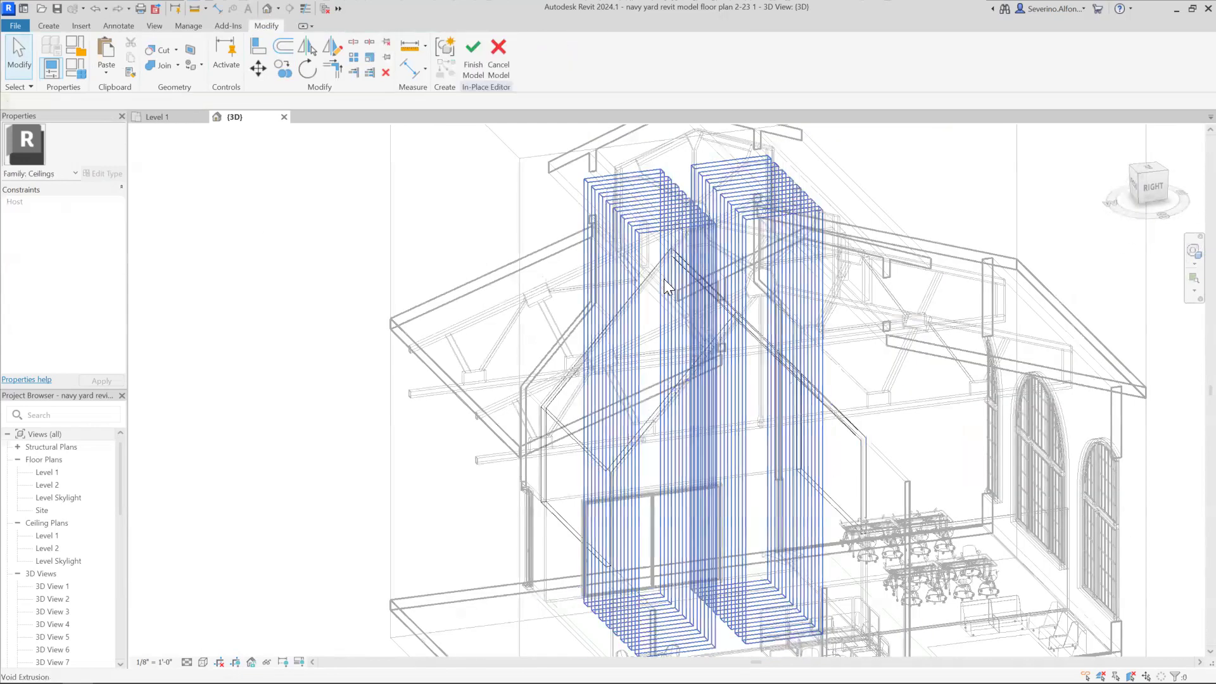
left_click(662, 383)
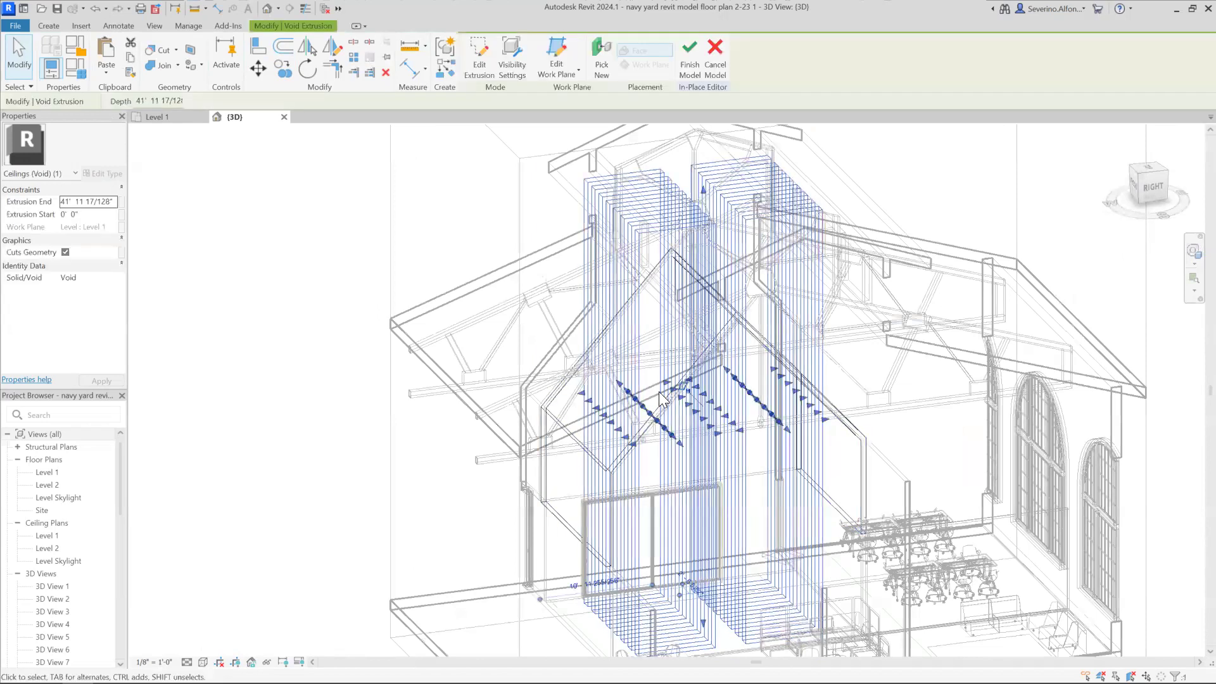
scroll(662, 398, "up", 3)
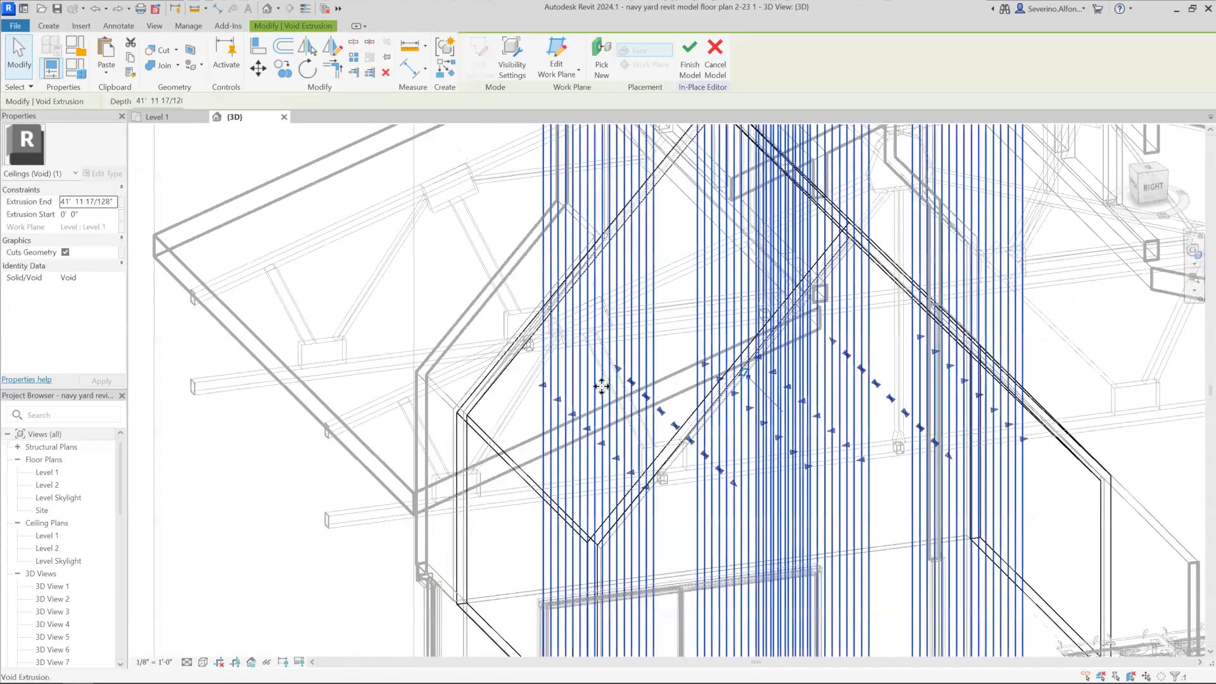
left_click(163, 54)
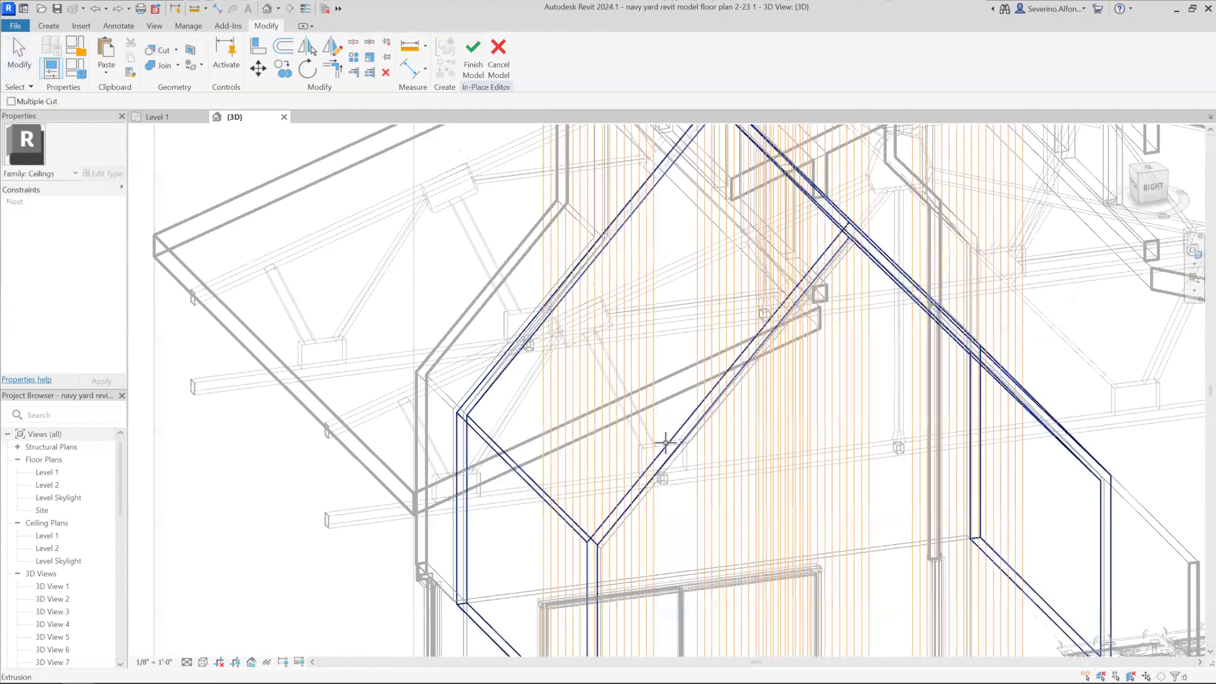
left_click(665, 443)
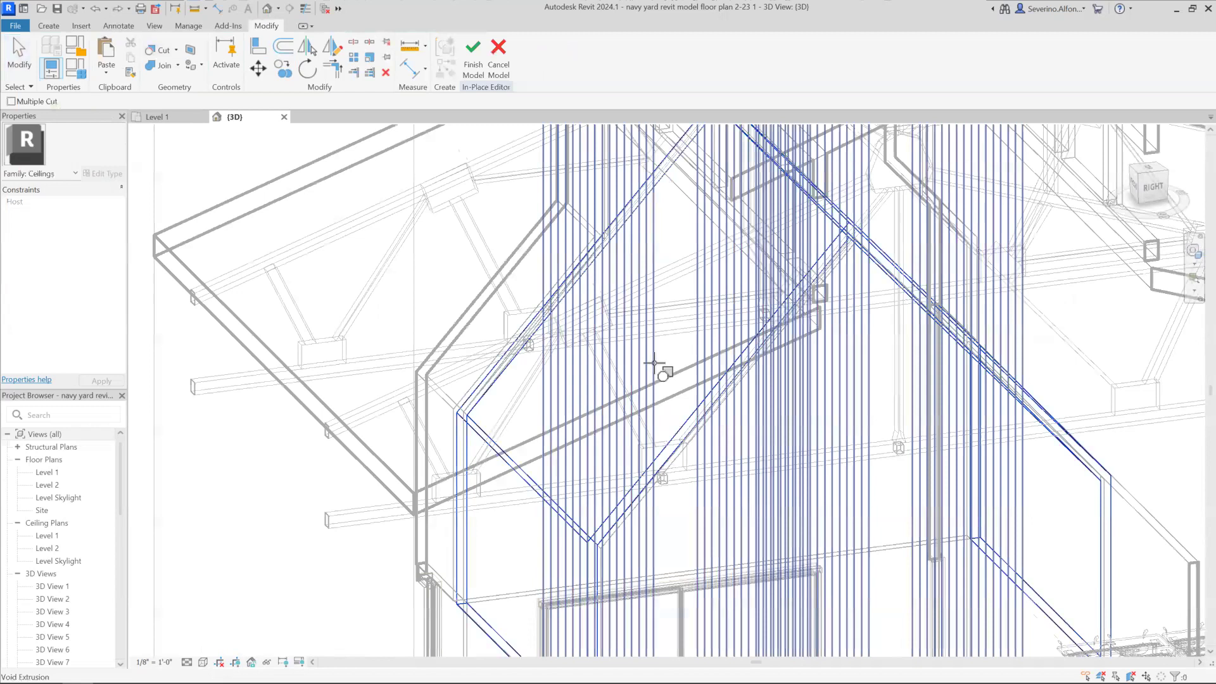
left_click(655, 363)
scroll(497, 440, "down", 1)
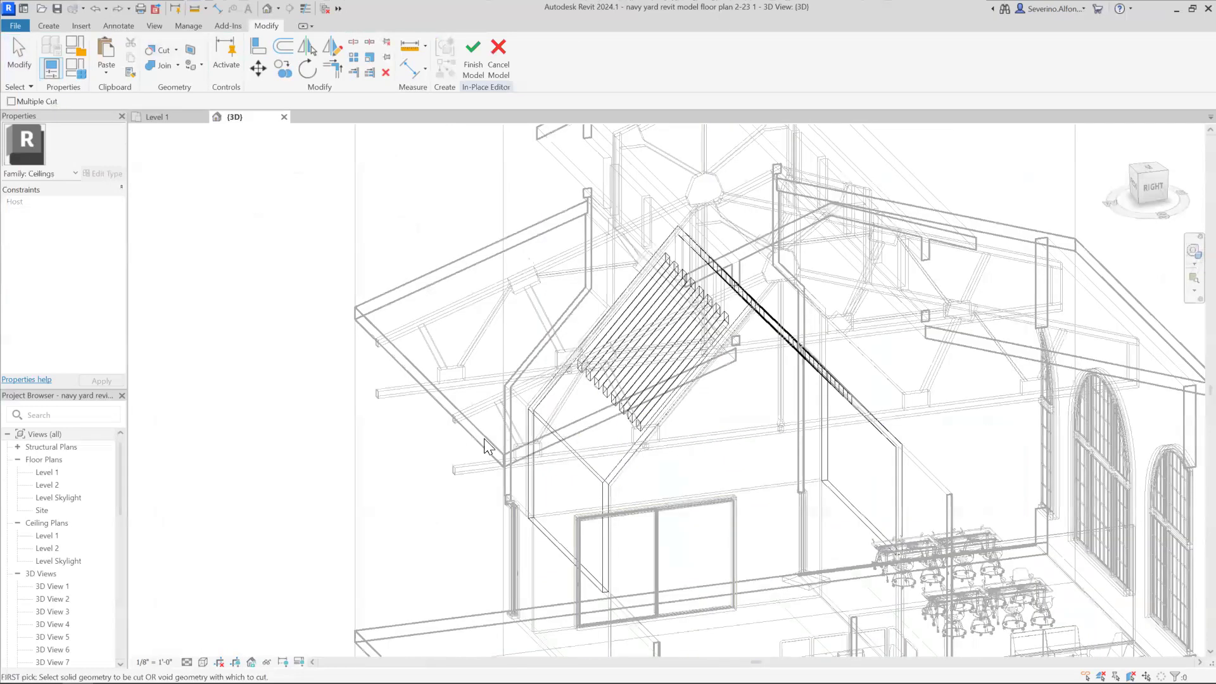
key("Escape")
Step: Finish the in-place ceiling model and display the 3D view in the Hidden Line style
scroll(746, 430, "down", 3)
middle_click_drag(647, 426, 717, 421, "shift")
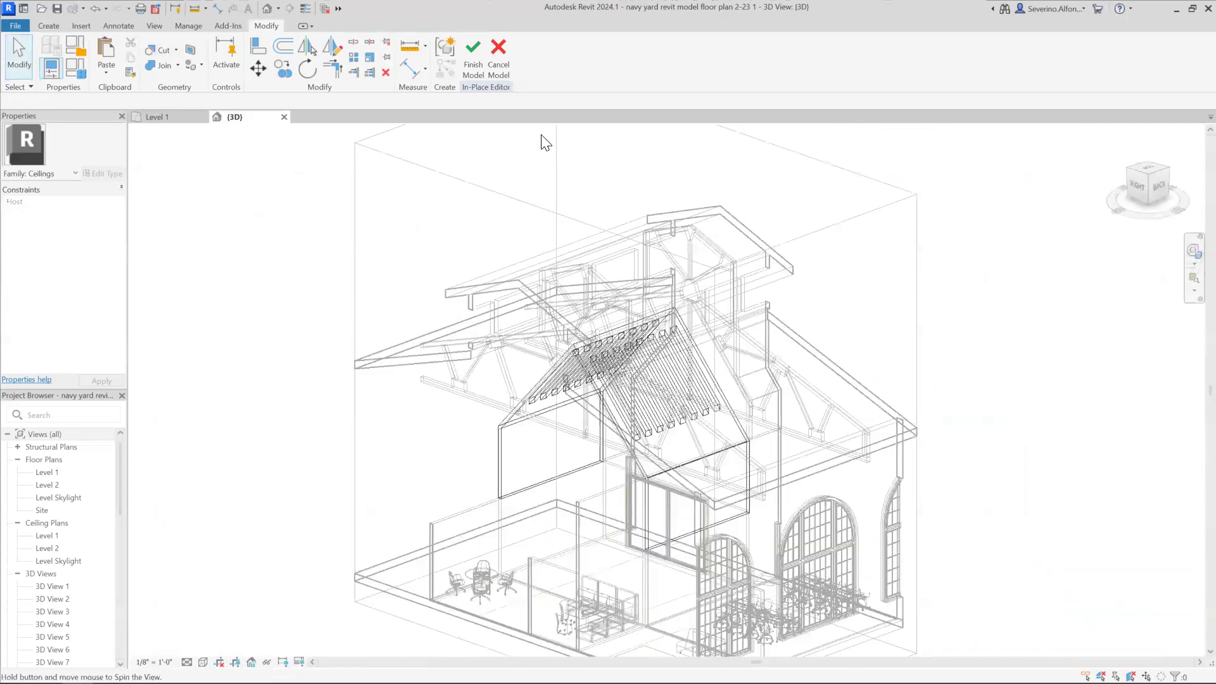
left_click(474, 65)
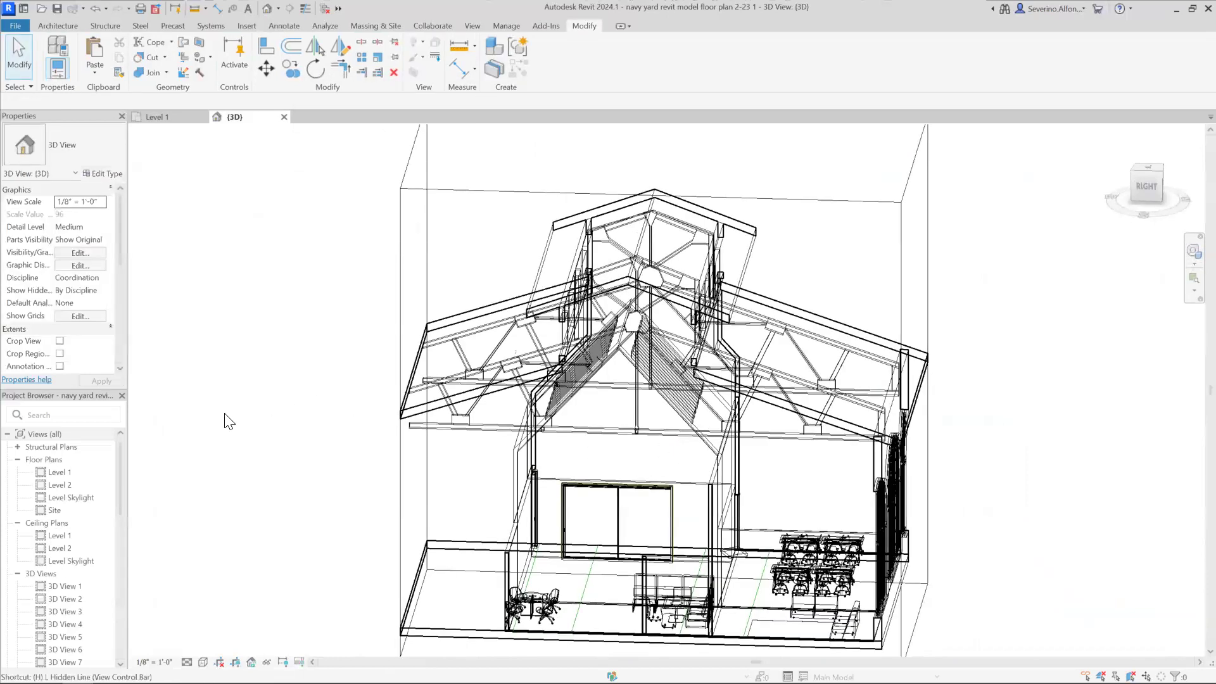
Step: In the Level 1 floor plan, place a camera in the room between Art Therapy and Music Therapy, aimed diagonally toward Classroom/Flex Space
double_click(55, 472)
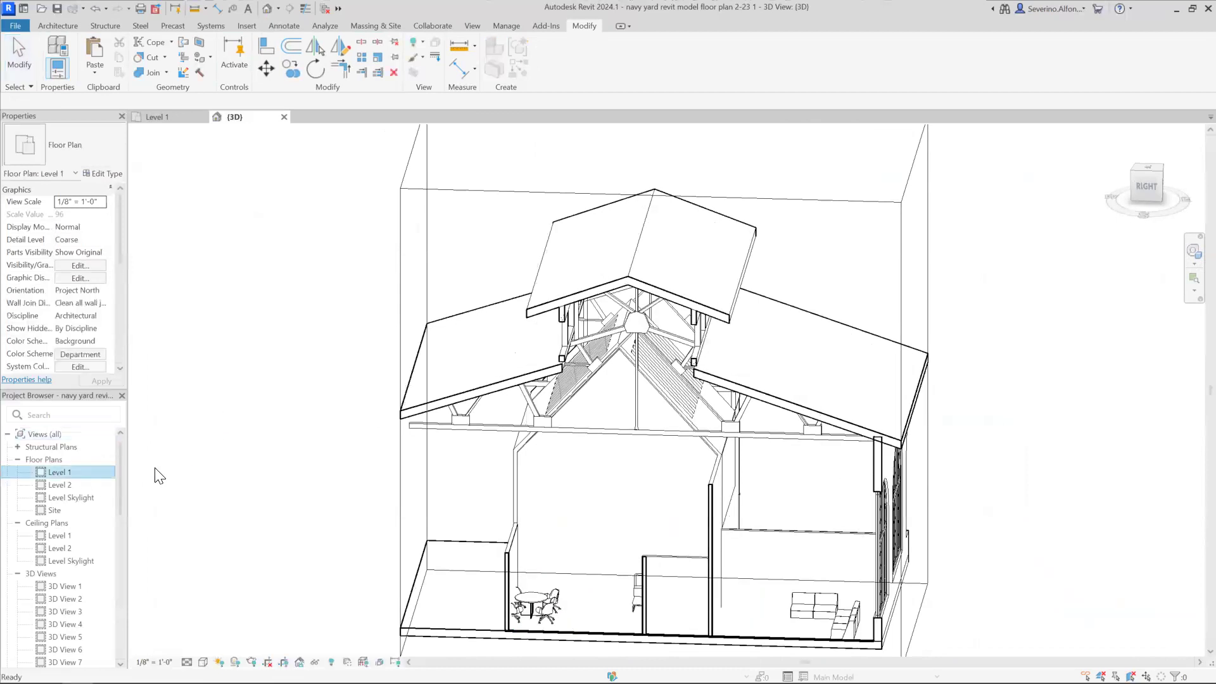
scroll(654, 377, "up", 5)
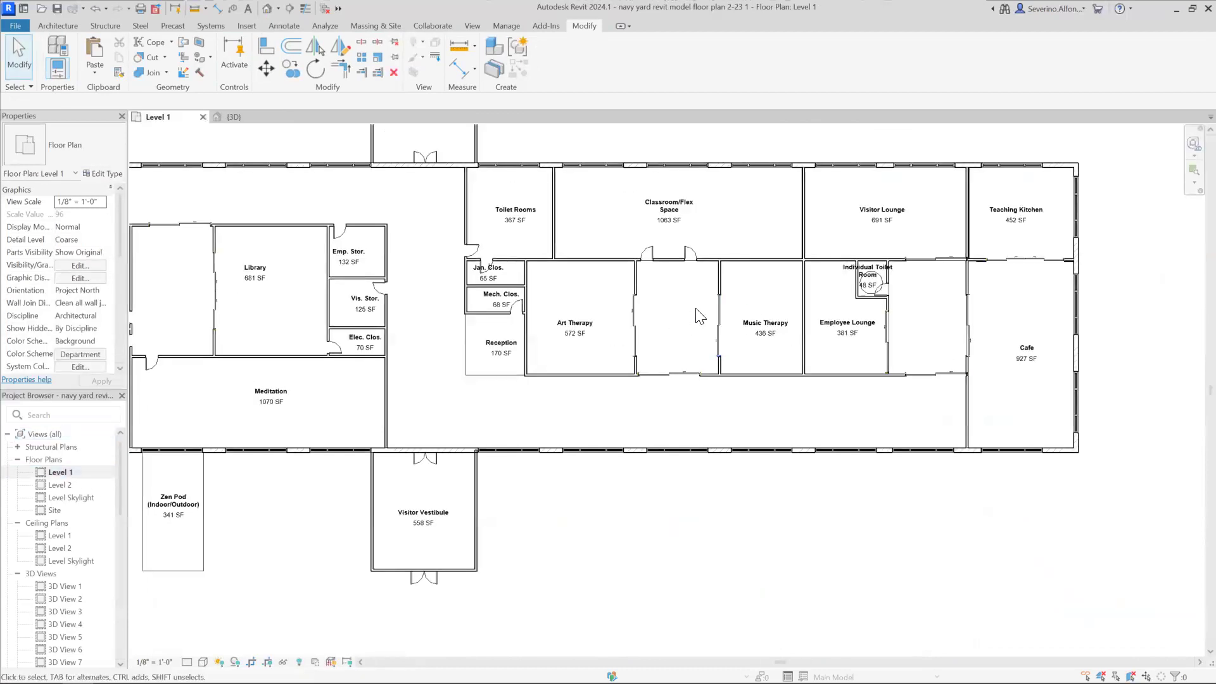
left_click(278, 9)
left_click(255, 41)
left_click(646, 372)
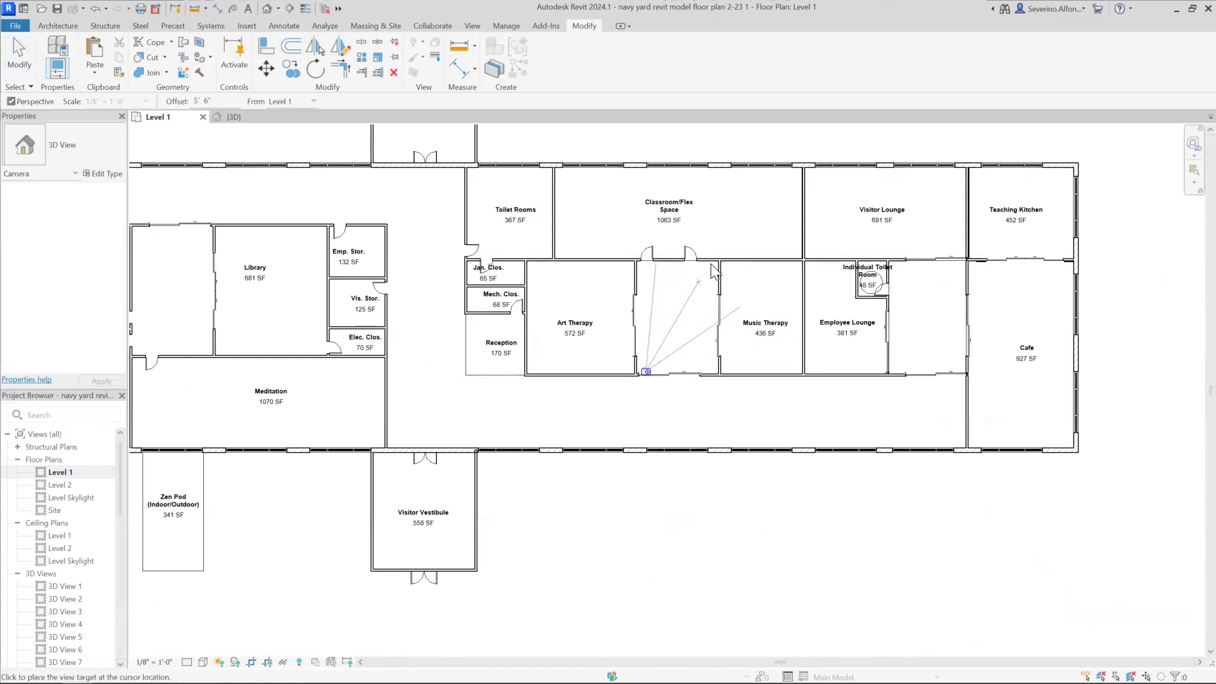
left_click(725, 239)
Step: Enlarge the camera view's crop region upward, sideways and downward to show the roof structure and the whole sliding door
scroll(743, 309, "down", 3)
middle_click_drag(757, 386, 731, 494)
left_click_drag(705, 393, 708, 171)
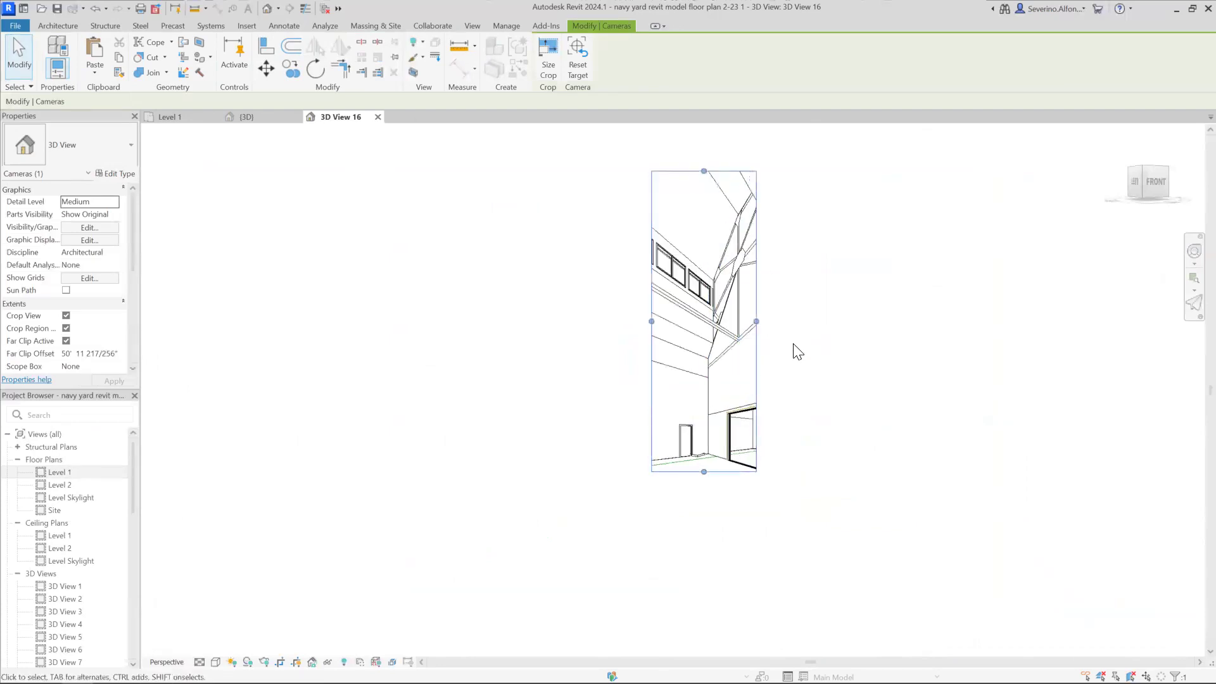
left_click_drag(757, 321, 836, 321)
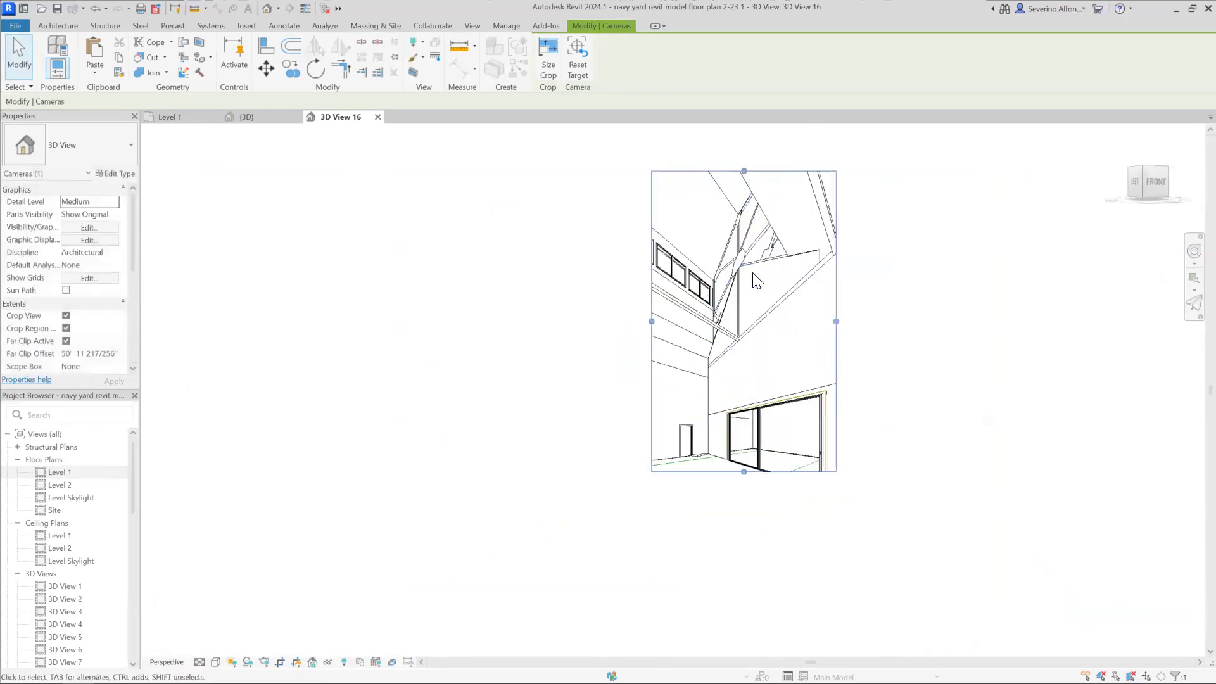
left_click(752, 259)
key("Escape")
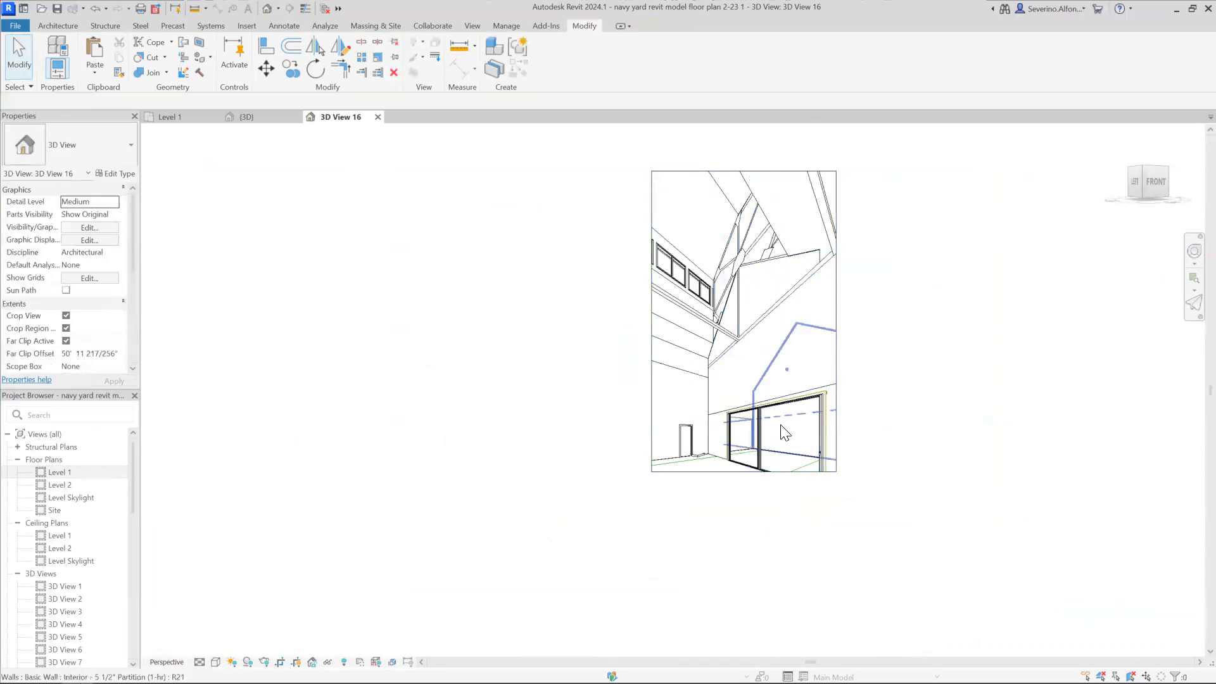
left_click(732, 473)
left_click_drag(743, 472, 744, 495)
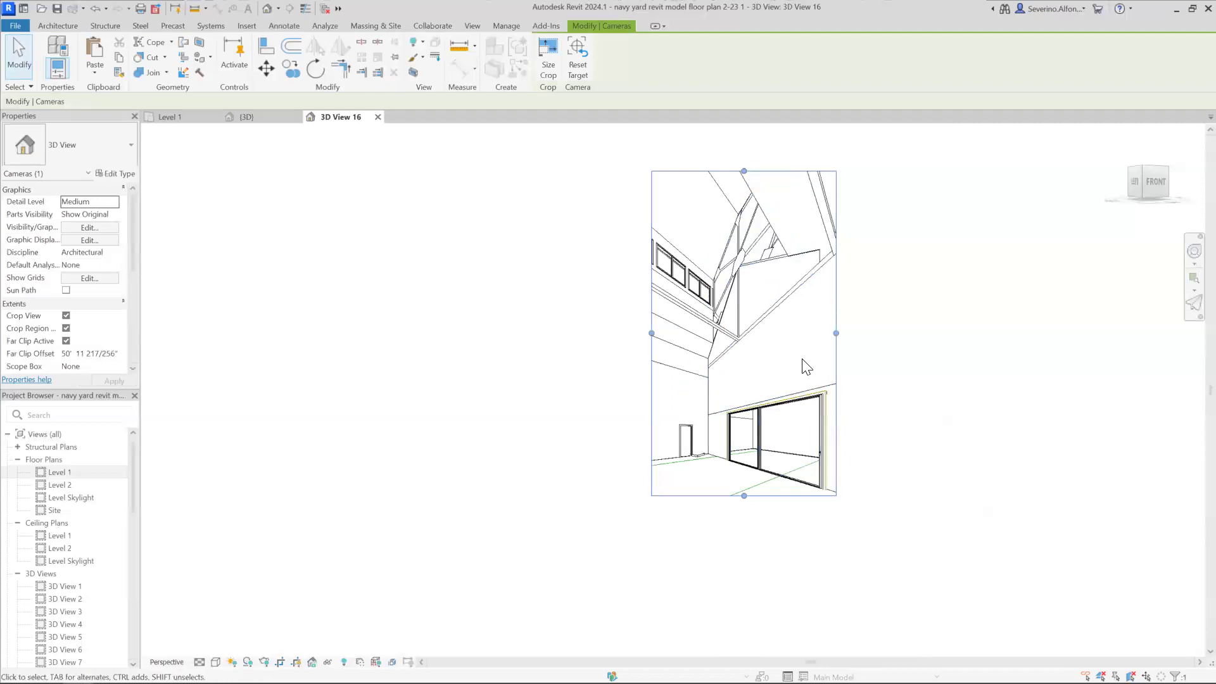
key("Escape")
Step: Move and turn the camera with the steering wheel to look along the room toward its blank end wall
left_click(1194, 251)
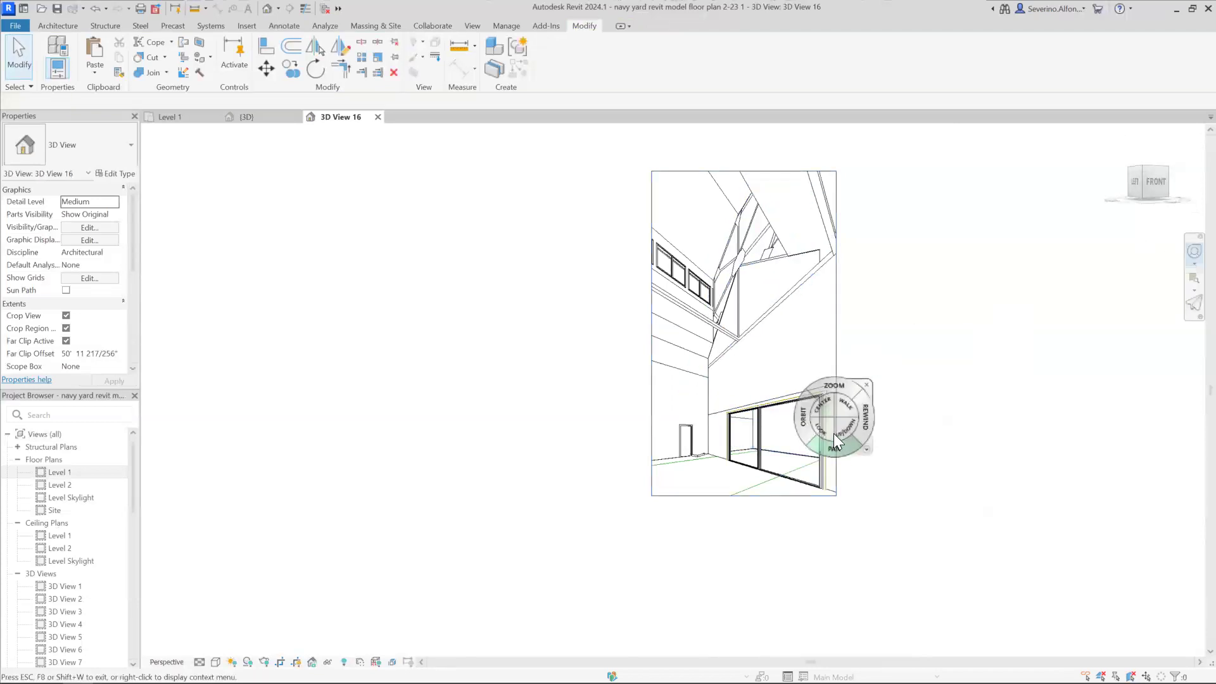
left_click_drag(834, 444, 690, 545)
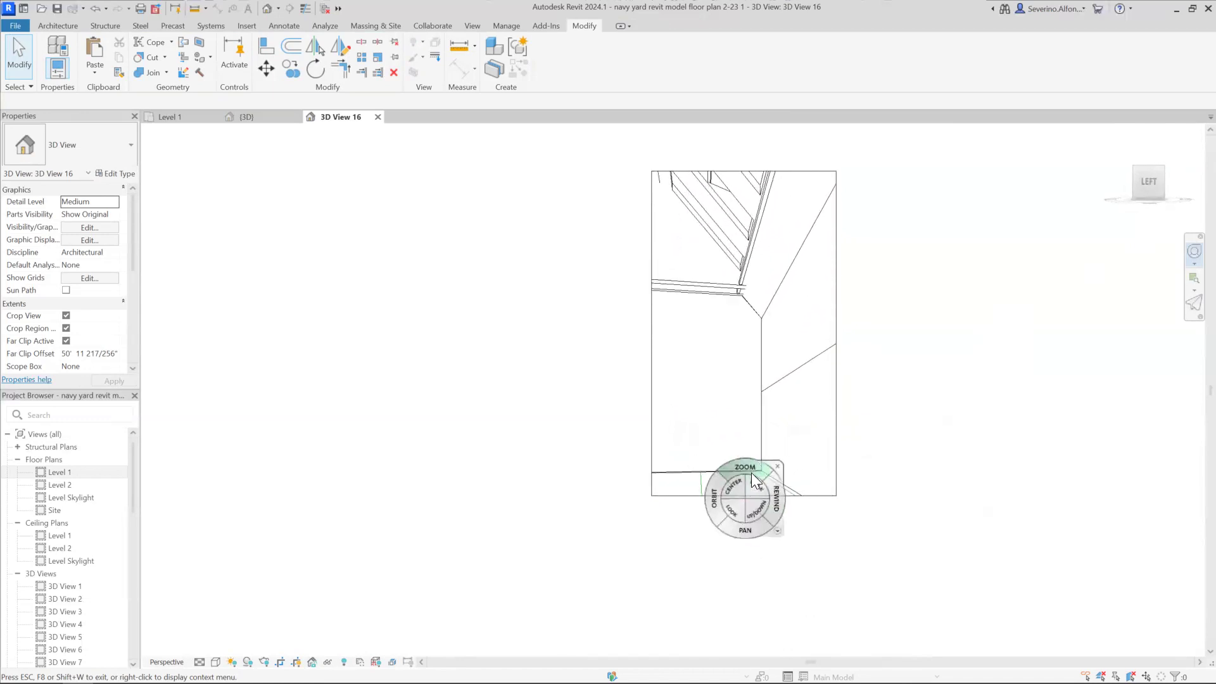
left_click_drag(740, 472, 735, 483)
key("Escape")
Step: Widen the crop region to frame the end wall and the openings in both ceiling slopes
left_click(652, 366)
left_click_drag(651, 332, 500, 329)
left_click_drag(643, 228, 642, 160)
left_click_drag(739, 286, 766, 288)
left_click(769, 441)
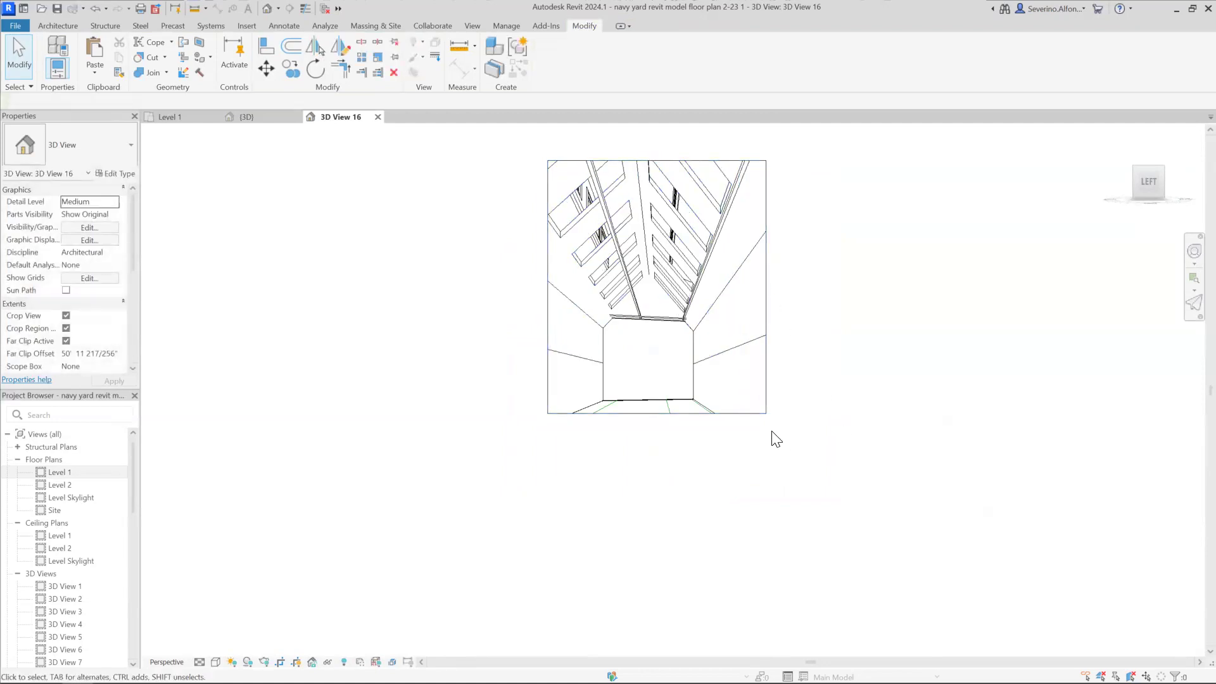
Step: Hide the metal struts wall running lengthwise in front of the ceiling openings in the camera view
key("Tab")
key("Tab")
key("Tab")
left_click(695, 370)
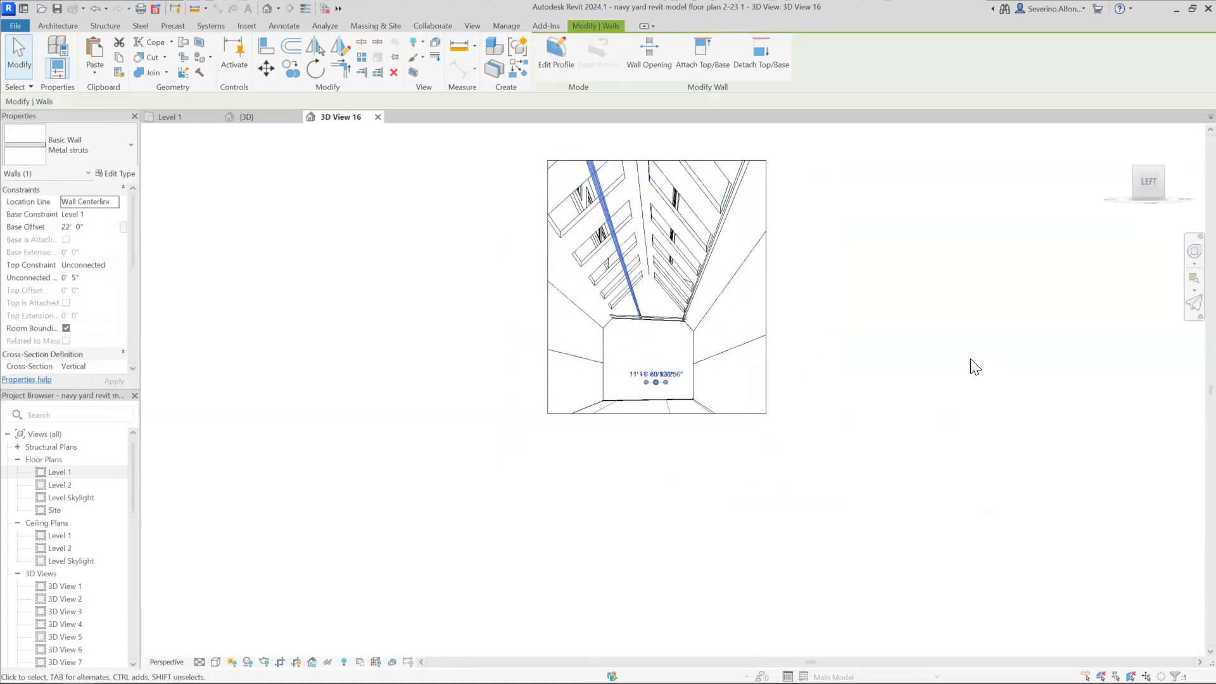
left_click(976, 368)
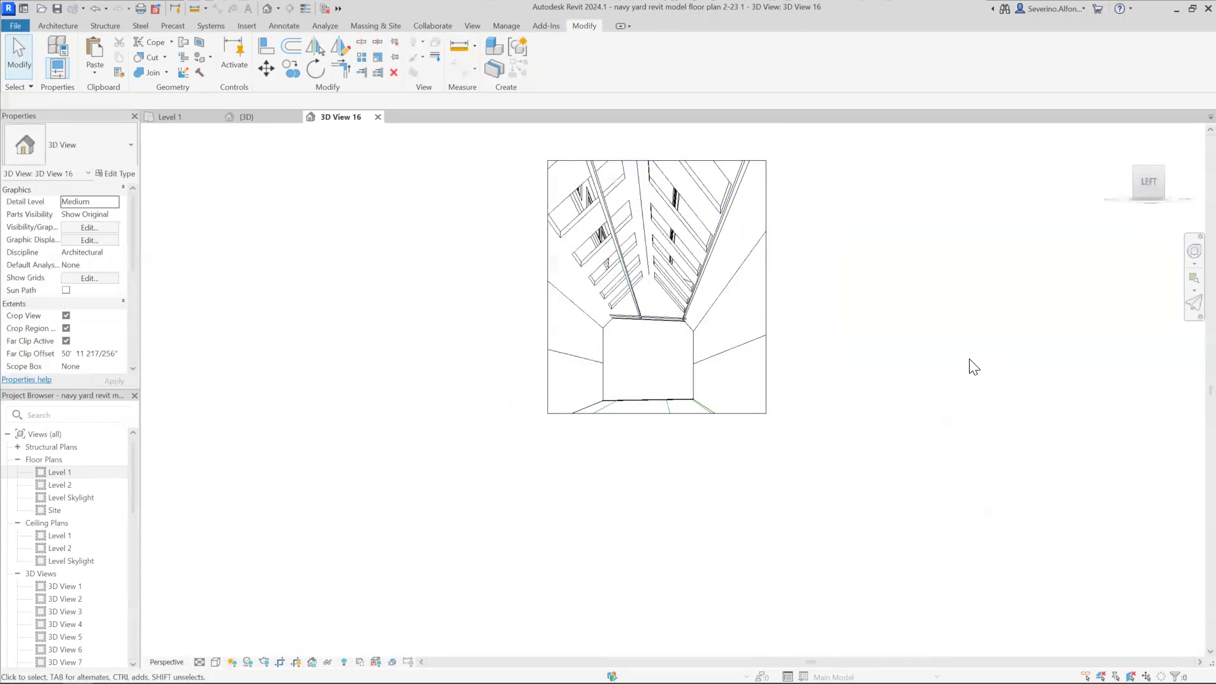
left_click(623, 274)
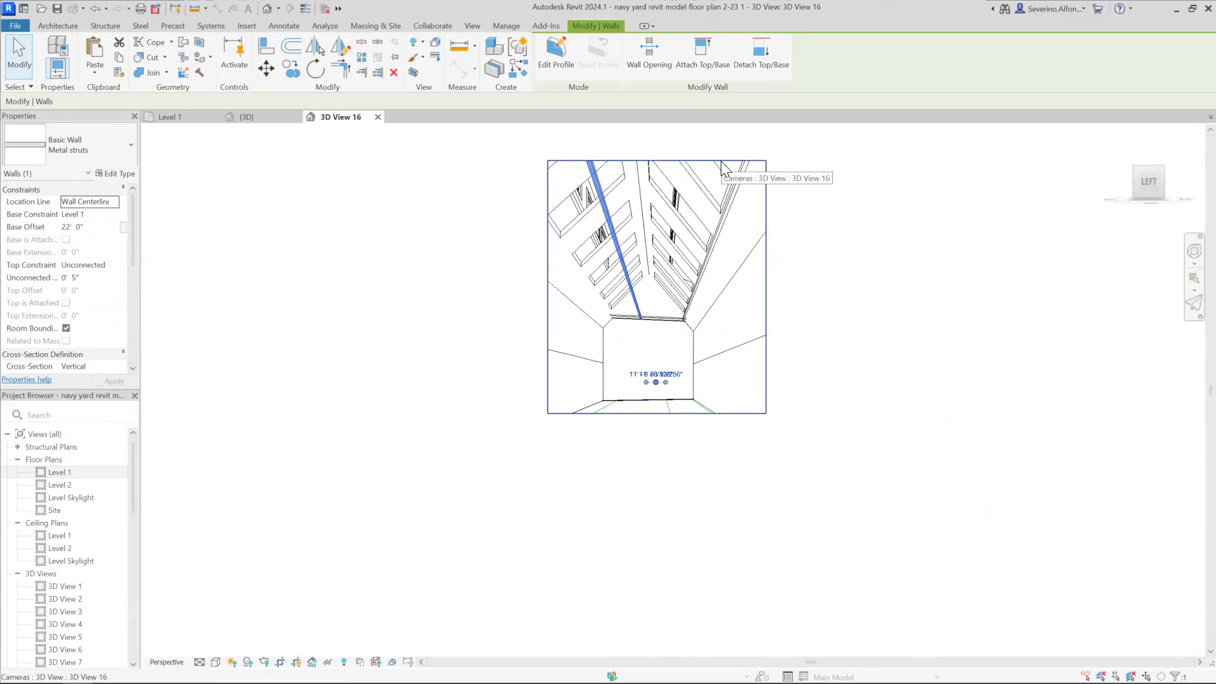
left_click(891, 380)
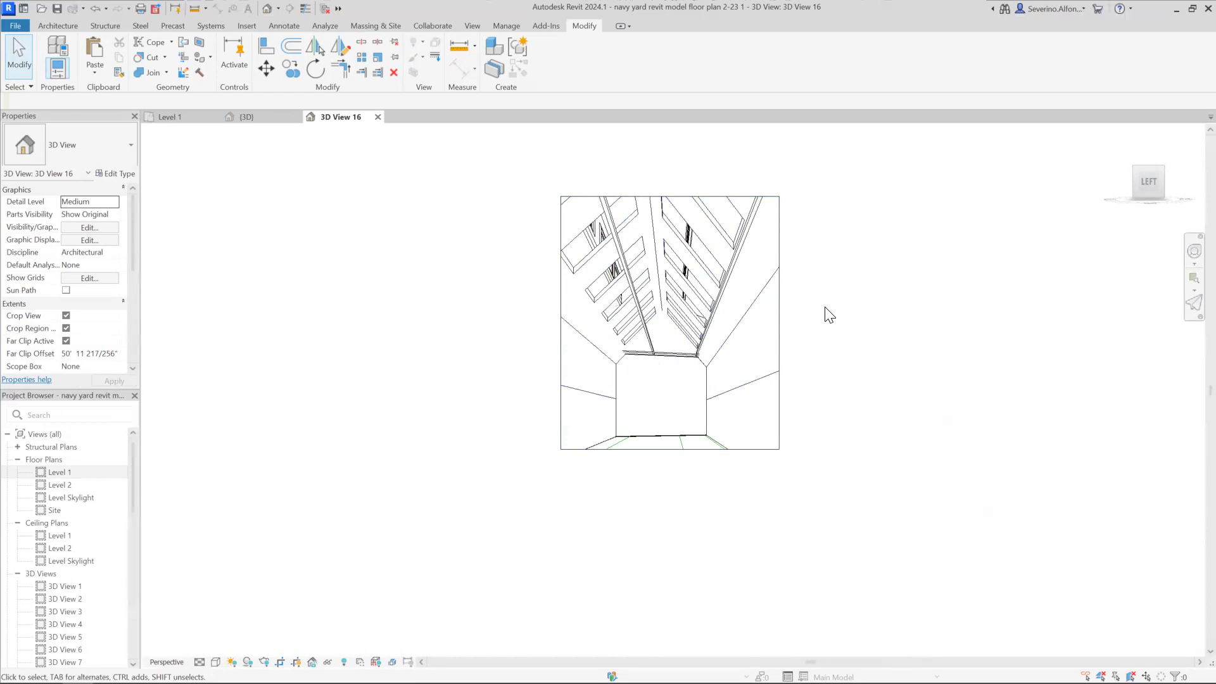
left_click(646, 330)
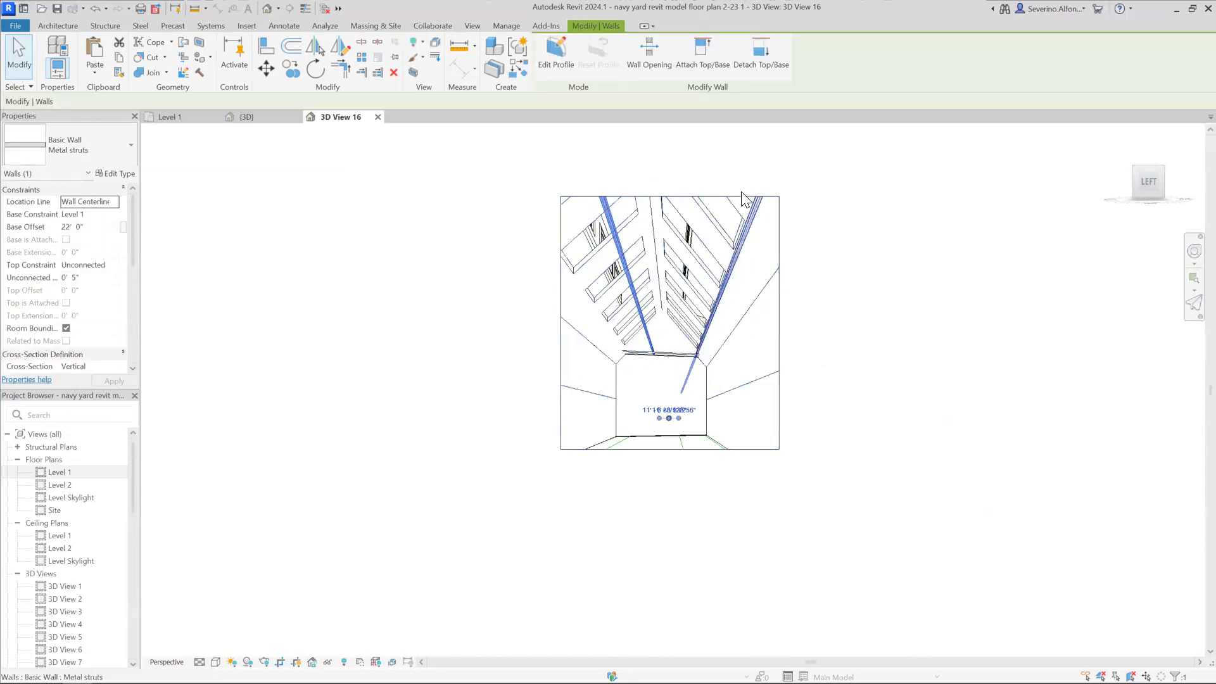
right_click(678, 322)
mouse_move(681, 394)
left_click(812, 394)
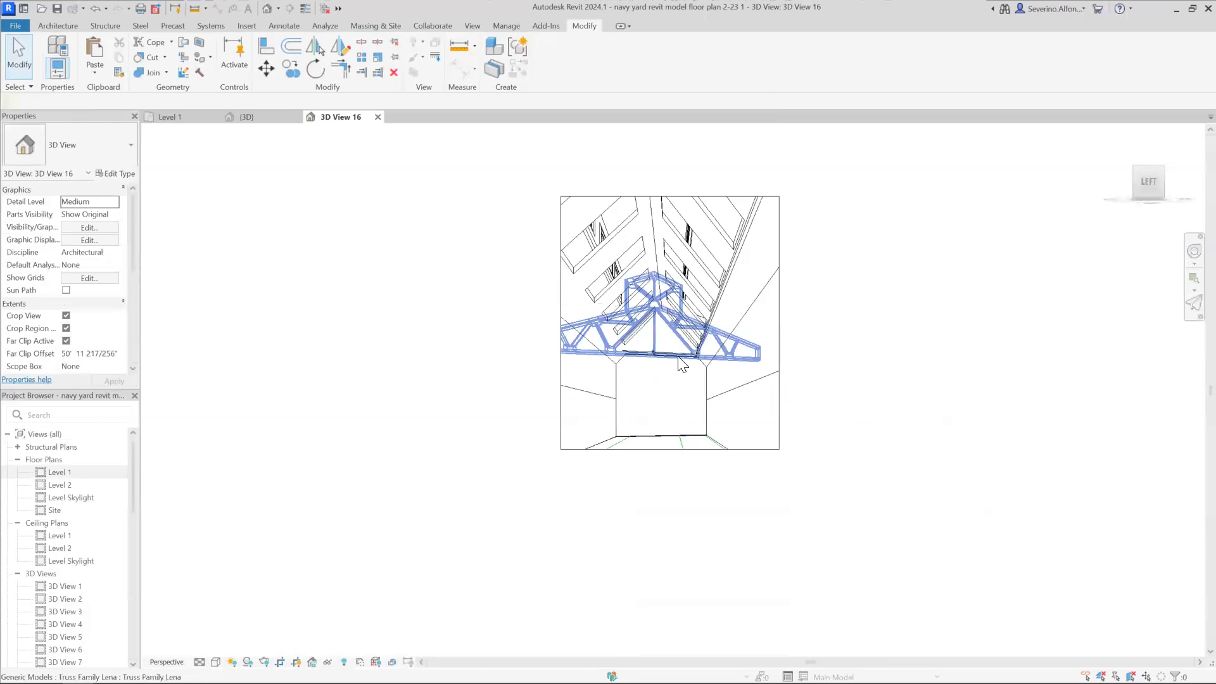
Step: Inspect the Half Interior 5" partition walls at the gable end of the room, beneath the ceiling ridge
left_click(640, 356)
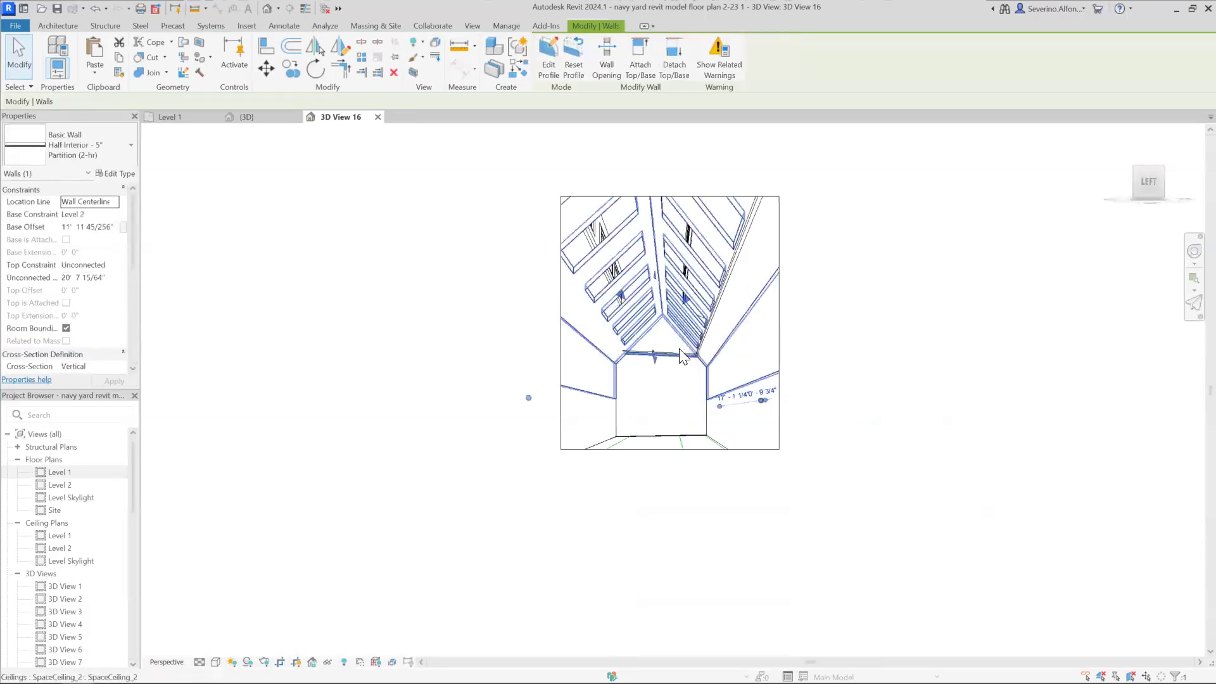
key("Escape")
scroll(612, 327, "up", 5)
scroll(553, 330, "up", 2)
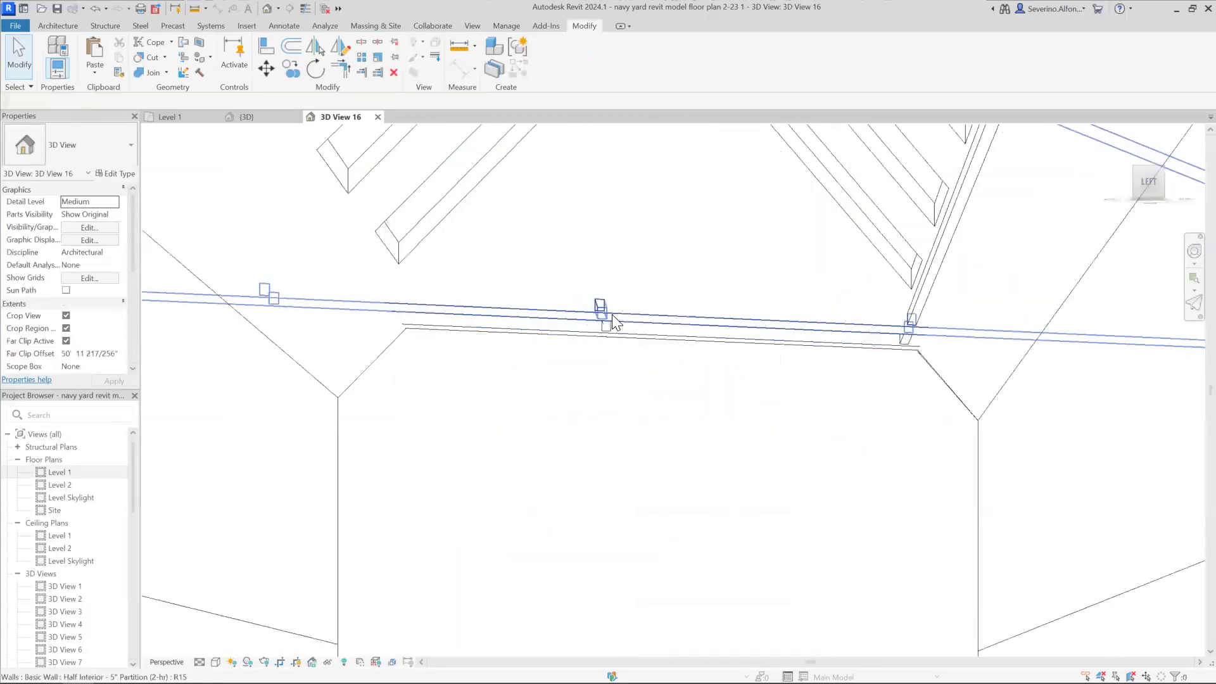
scroll(840, 322, "down", 2)
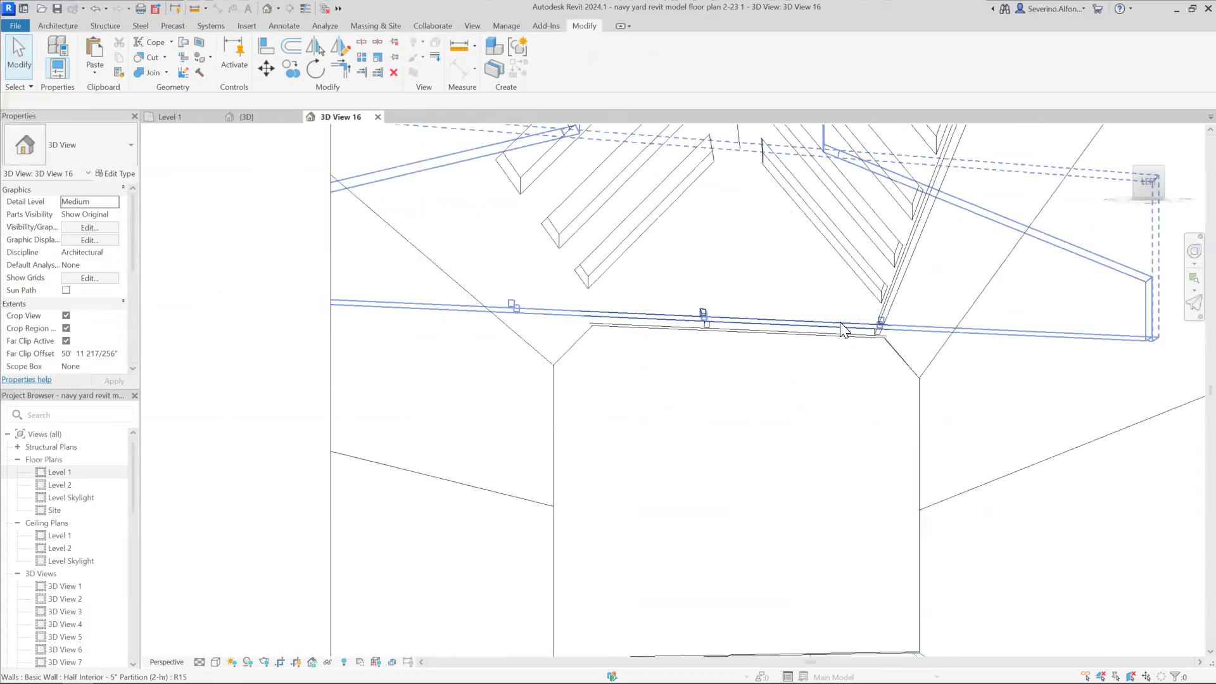
left_click(839, 322)
scroll(716, 333, "down", 3)
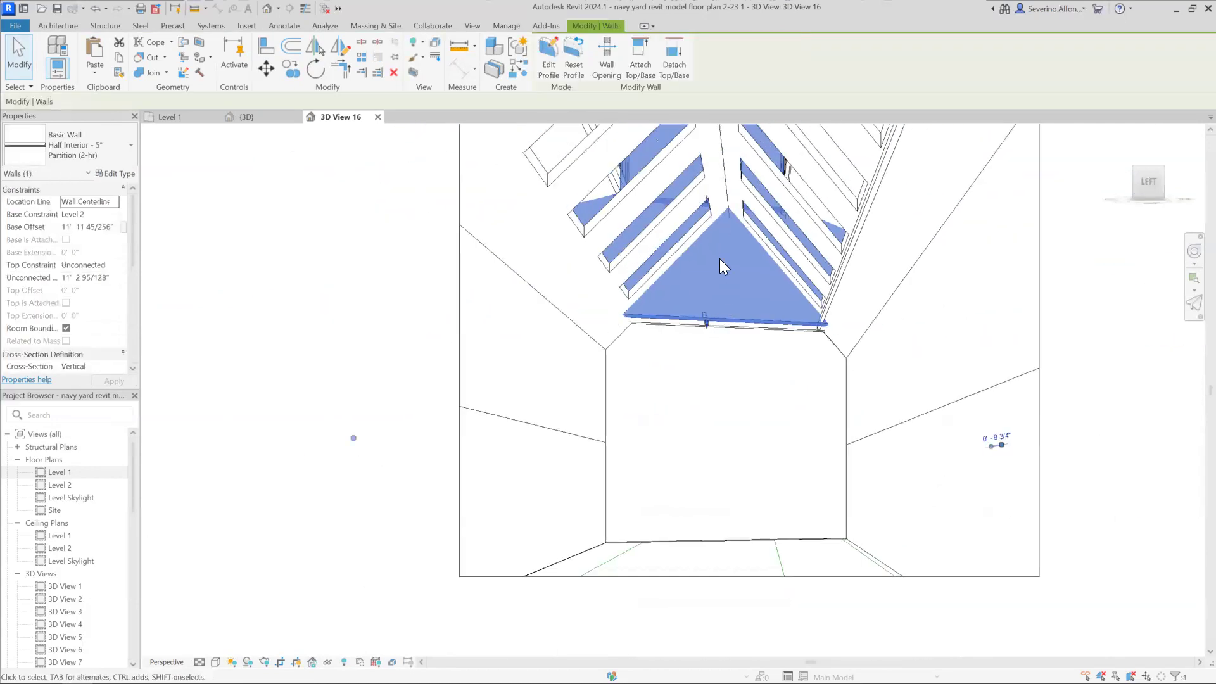
scroll(725, 342, "down", 3)
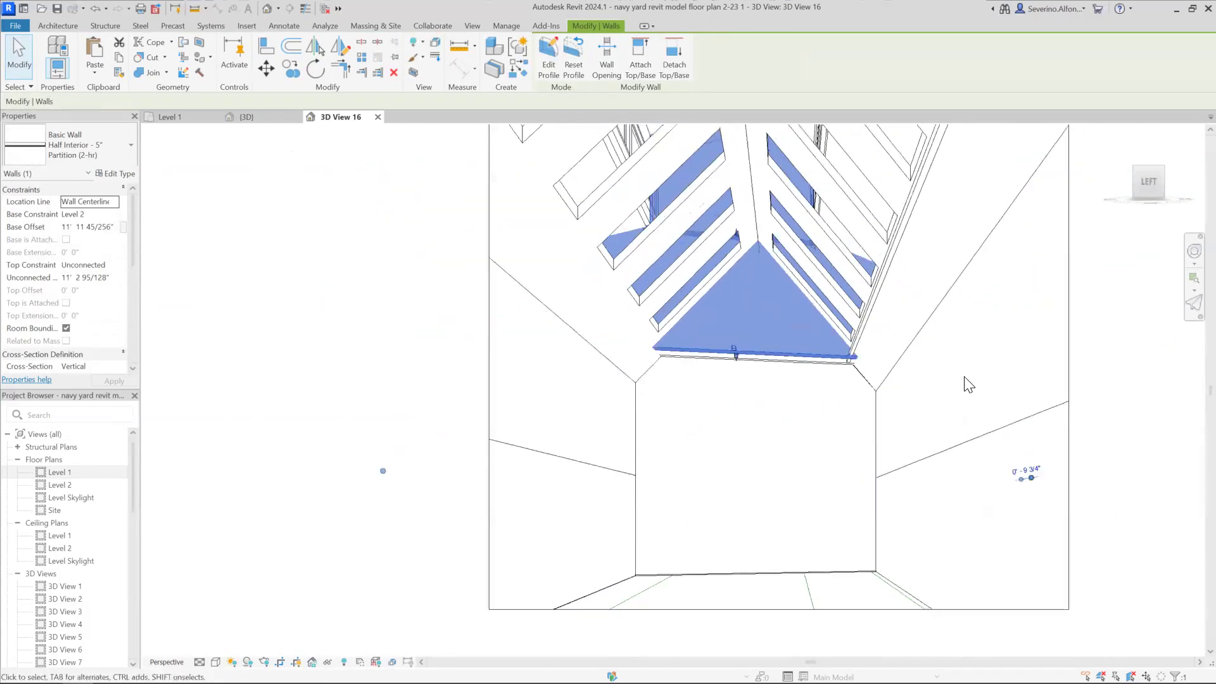
left_click(1004, 407)
scroll(813, 388, "down", 1)
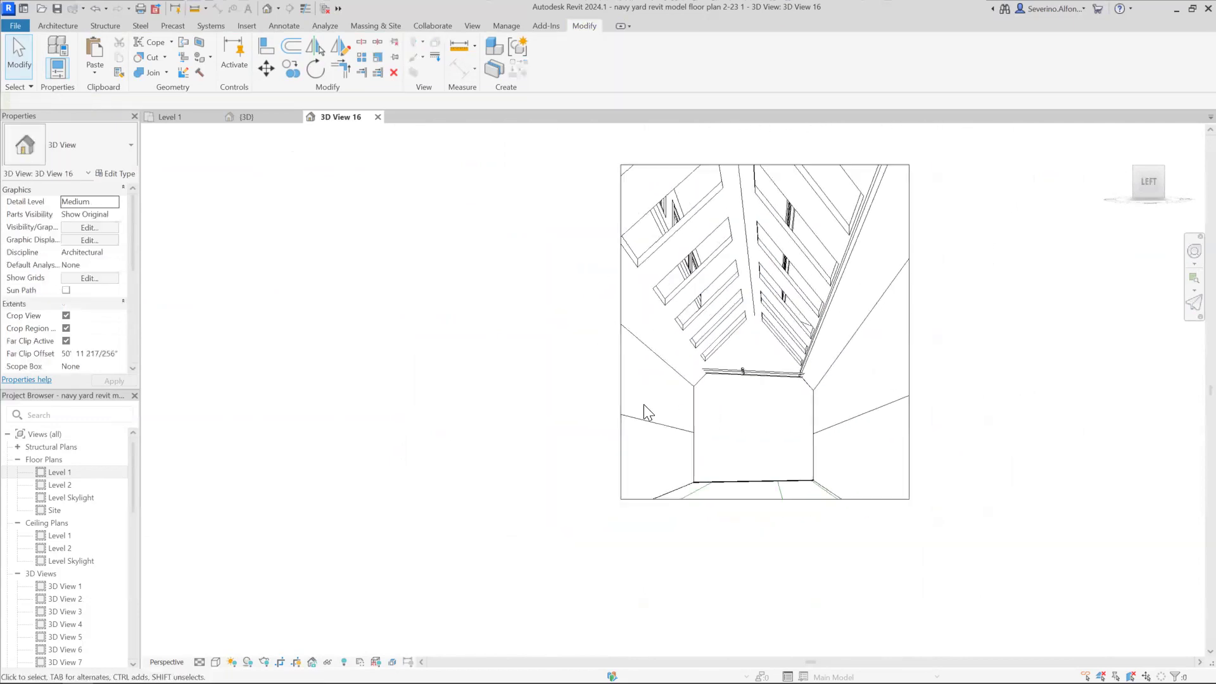
Step: Widen the camera view's crop region on both sides and highlight the in-place ceiling within it
left_click(620, 339)
left_click_drag(620, 331, 579, 338)
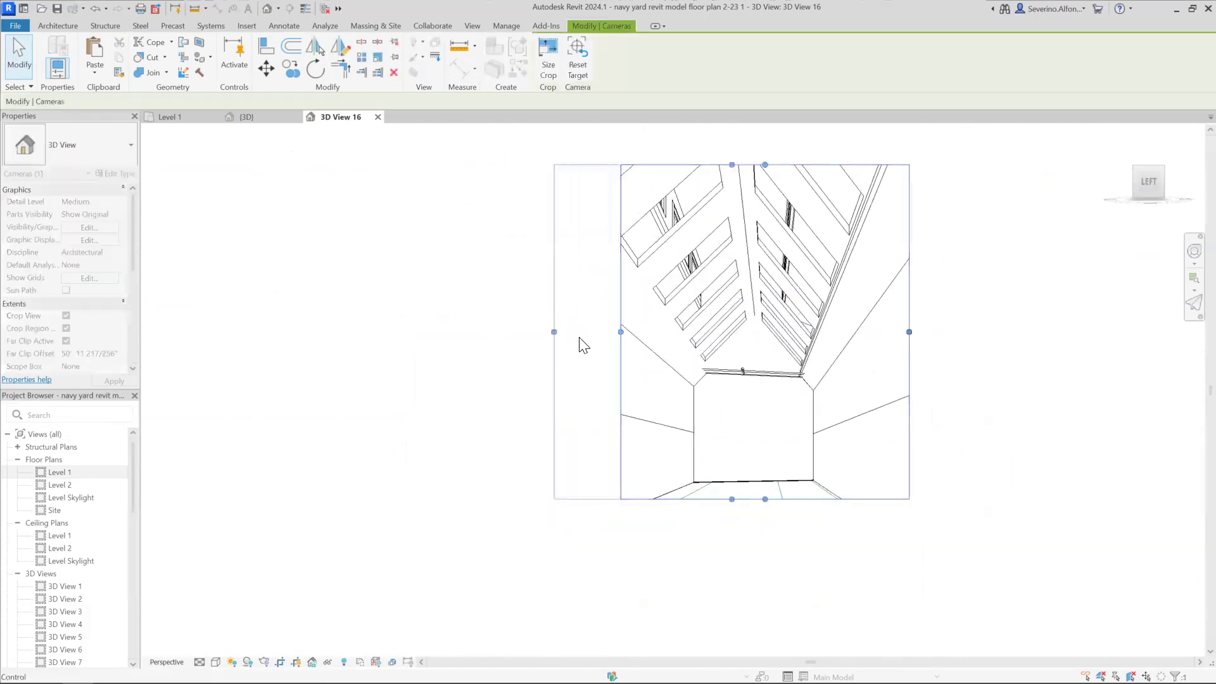
left_click_drag(909, 331, 929, 332)
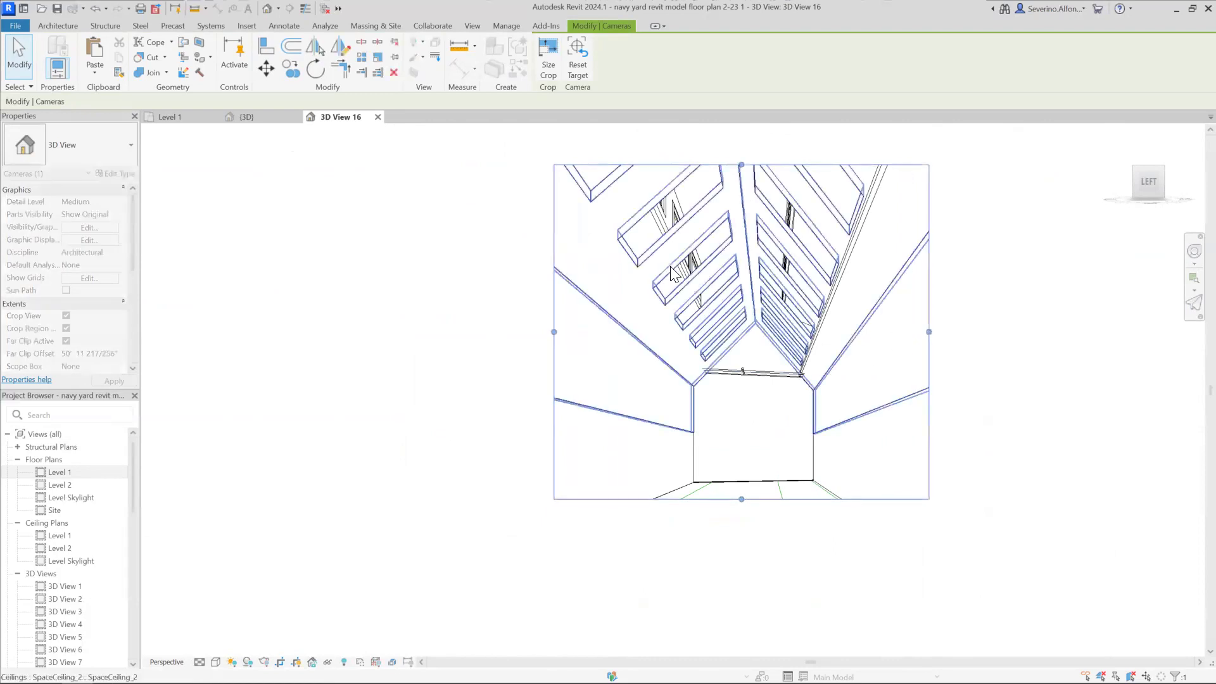
left_click(474, 300)
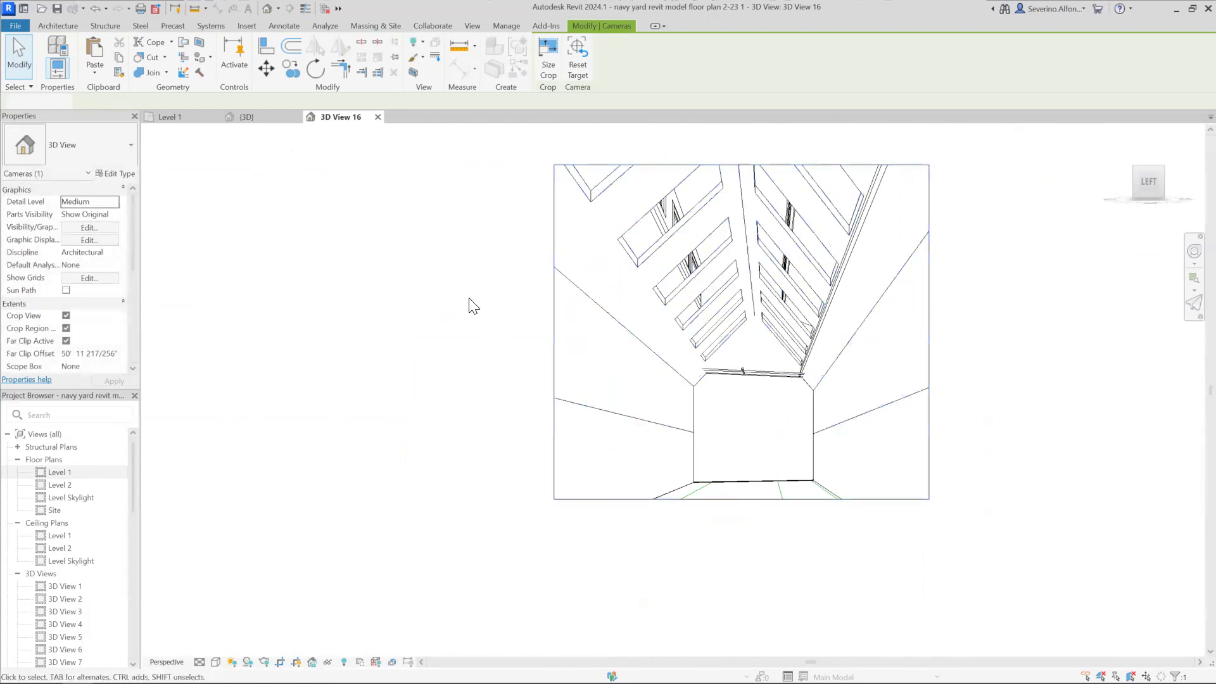
left_click(745, 226)
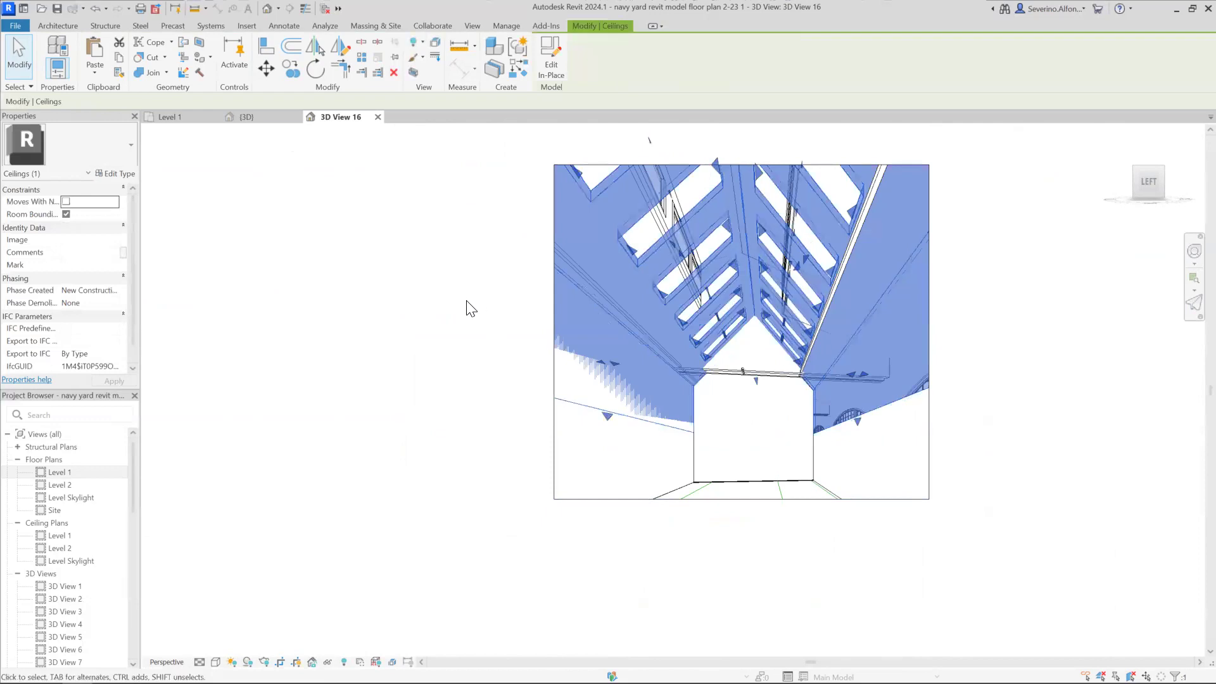
left_click(467, 307)
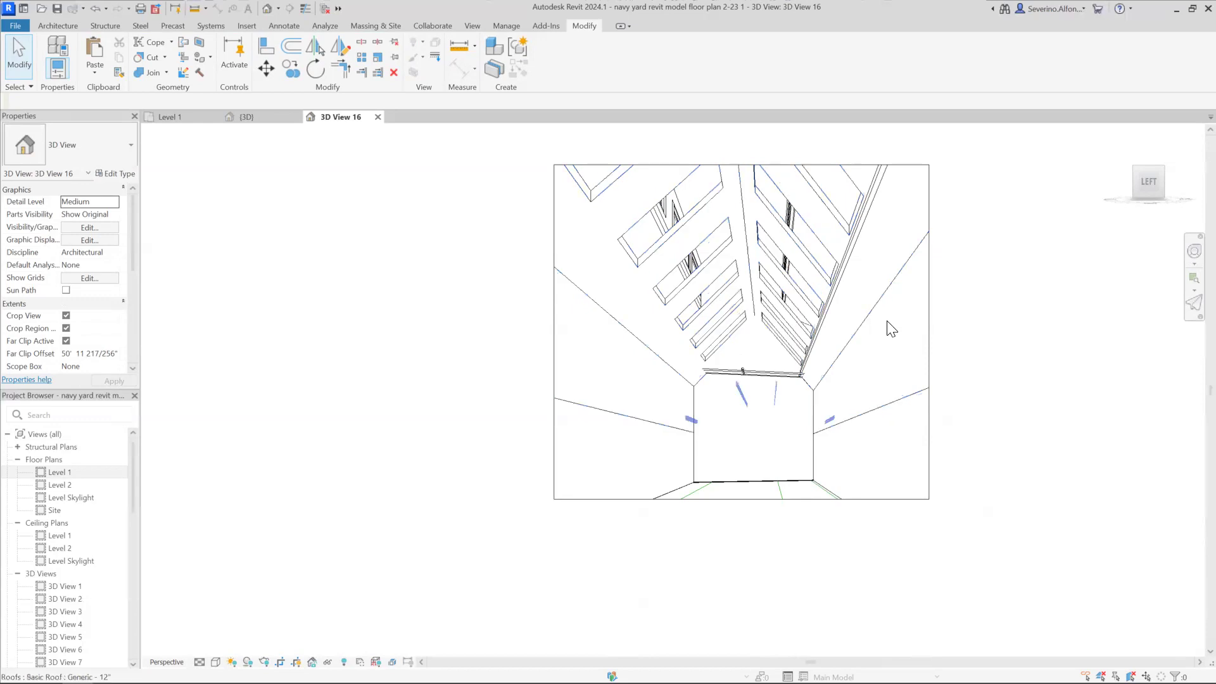
Step: Extend the camera view's crop region slightly downward to include more of the floor
scroll(888, 344, "down", 2)
left_click(760, 444)
left_click_drag(760, 444, 809, 459)
left_click(992, 448)
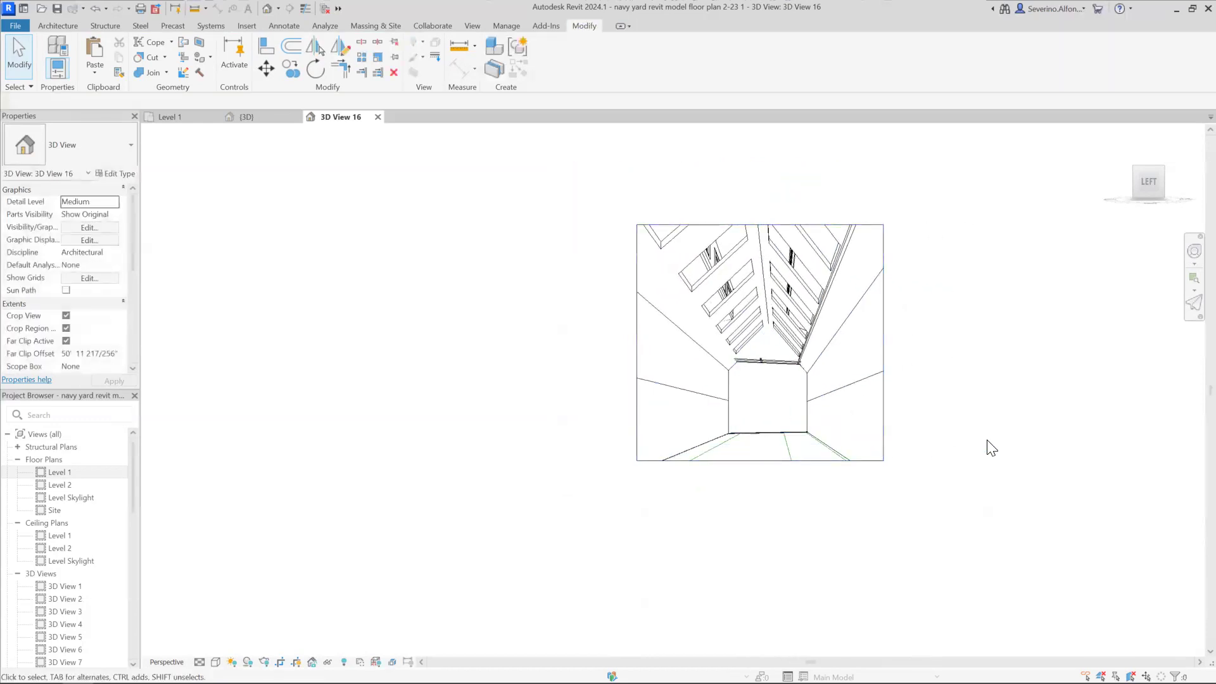